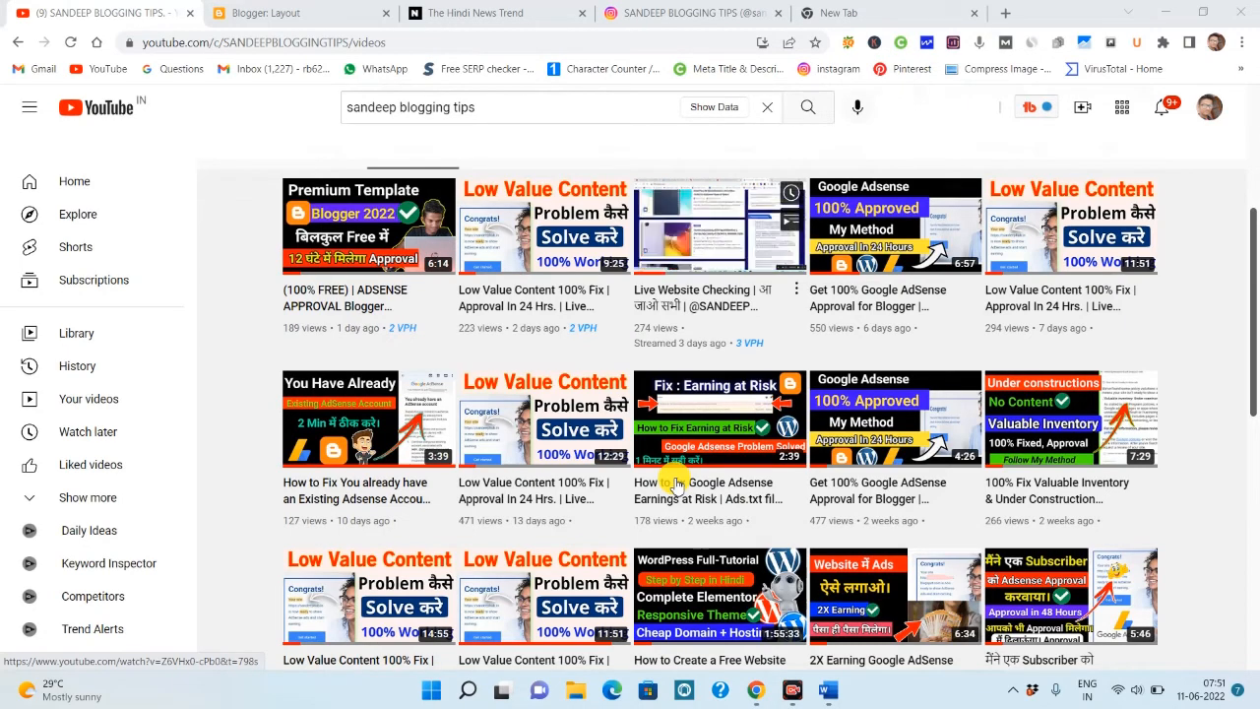
Switch to the Word document and review its list of essential blog pages, from Home to Contact Us
scroll(679, 484, down, 3)
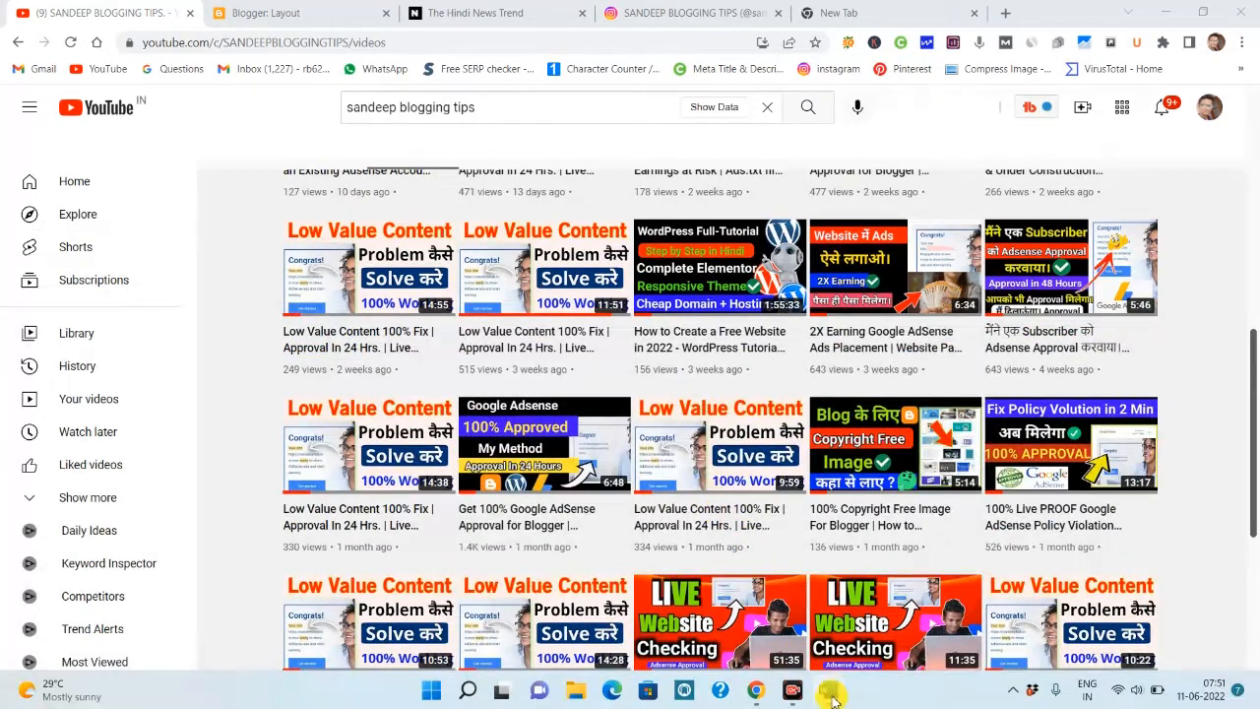
click(832, 696)
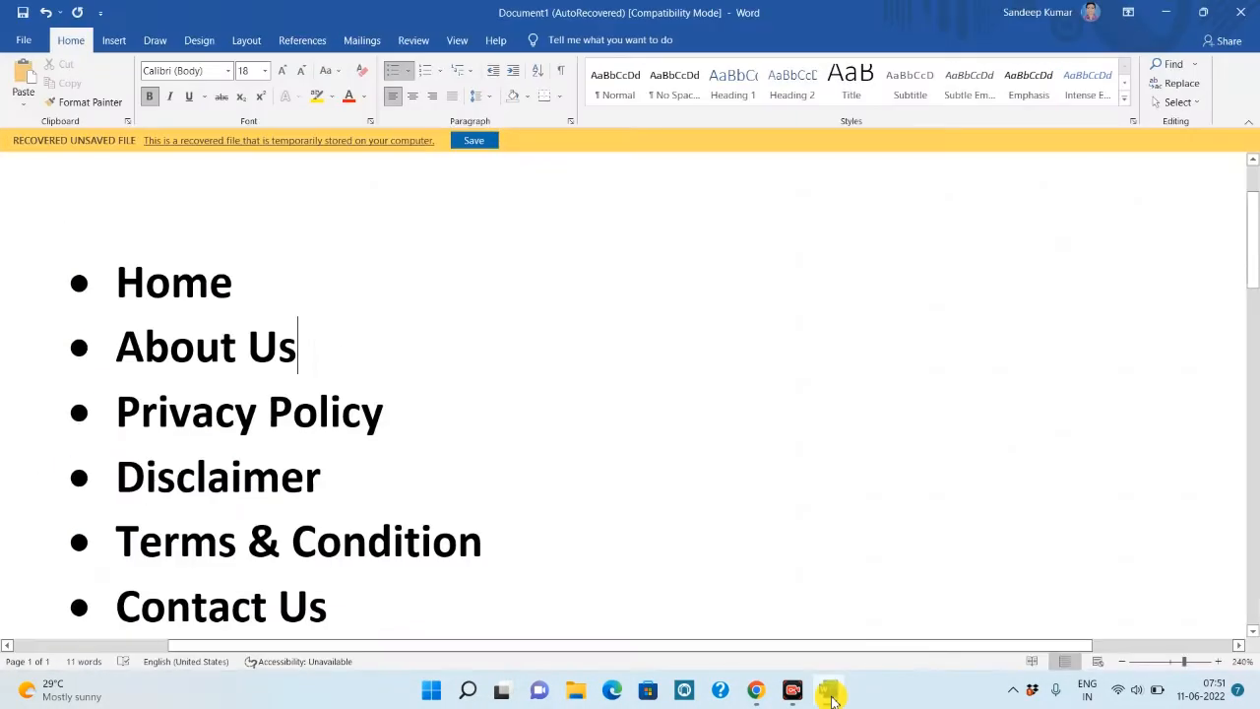
scroll(515, 548, down, 2)
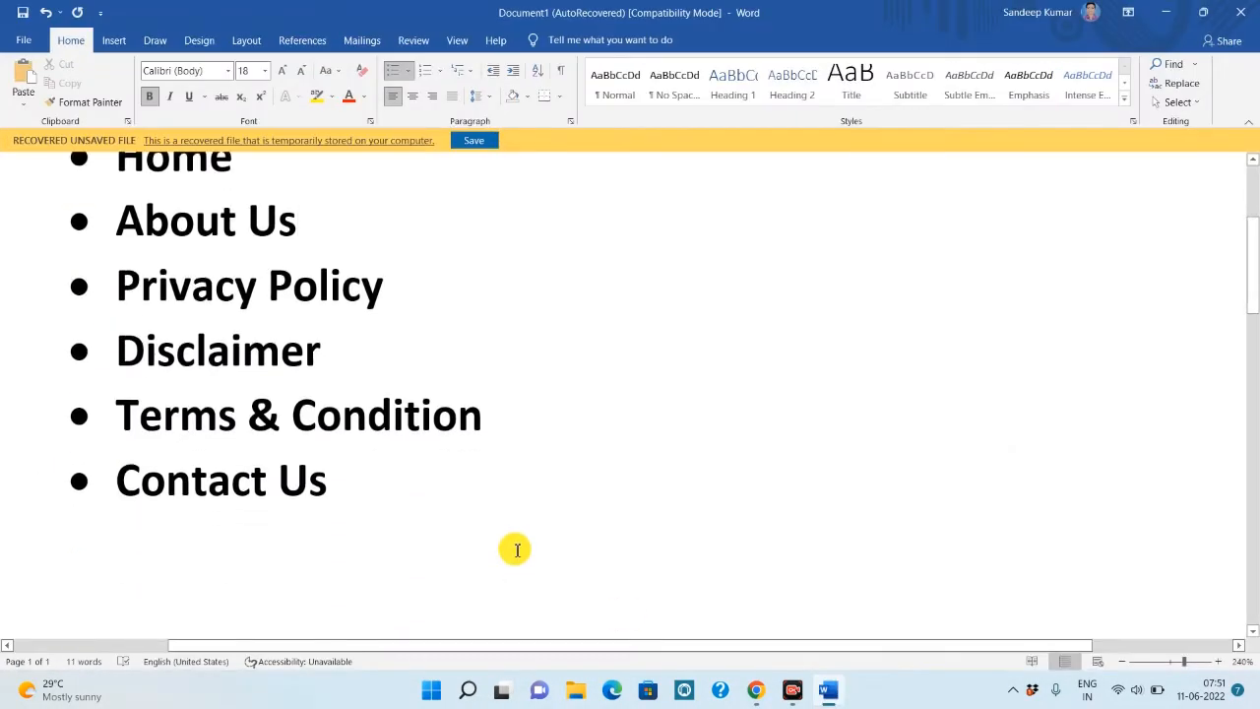
scroll(562, 557, up, 2)
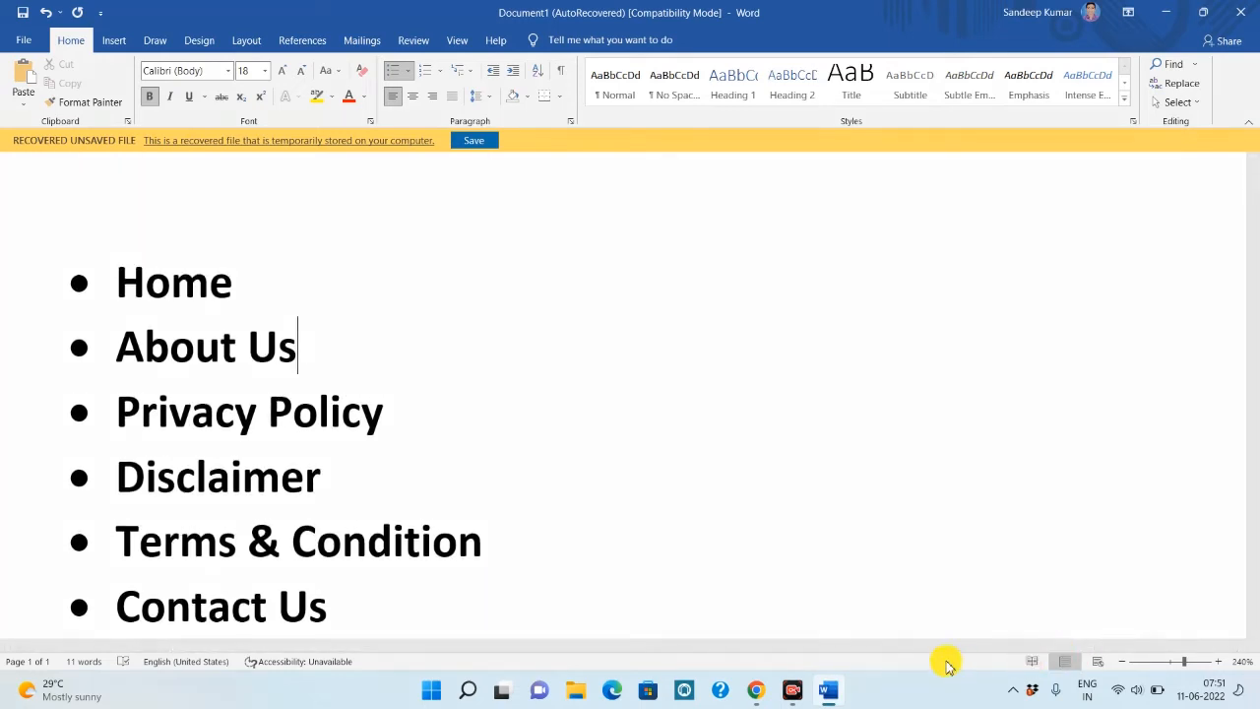
mouse_move(31, 217)
mouse_down()
mouse_move(380, 560)
mouse_move(604, 670)
mouse_up()
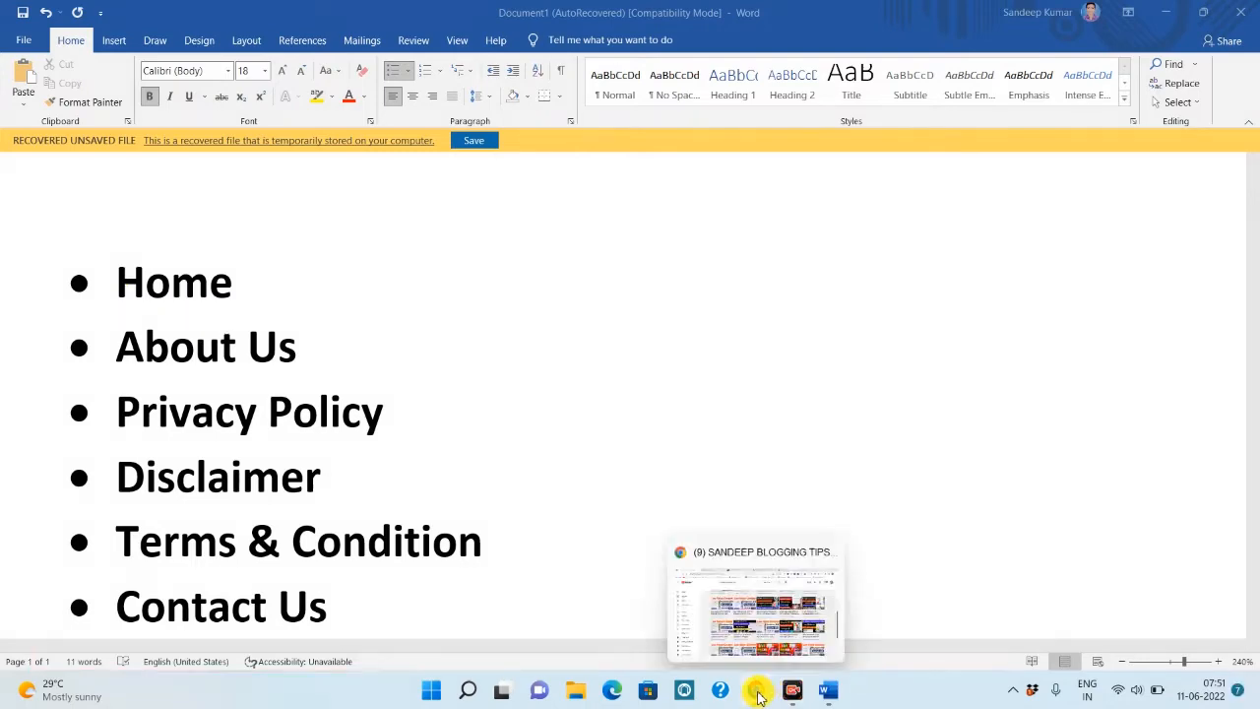
click(756, 690)
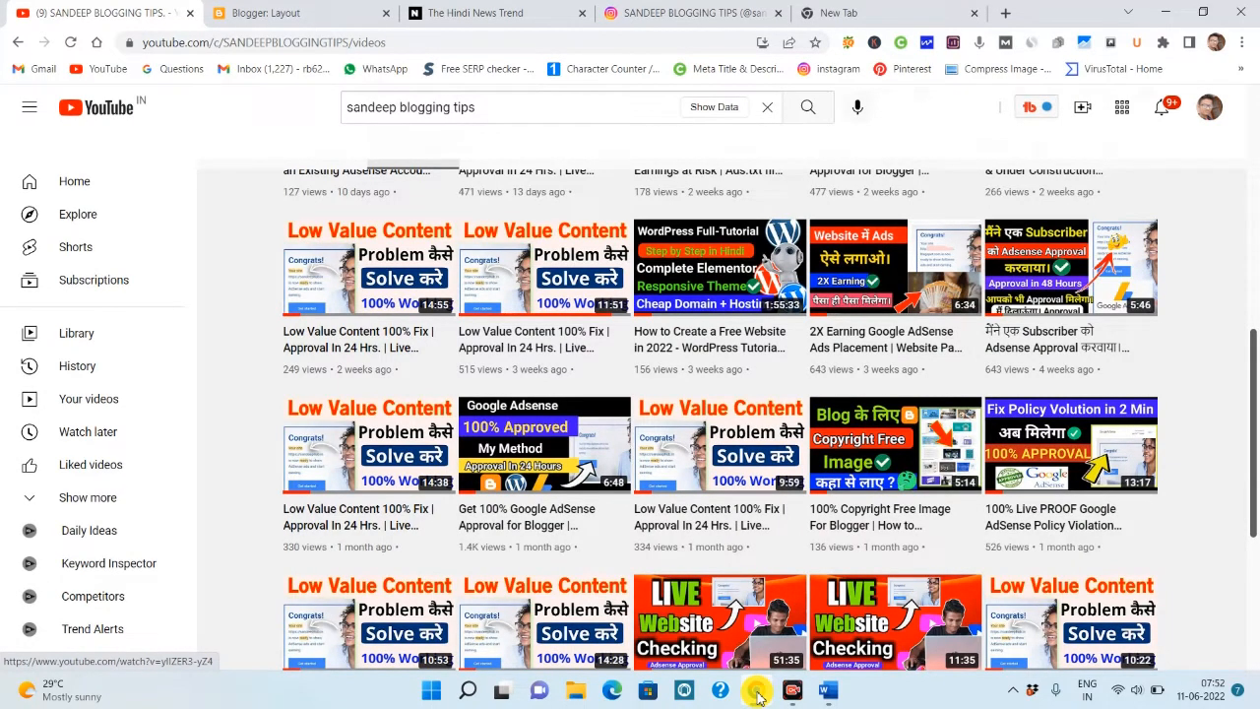
scroll(595, 275, down, 2)
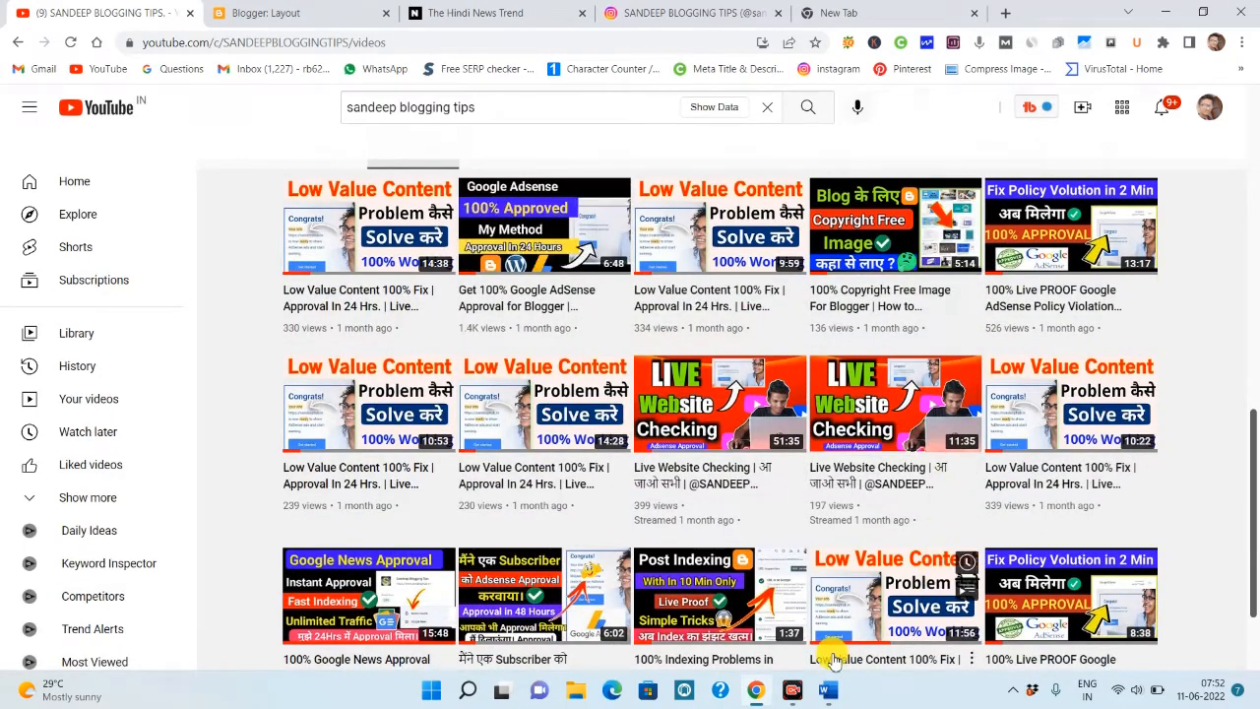
click(826, 693)
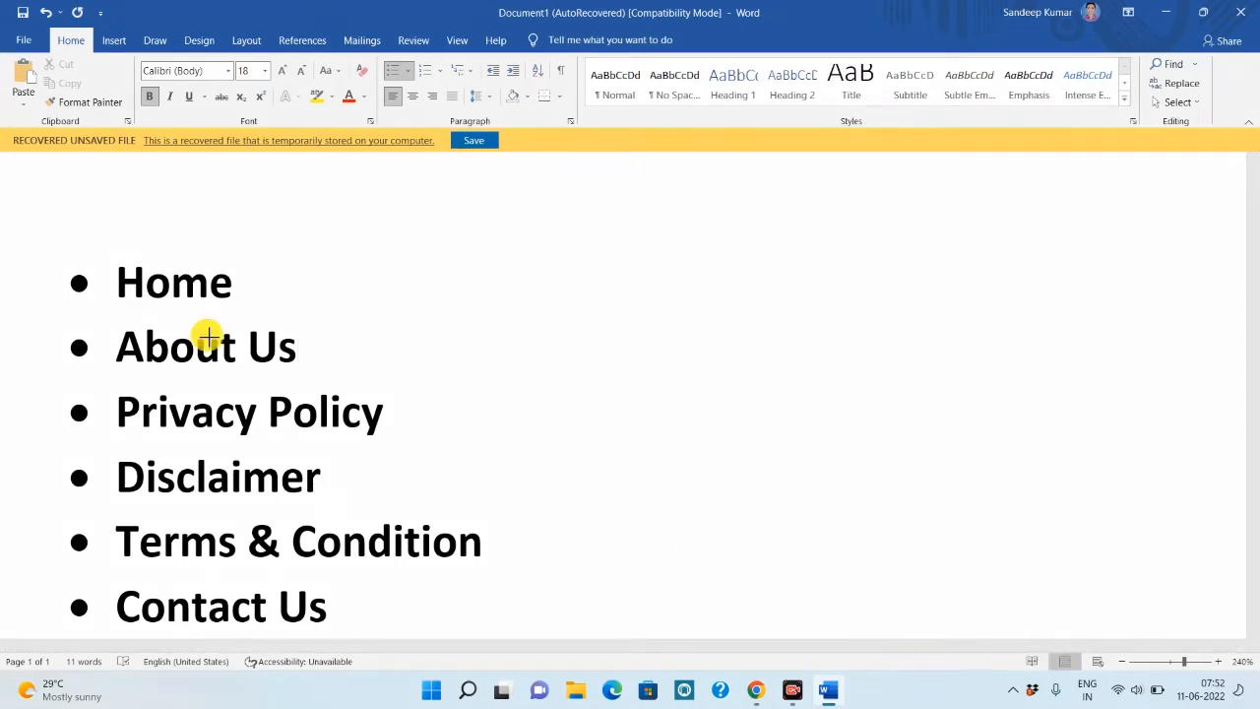
drag(73, 247, 471, 377)
drag(29, 312, 651, 561)
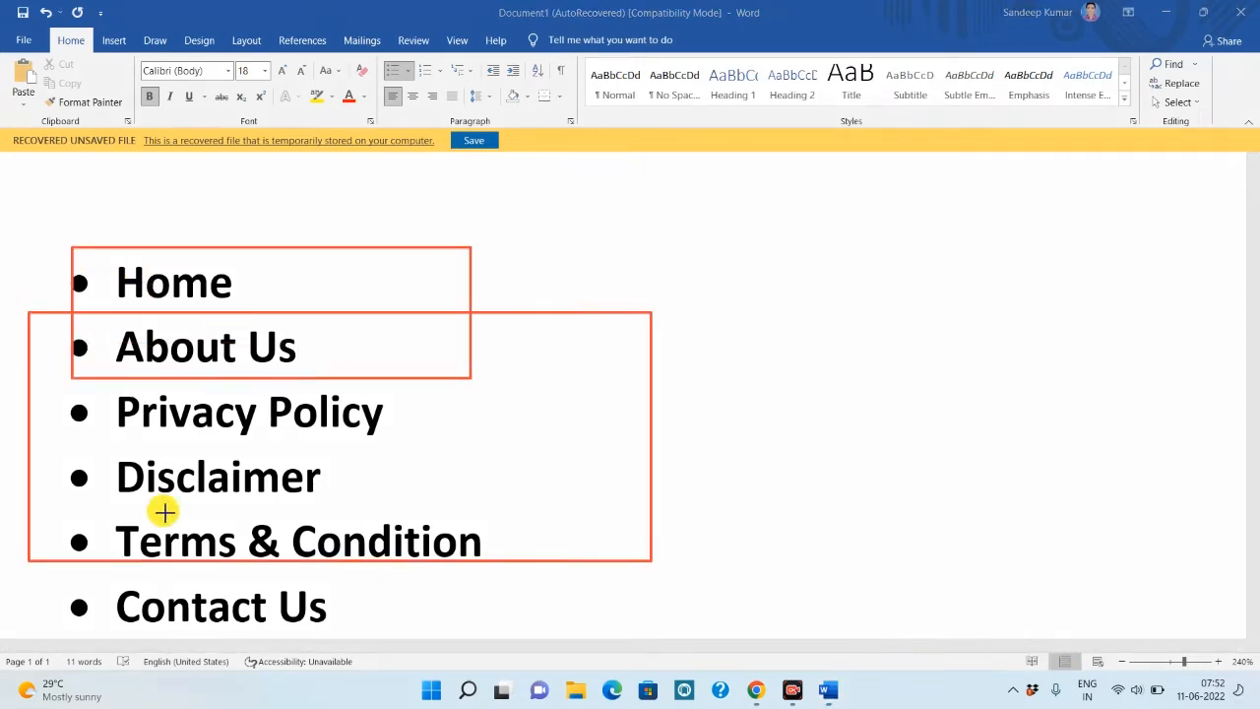
mouse_move(76, 482)
mouse_down()
mouse_move(492, 607)
mouse_move(486, 622)
mouse_up()
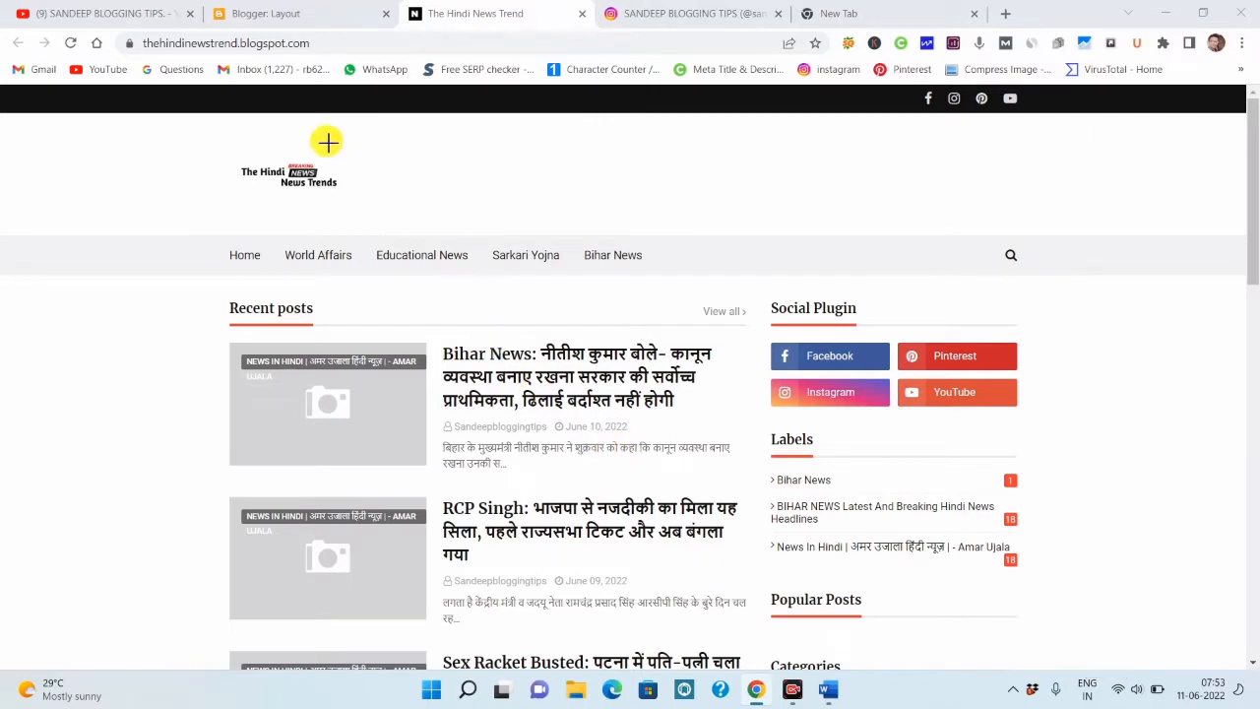
Examine the blog homepage's top bar and footer as places for page links, and check the Home entry in the Word list
drag(217, 89, 315, 111)
drag(438, 119, 827, 127)
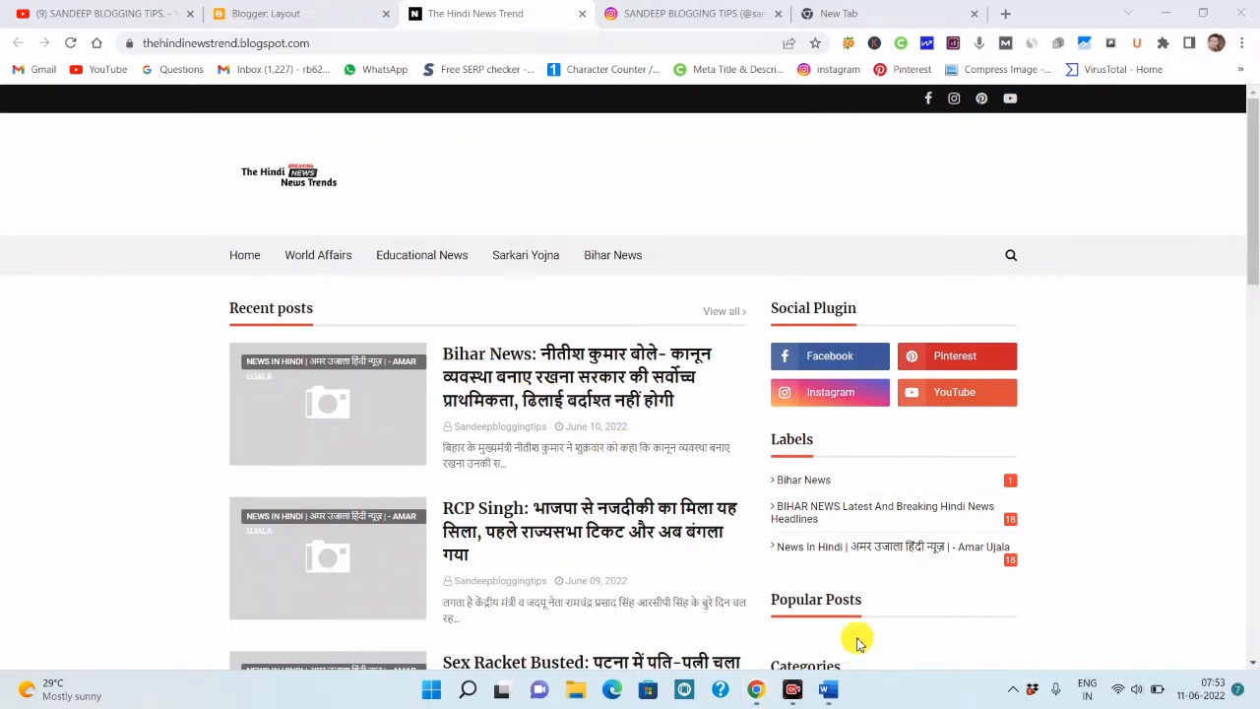
scroll(854, 637, down, 5)
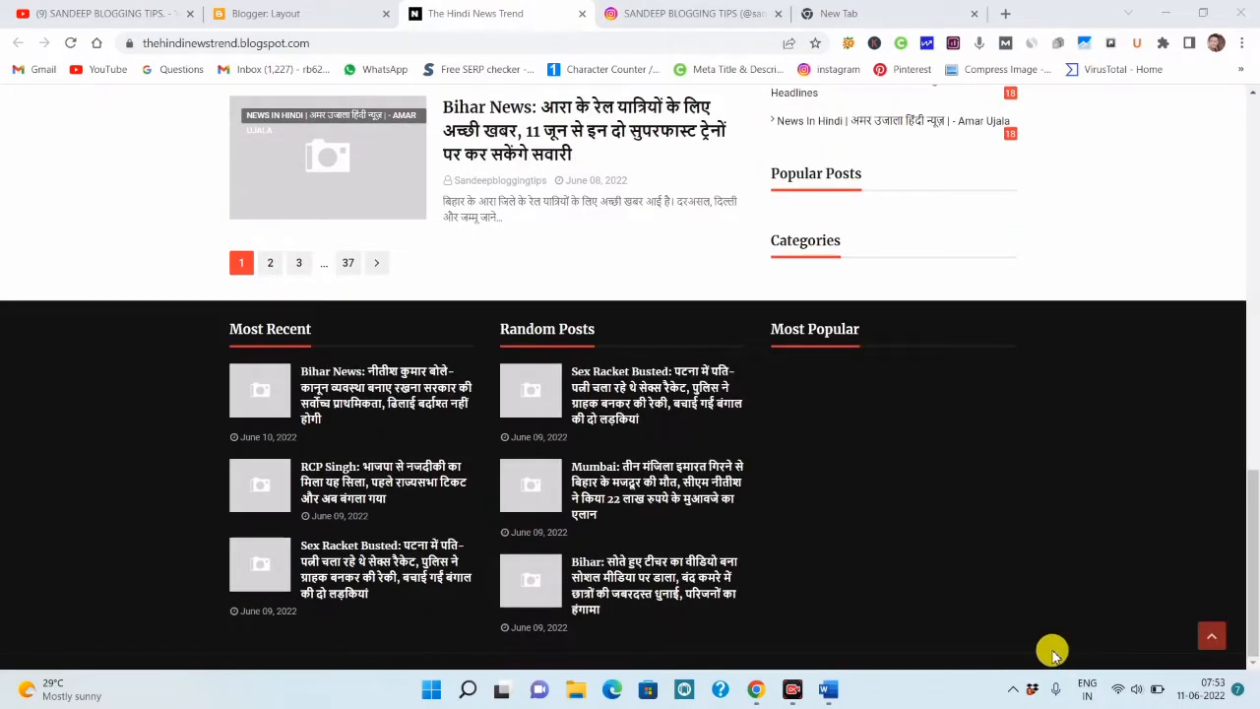
mouse_move(721, 633)
mouse_down()
mouse_move(1145, 682)
mouse_move(1160, 671)
mouse_up()
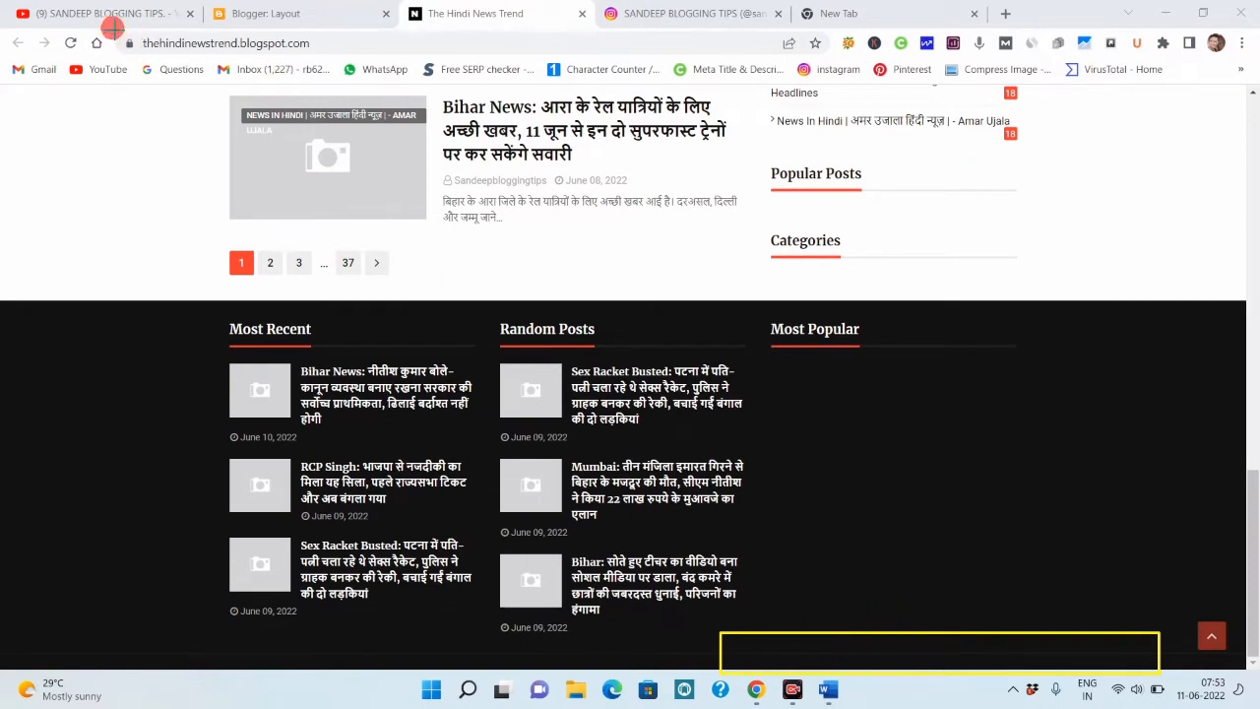
drag(113, 28, 477, 86)
key(Home)
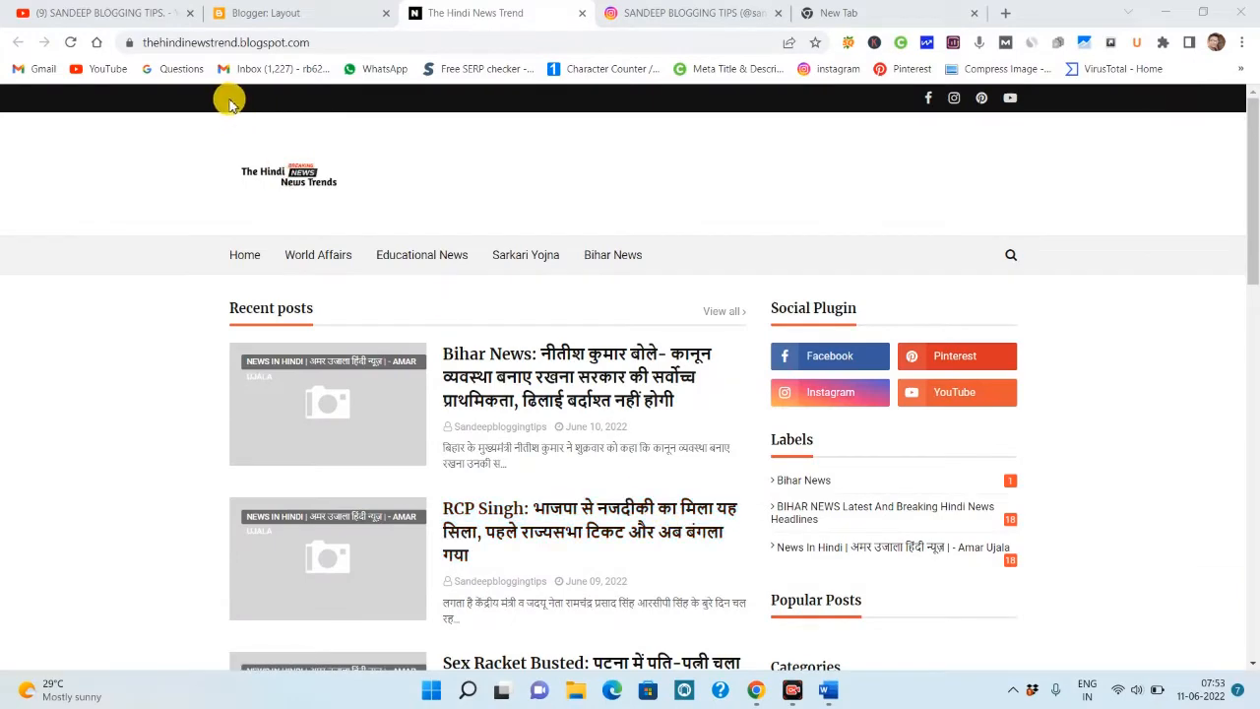
click(830, 688)
drag(239, 284, 116, 291)
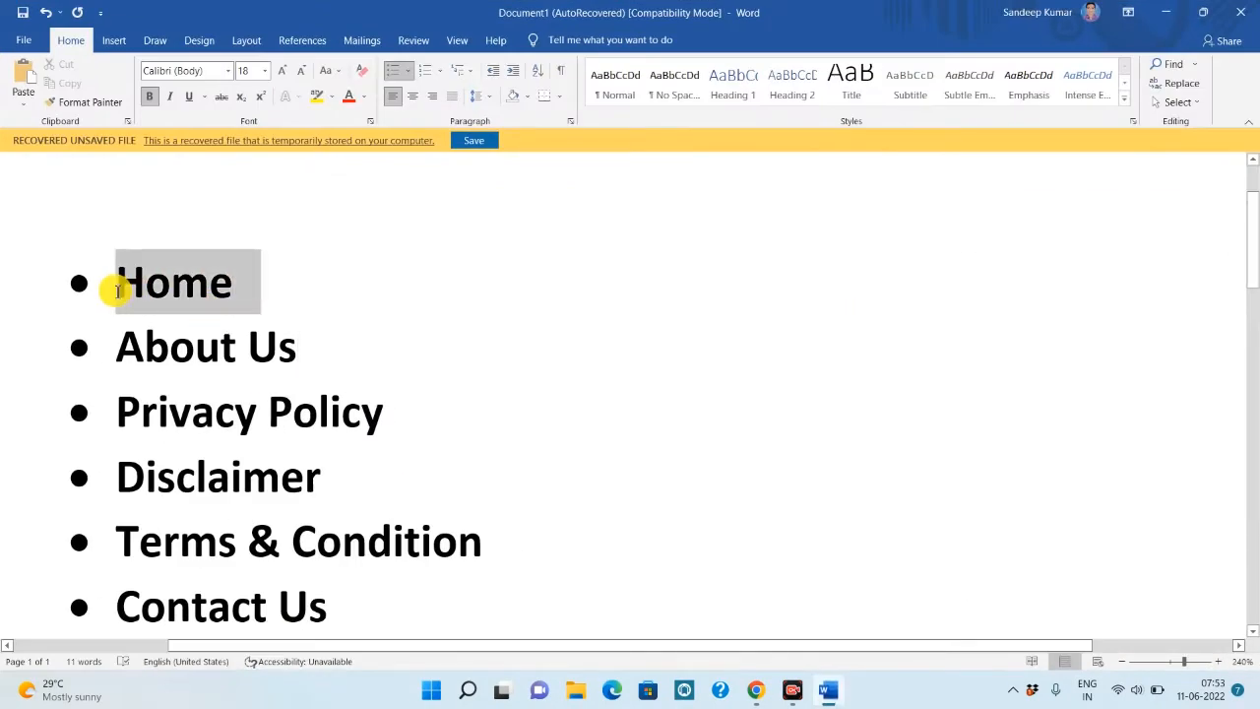
click(1165, 12)
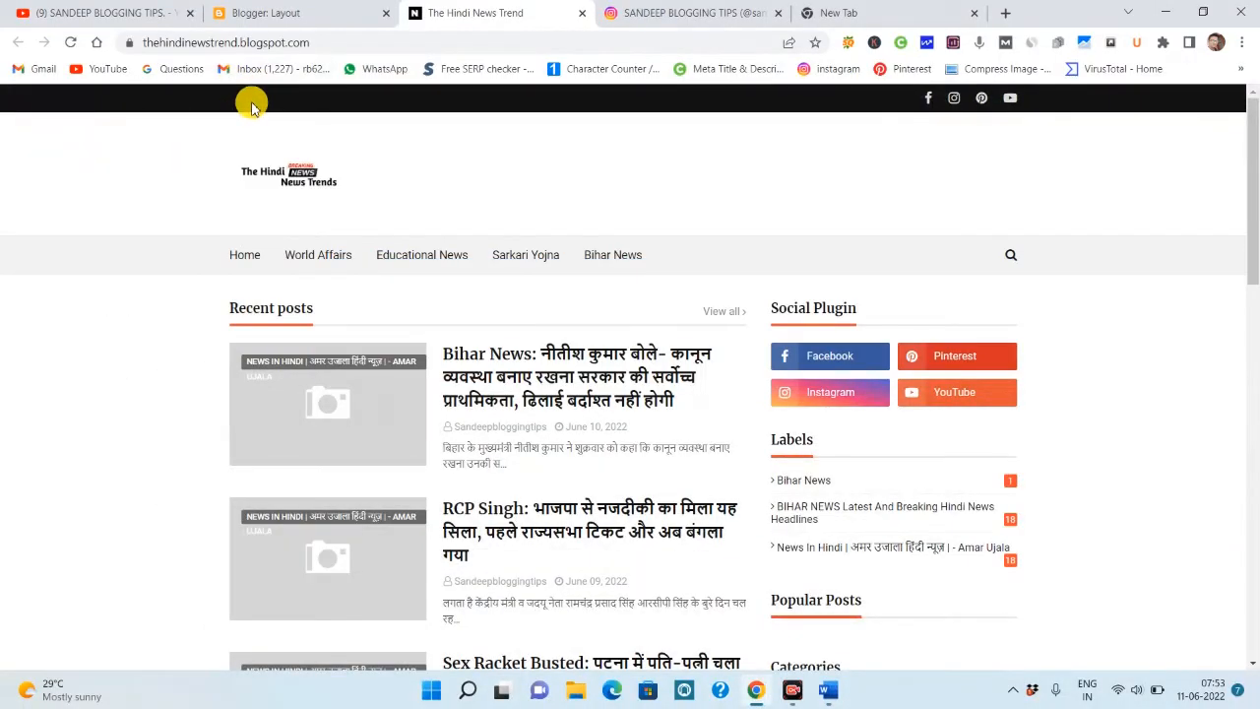
Copy the blog's homepage address
click(272, 39)
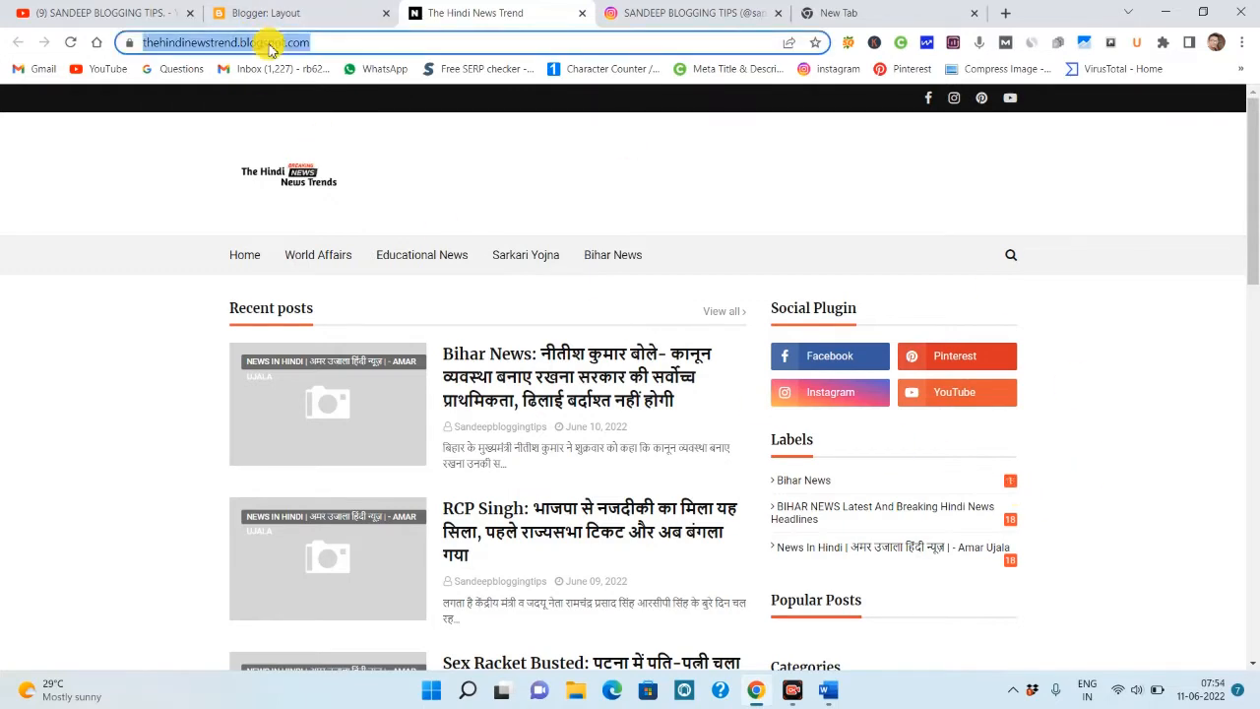
right_click(269, 47)
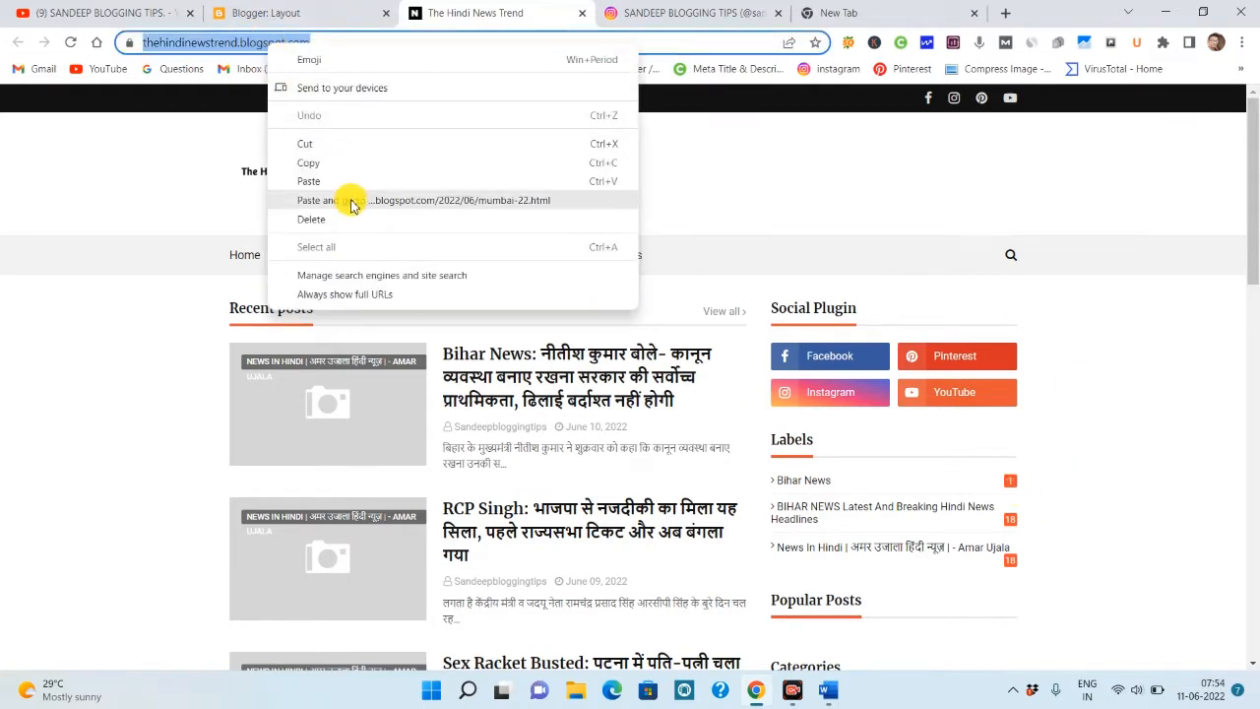
click(316, 173)
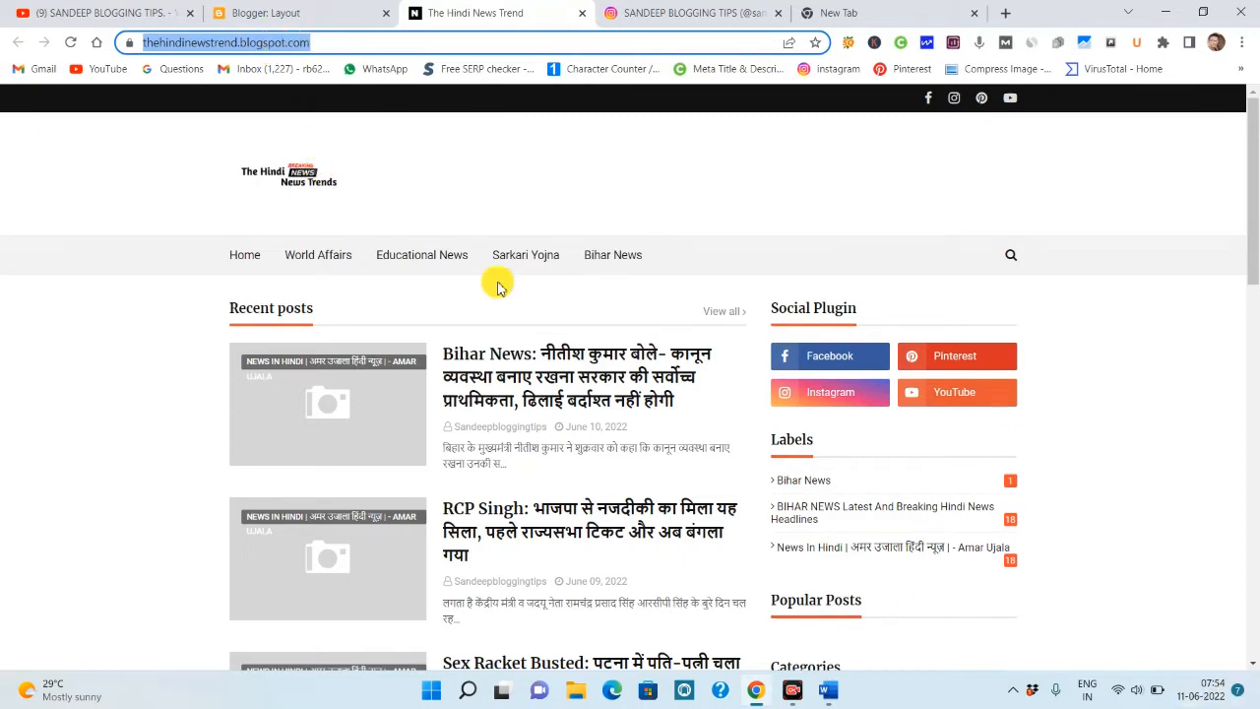
Open the Top Navigation link list gadget for editing in the Blogger layout of The Hindi News Trend
click(287, 9)
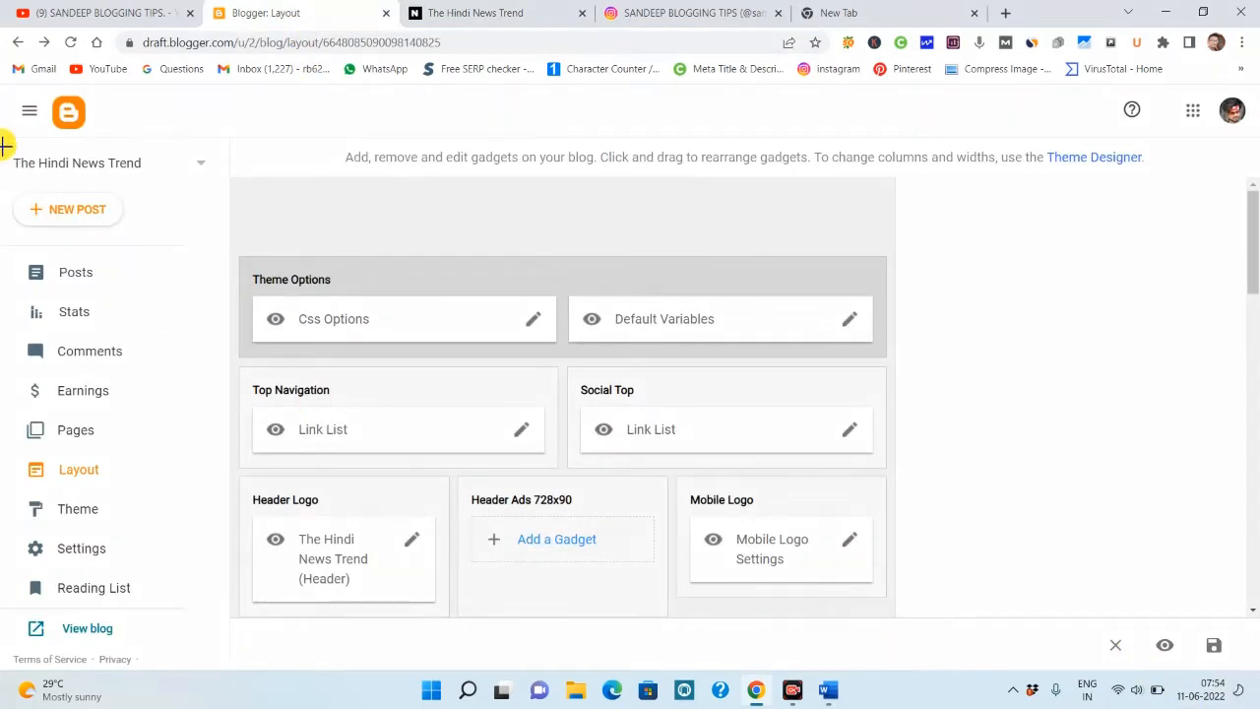
drag(5, 146, 292, 215)
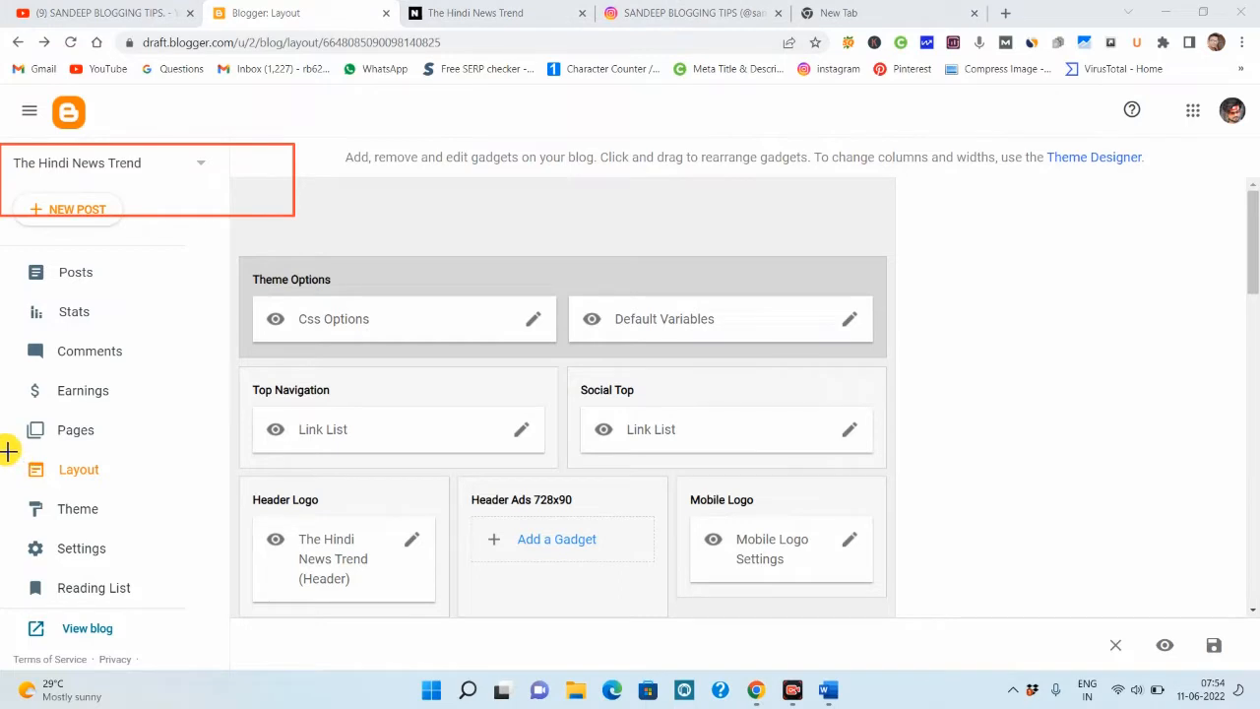
drag(8, 451, 164, 493)
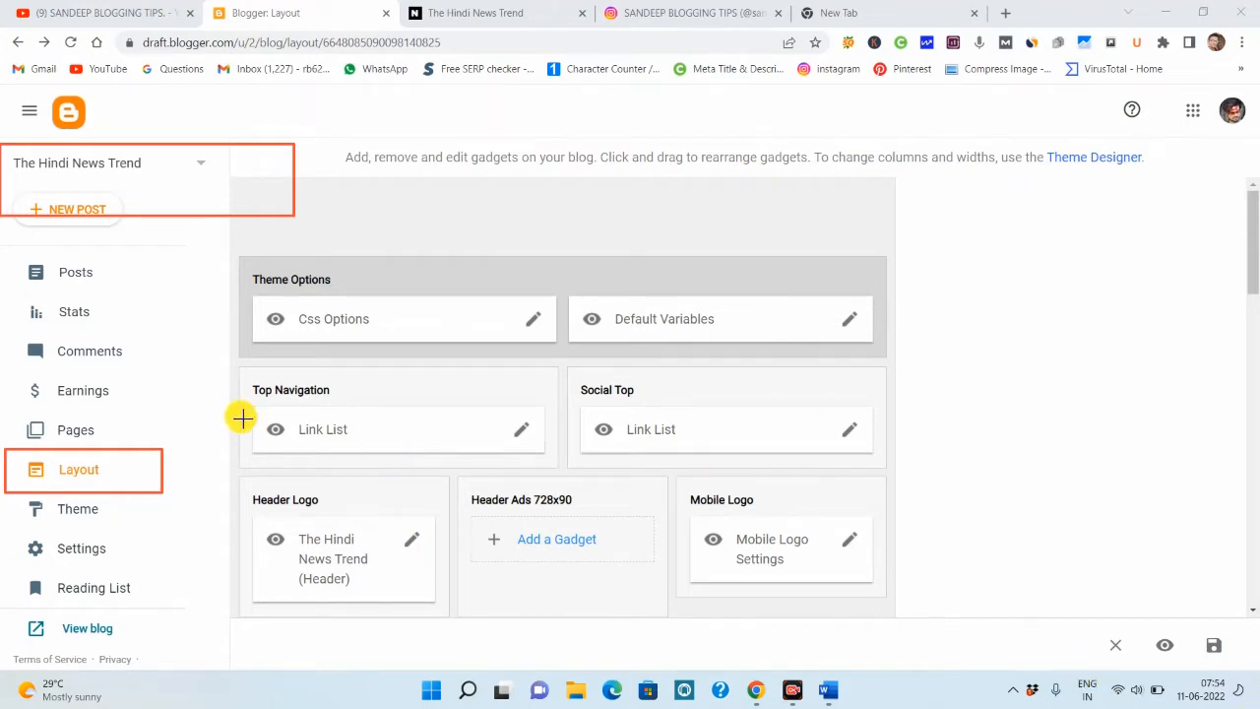
drag(224, 367, 396, 399)
drag(492, 407, 562, 456)
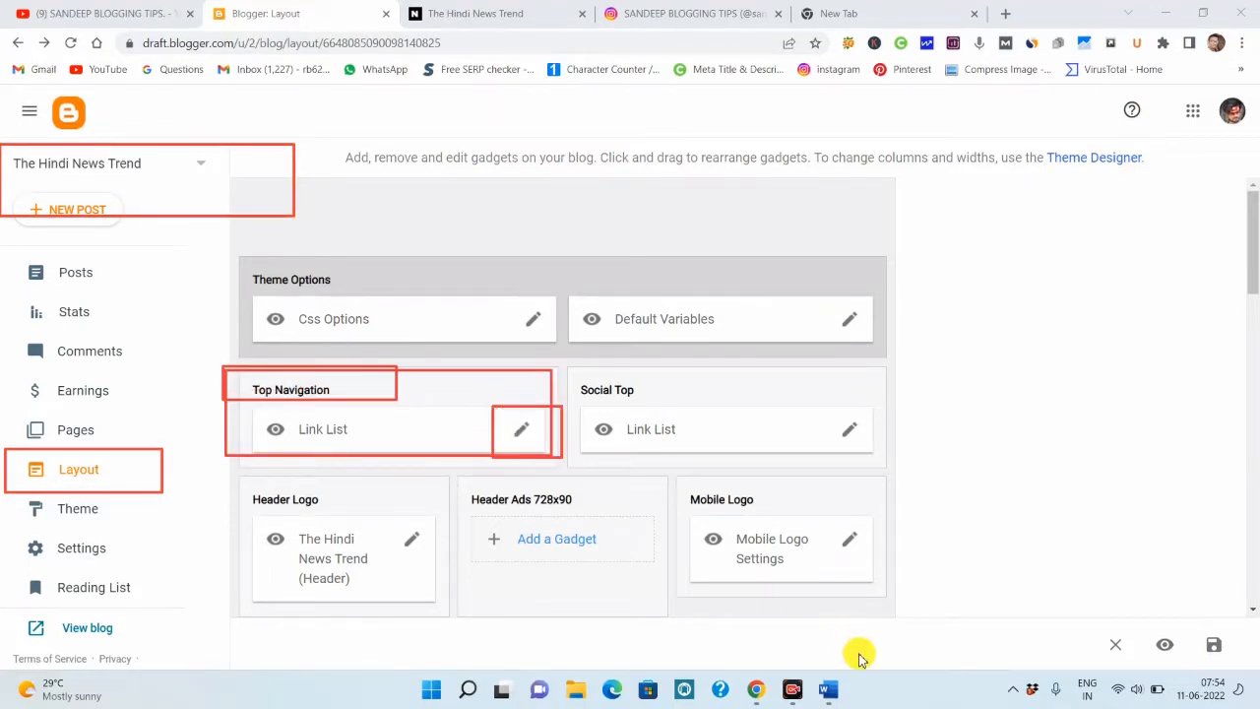
key(Escape)
click(526, 433)
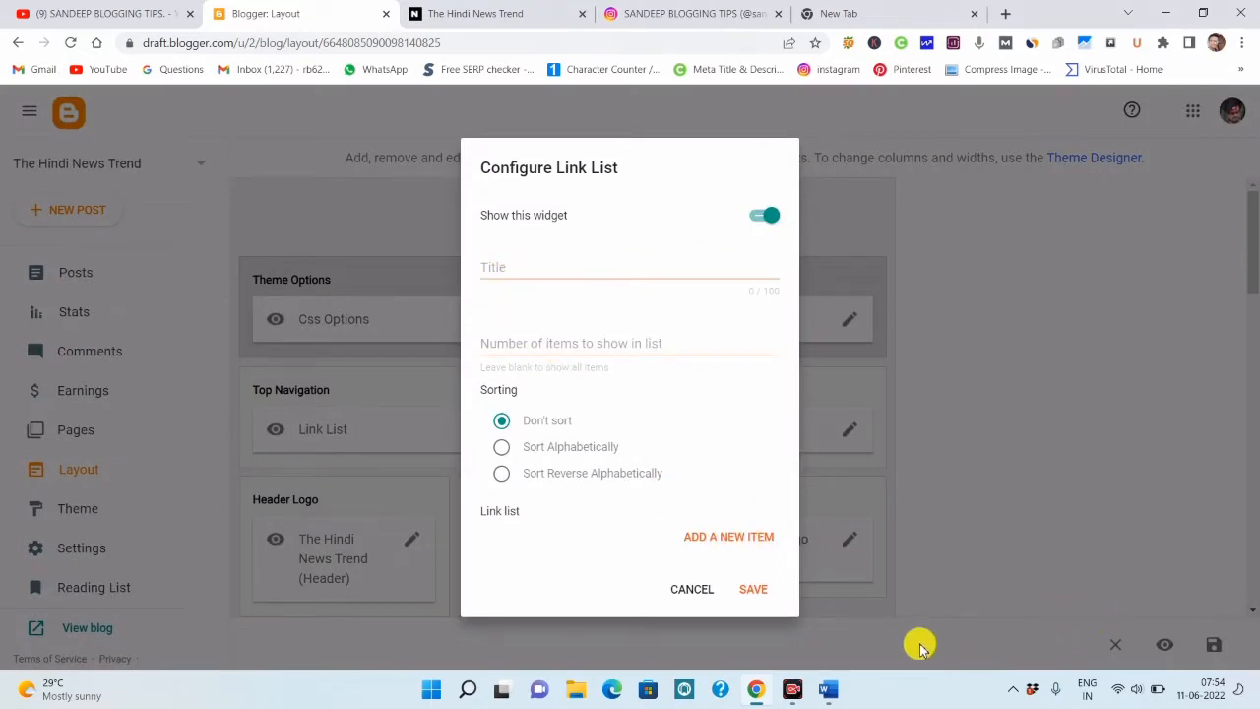
drag(633, 518, 809, 565)
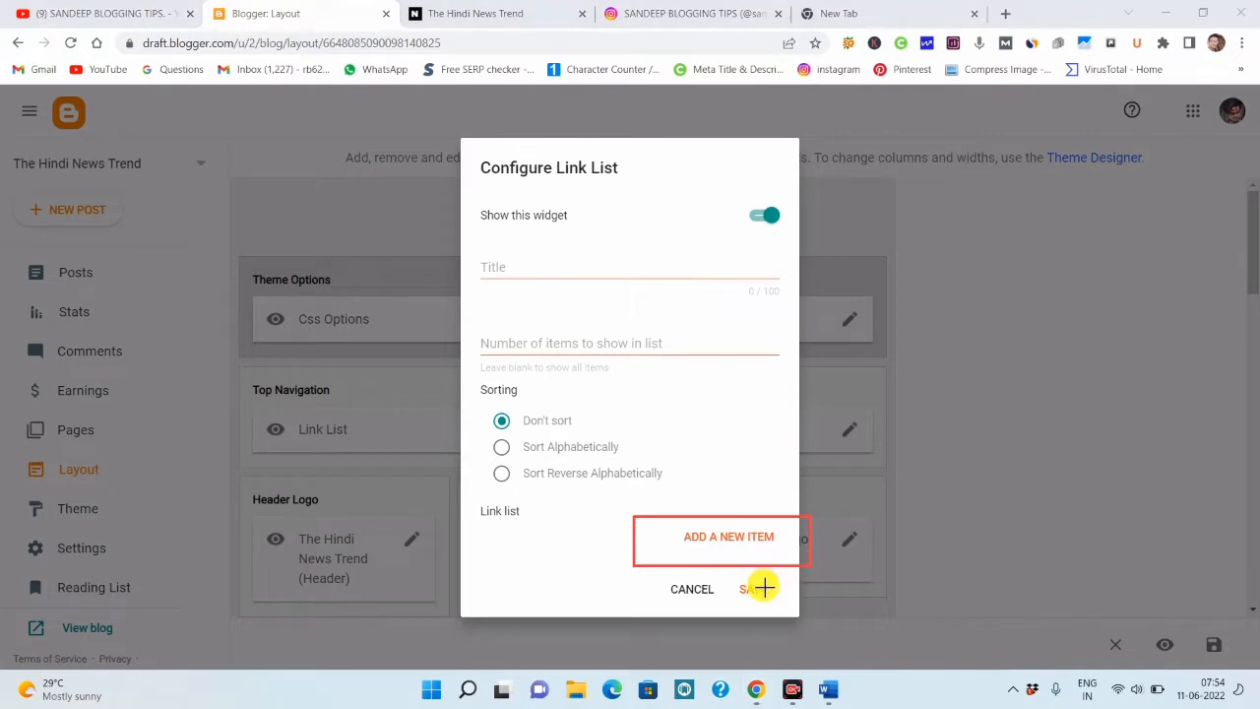
key(Escape)
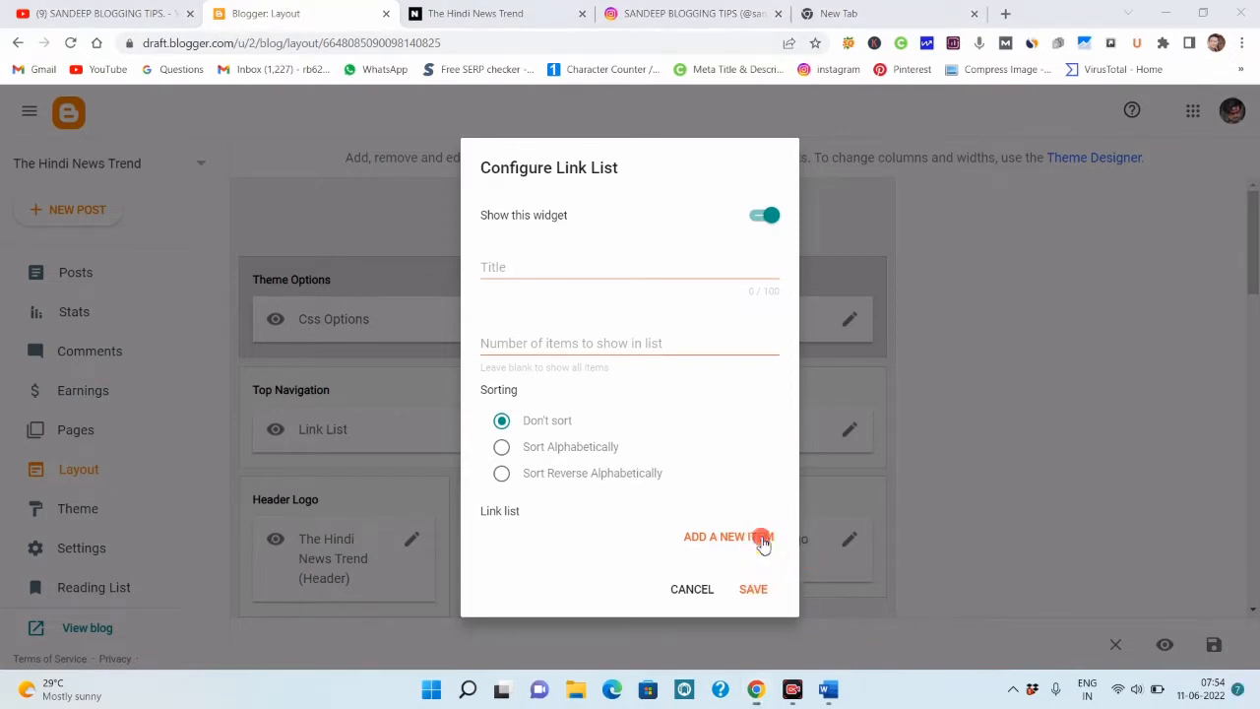
click(728, 536)
click(542, 456)
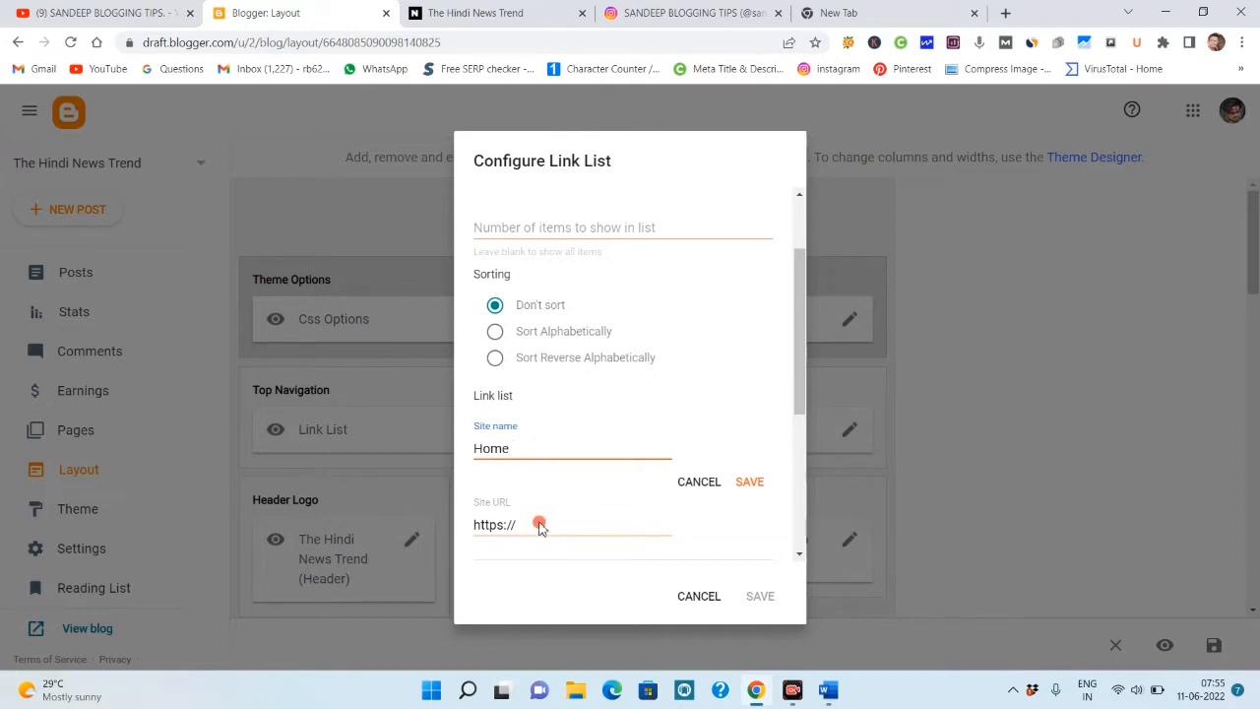
drag(539, 527, 354, 510)
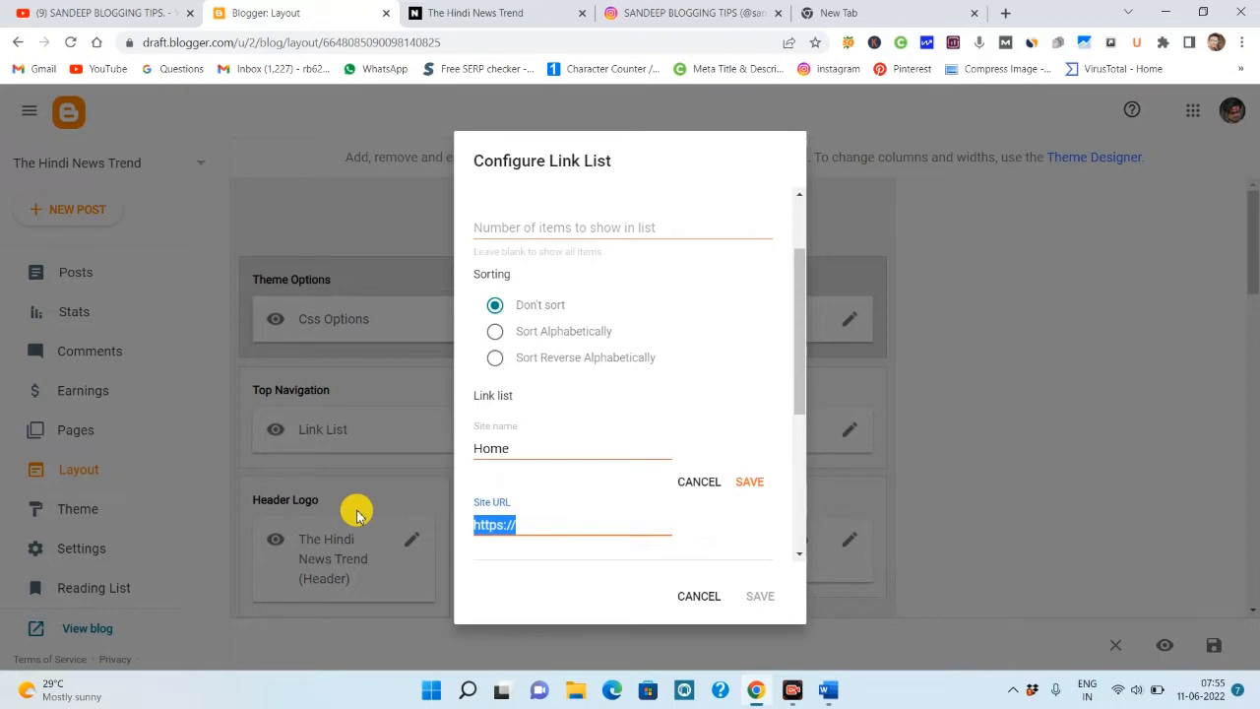
key(ctrl+v)
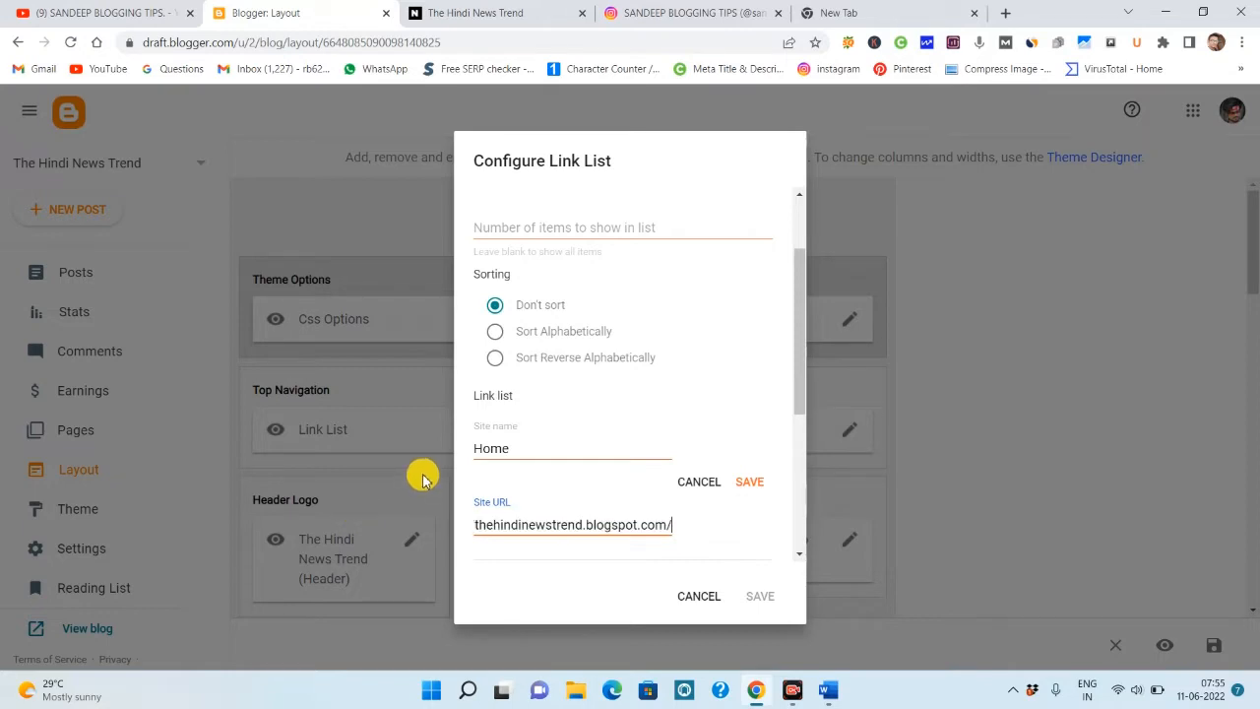
click(747, 482)
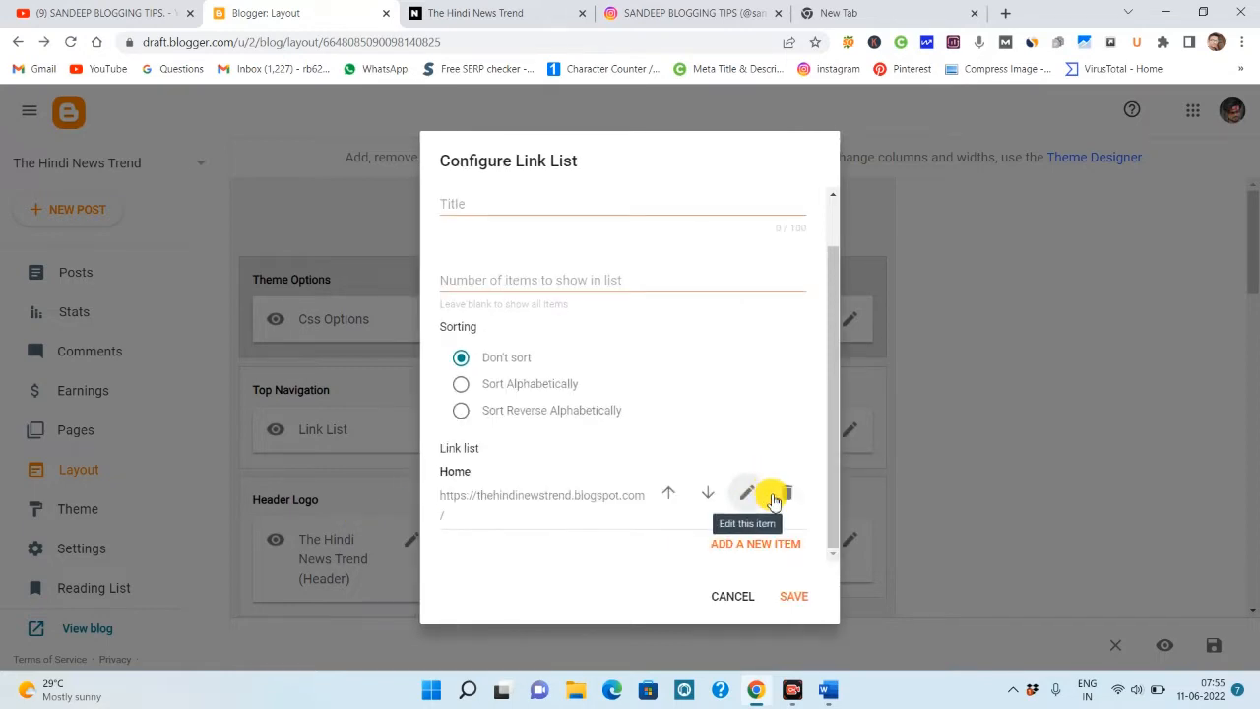
click(792, 597)
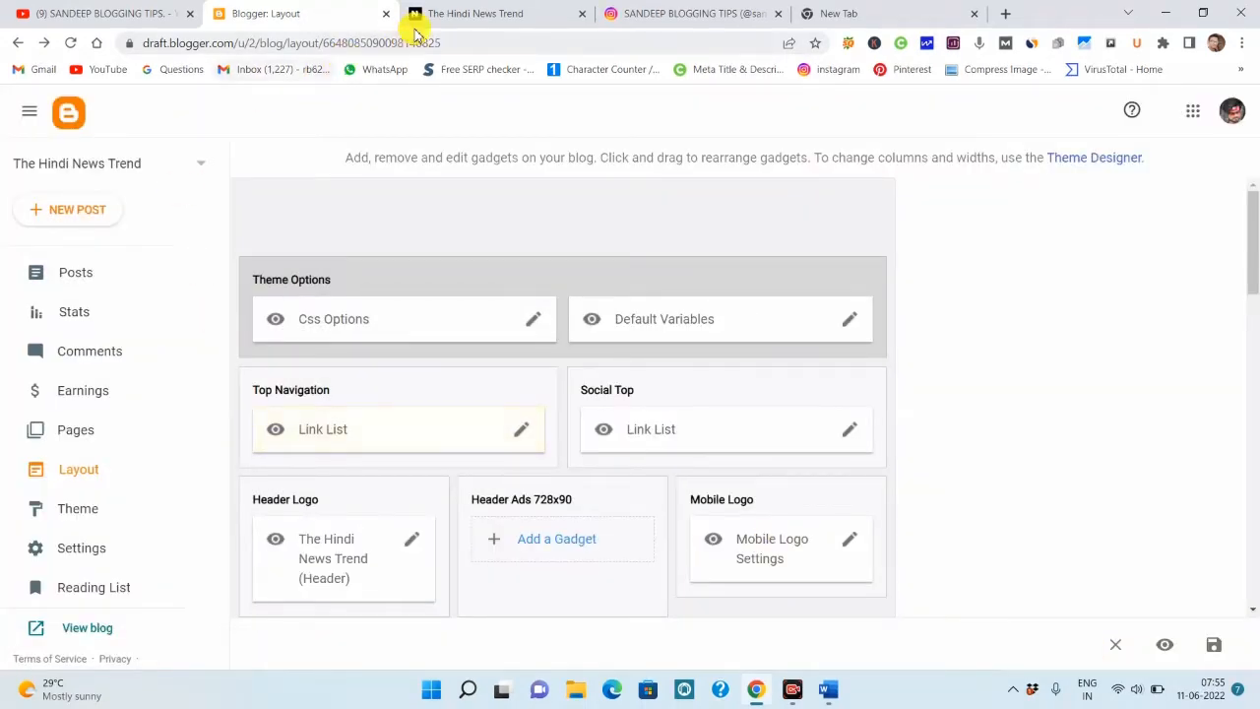
Reload the blog's homepage and check the Home link in the top bar and the area down toward the footer
click(445, 16)
click(71, 42)
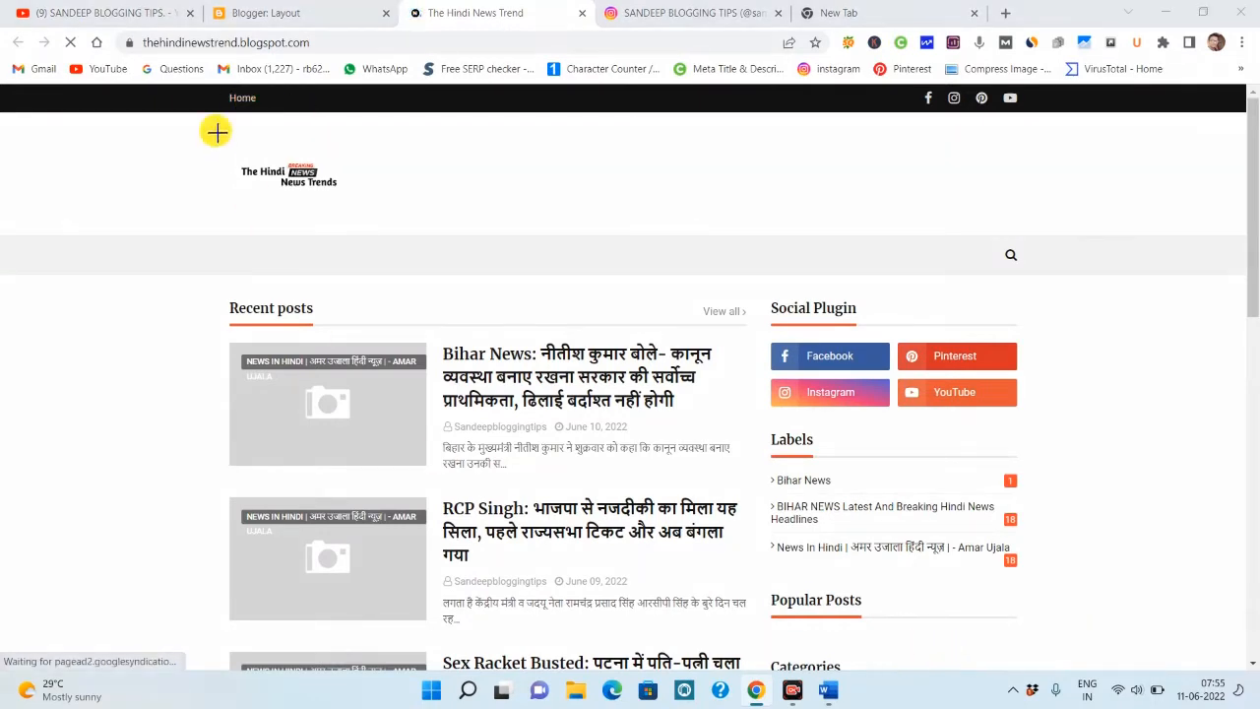
drag(201, 71, 448, 140)
drag(332, 90, 705, 129)
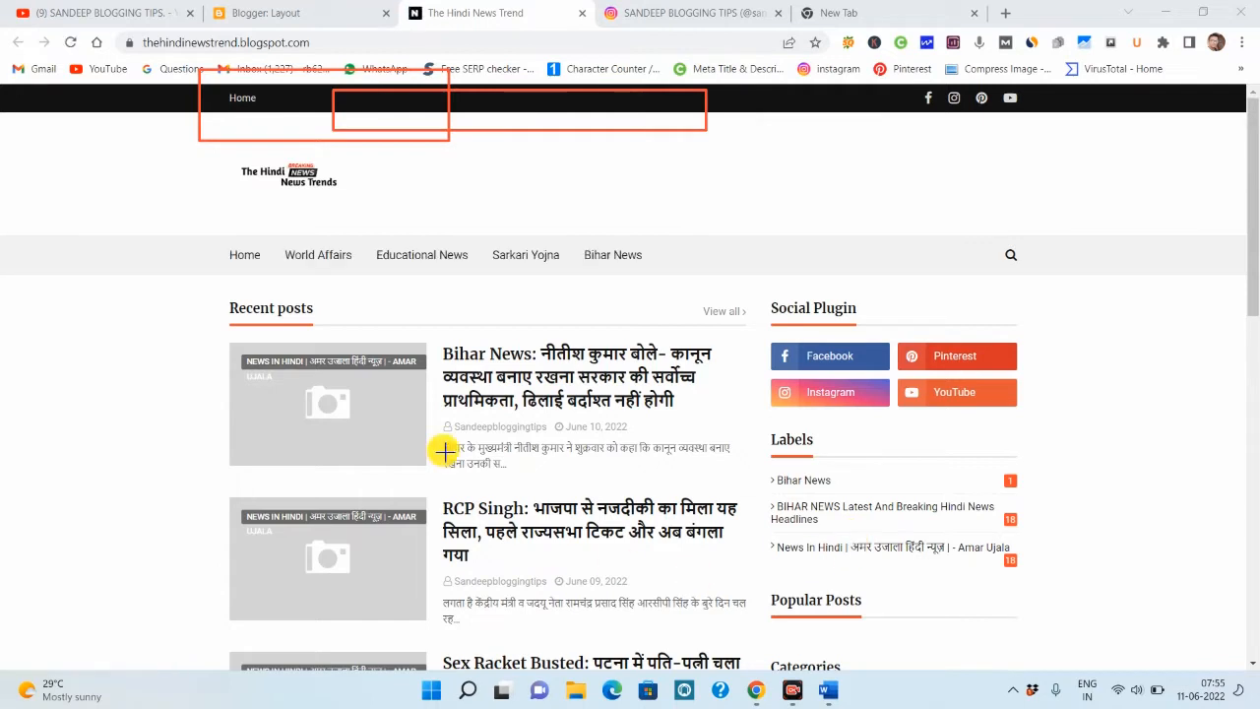
key(Escape)
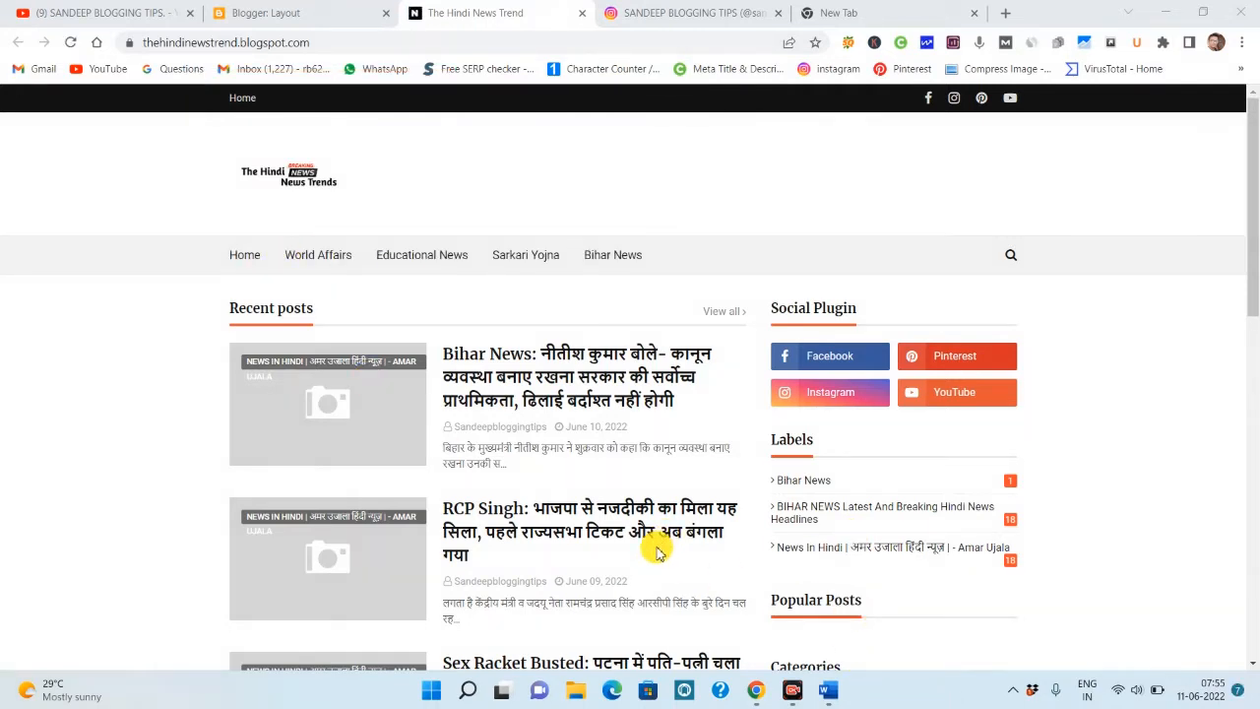
scroll(1239, 223, down, 6)
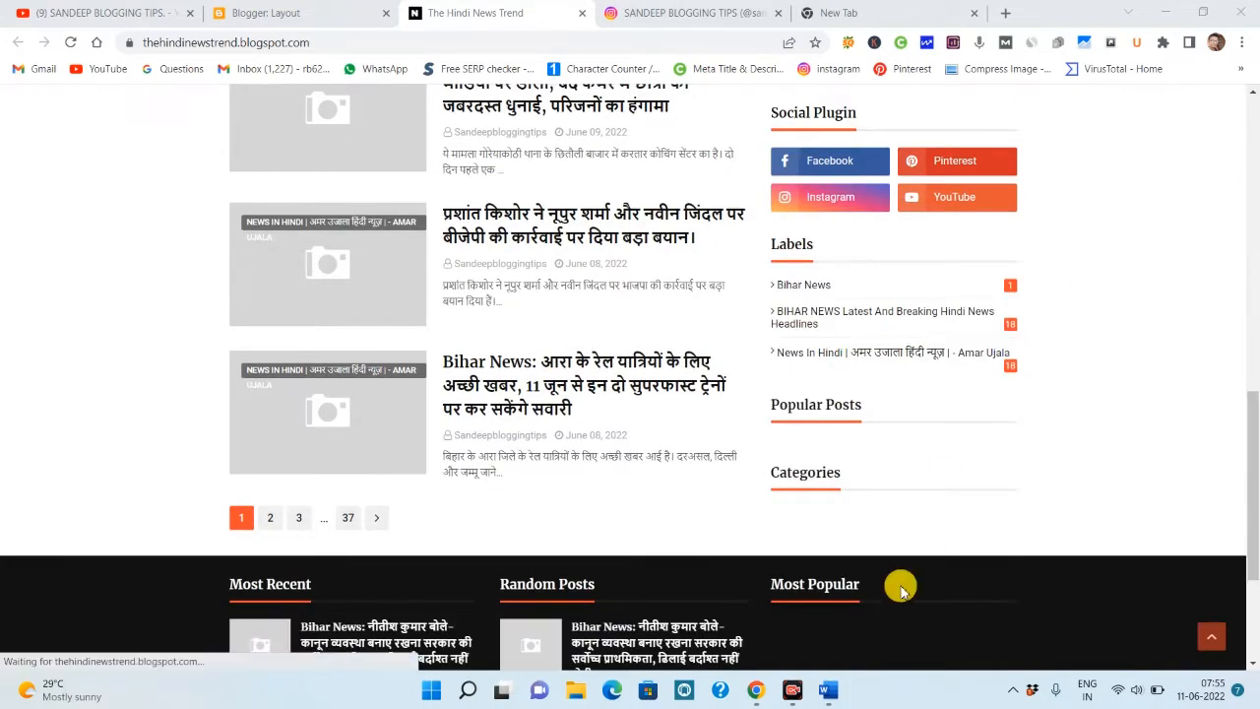
Return to the Blogger layout and open the Menu Footer Widget link list for editing
scroll(877, 528, down, 2)
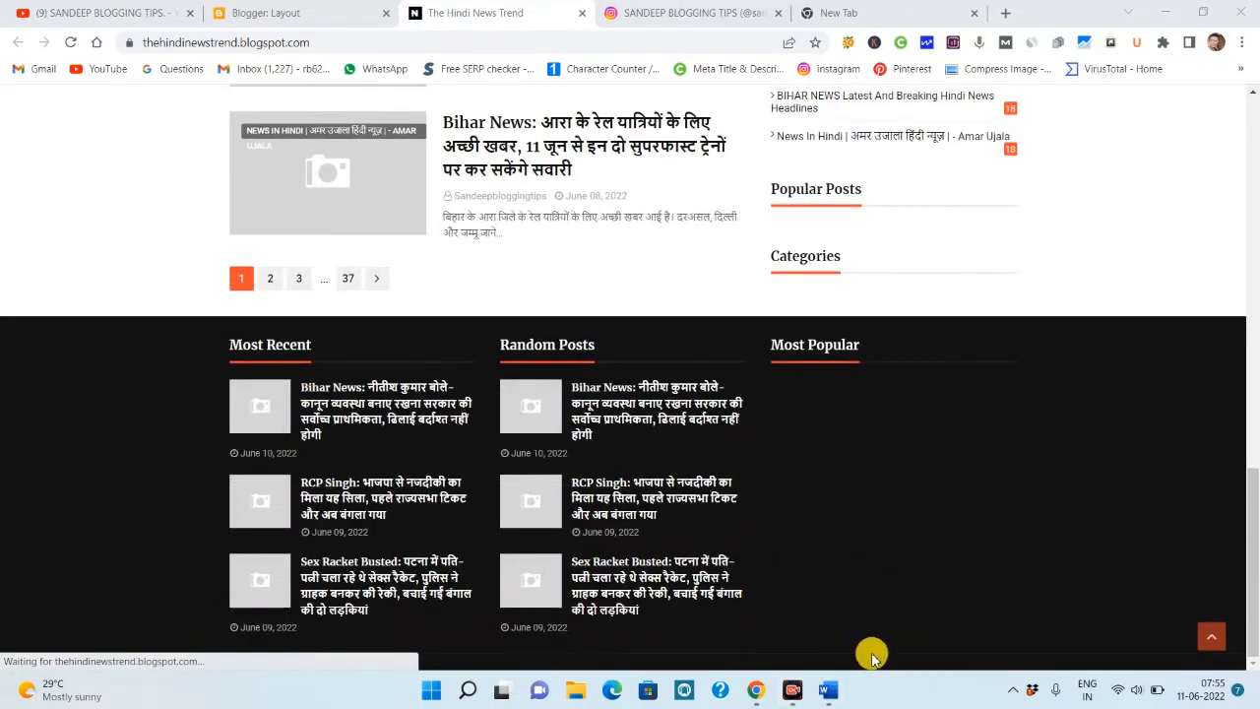
click(301, 13)
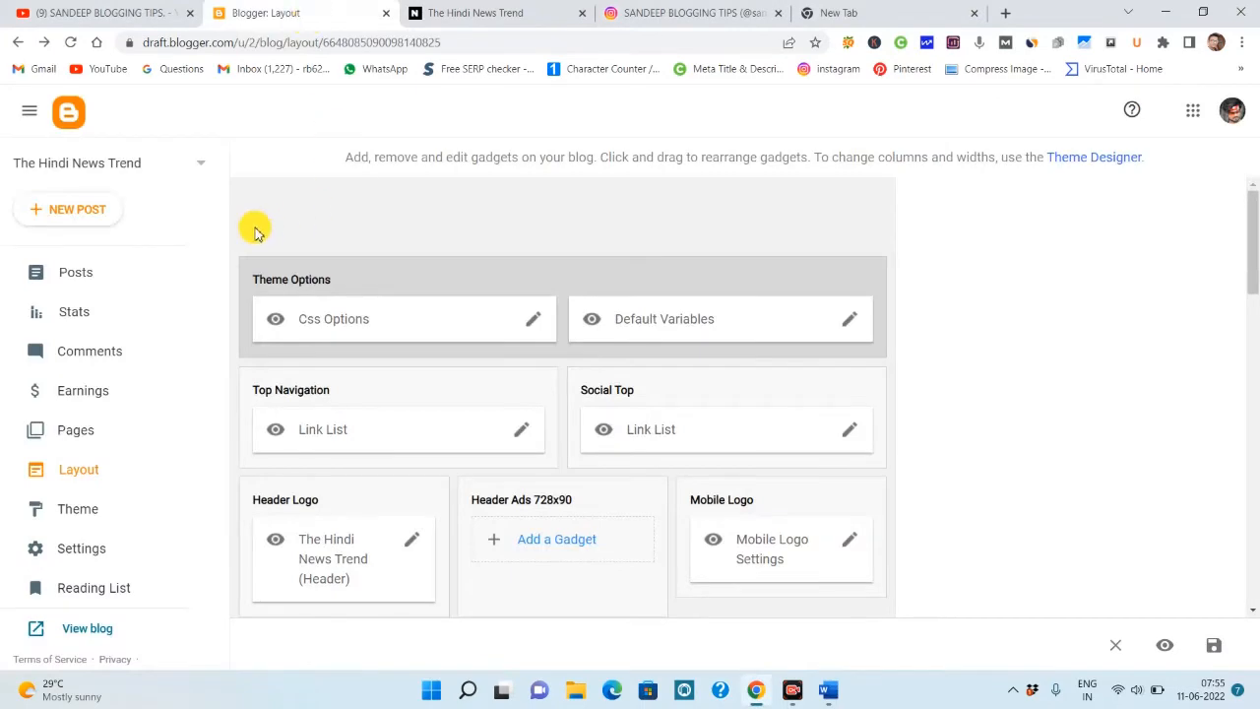
scroll(492, 410, down, 10)
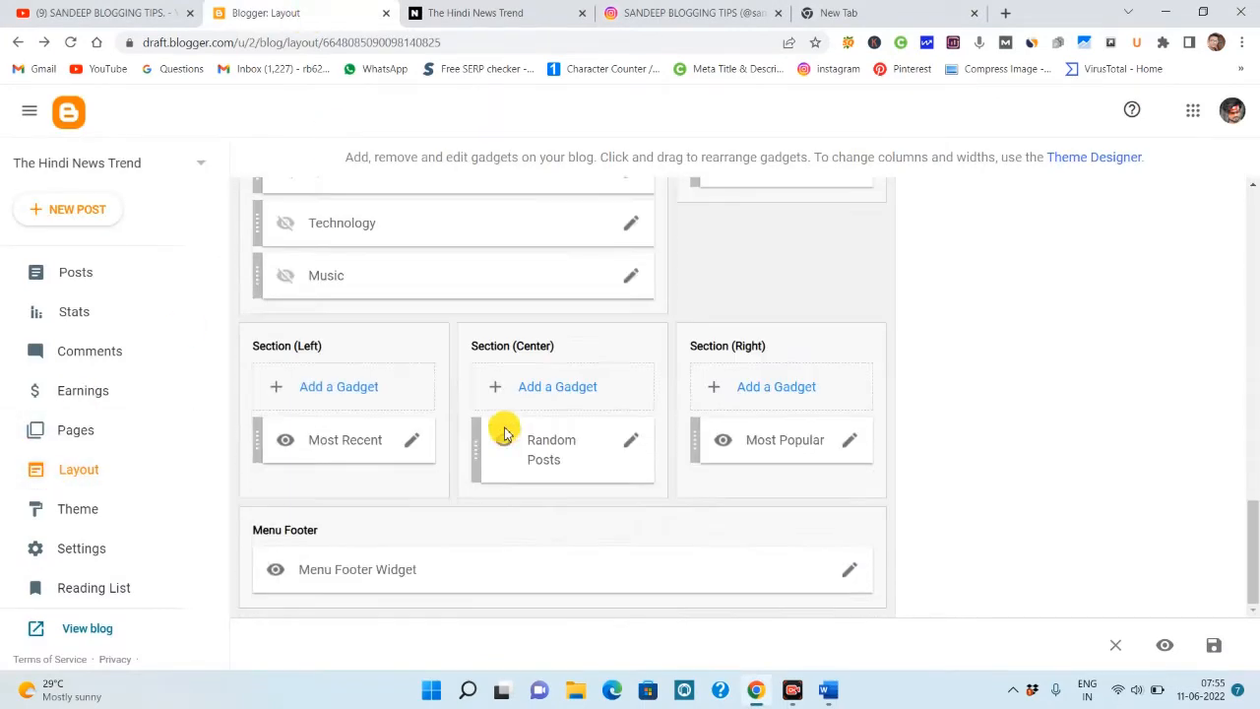
click(1052, 666)
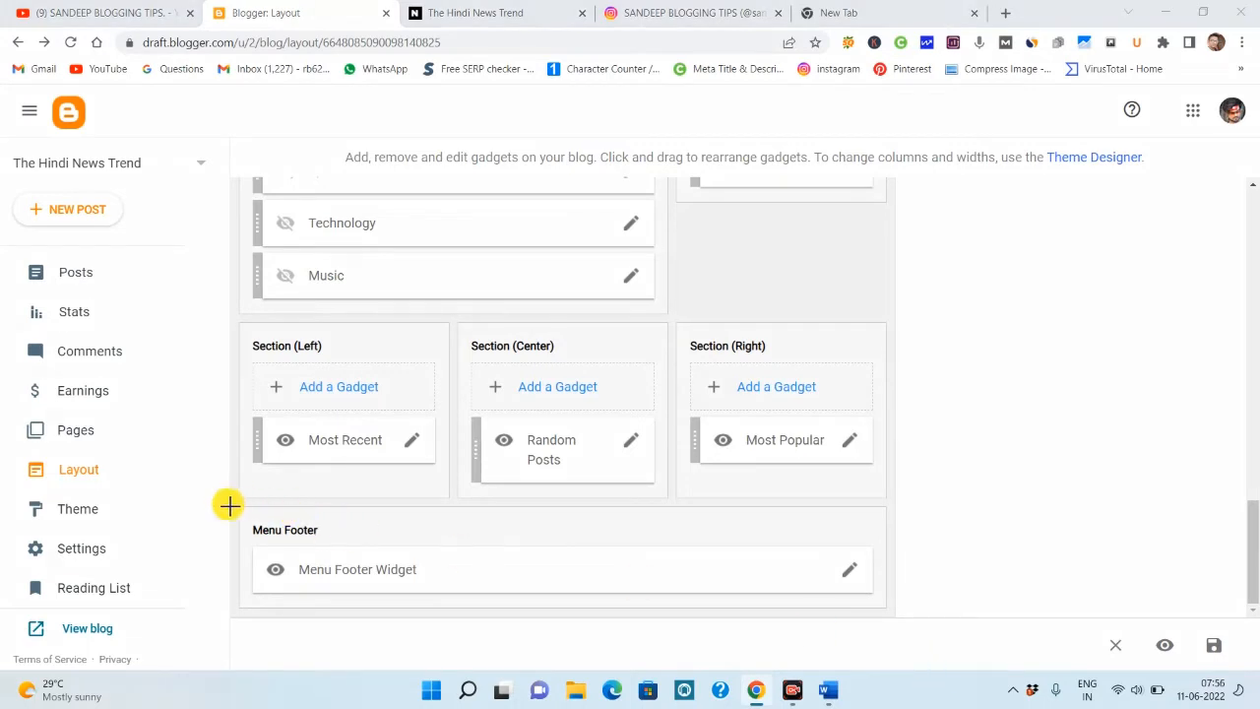
drag(227, 506, 417, 547)
drag(810, 540, 963, 618)
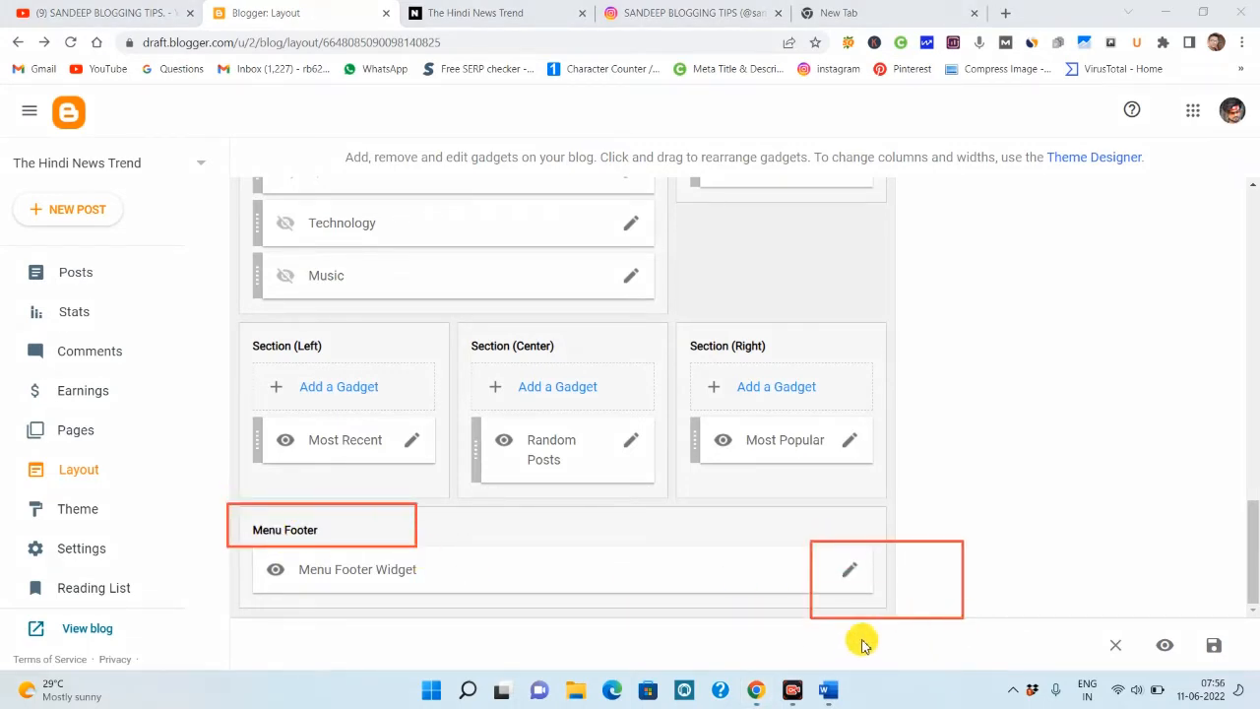
click(847, 571)
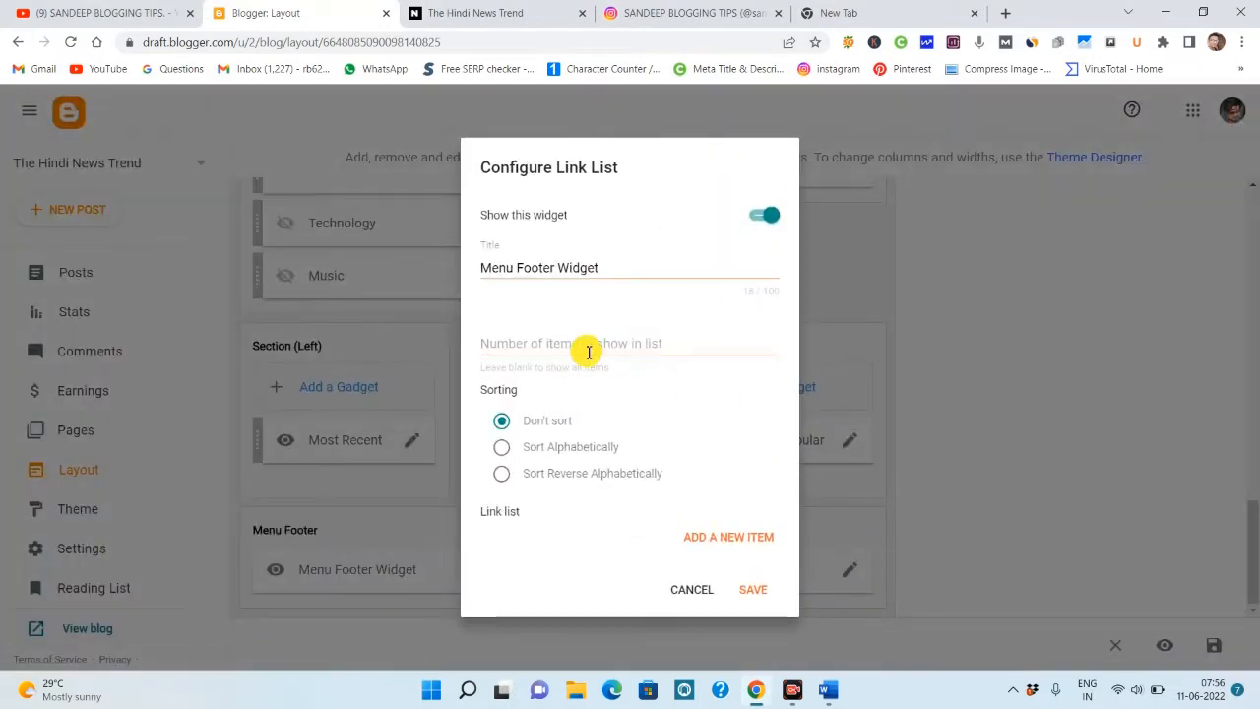
click(725, 541)
scroll(565, 498, down, 3)
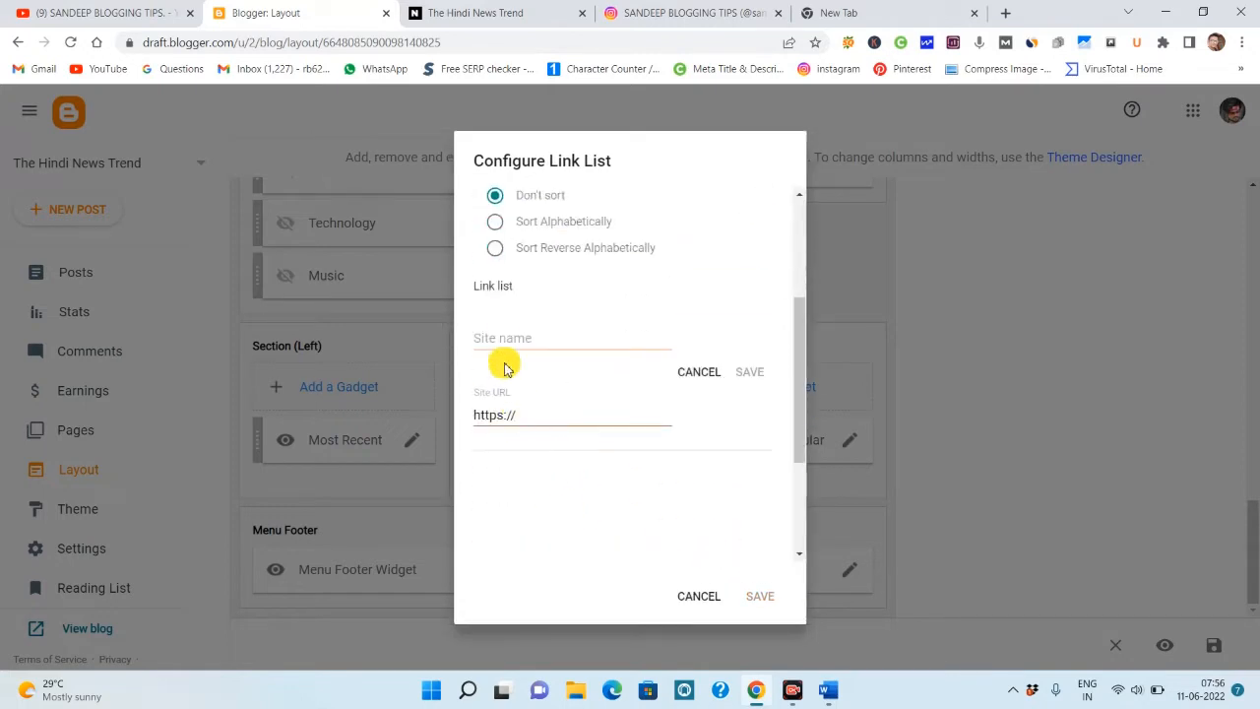
click(508, 337)
text(H)
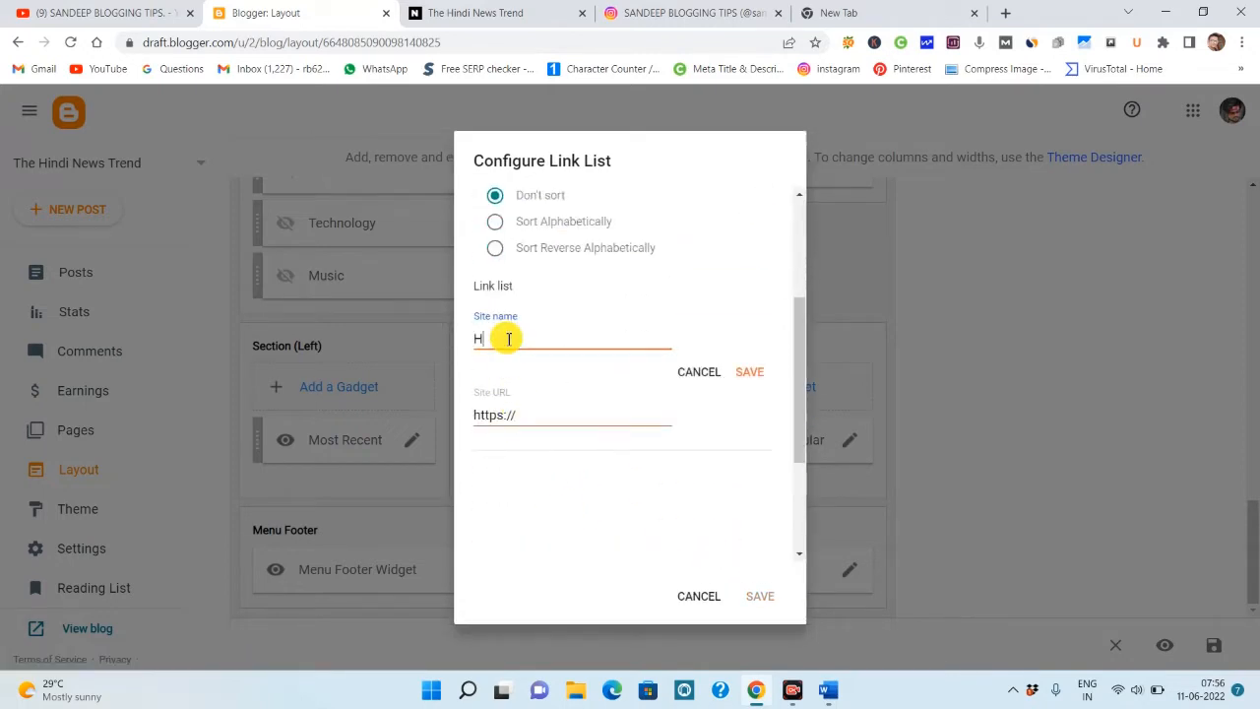
text(ome)
triple_click(483, 413)
right_click(497, 414)
click(537, 152)
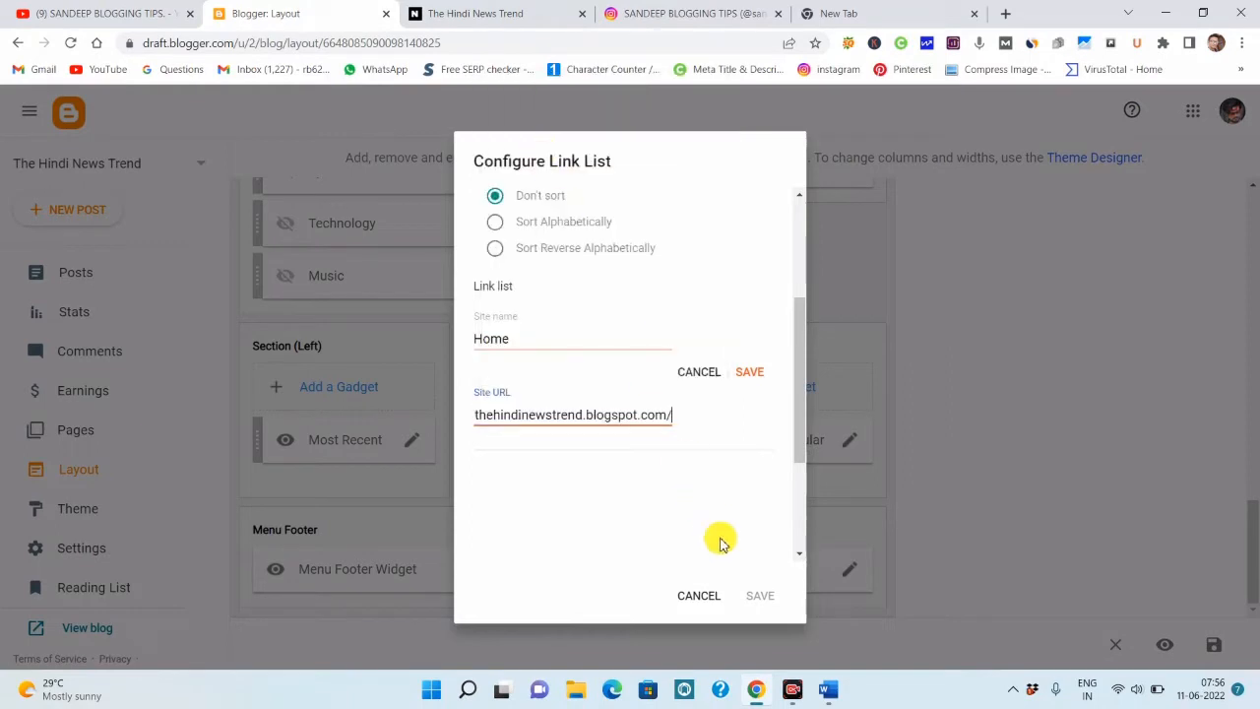
key(Return)
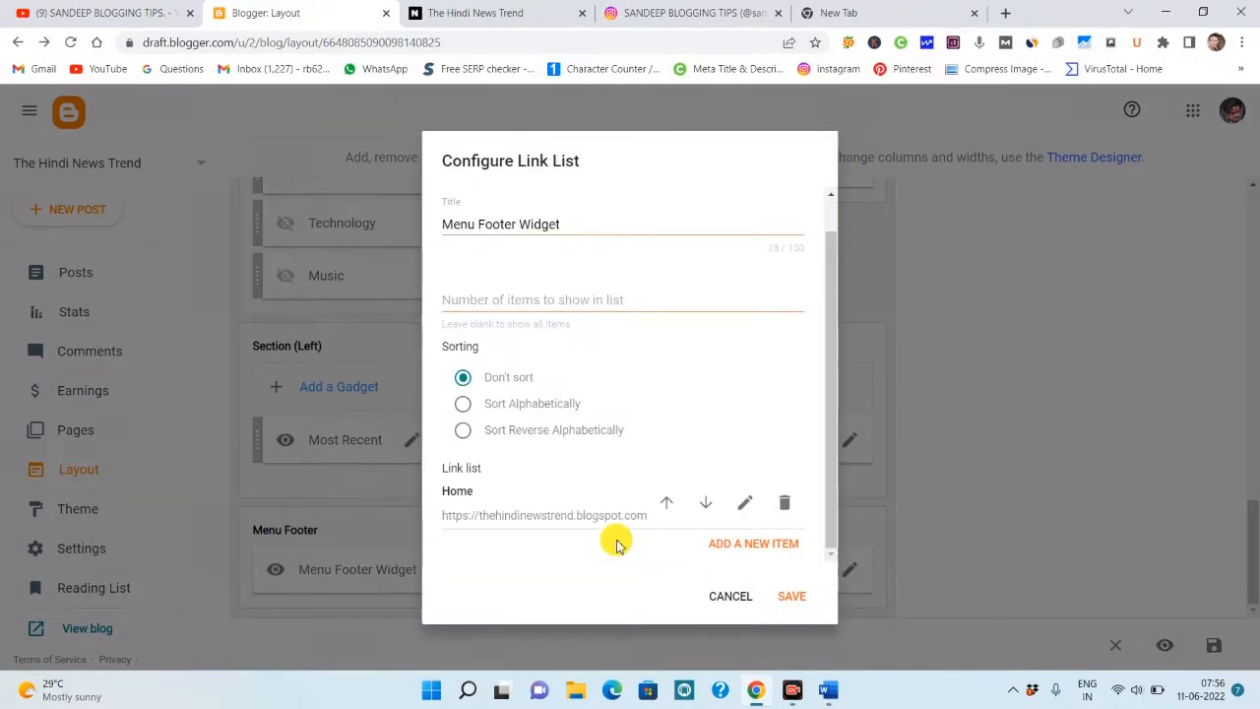
Reopen and resave the Home item, and save the Menu Footer Widget gadget
click(747, 502)
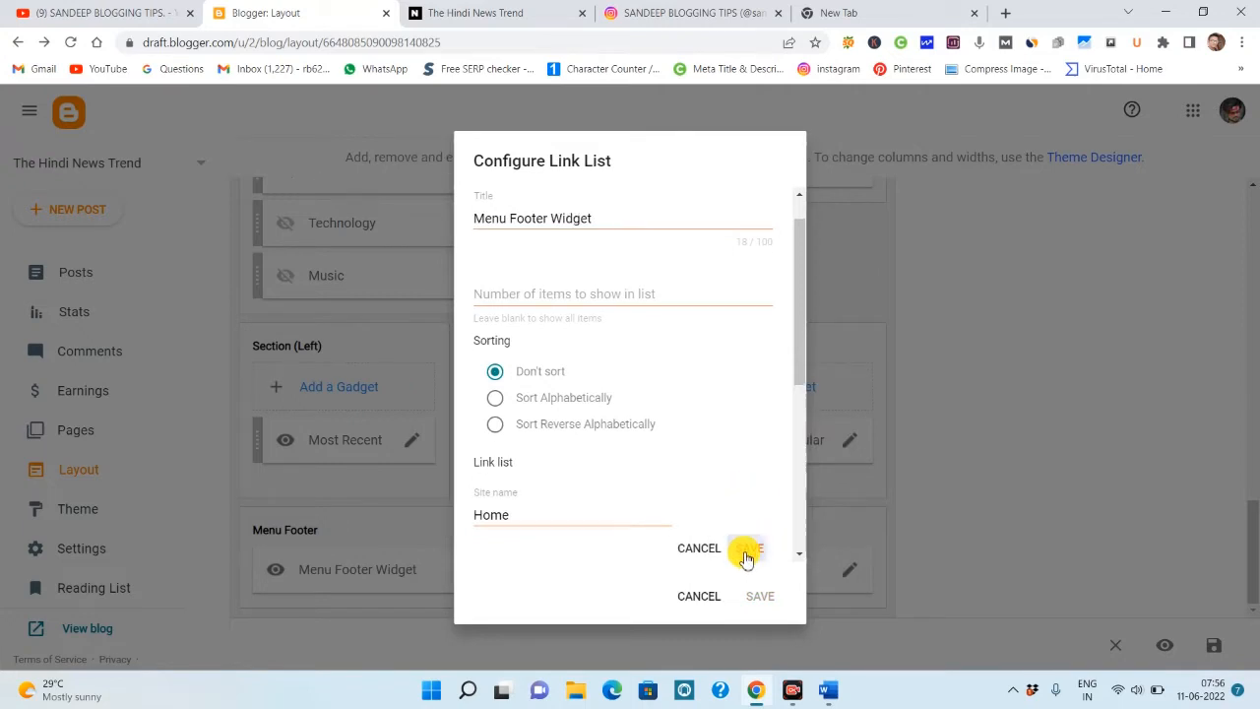
click(748, 554)
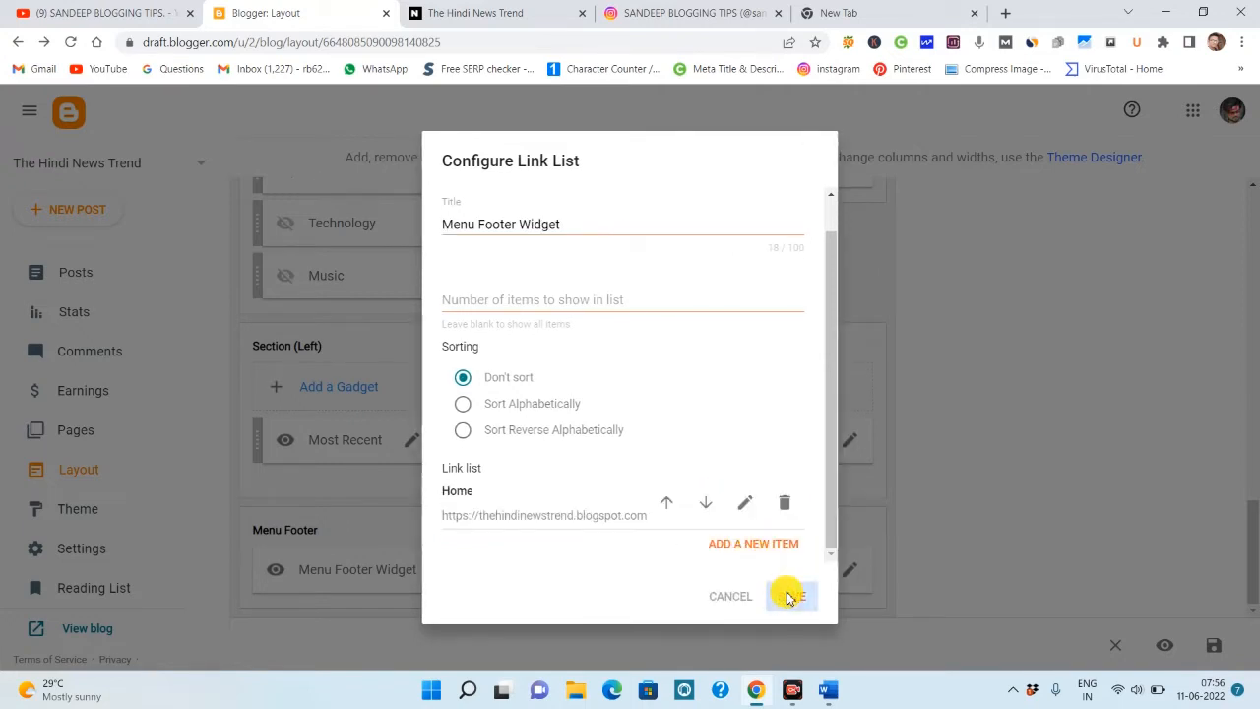
click(787, 596)
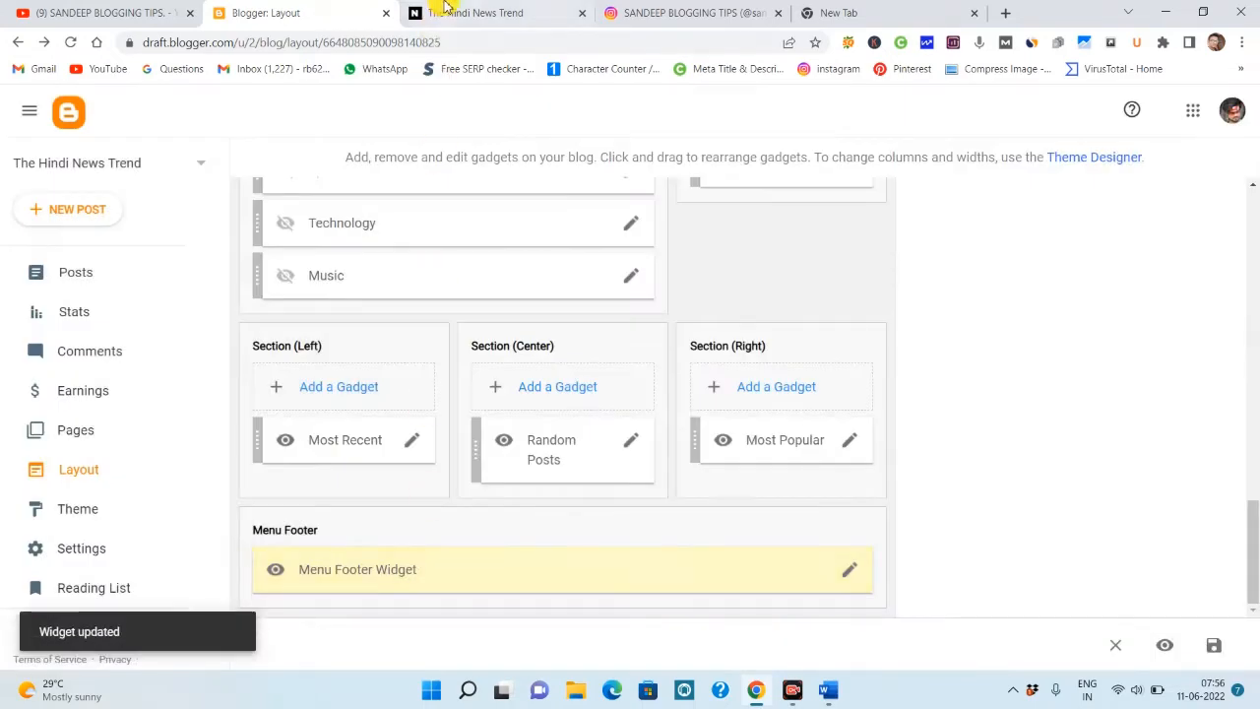
Reload the blog's homepage and check the footer menu for the Home link
click(443, 12)
click(72, 43)
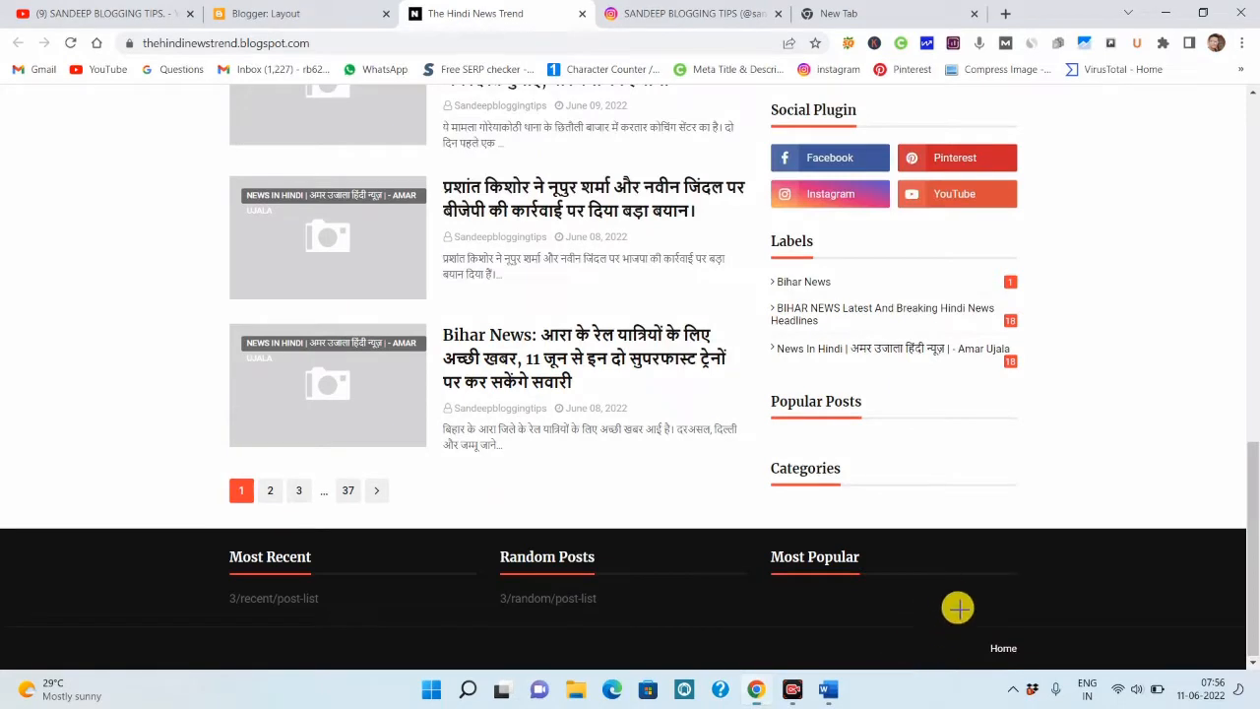
drag(951, 595, 1192, 692)
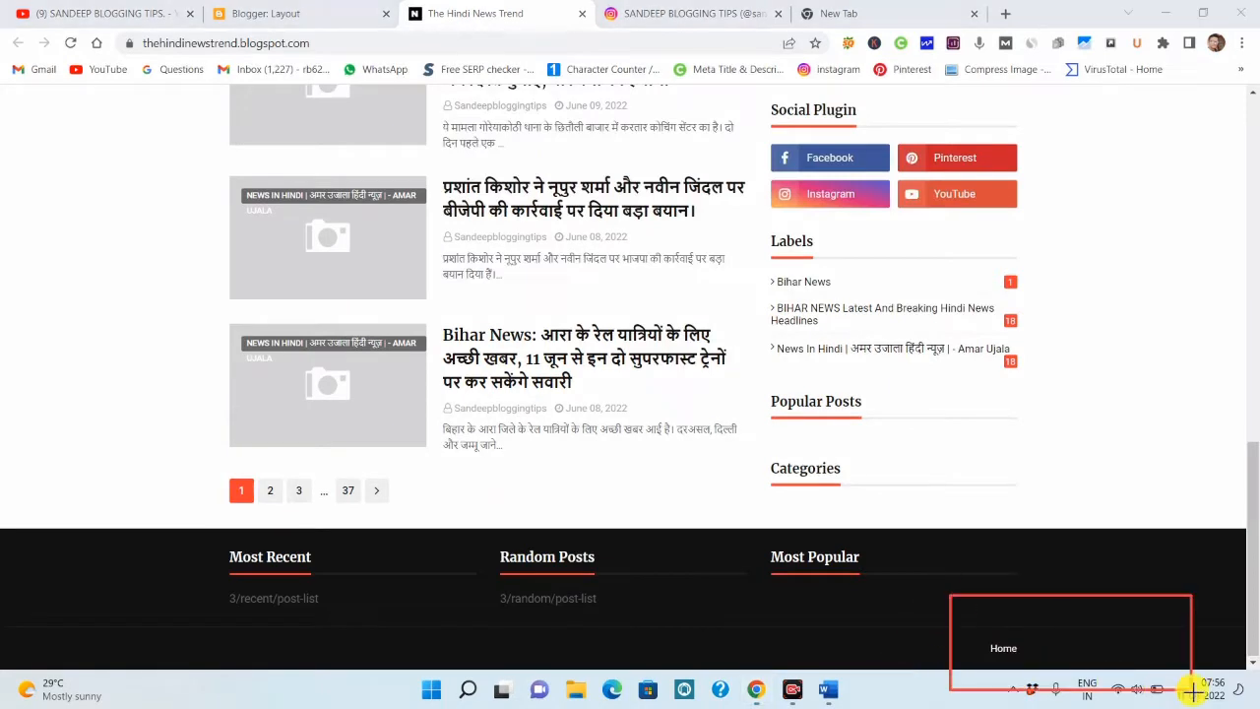
click(854, 657)
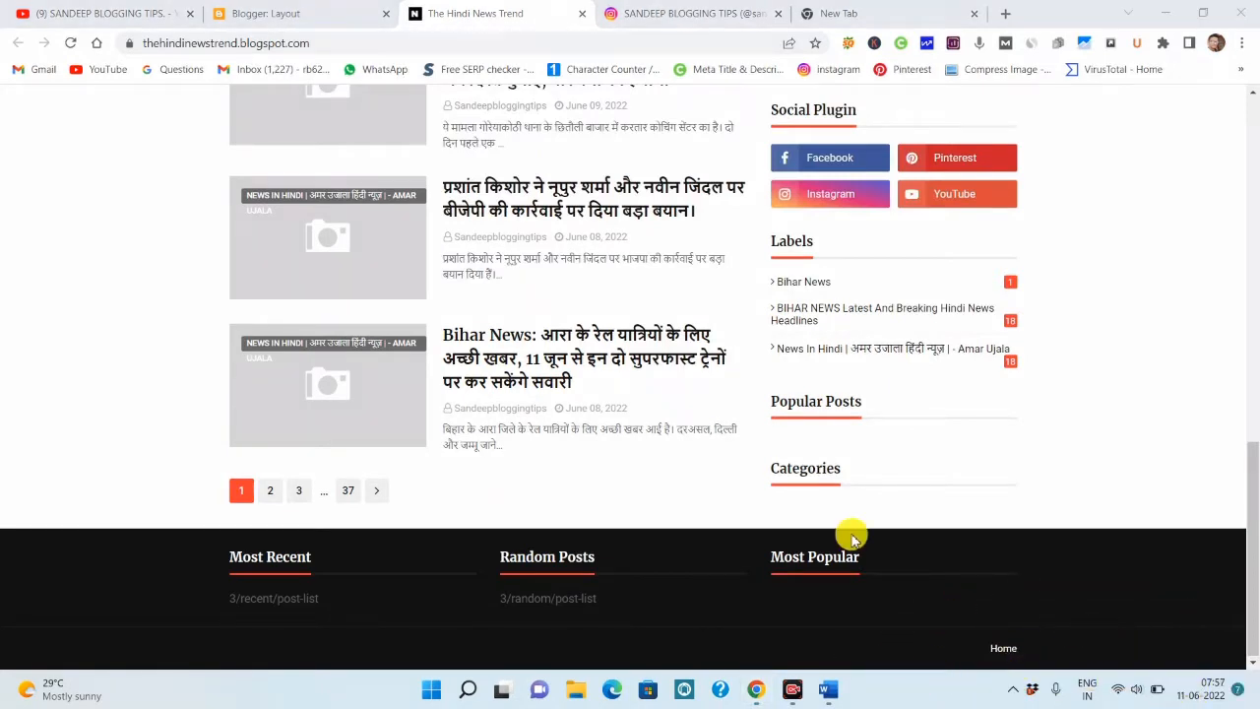
Compare the page list in the Word document with the blog's top bar and select the About Us entry
click(828, 689)
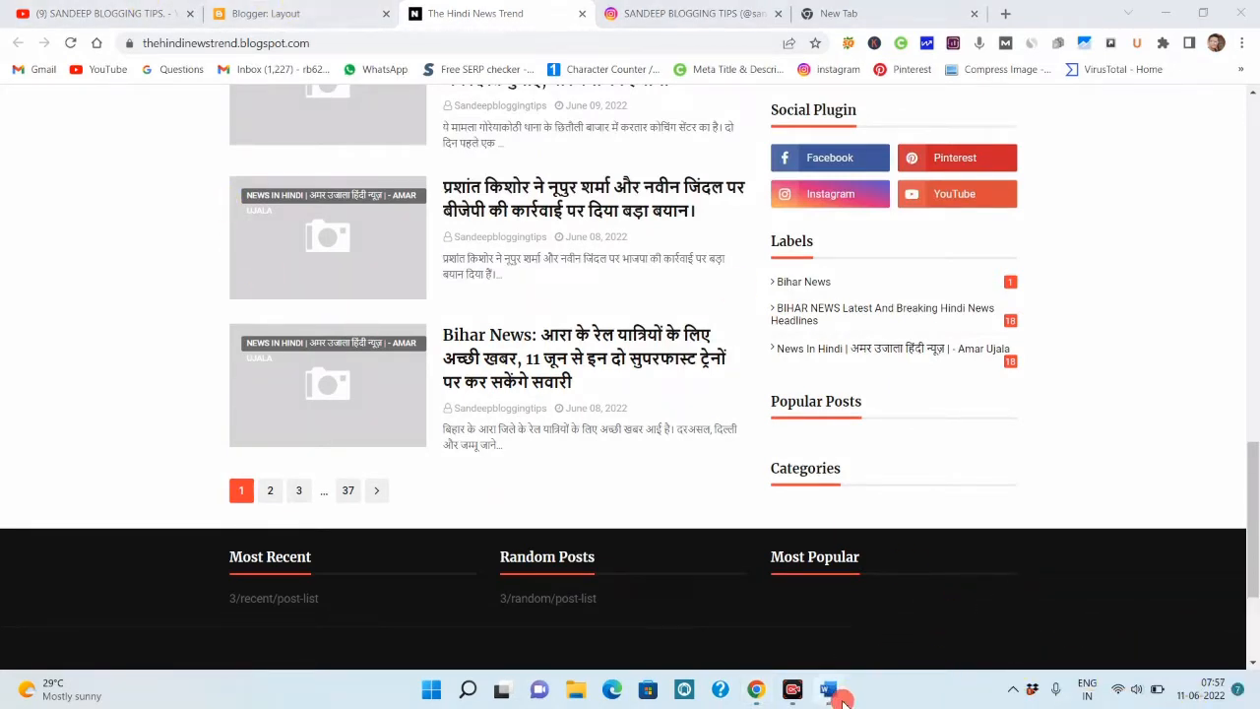
scroll(163, 401, down, 1)
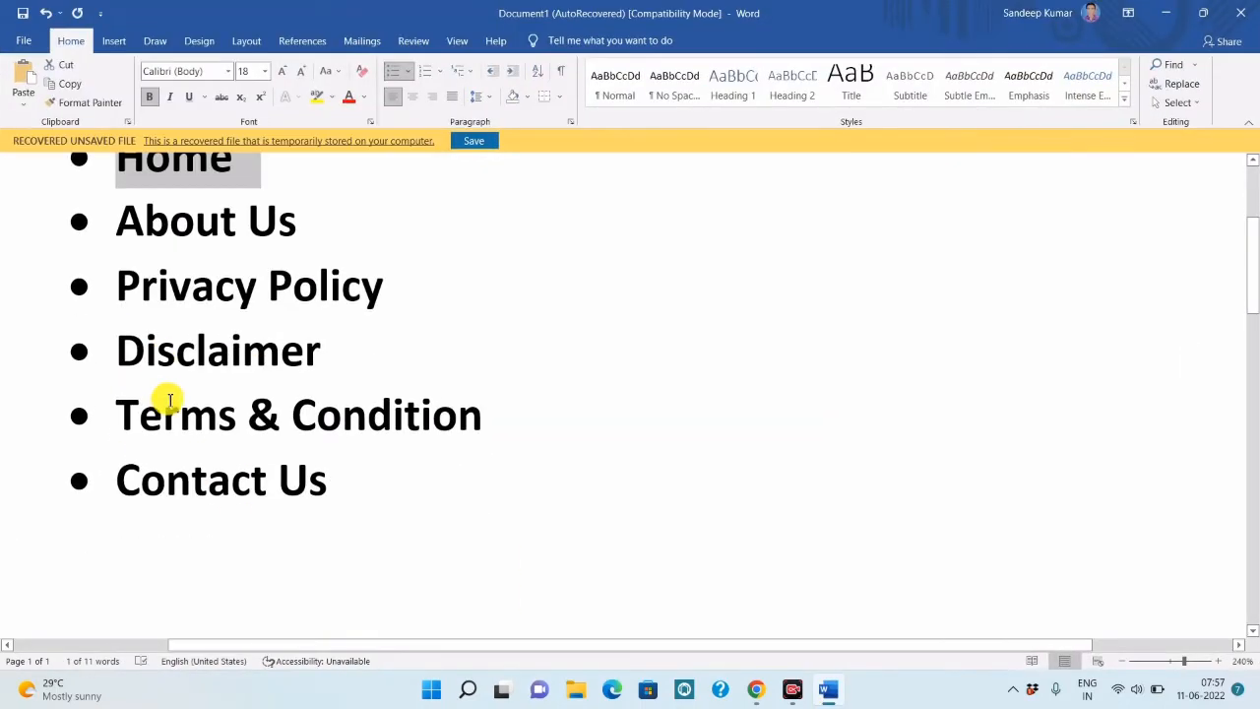
scroll(167, 400, up, 1)
key(alt+Tab)
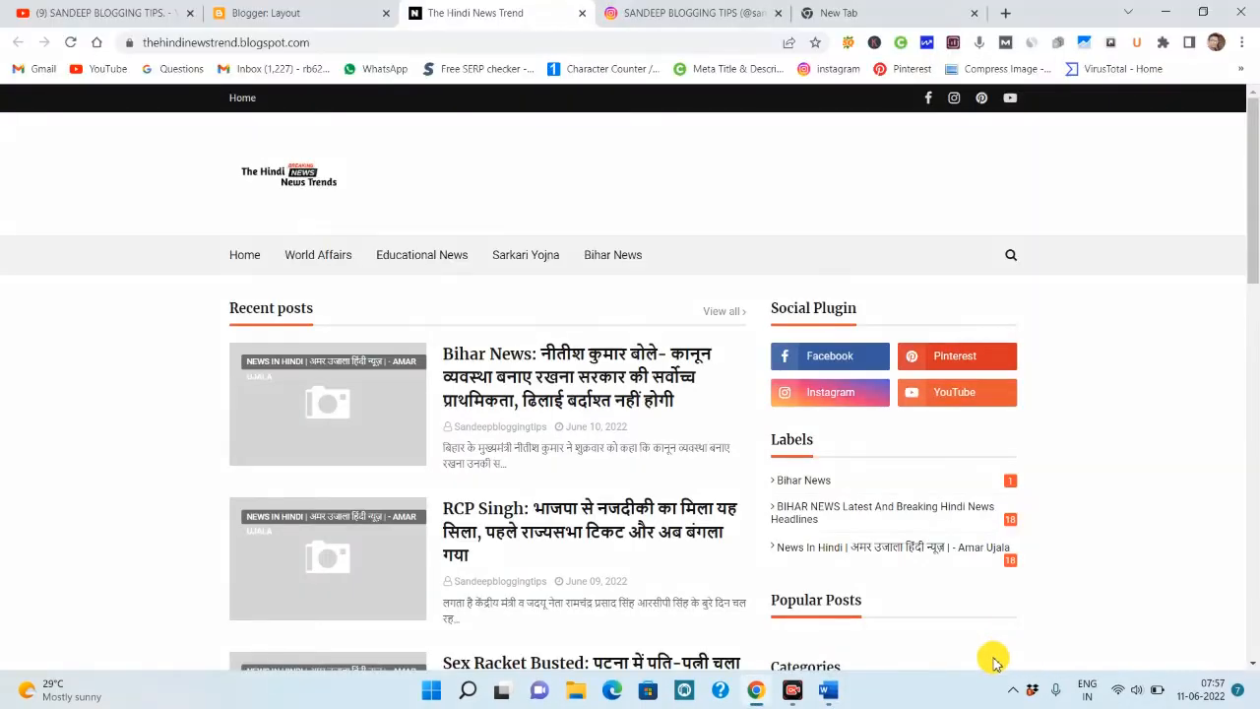
mouse_move(246, 91)
mouse_down()
mouse_move(401, 118)
mouse_move(657, 131)
mouse_up()
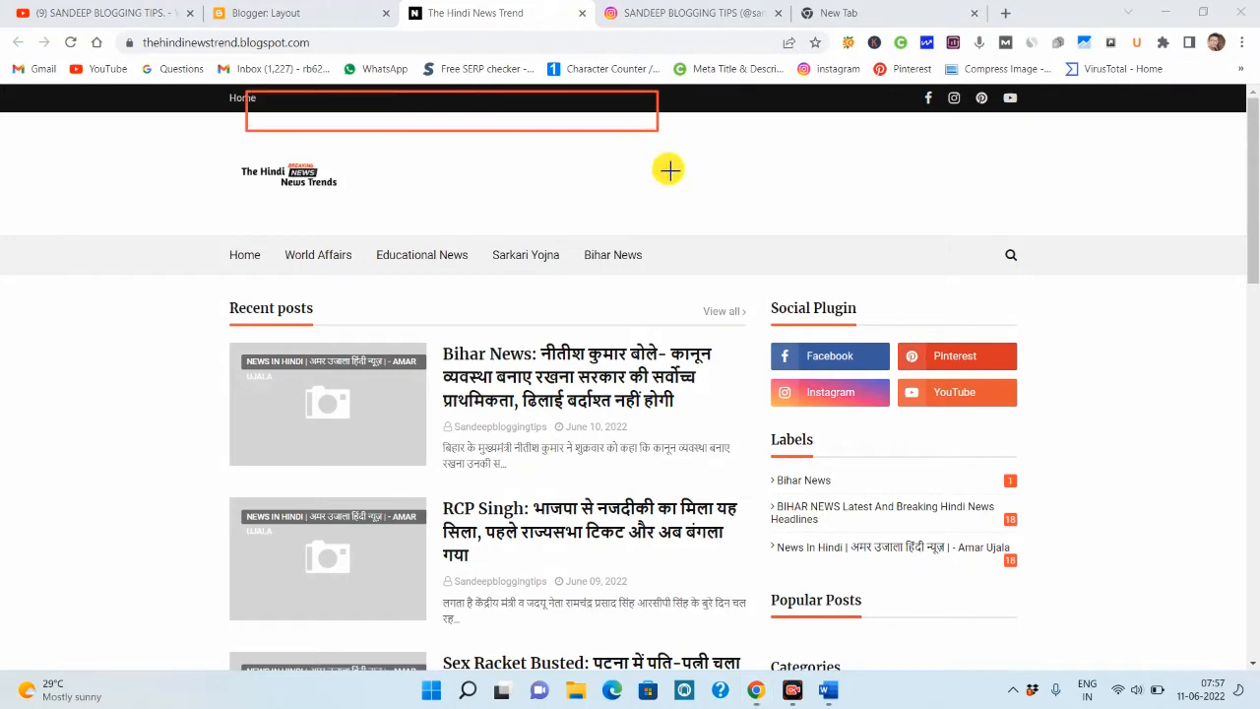
click(831, 692)
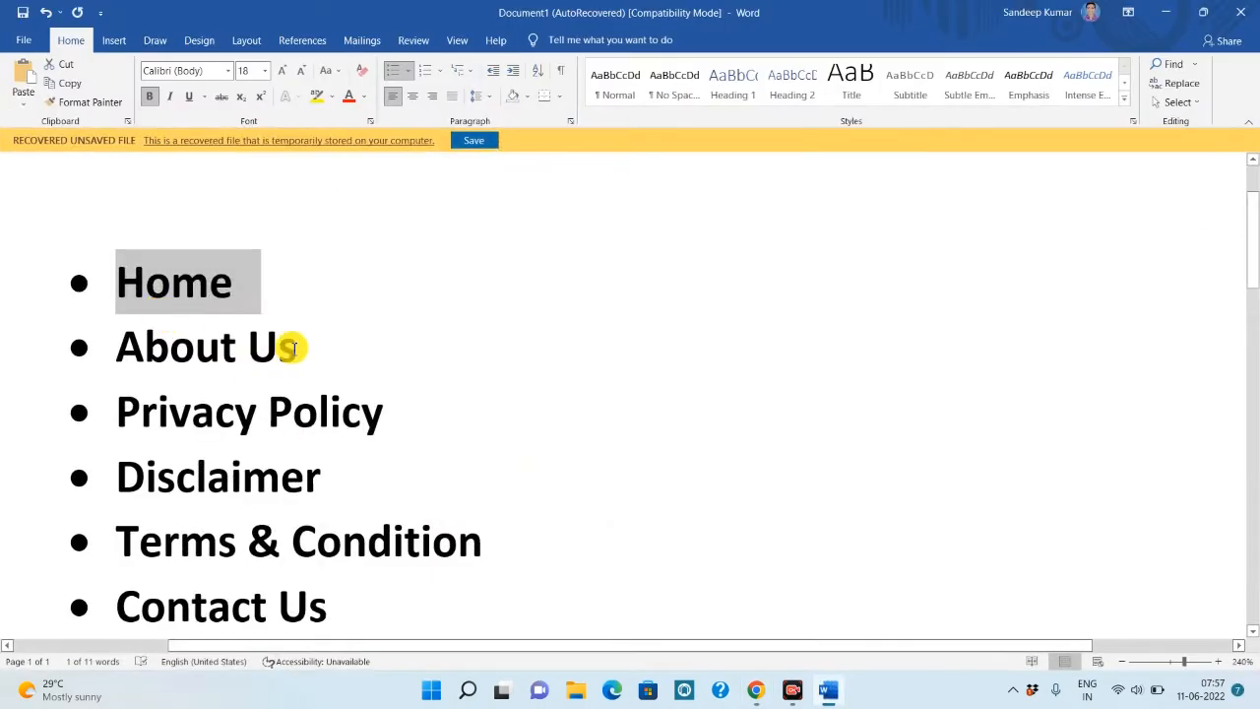
drag(294, 349, 135, 340)
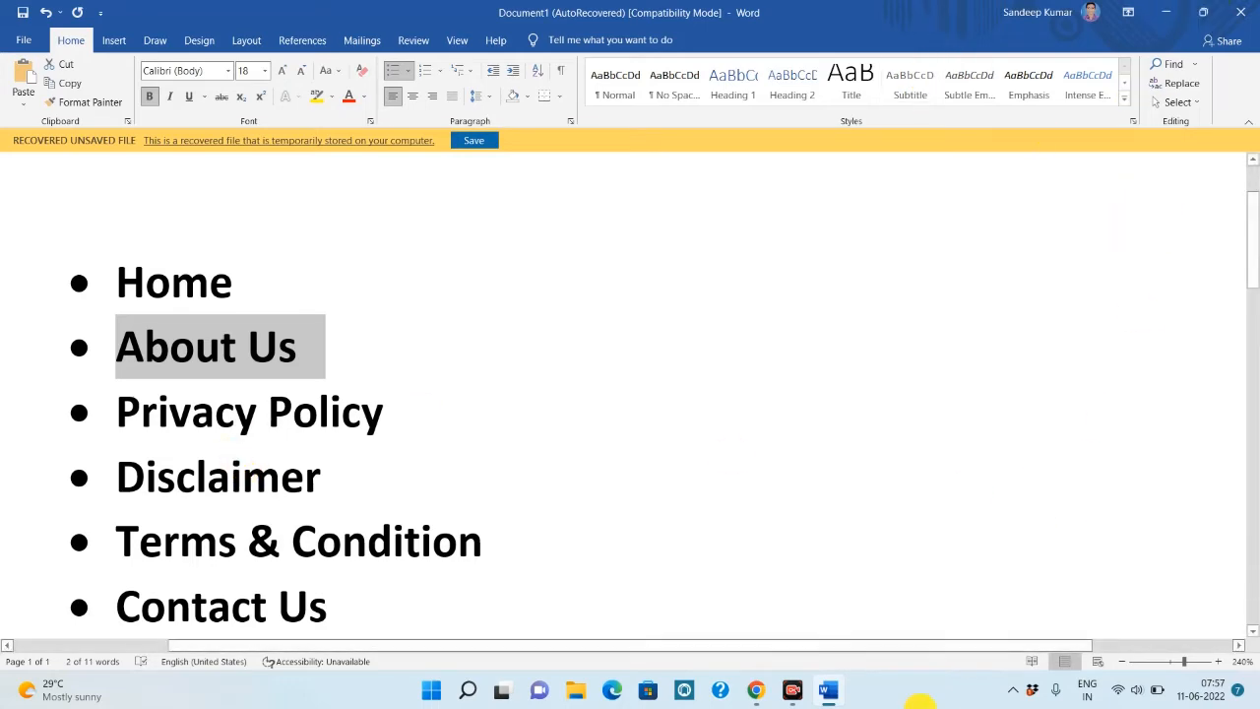
Switch to Chrome, open sandeephub.in and go to its About page from the footer's More links
click(755, 690)
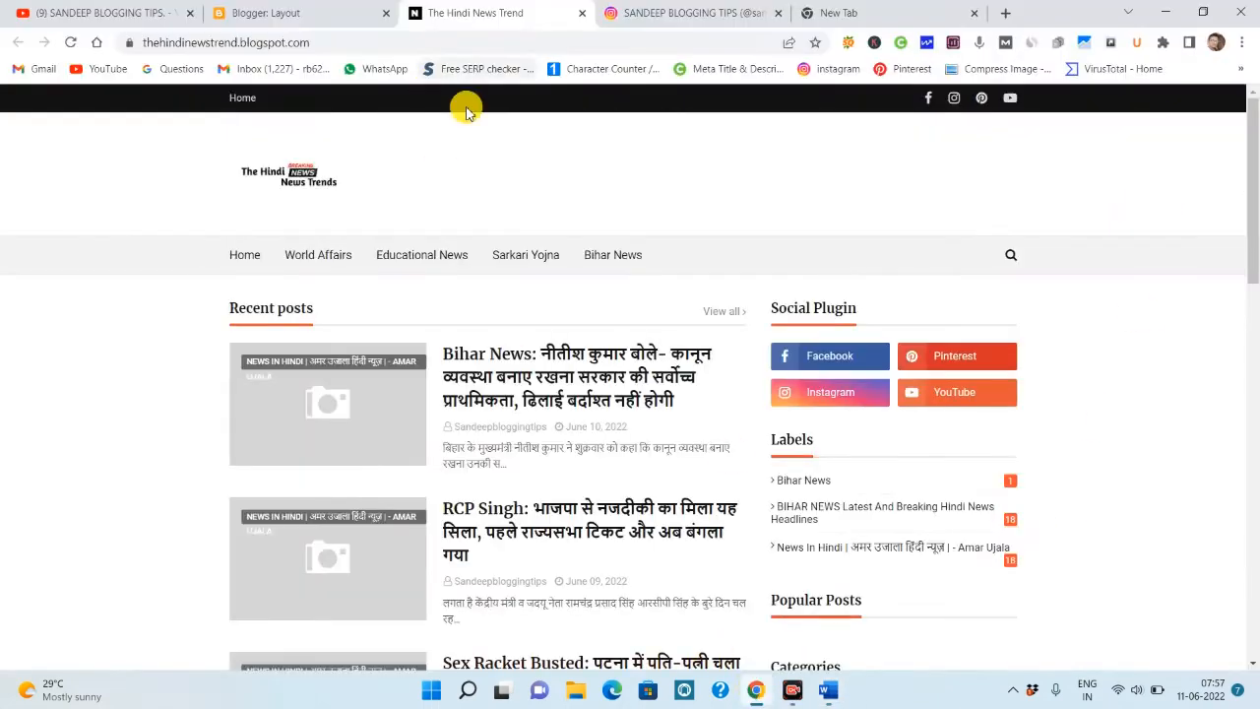
click(851, 14)
click(580, 341)
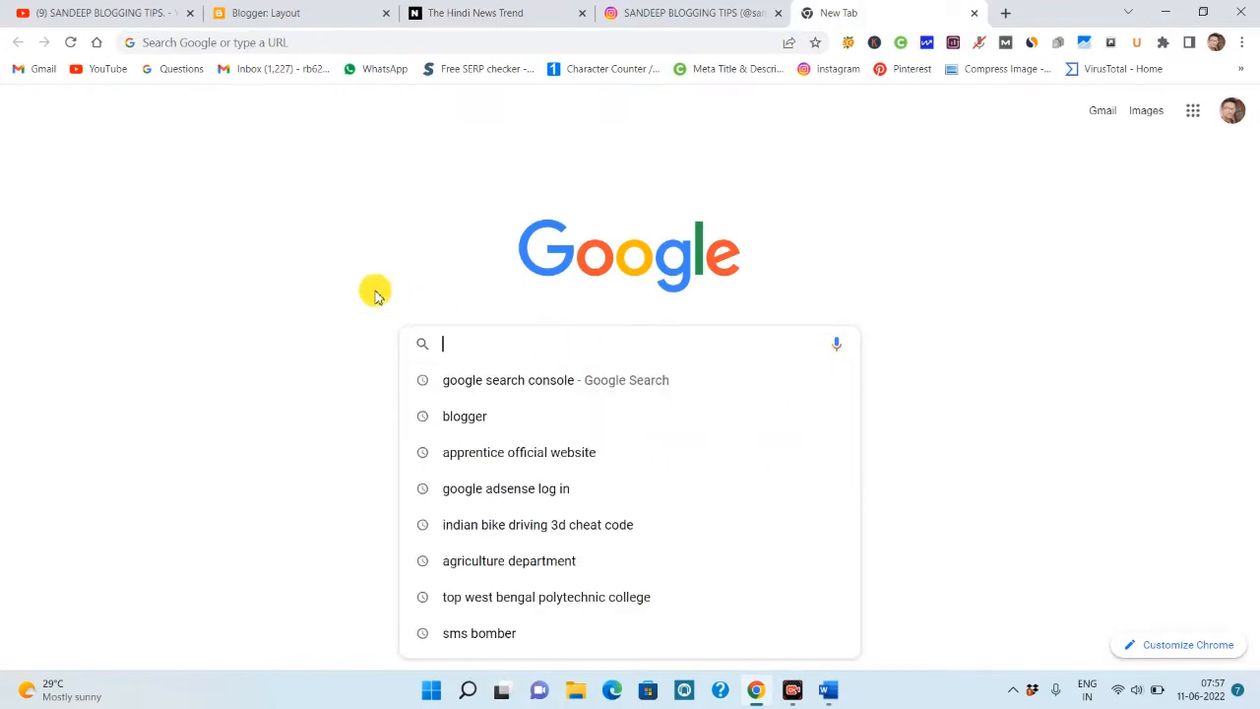
click(374, 290)
click(581, 419)
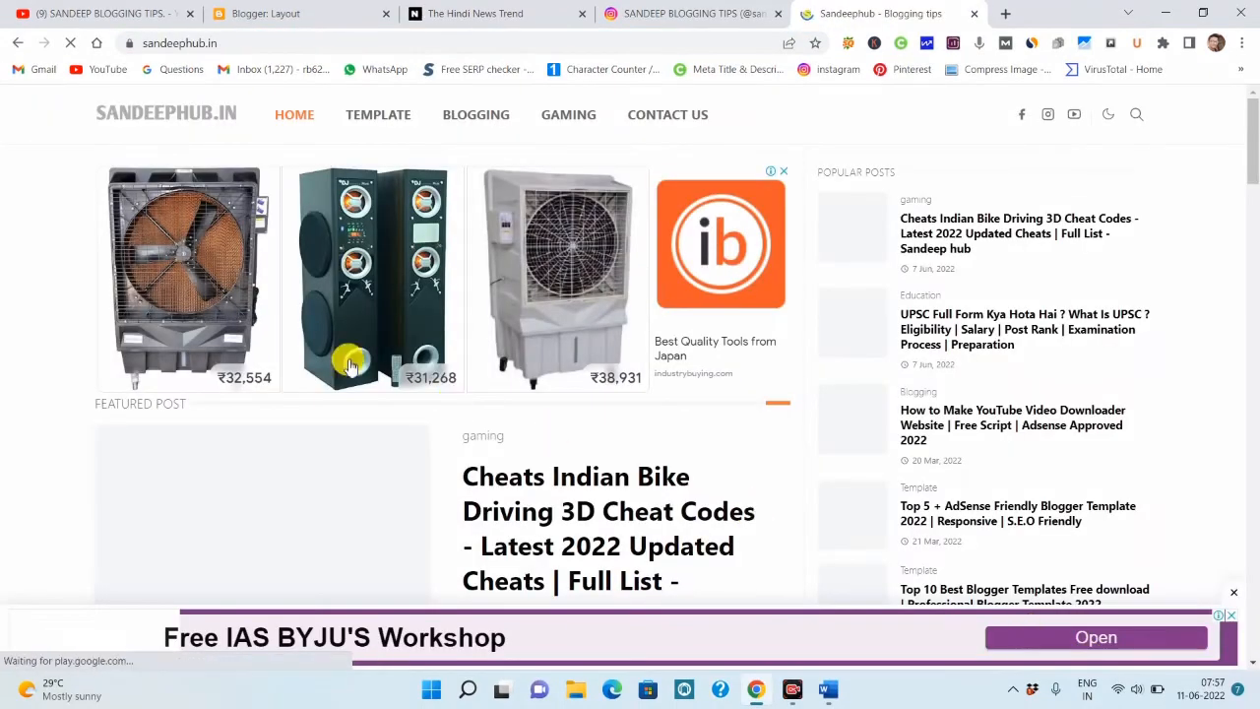
scroll(665, 433, down, 5)
scroll(667, 441, down, 10)
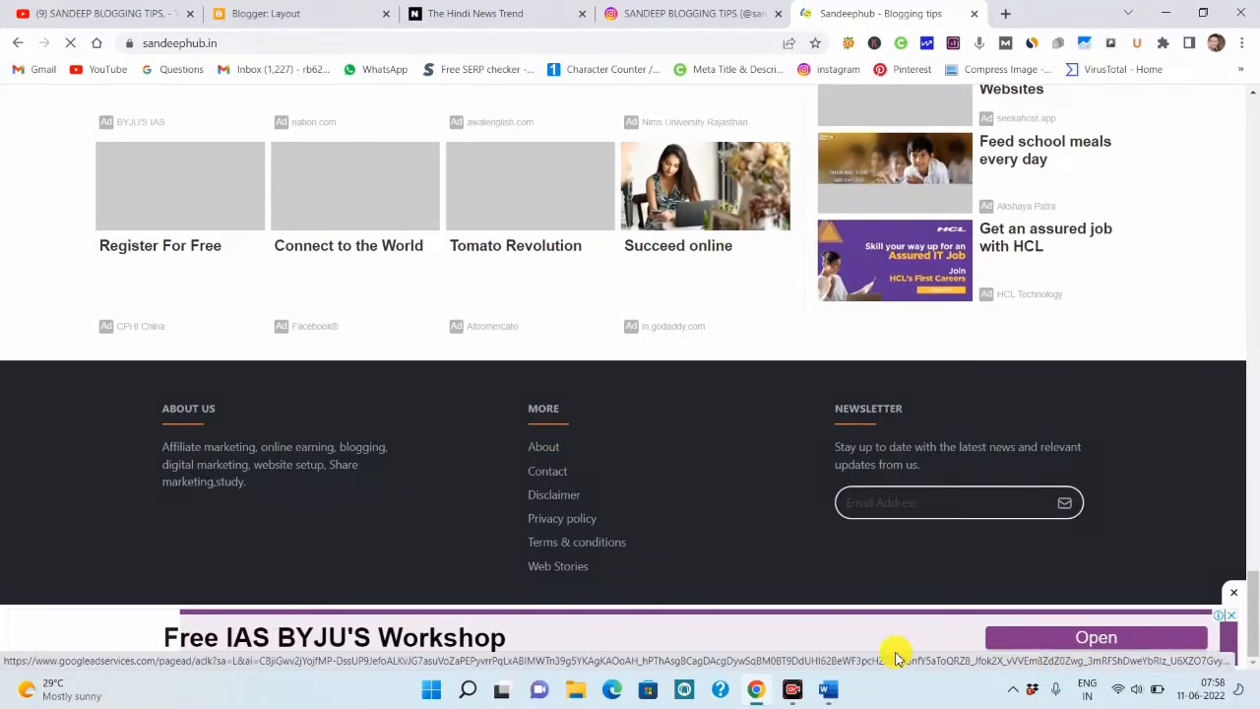
drag(506, 430, 663, 470)
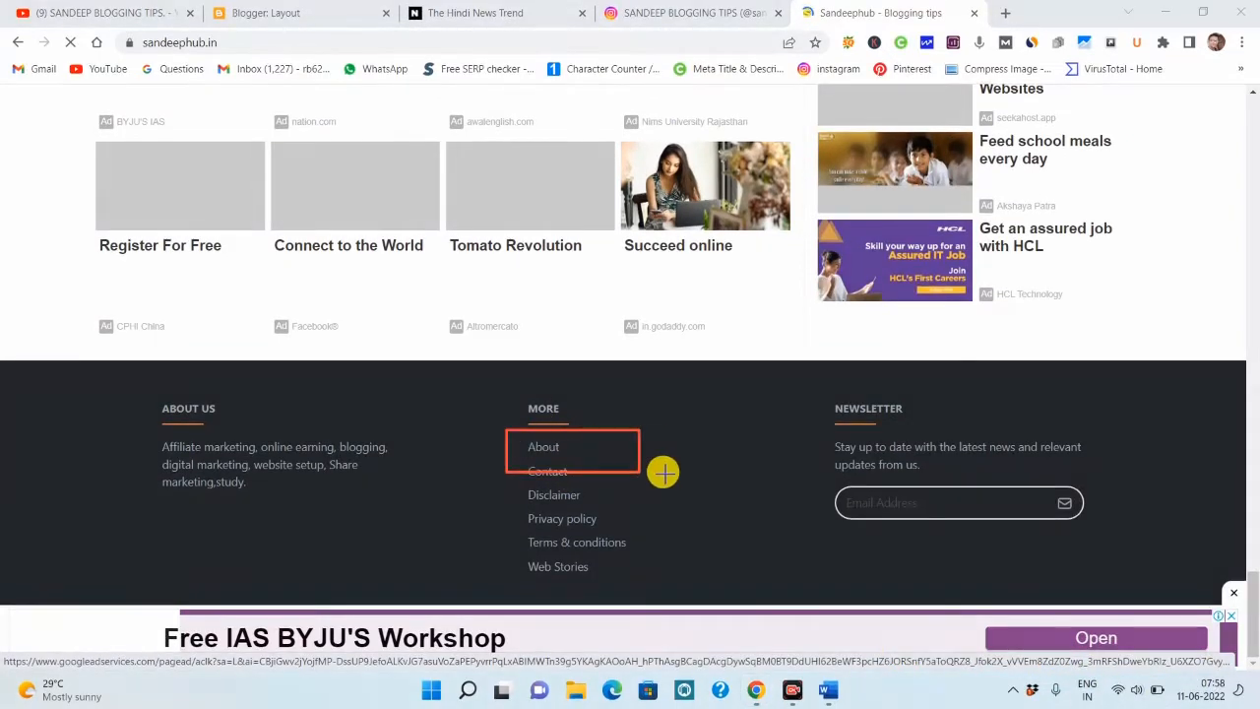
click(551, 453)
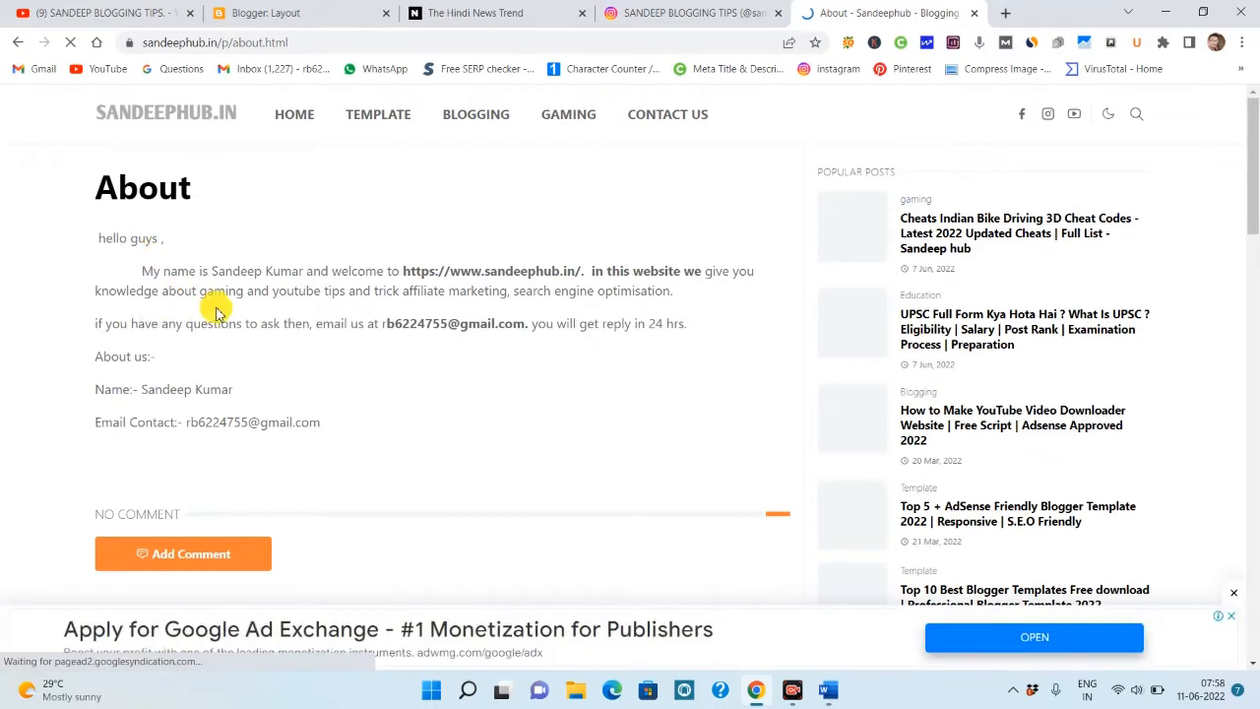
Copy the whole About page text, from the greeting through the e-mail contact line
drag(328, 433, 91, 237)
right_click(116, 241)
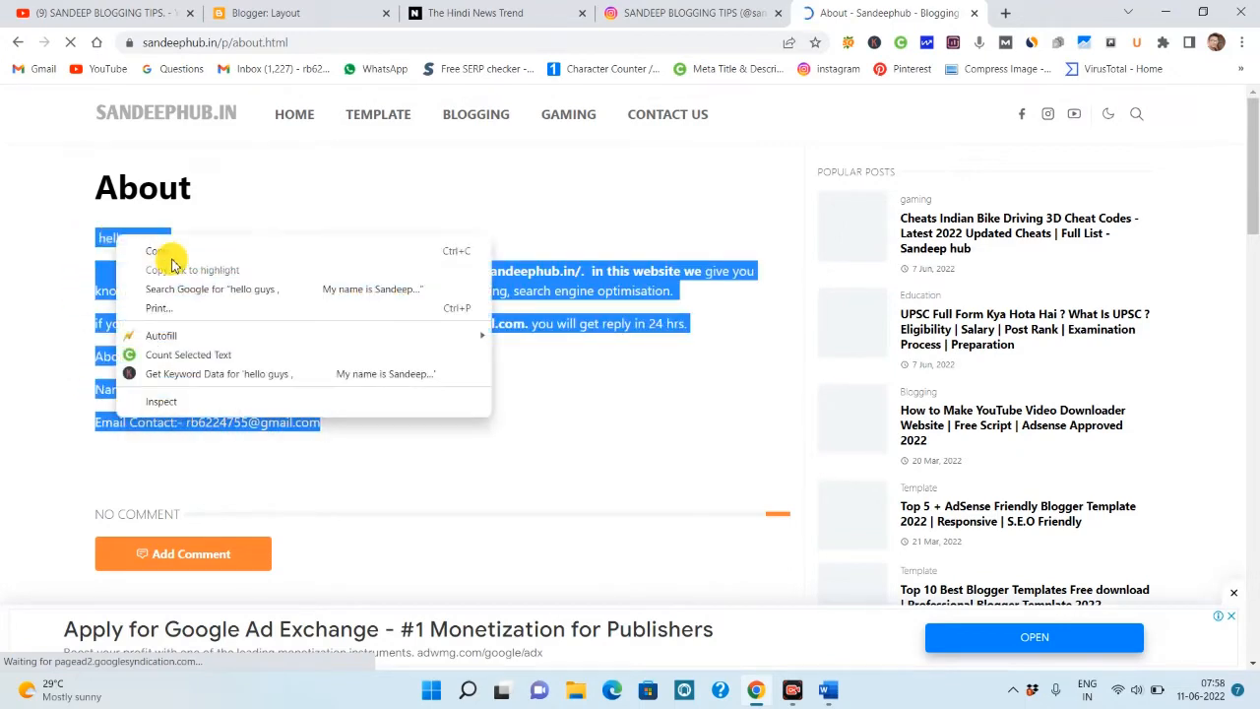
click(170, 253)
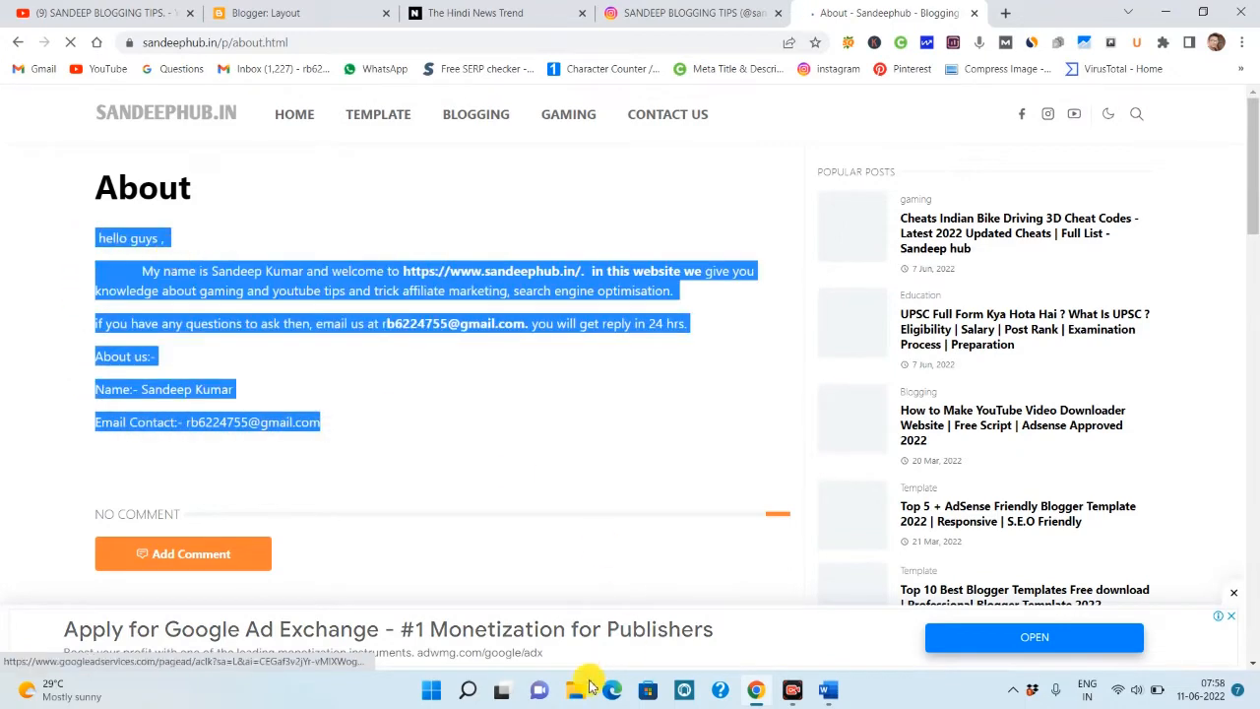
Open Notepad and paste the copied About page text into an untitled file
click(470, 688)
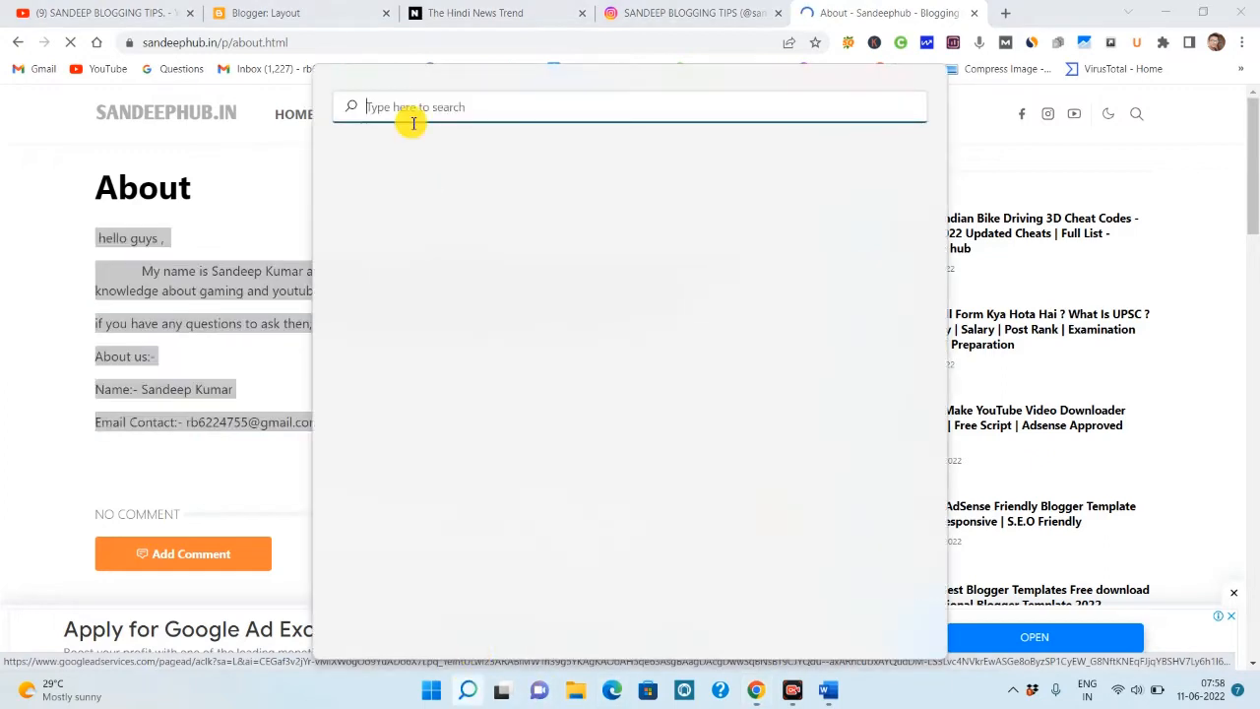
text(no)
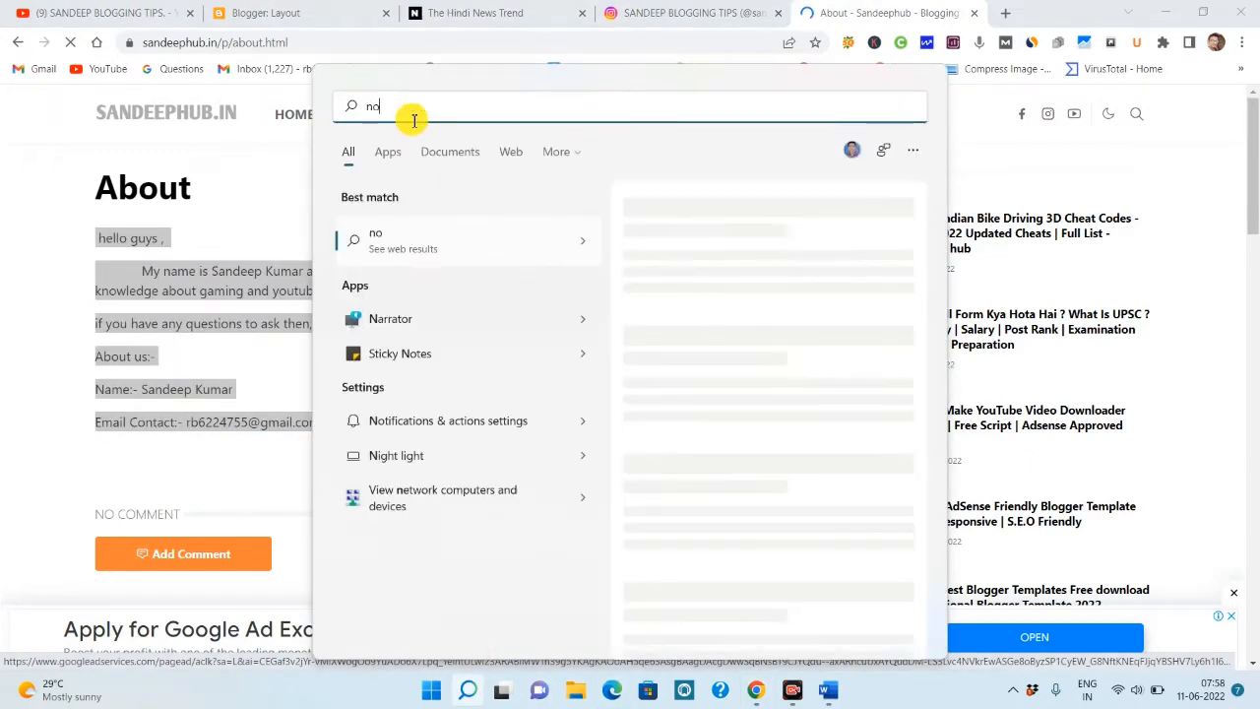
text(te)
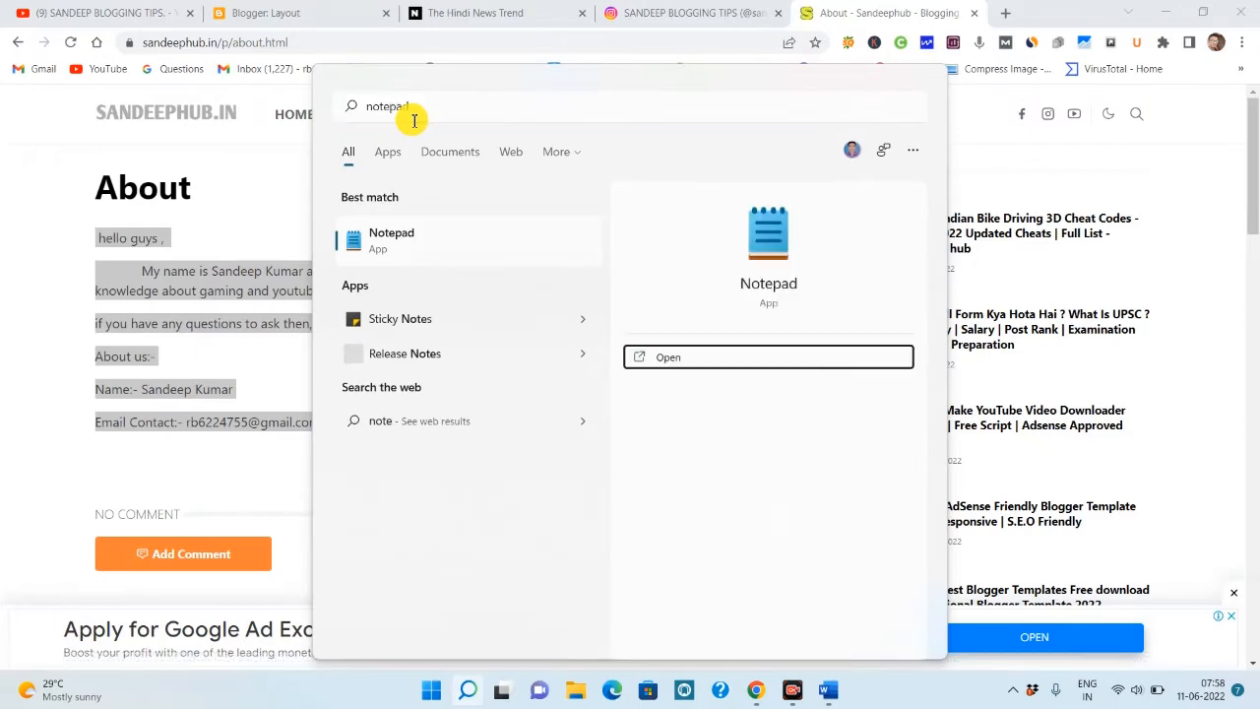
key(Return)
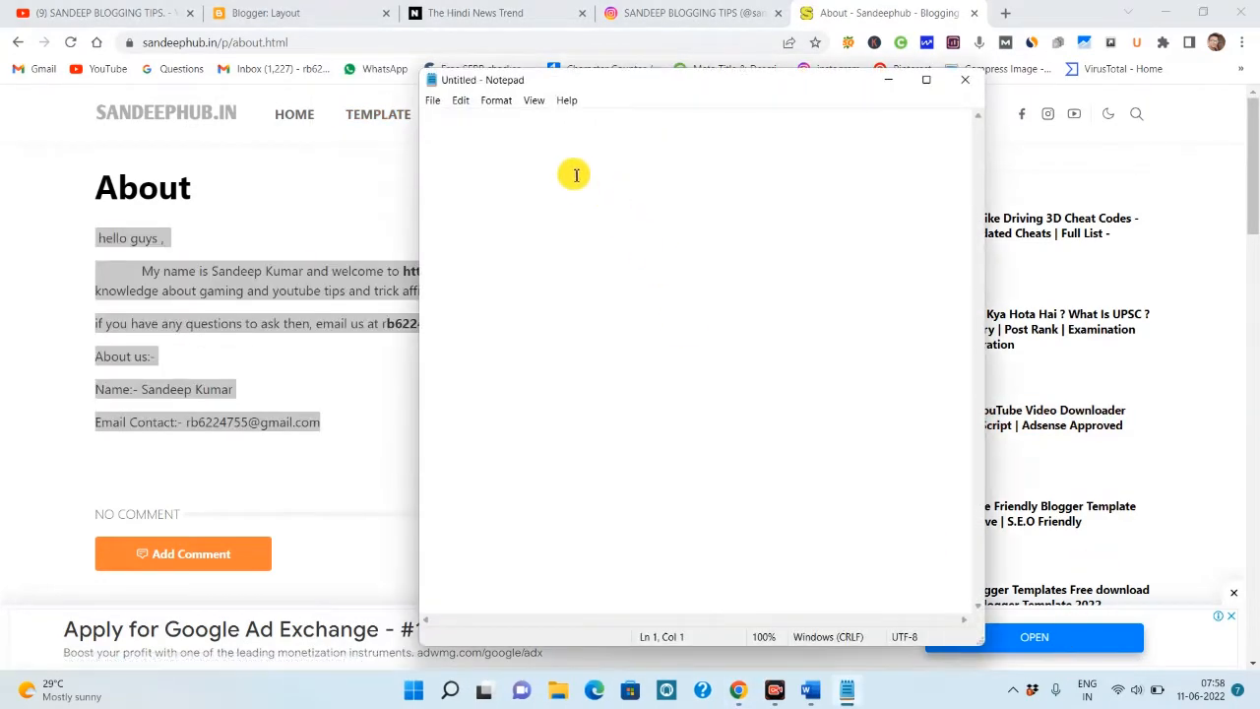
right_click(527, 132)
click(560, 205)
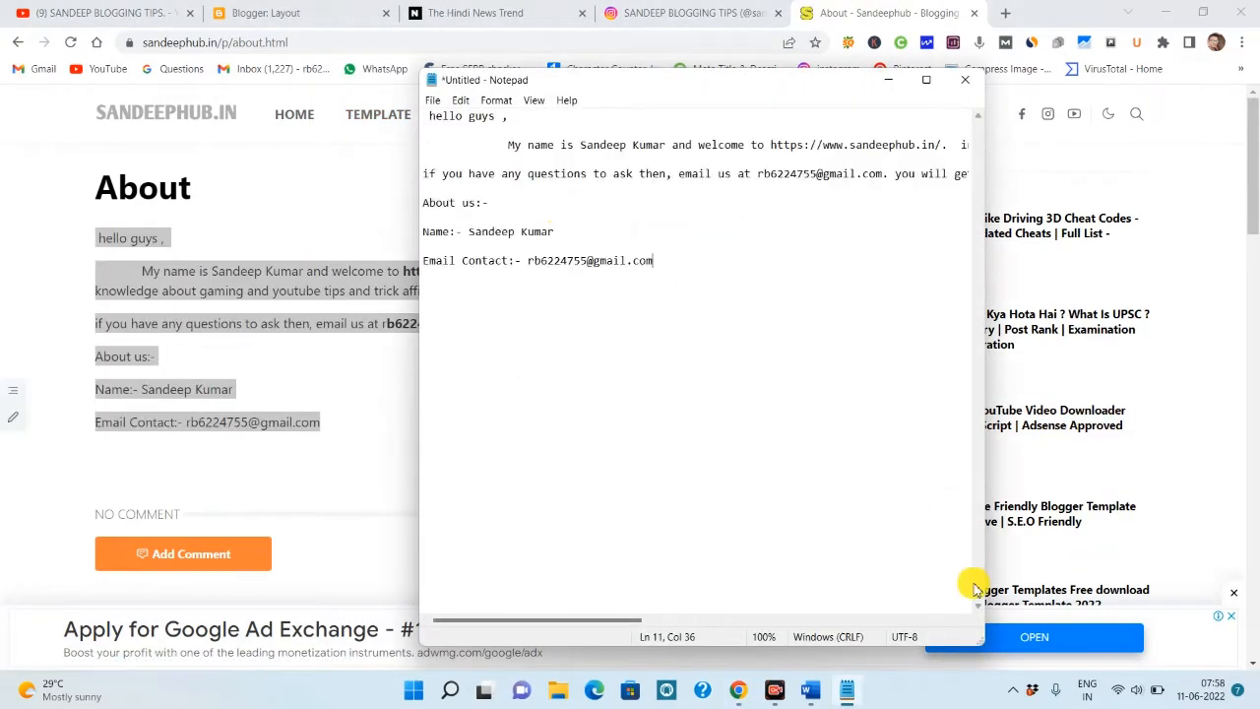
Maximize Notepad and examine the pasted About text for the owner's name, website address, topics and contact e-mail that need adapting
key(super+Up)
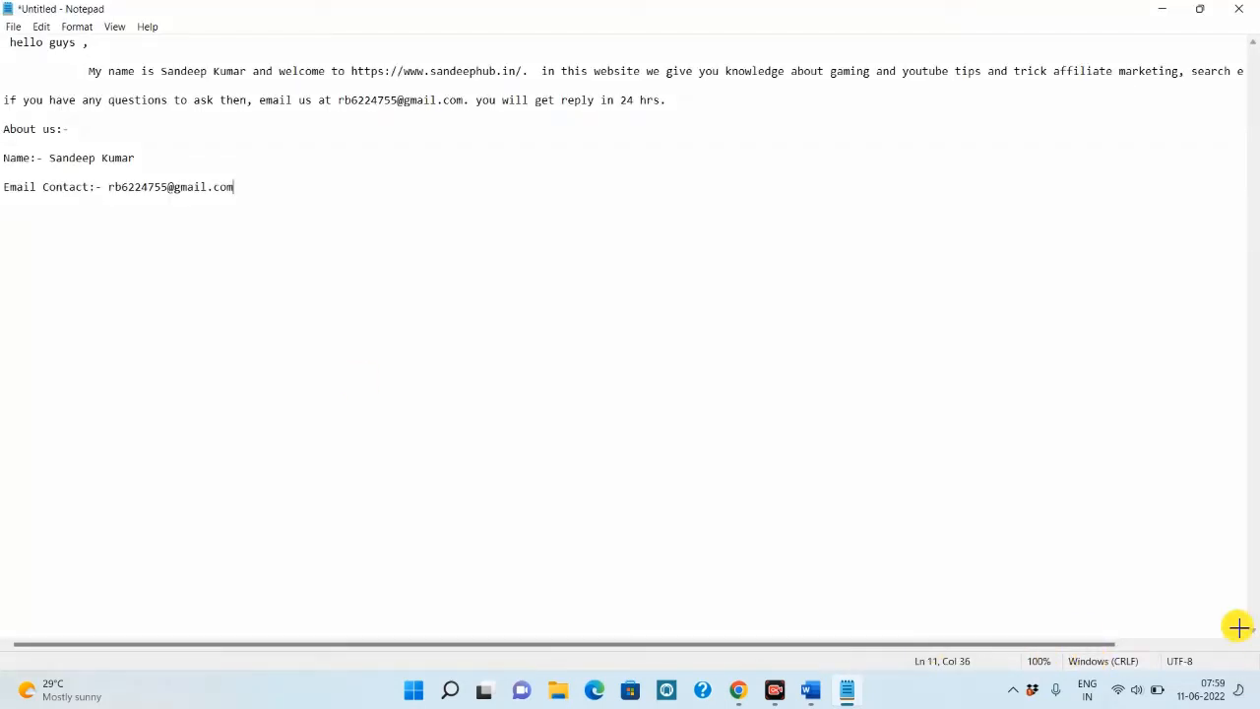
mouse_move(144, 56)
mouse_down()
mouse_move(276, 87)
mouse_move(261, 86)
mouse_up()
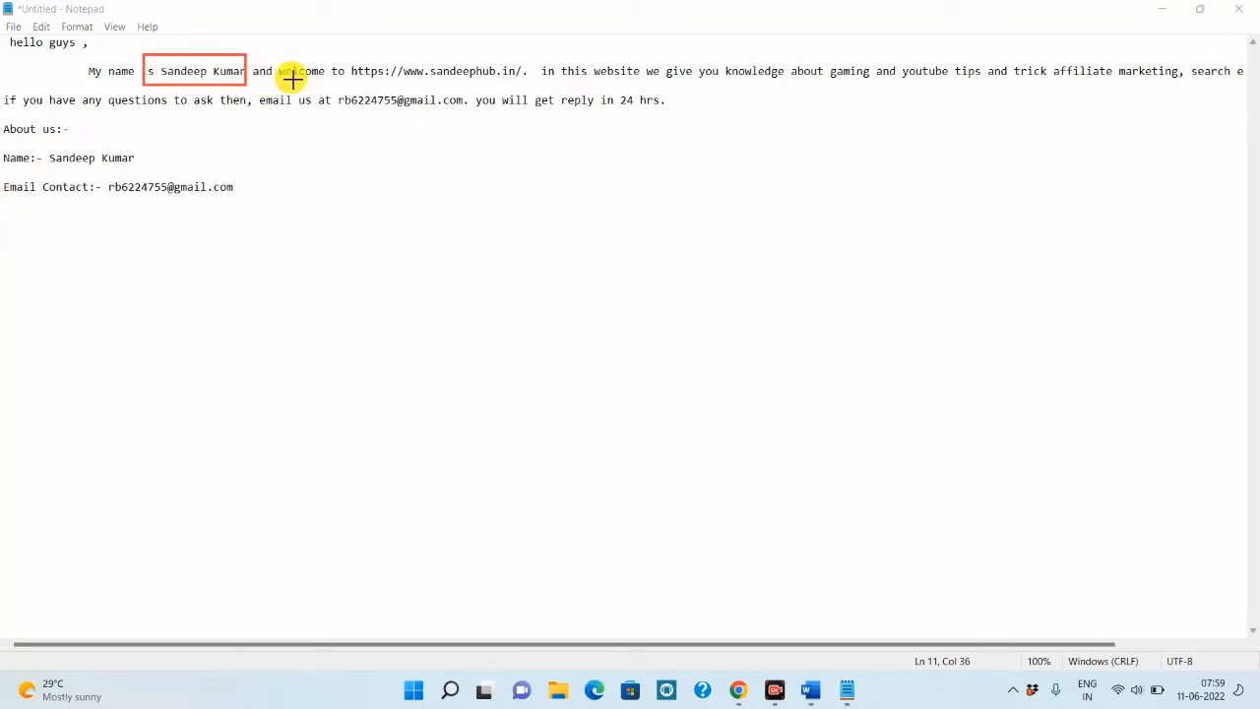
mouse_move(344, 57)
mouse_down()
mouse_move(478, 92)
mouse_move(535, 86)
mouse_up()
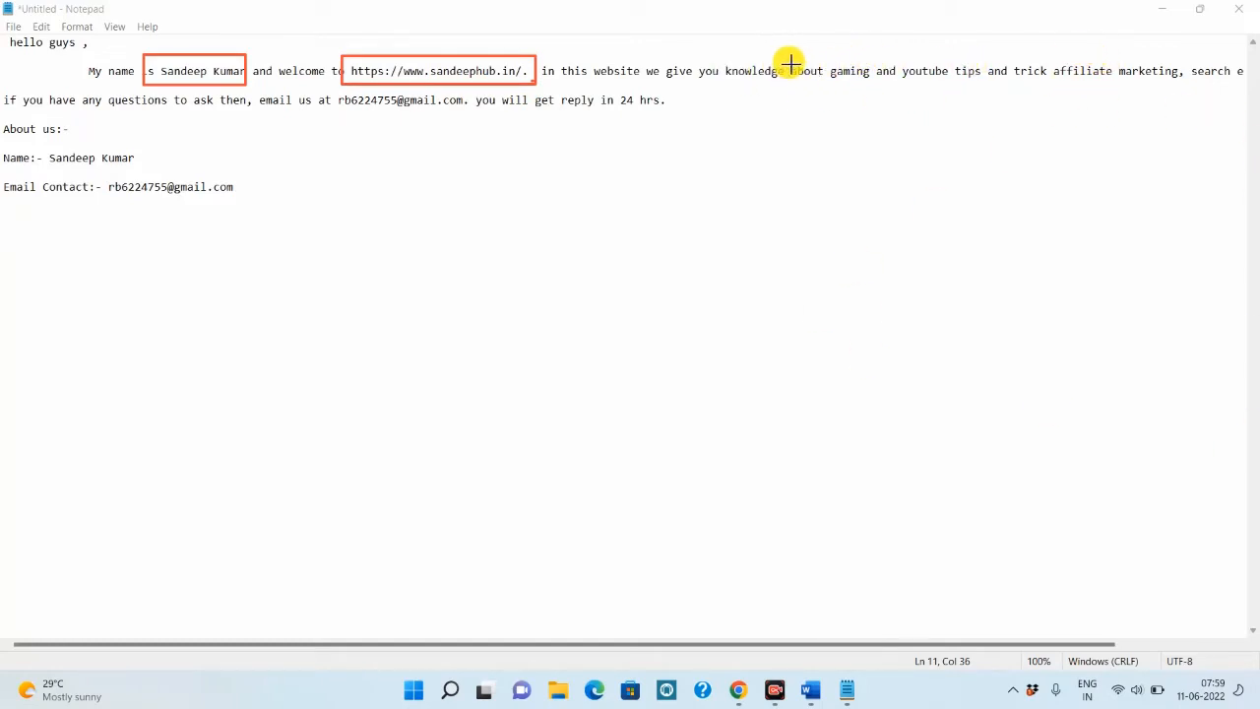
mouse_move(829, 56)
mouse_down()
mouse_move(1060, 88)
mouse_move(1251, 86)
mouse_up()
drag(1004, 56, 1209, 82)
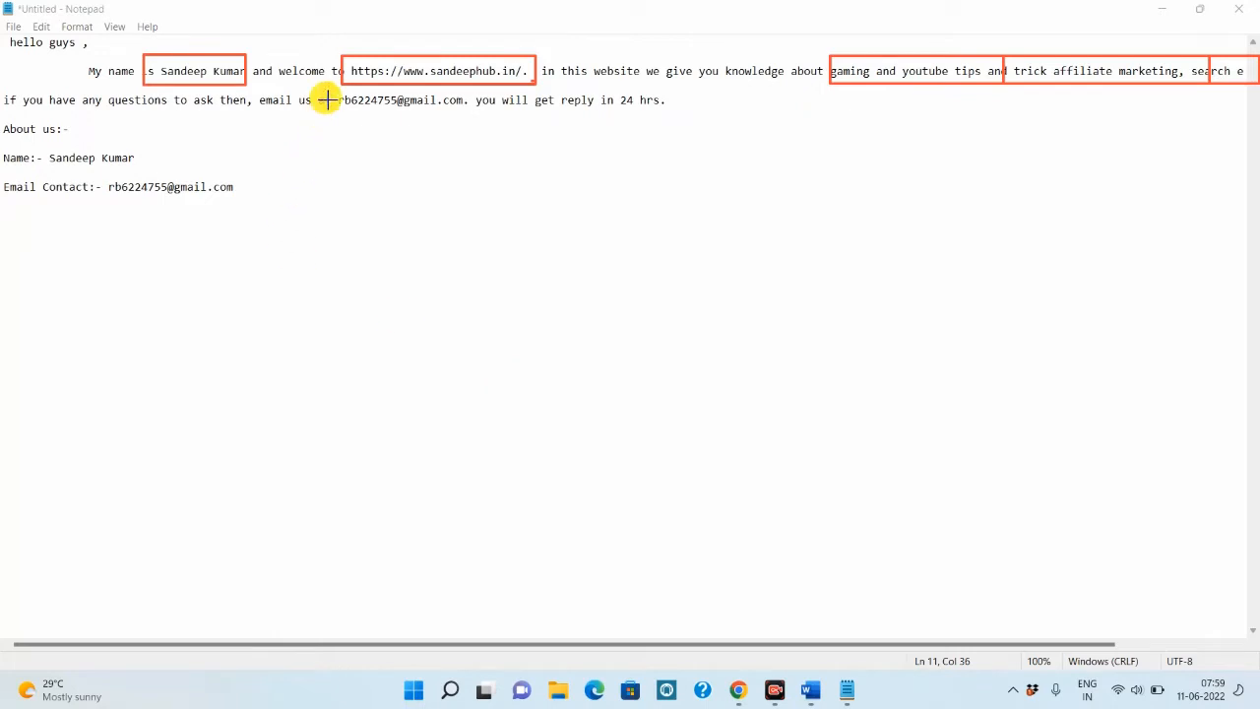
mouse_move(328, 91)
mouse_down()
mouse_move(459, 121)
mouse_move(495, 112)
mouse_move(468, 111)
mouse_up()
mouse_move(5, 148)
mouse_down()
mouse_move(169, 166)
mouse_move(41, 170)
mouse_move(190, 173)
mouse_up()
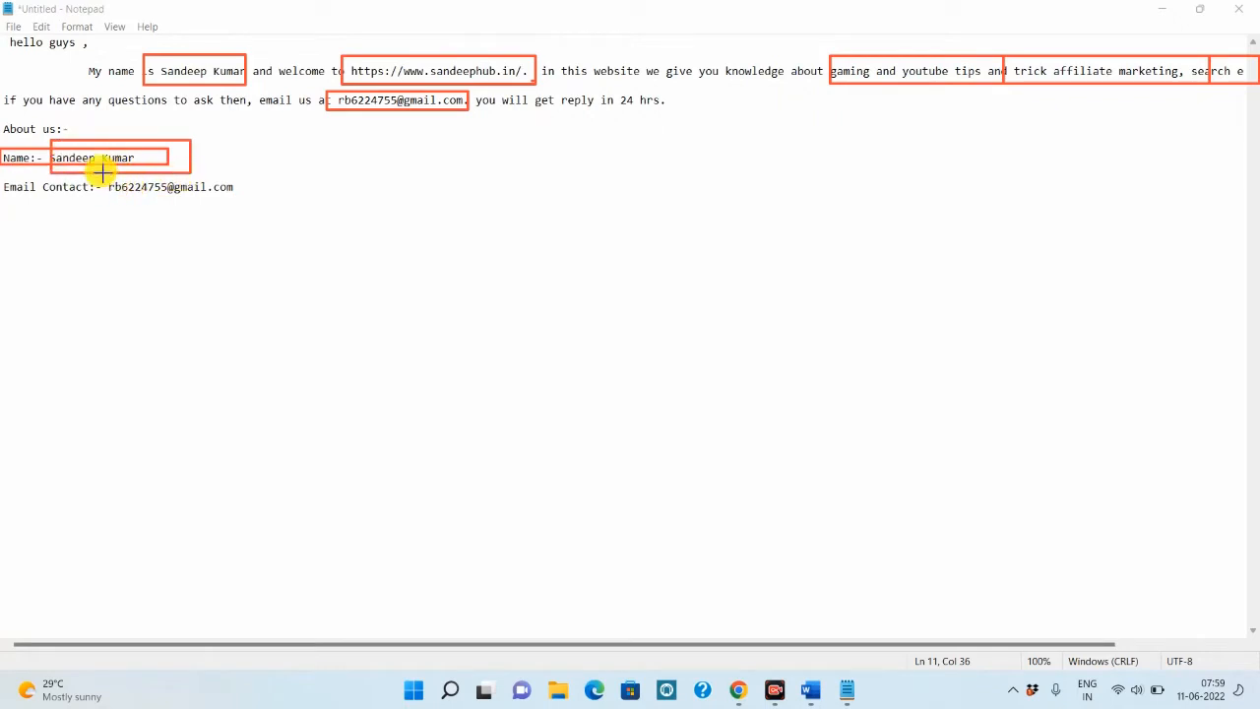
drag(102, 173, 282, 195)
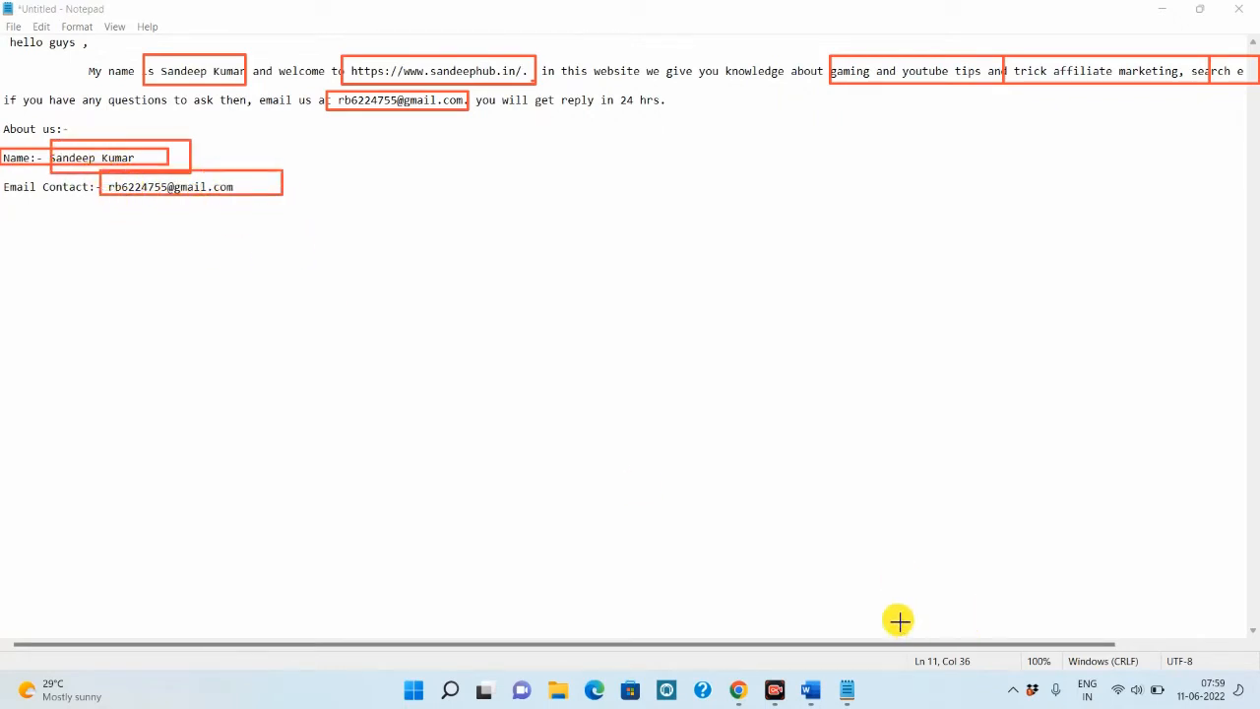
key(Escape)
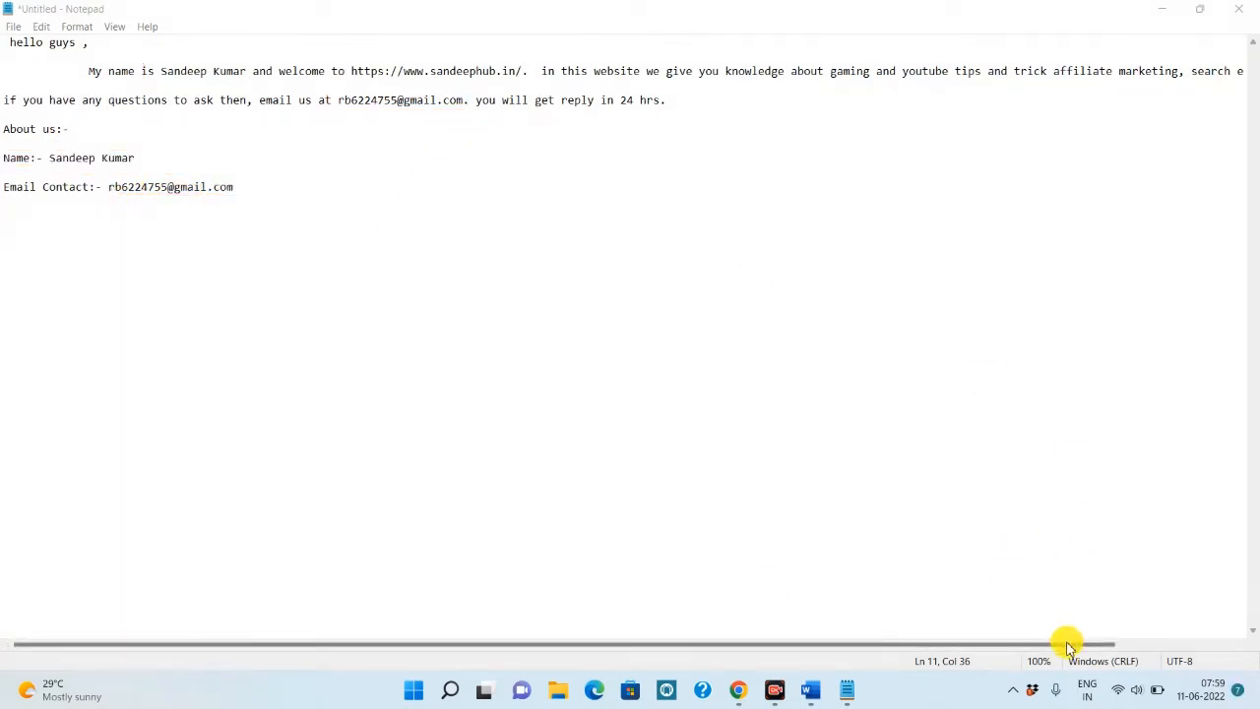
Switch to Chrome and copy the web address of The Hindi News Trend blog
click(352, 65)
key(shift+Home)
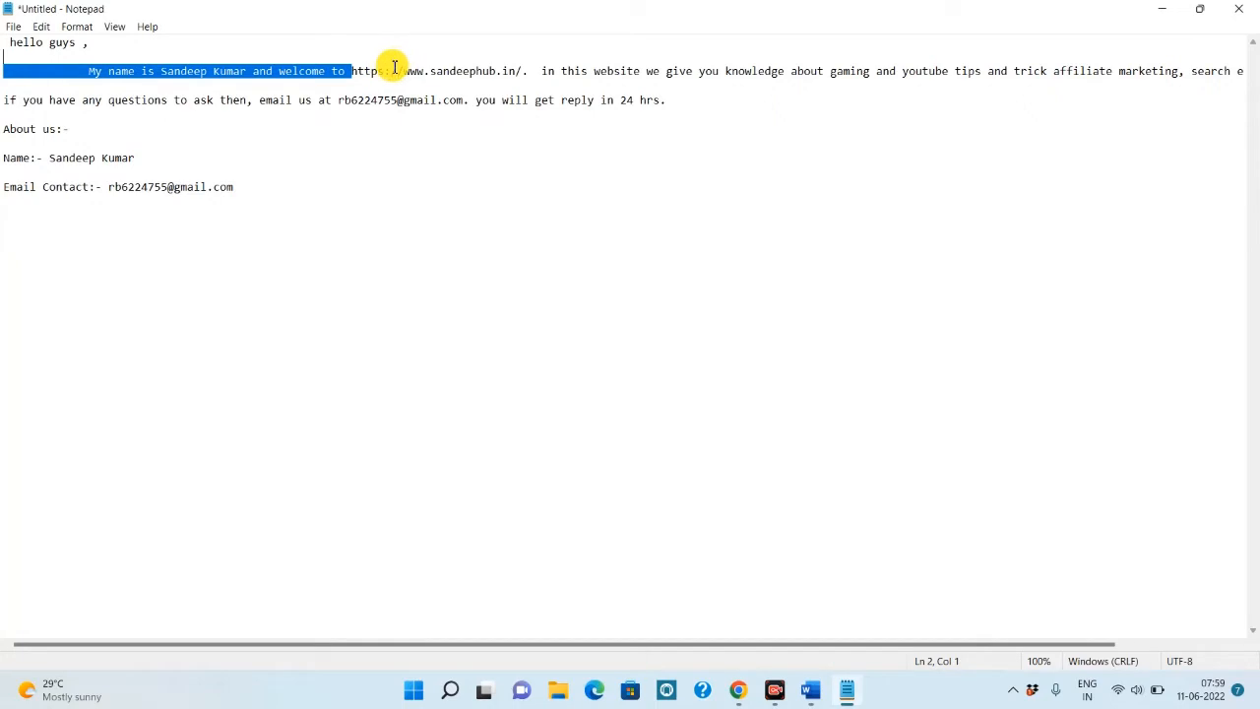
click(393, 67)
click(738, 692)
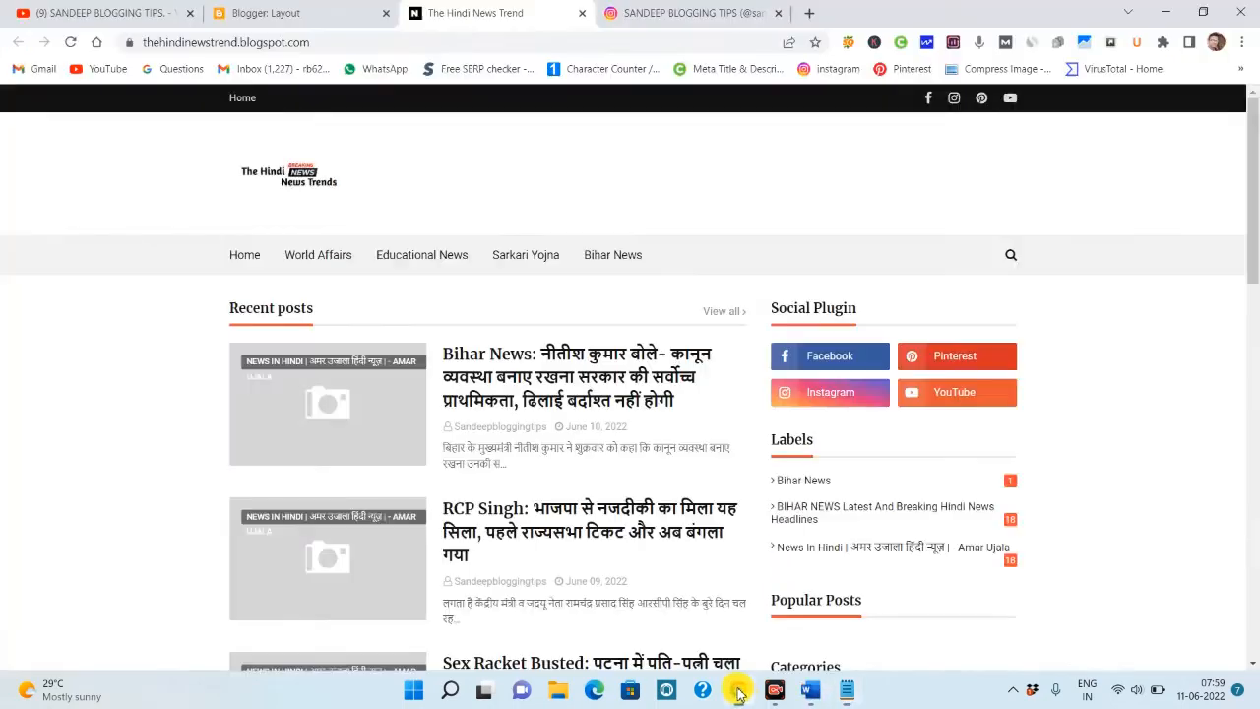
click(248, 42)
right_click(240, 43)
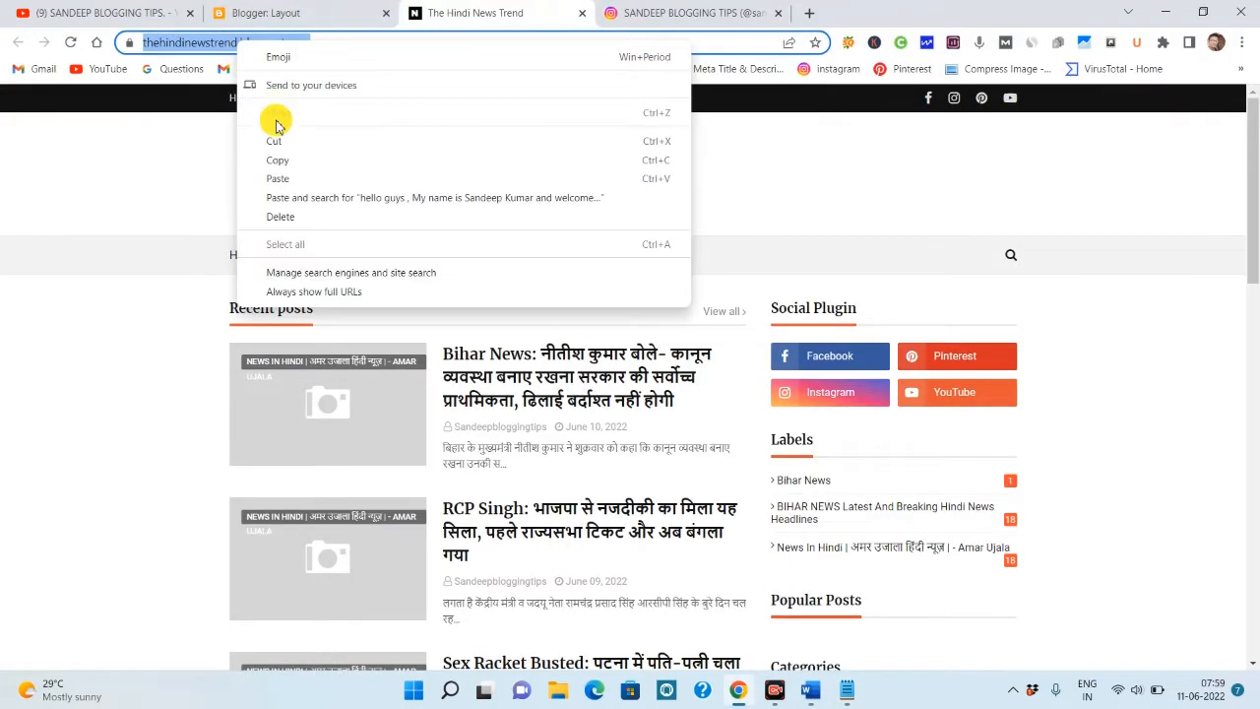
click(274, 160)
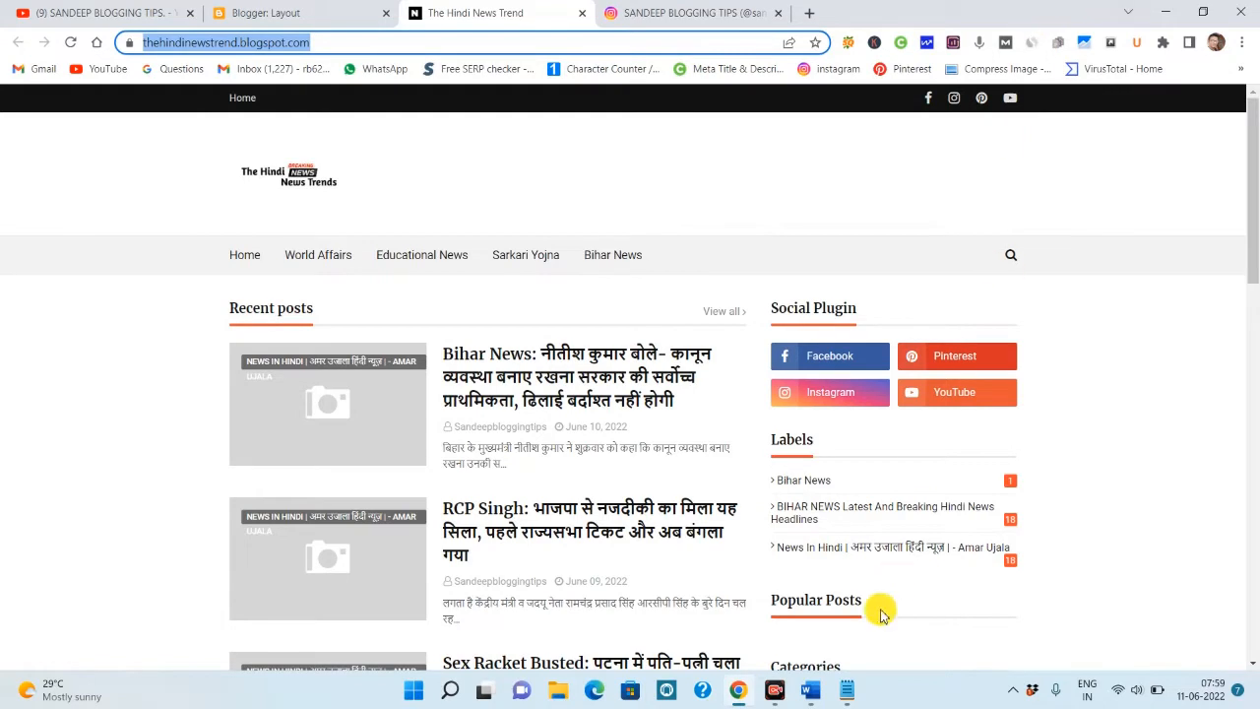
click(847, 689)
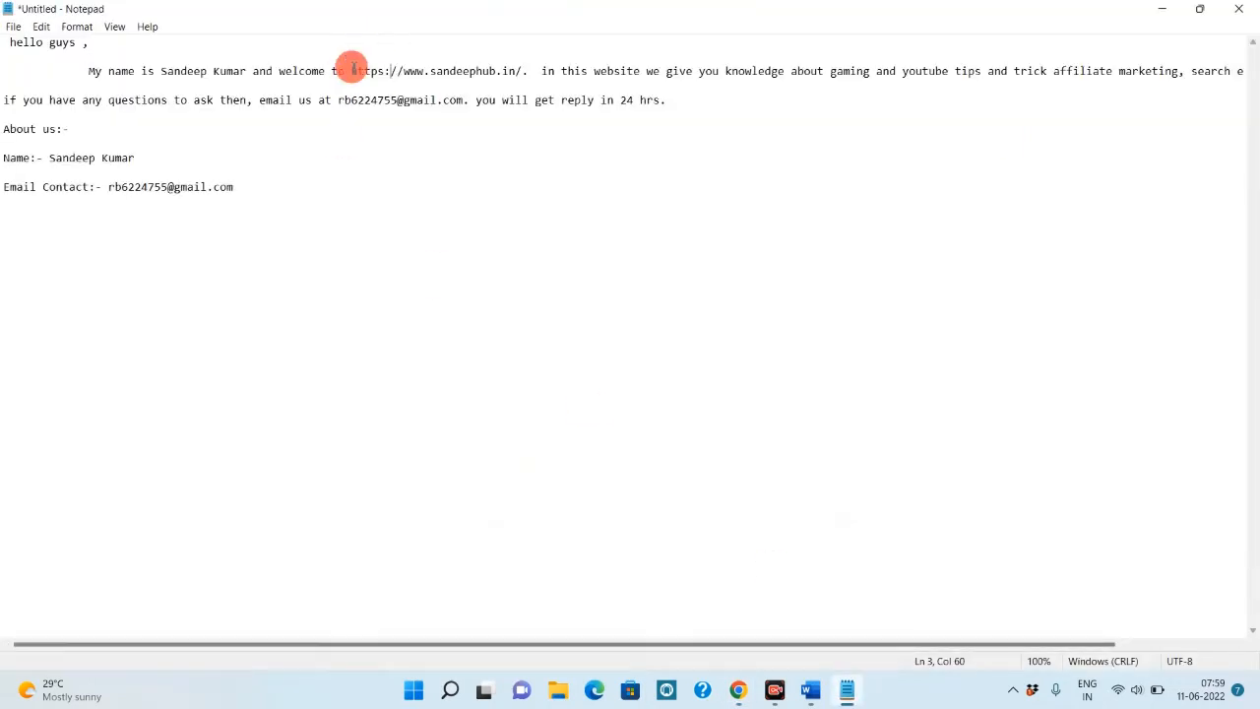
drag(352, 67, 497, 75)
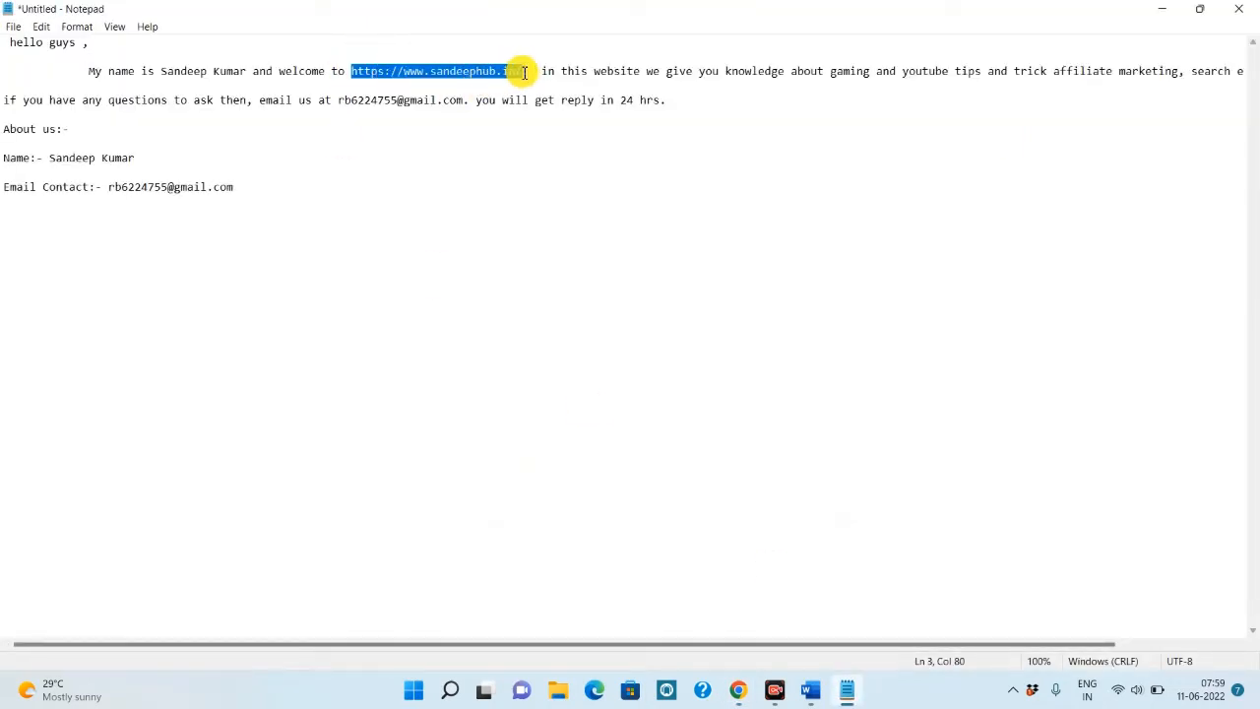
right_click(494, 65)
click(534, 133)
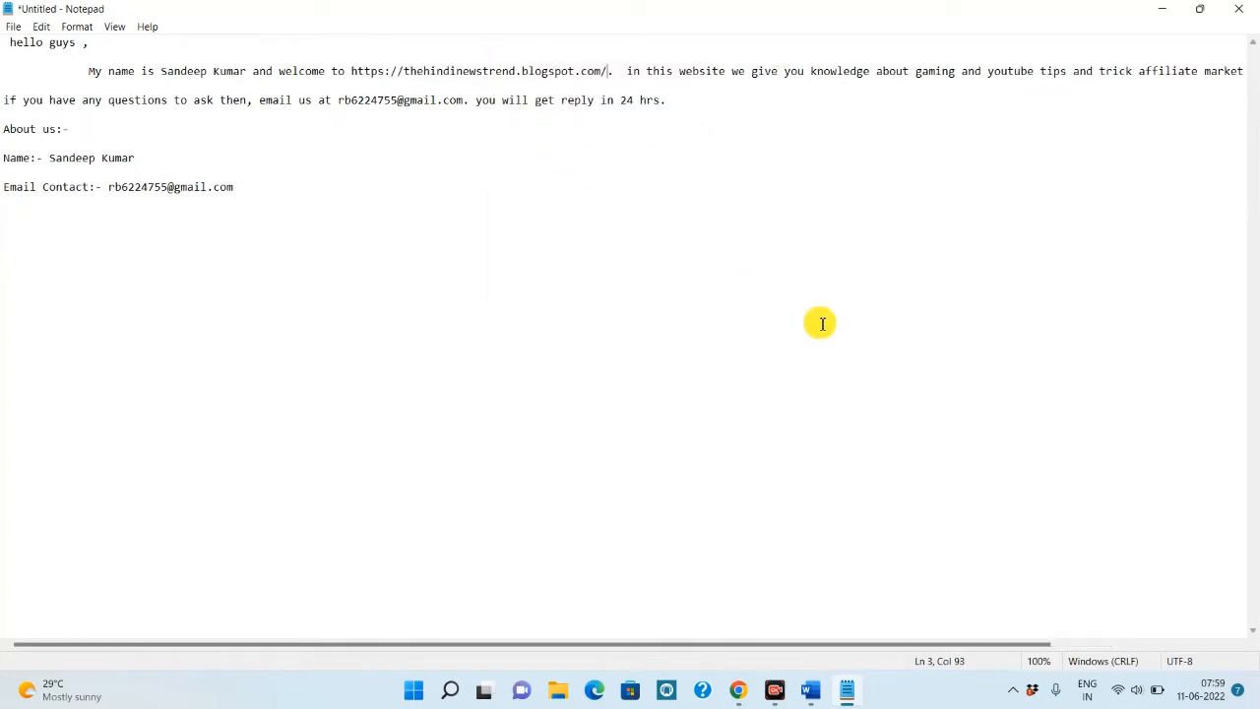
Copy the entire adapted About text and minimize Notepad
drag(309, 204, 16, 6)
right_click(40, 40)
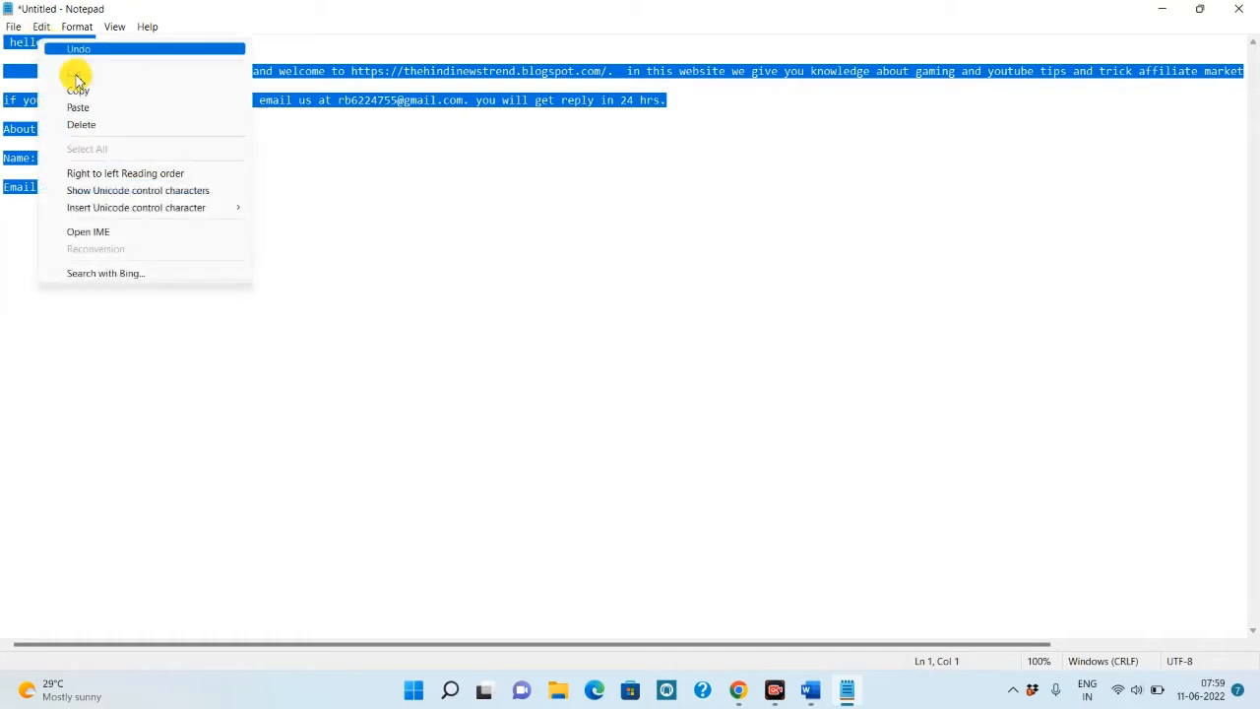
click(82, 88)
click(1158, 6)
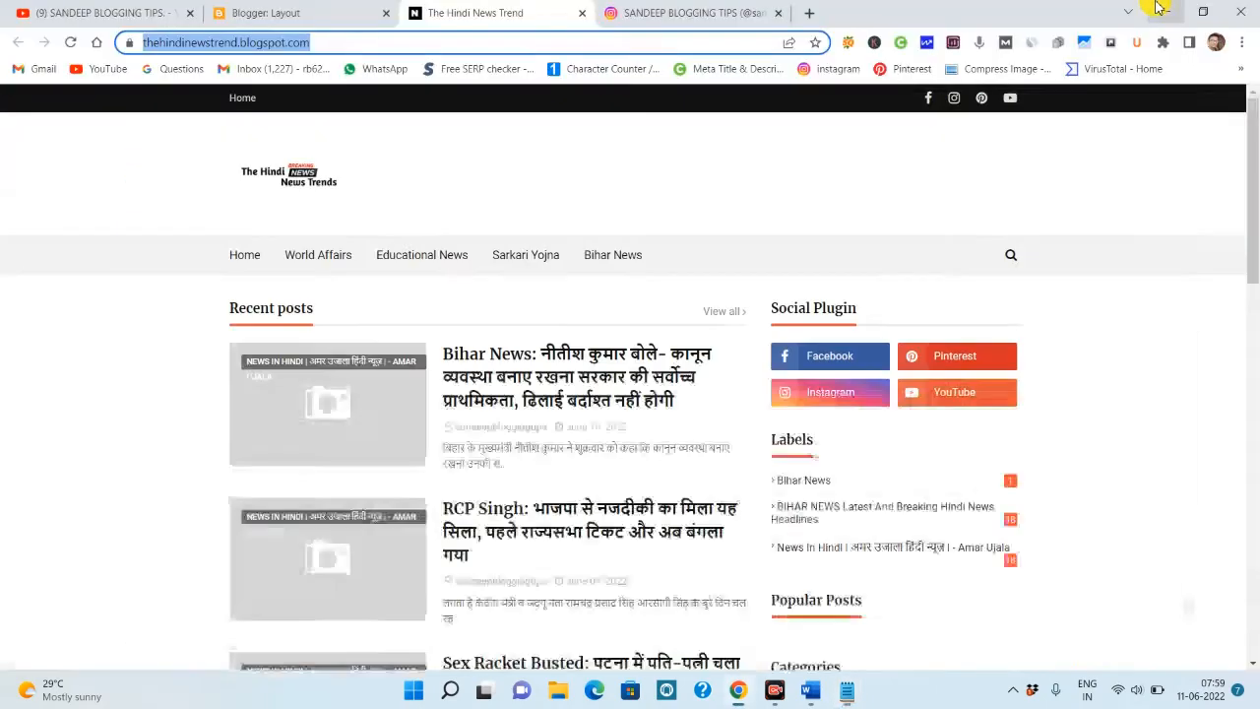
Return to Blogger and create a new page from The Hindi News Trend's Pages section
click(295, 9)
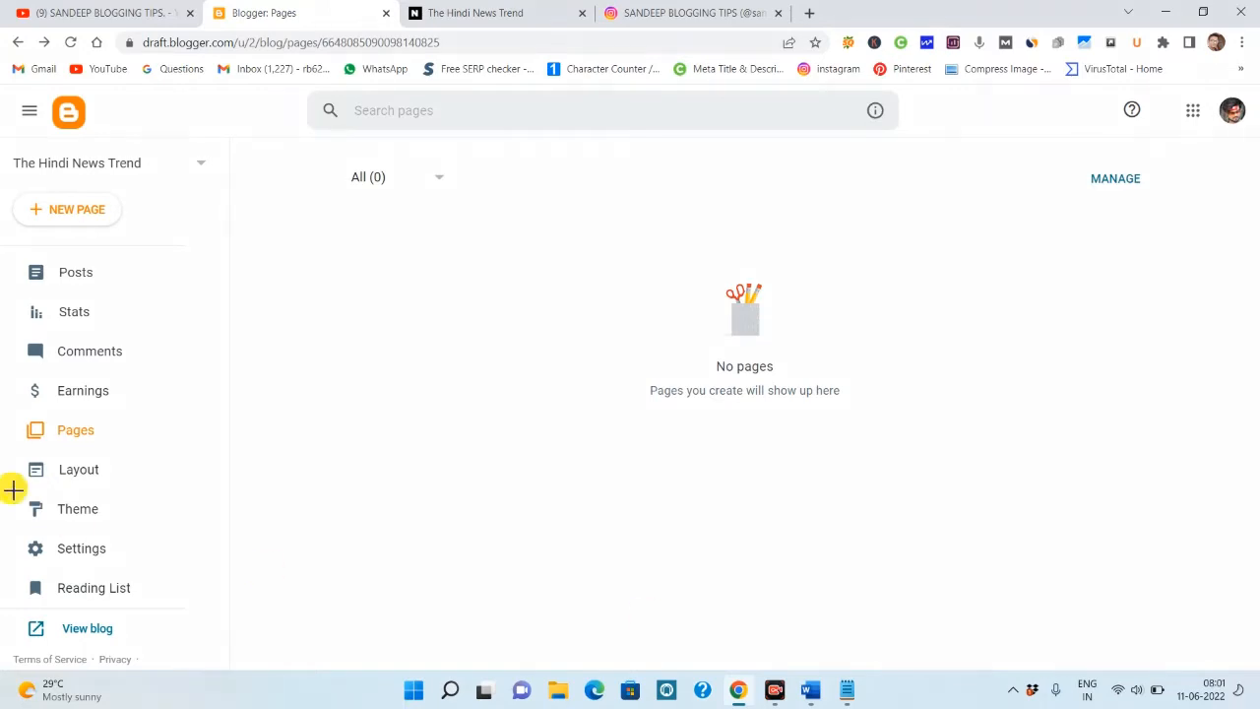
drag(8, 408, 141, 461)
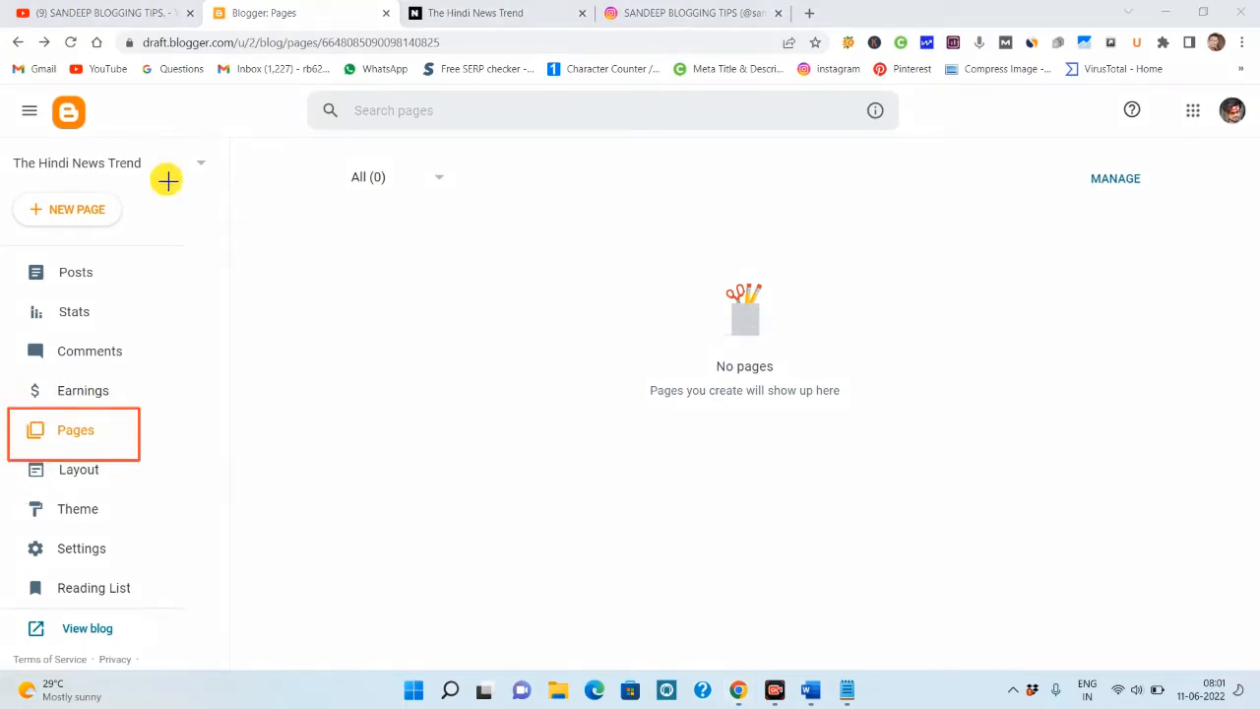
drag(5, 192, 147, 239)
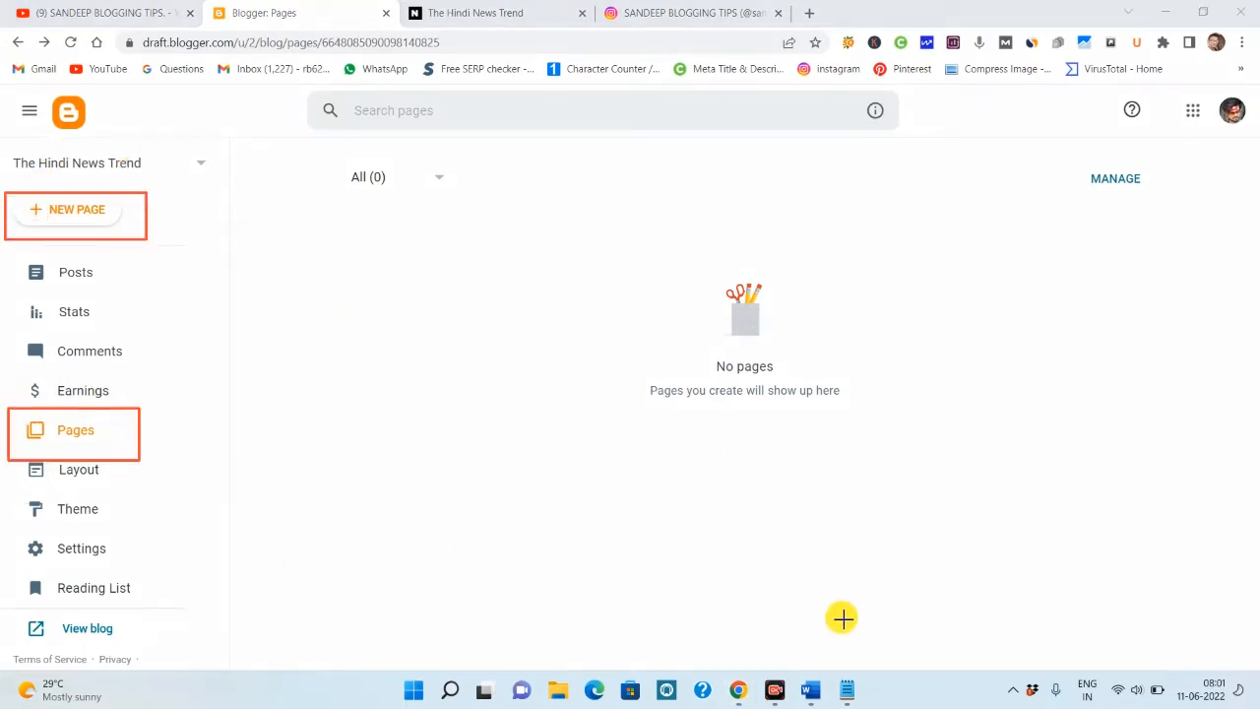
key(Escape)
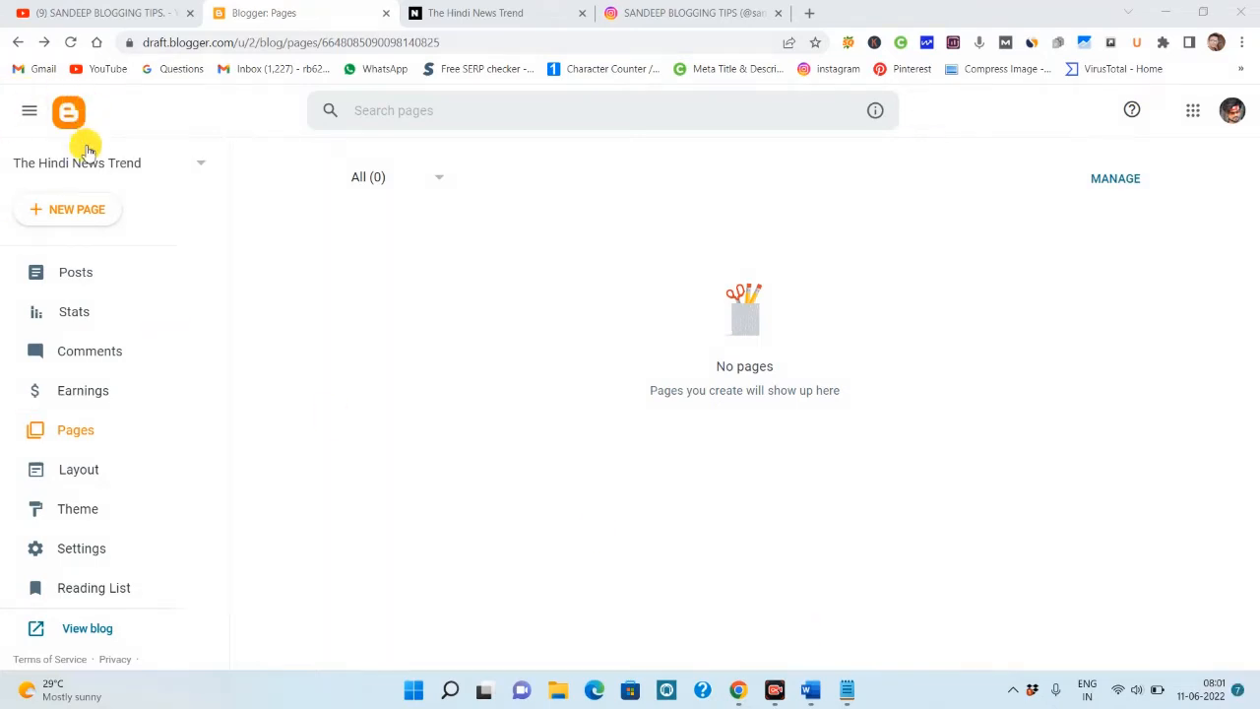
click(86, 220)
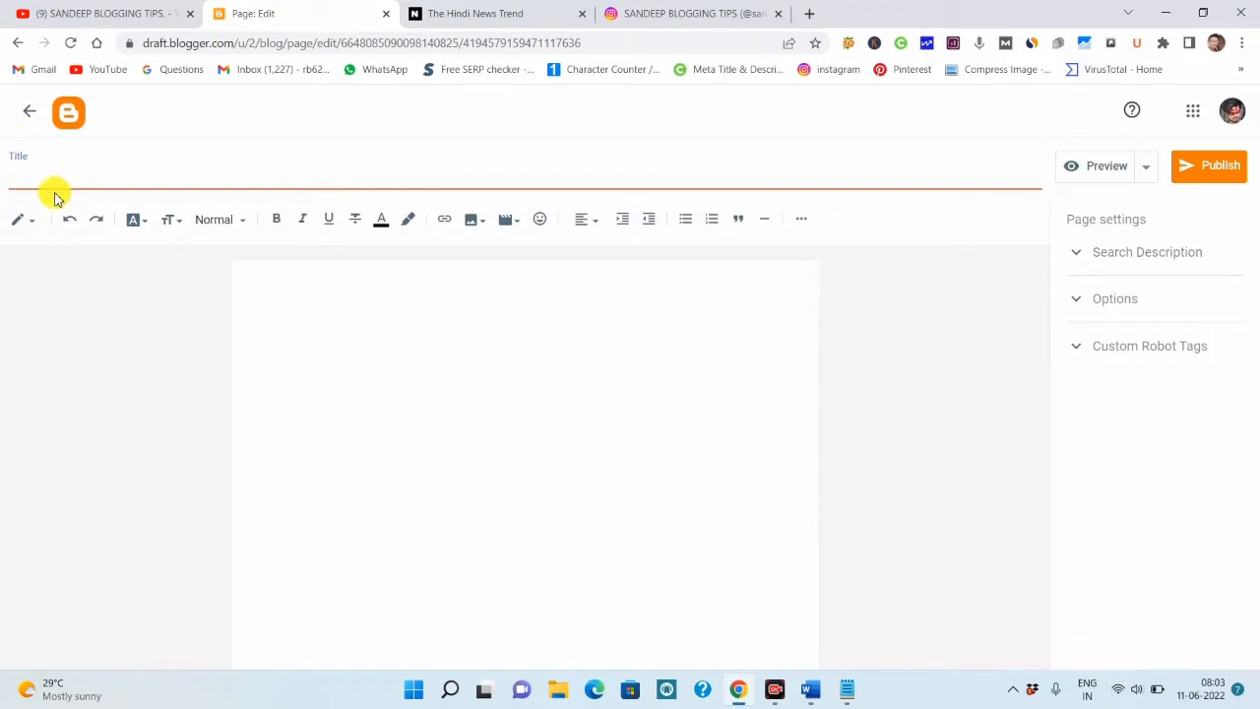
Paste the copied About text into the page body and remove the blank space before the introduction sentence
click(305, 299)
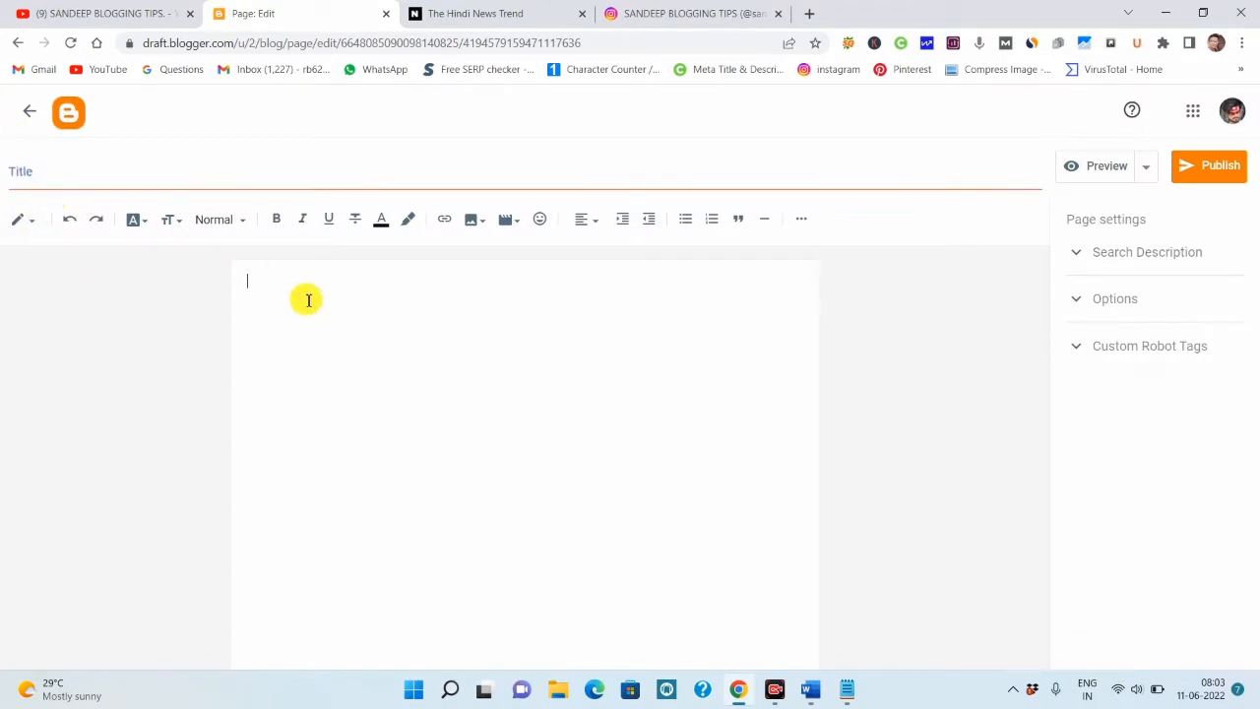
right_click(265, 286)
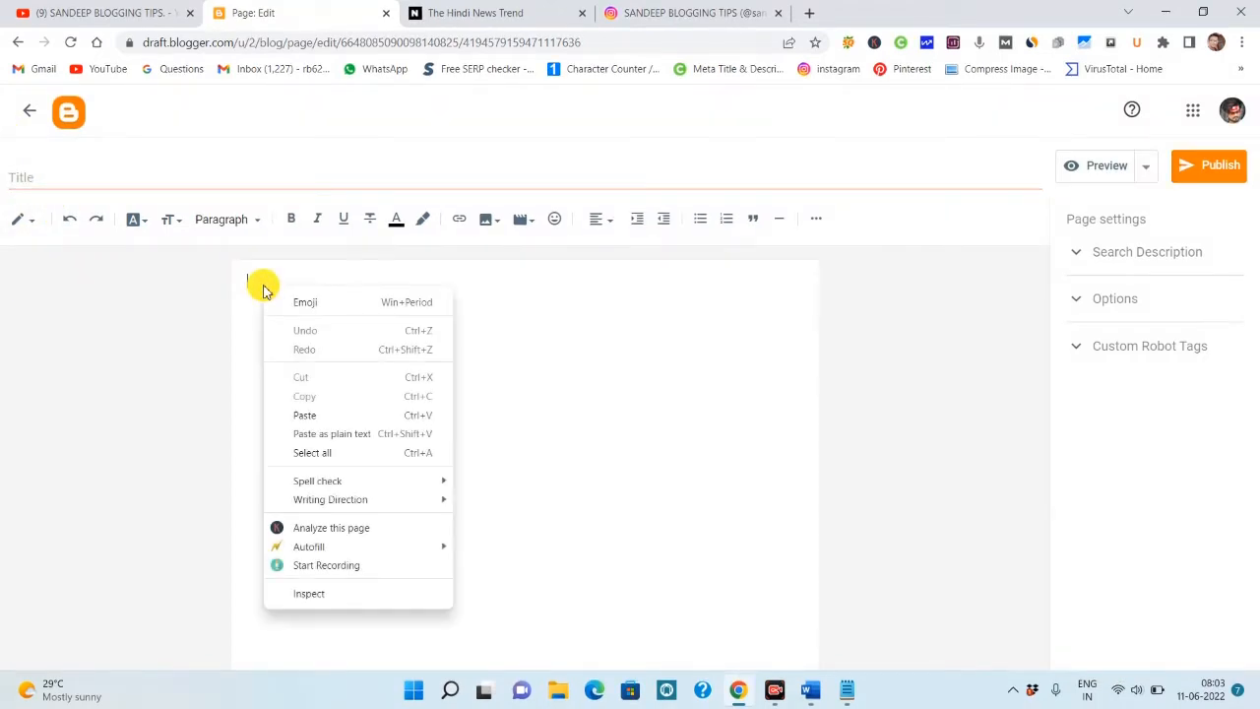
click(305, 415)
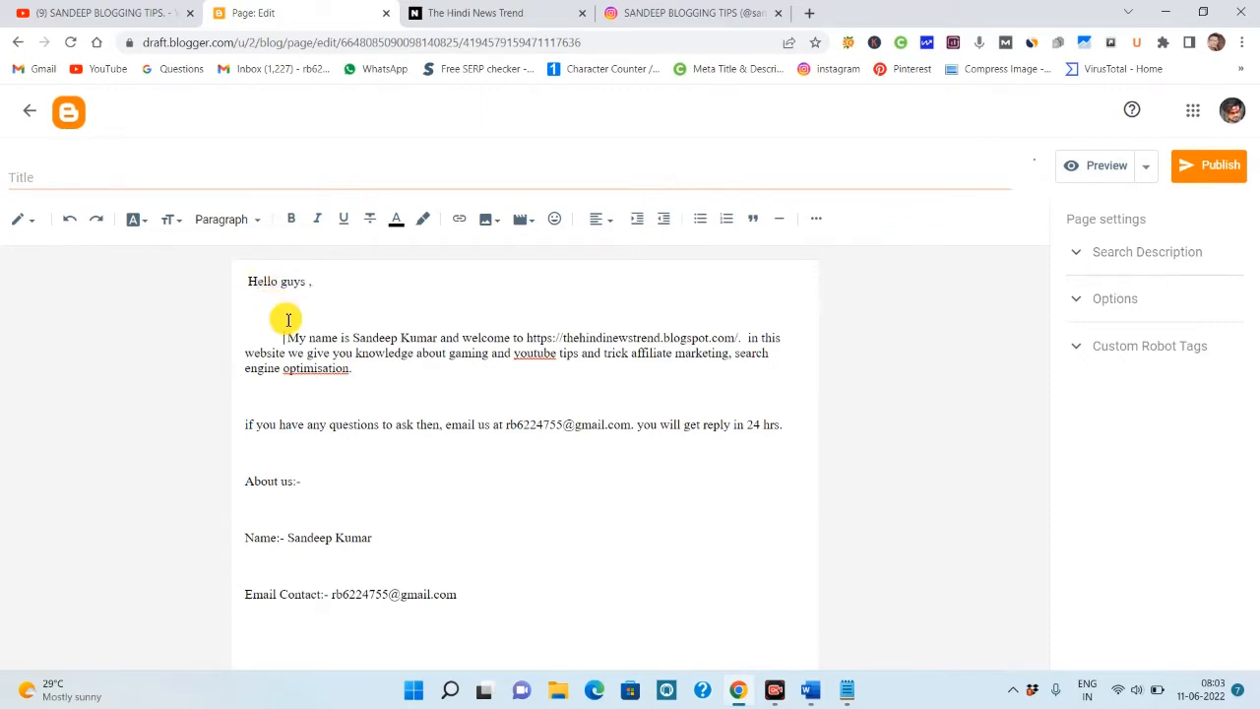
key(BackSpace)
key(BackSpace)
key(BackSpace)
key(BackSpace)
key(BackSpace)
key(BackSpace)
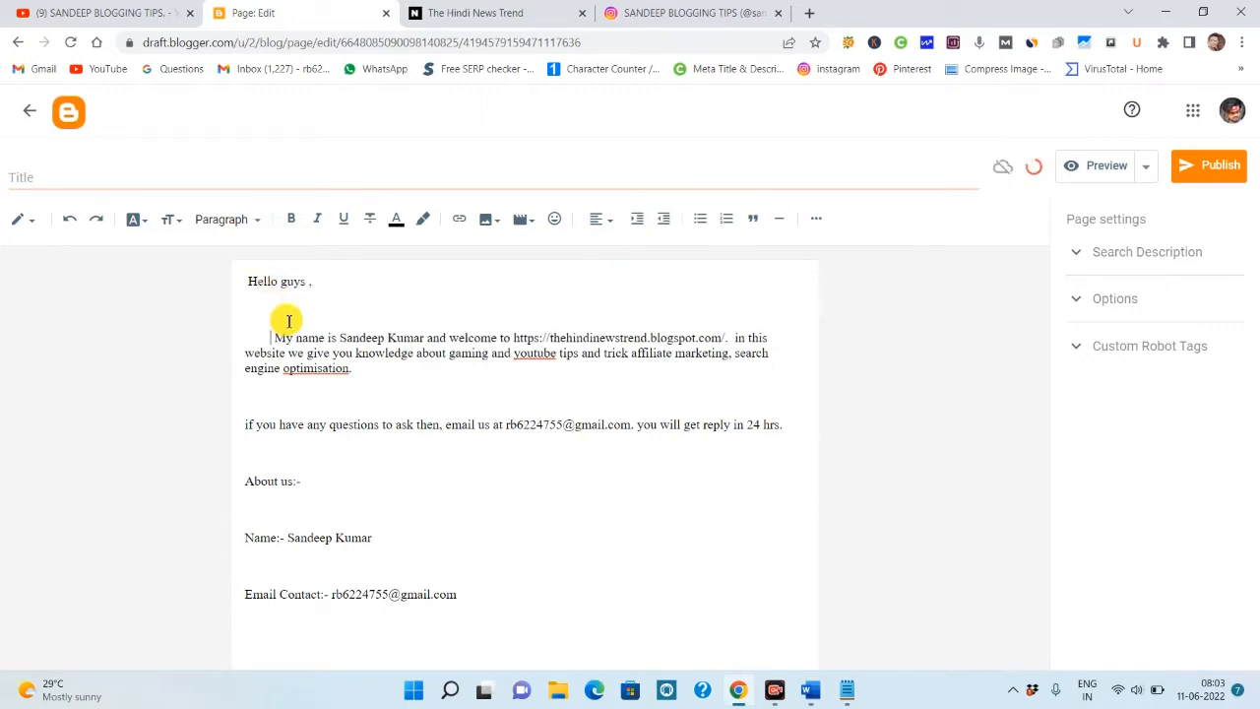
Set both the page title and the search description to "About Us", and publish the page
click(41, 175)
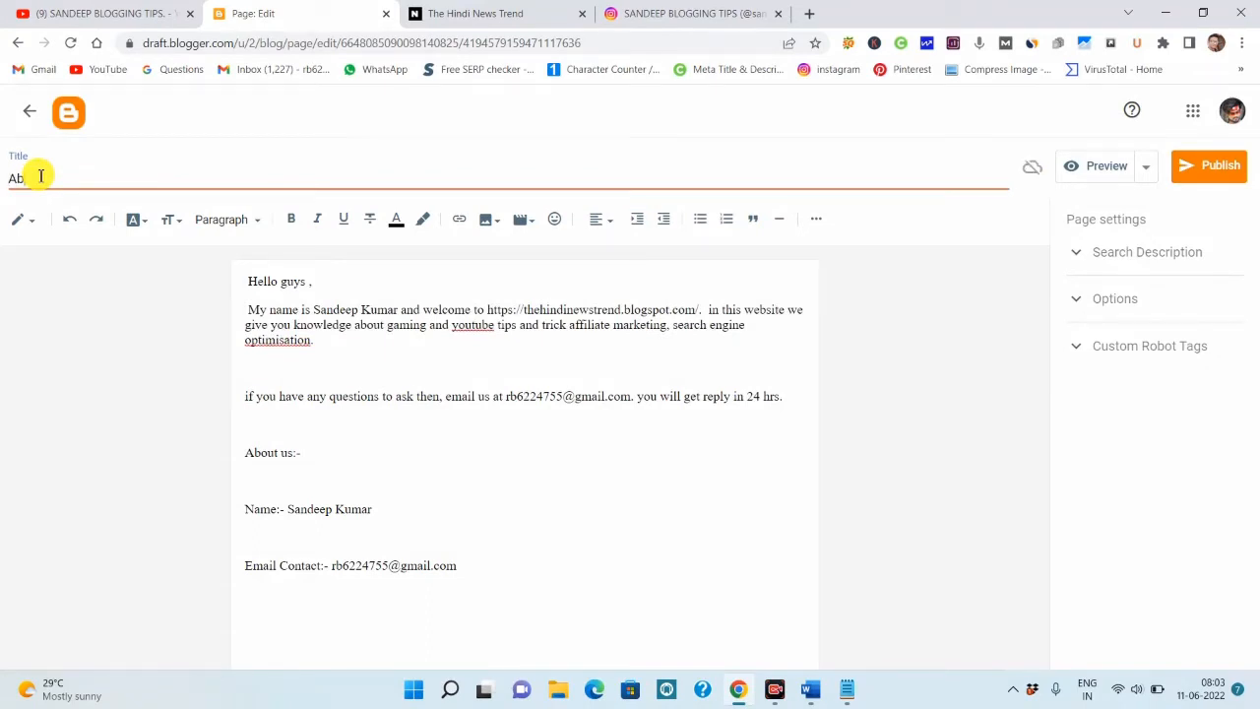
text(About Us)
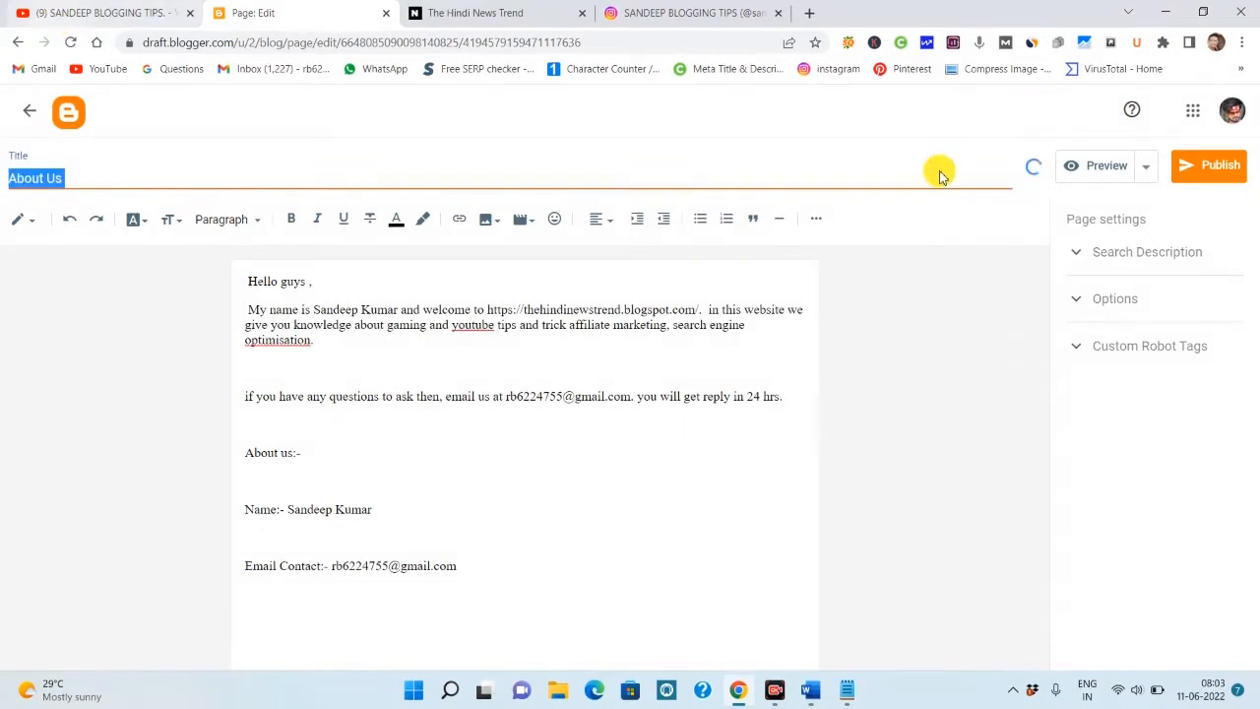
click(1079, 254)
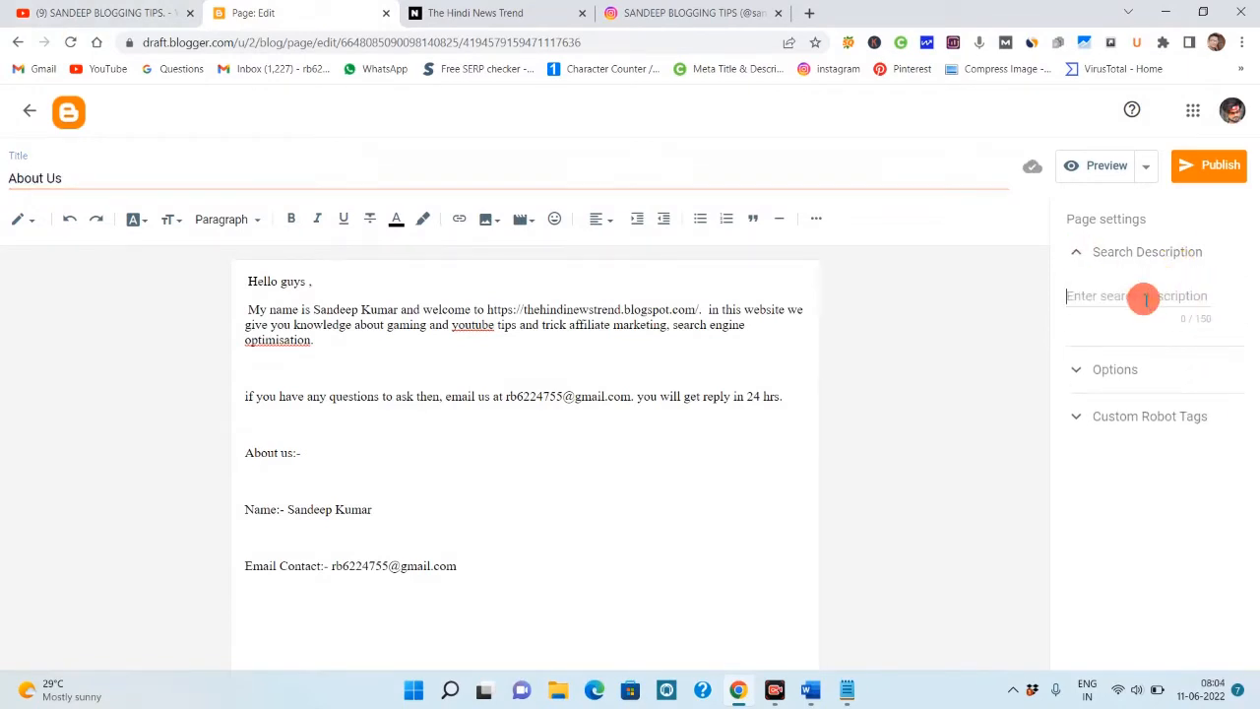
text(About Us)
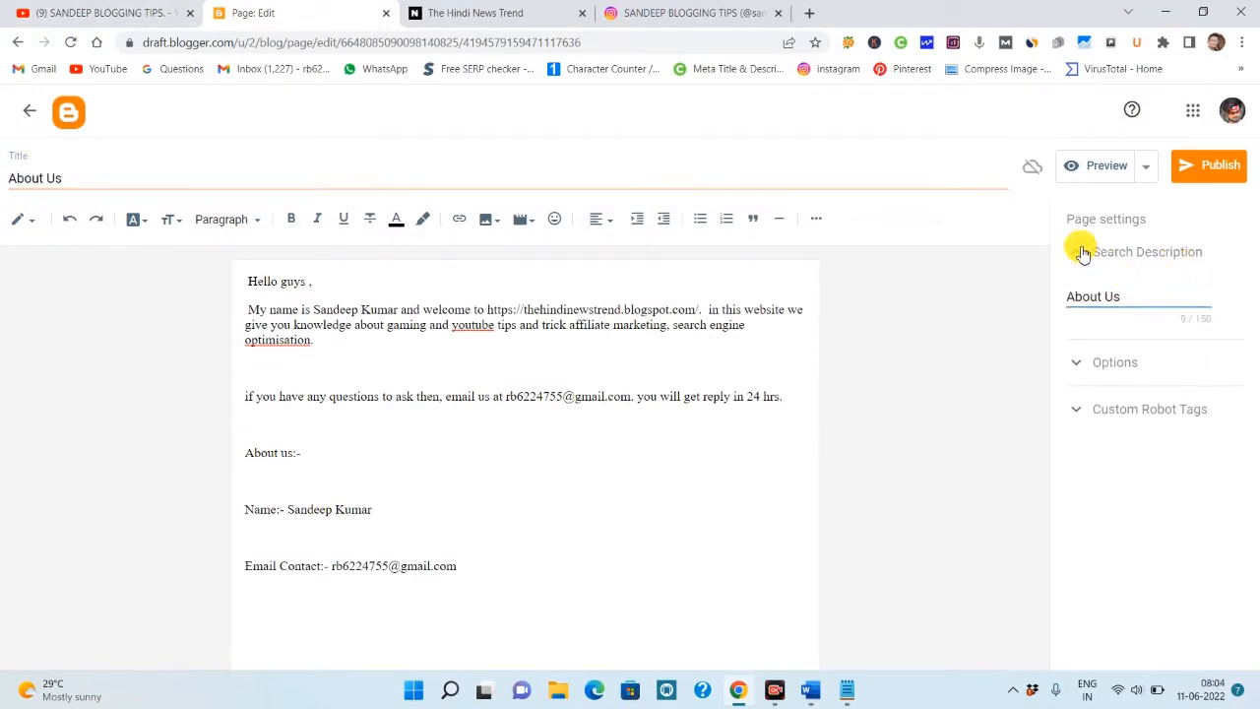
click(1078, 251)
click(1200, 165)
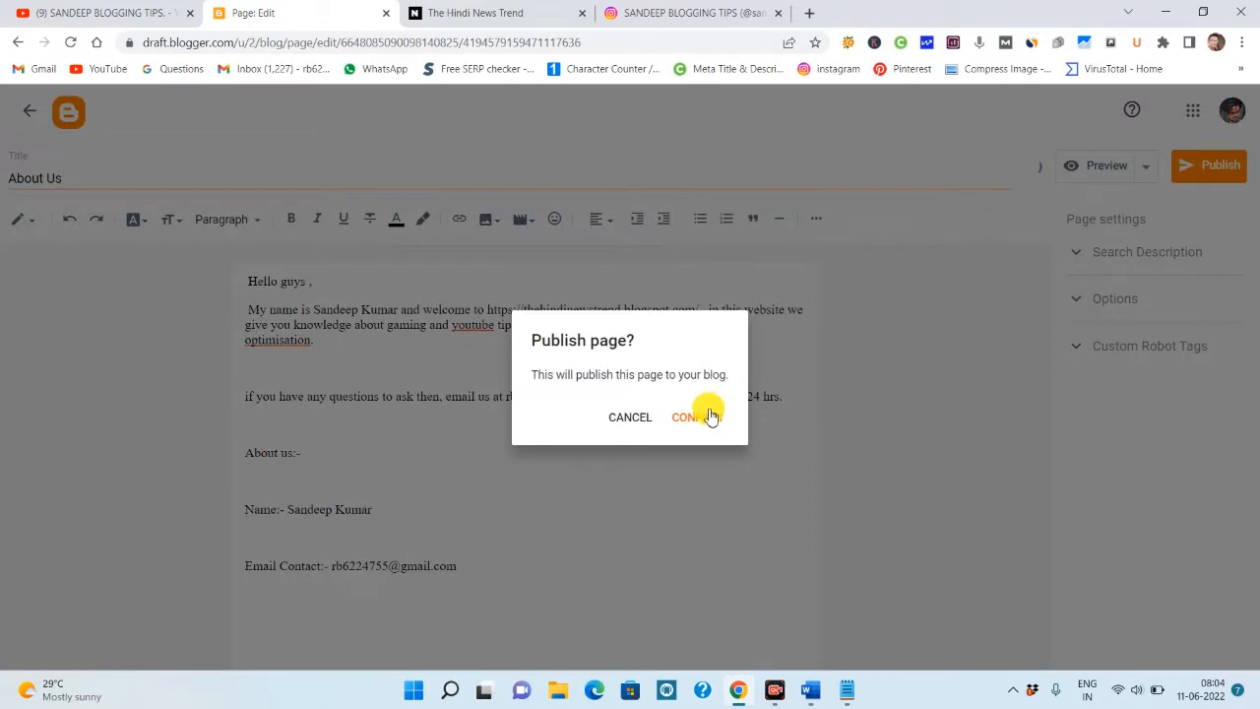
click(709, 415)
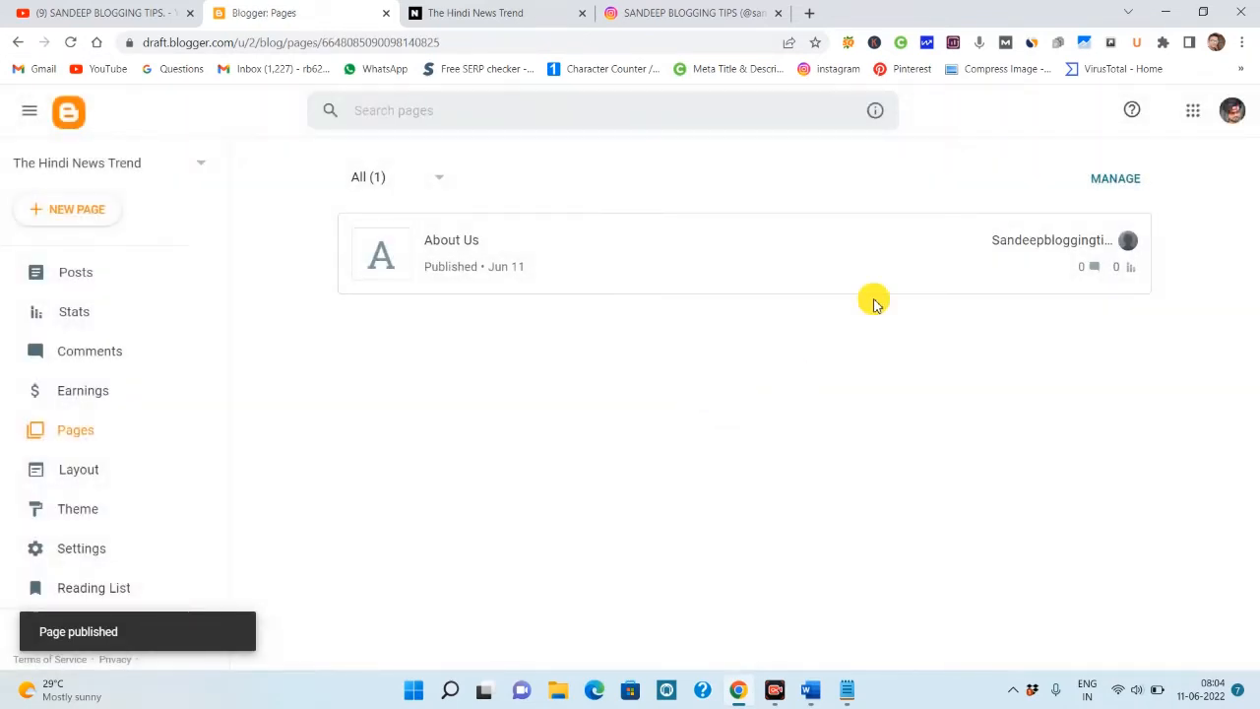
Copy the link address of the published About Us page, check the blog's home page and return to Blogger
mouse_move(976, 233)
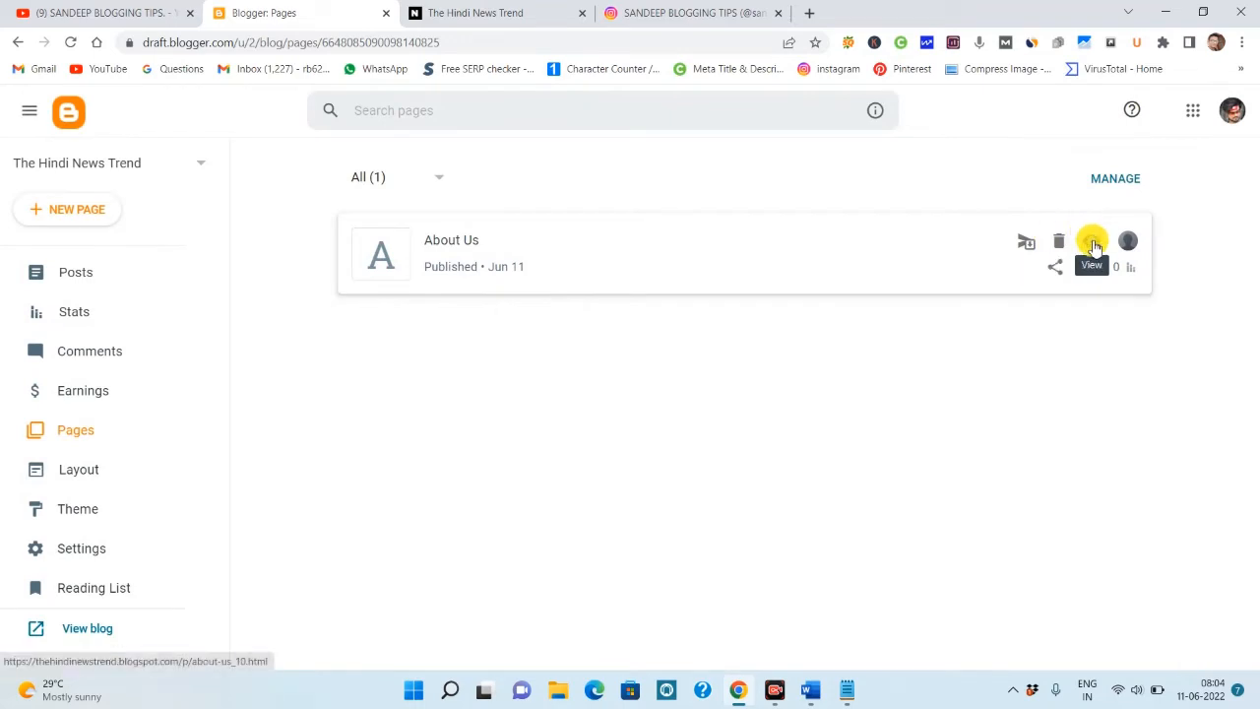
right_click(1093, 246)
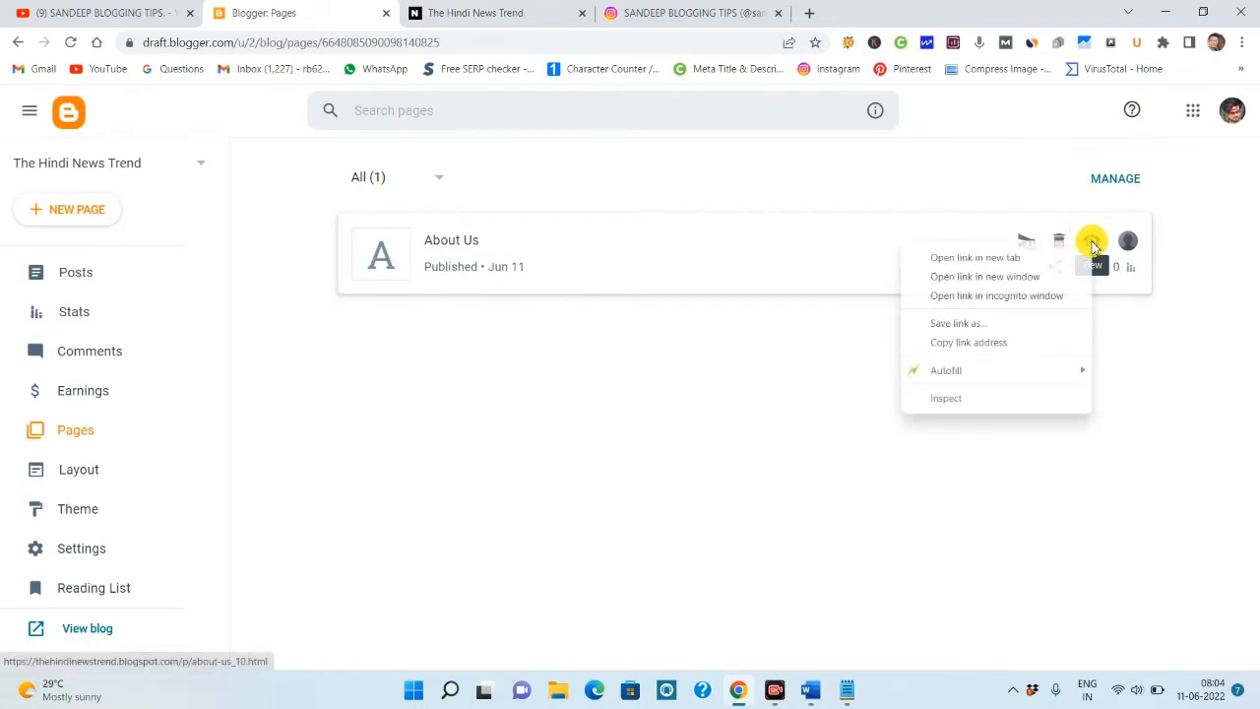
click(959, 340)
click(463, 13)
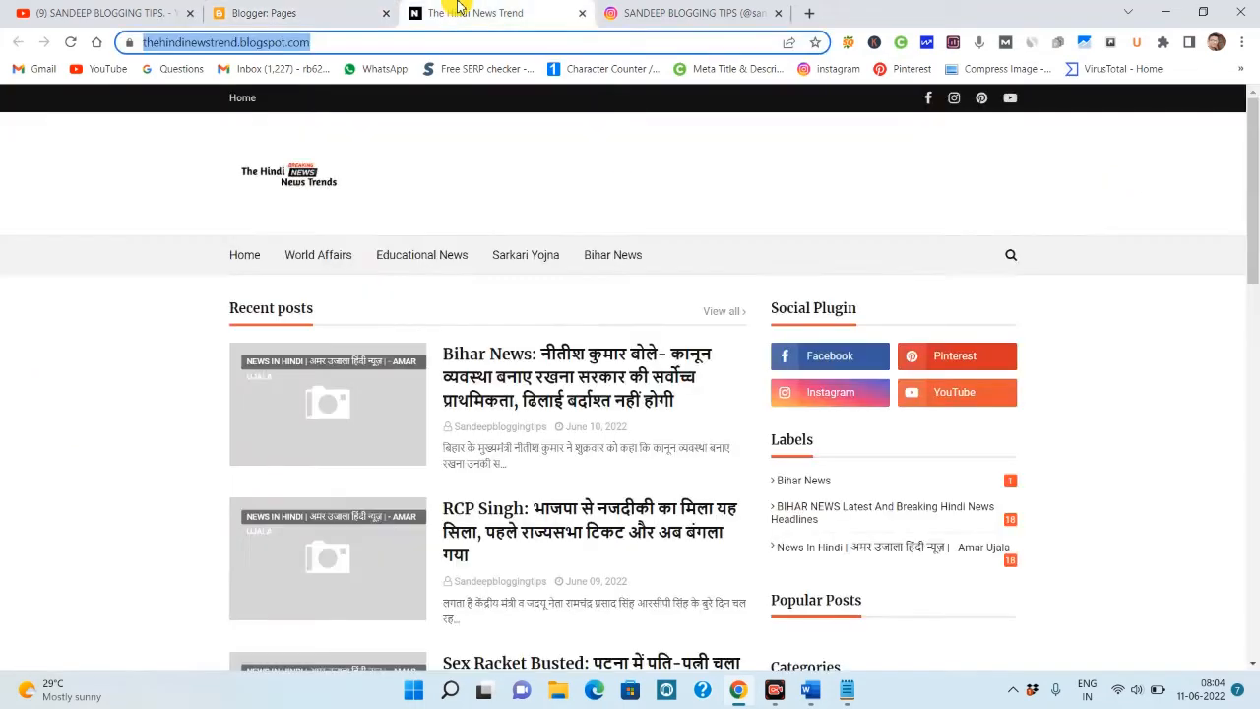
click(295, 13)
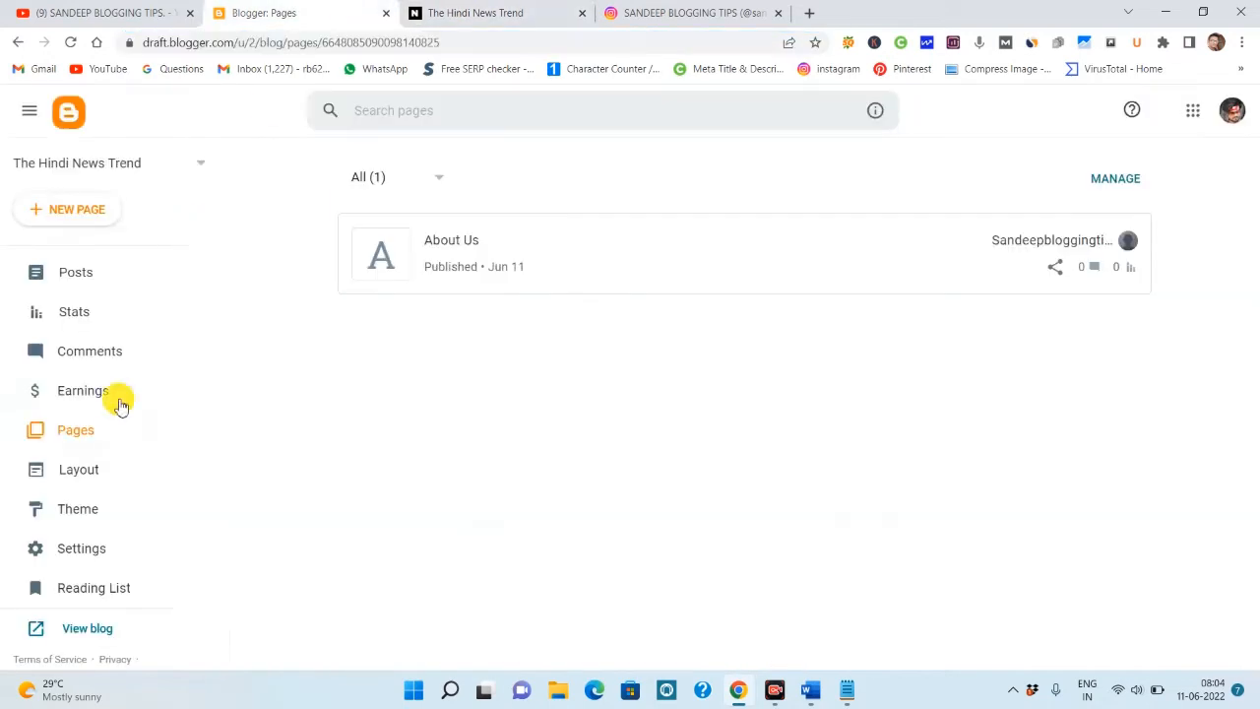
In the blog's Layout, add an "About Us" item with the copied page address to the Top Navigation link list and save it
click(79, 472)
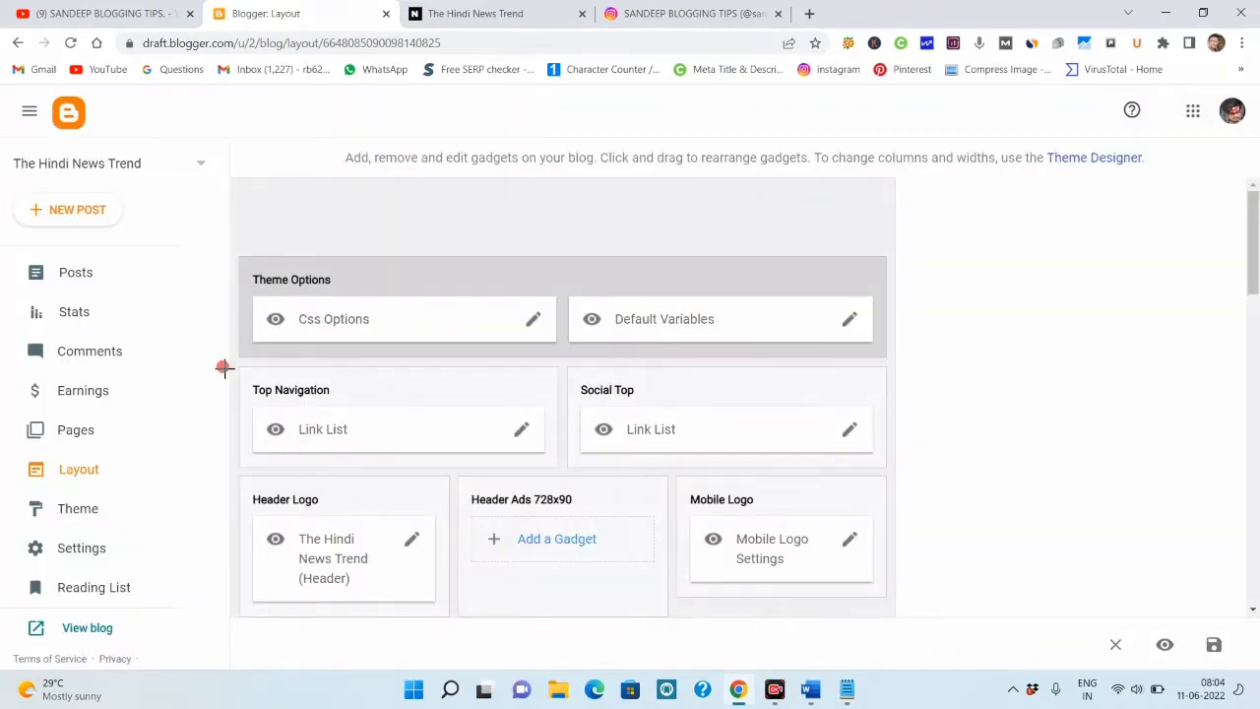
drag(223, 368, 672, 475)
drag(470, 397, 595, 466)
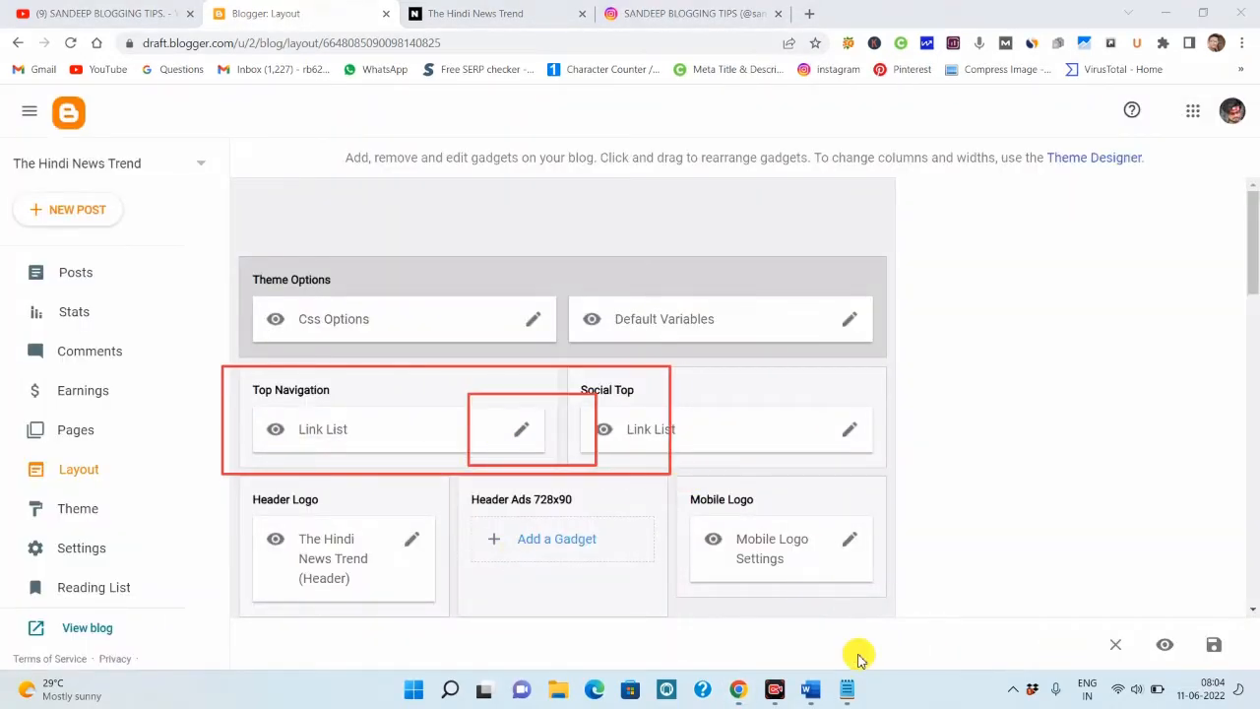
click(521, 427)
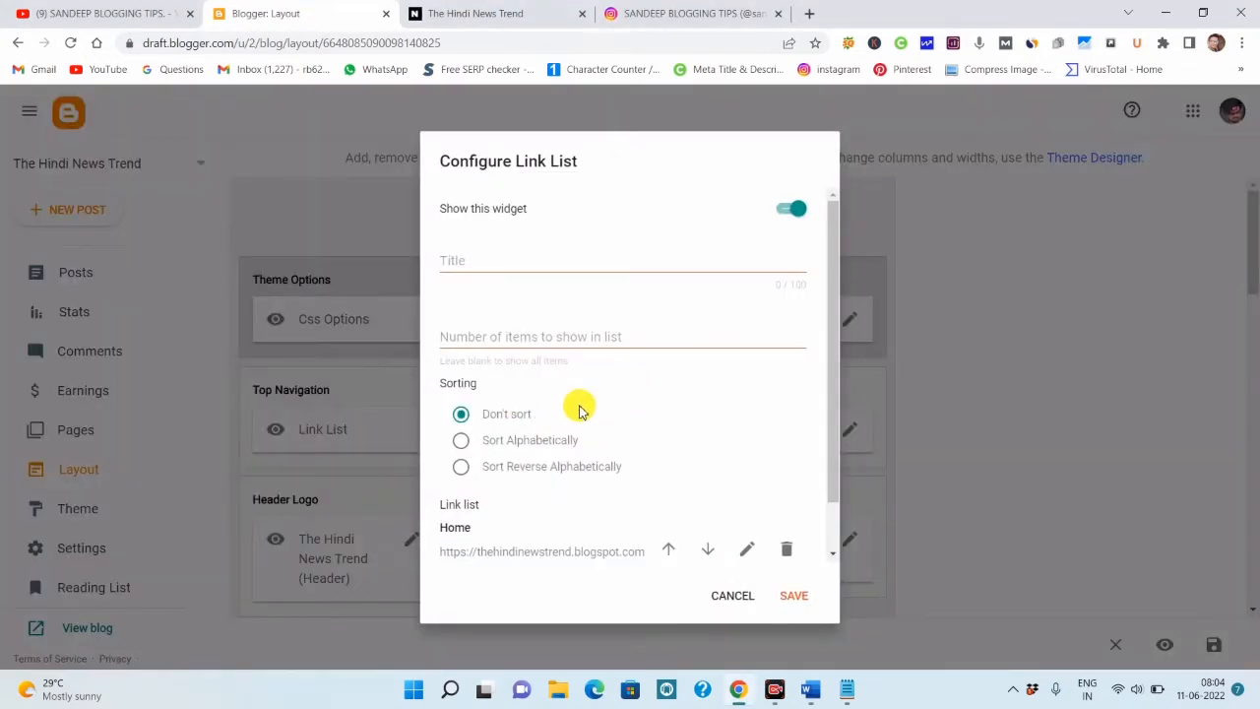
scroll(580, 410, down, 1)
click(718, 541)
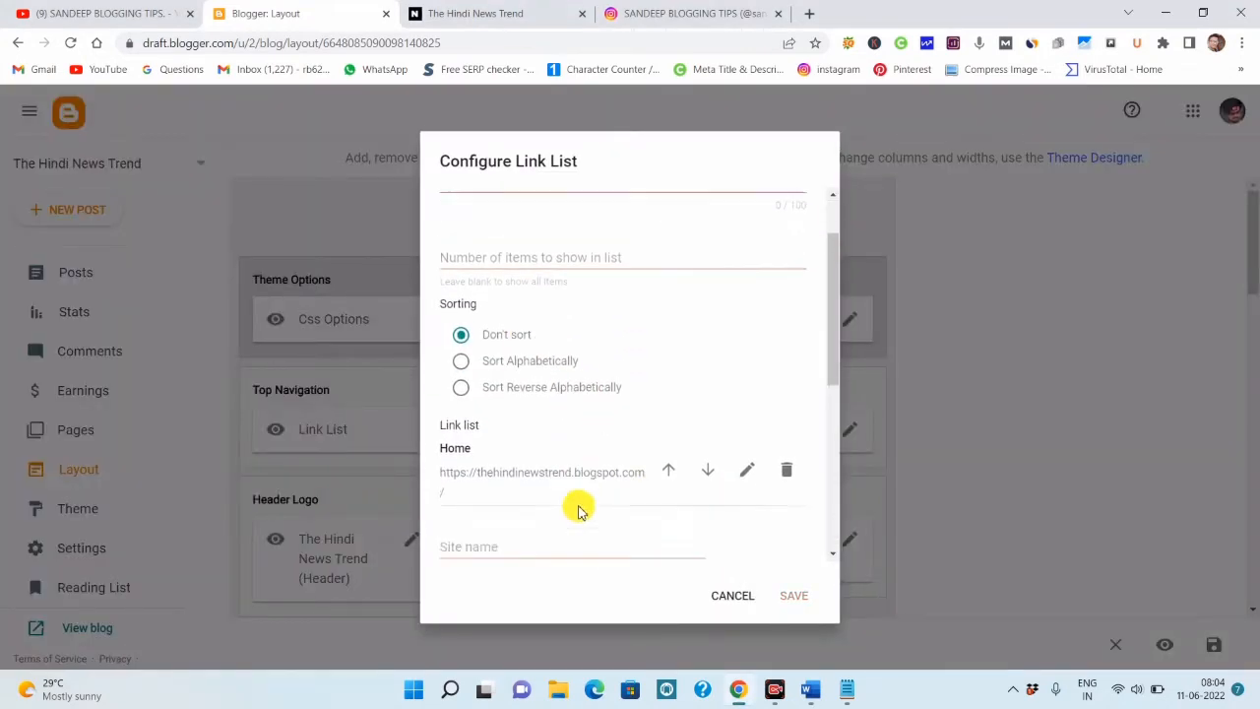
text(About Us)
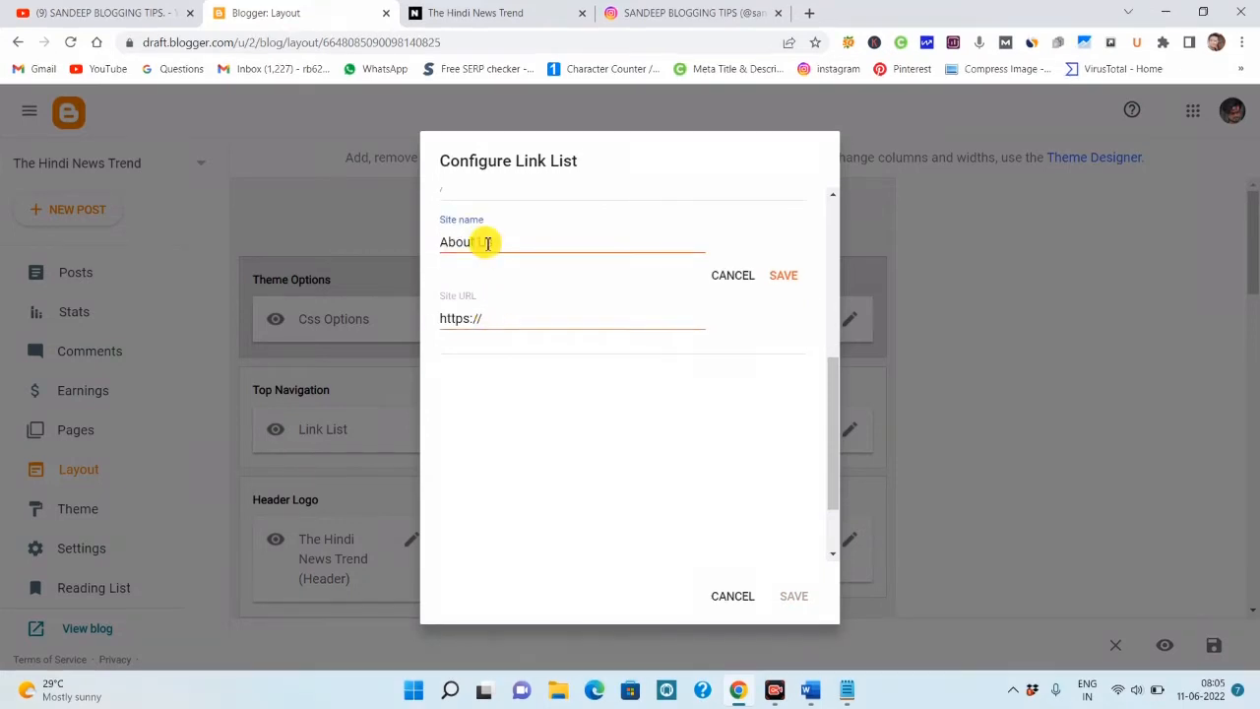
triple_click(552, 323)
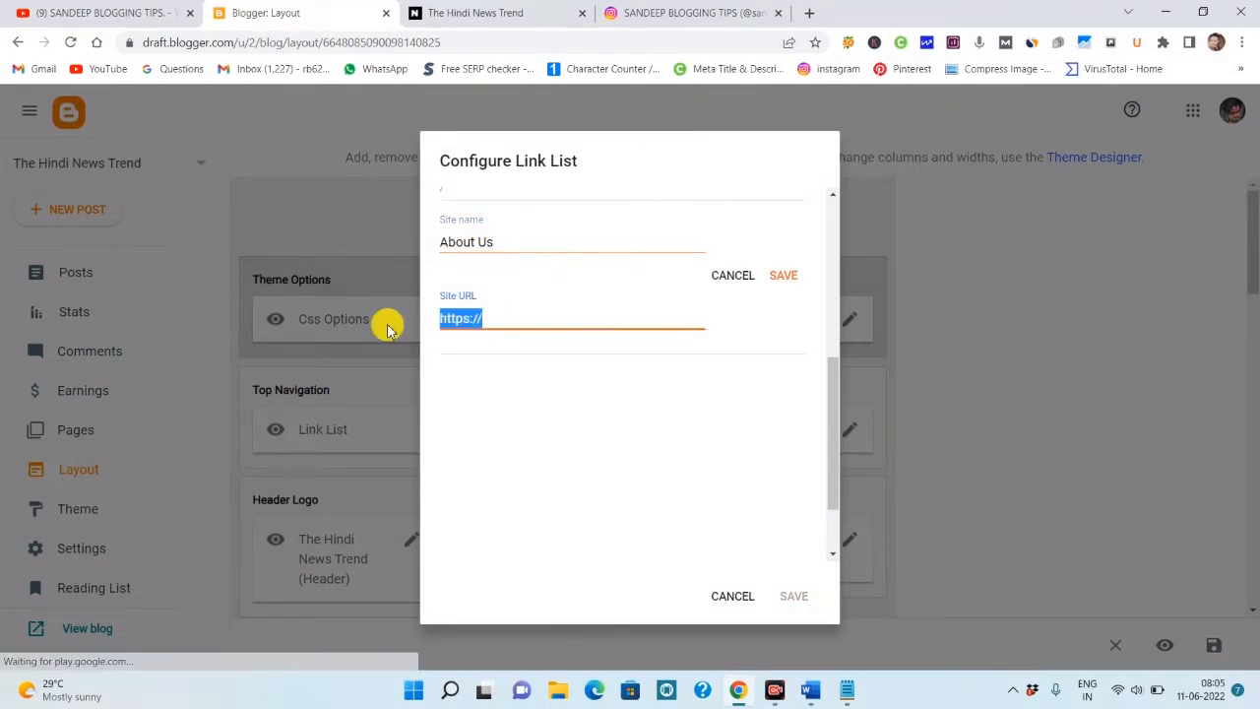
key(ctrl+v)
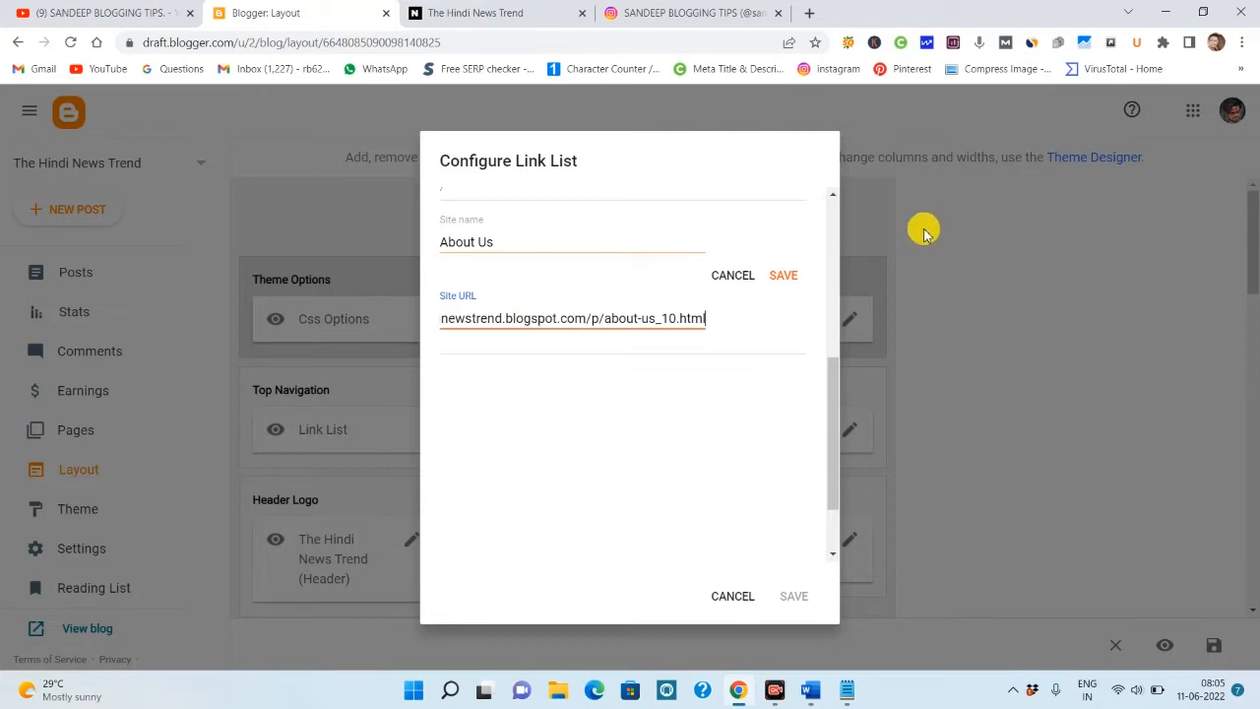
click(787, 273)
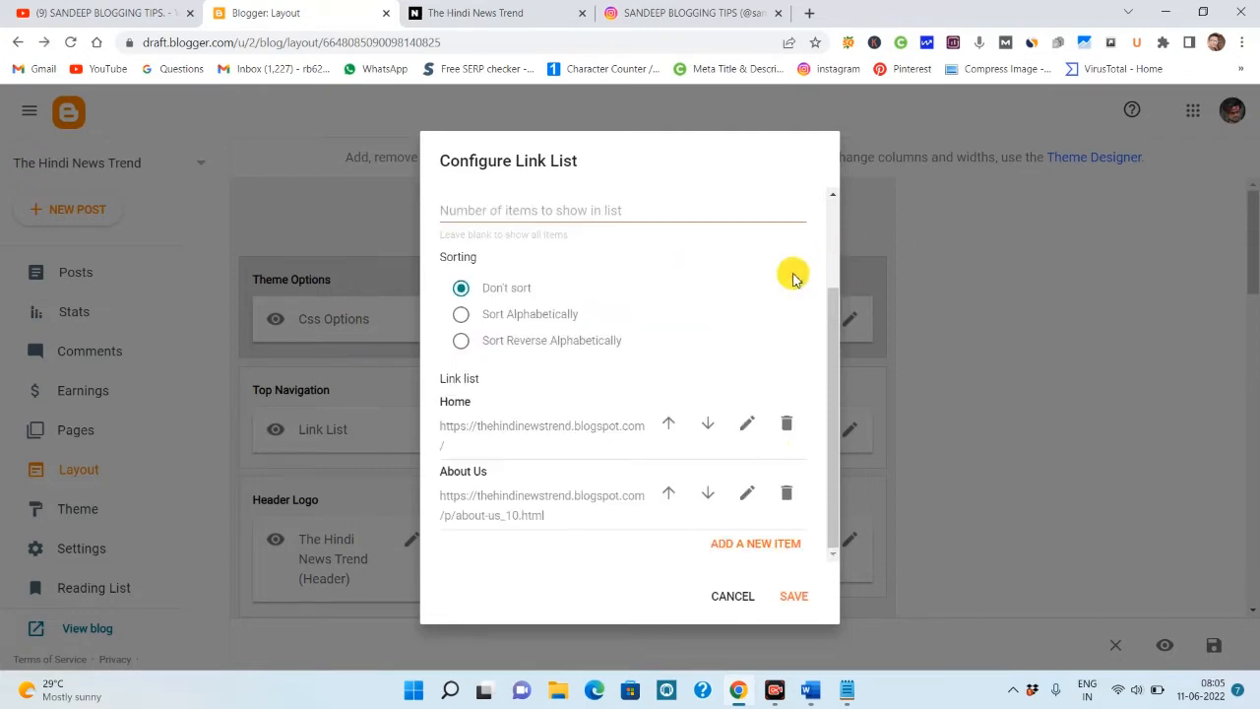
click(794, 594)
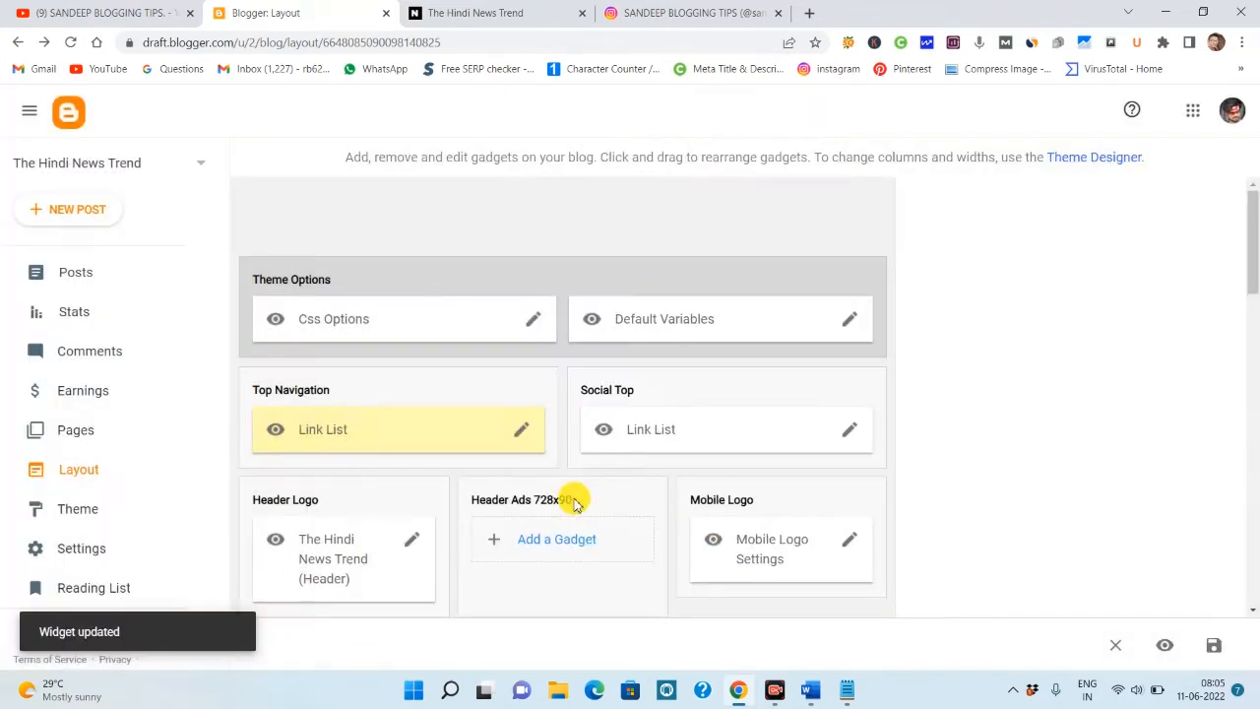
Add an "About Us" item with the same copied page address to the Menu Footer Widget's link list and save it
scroll(576, 498, down, 10)
scroll(579, 512, down, 1)
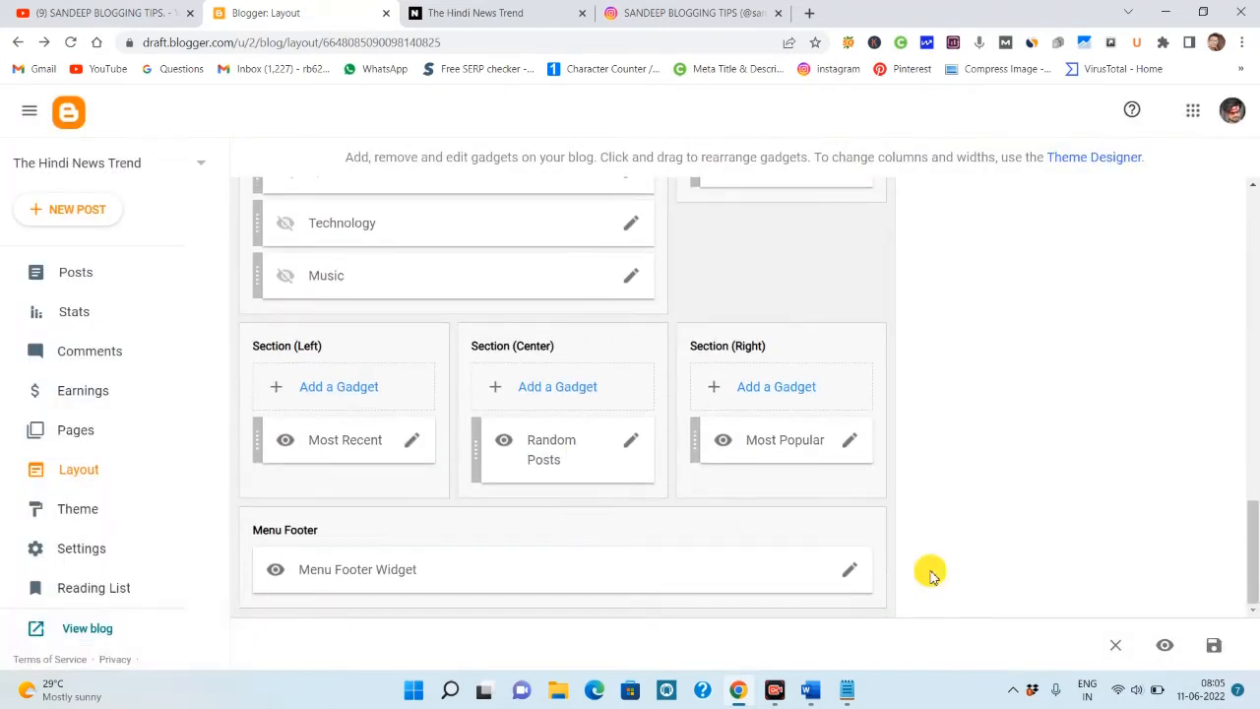
click(850, 575)
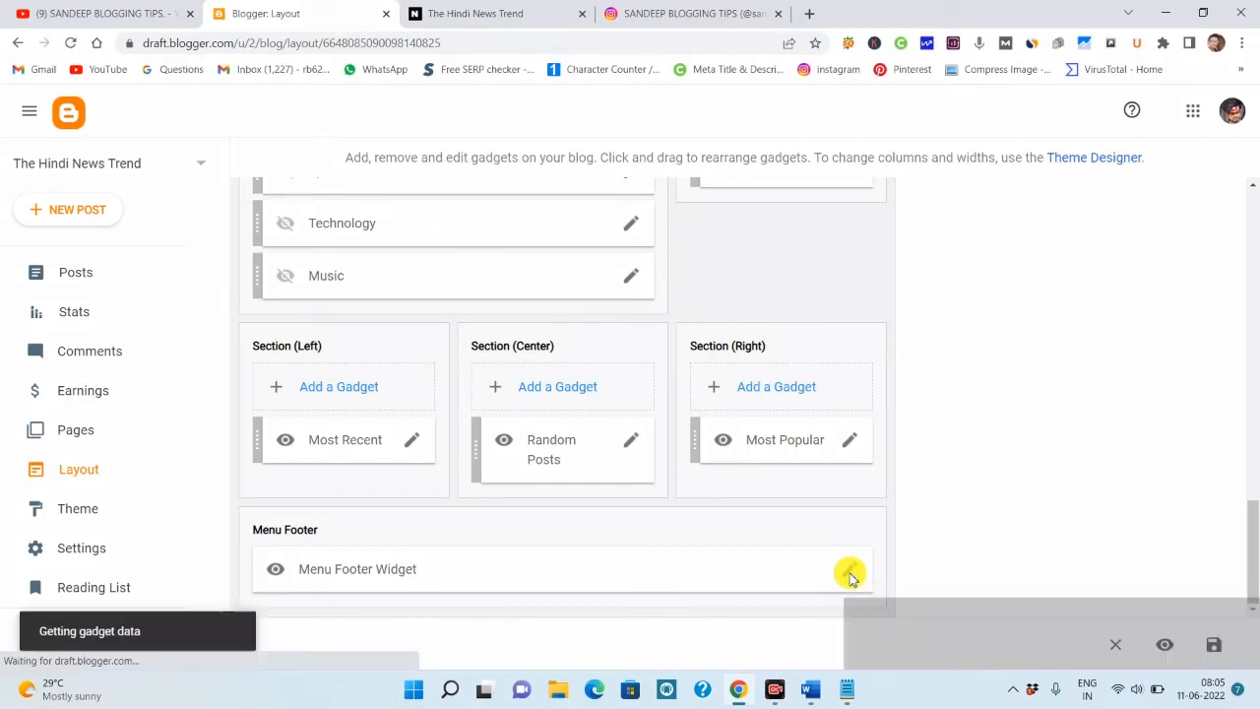
scroll(593, 454, down, 1)
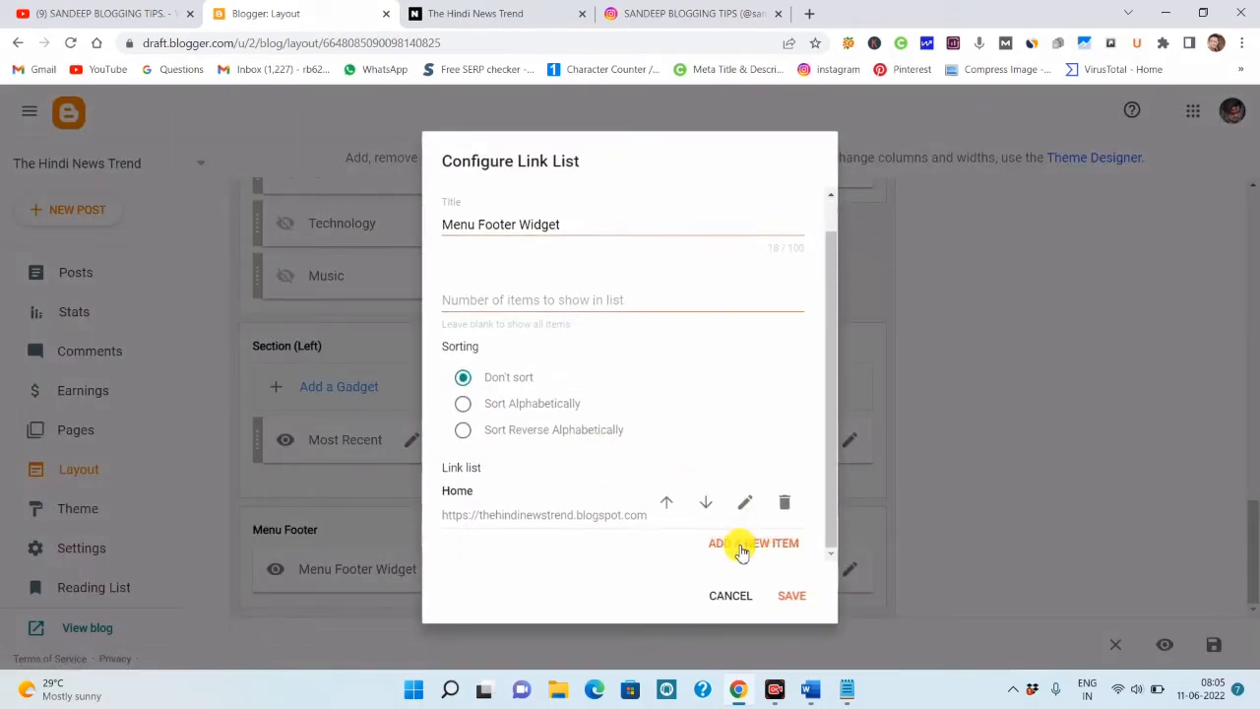
click(745, 540)
scroll(499, 351, up, 2)
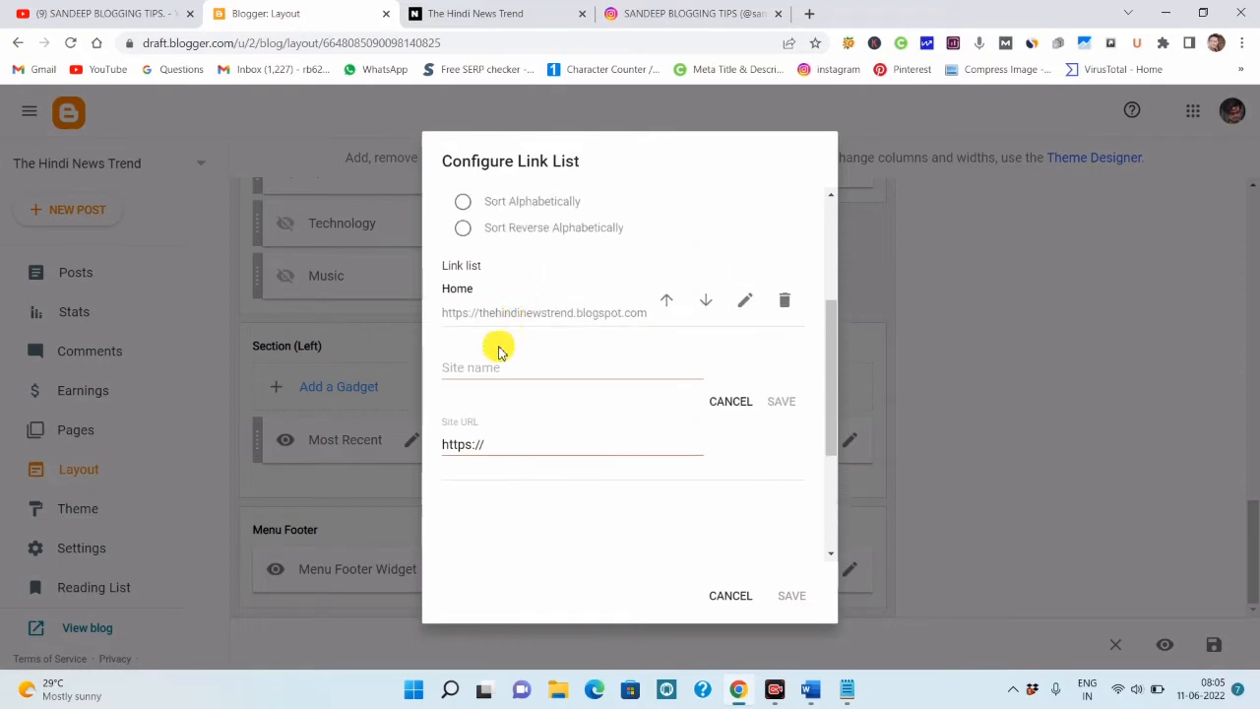
click(491, 365)
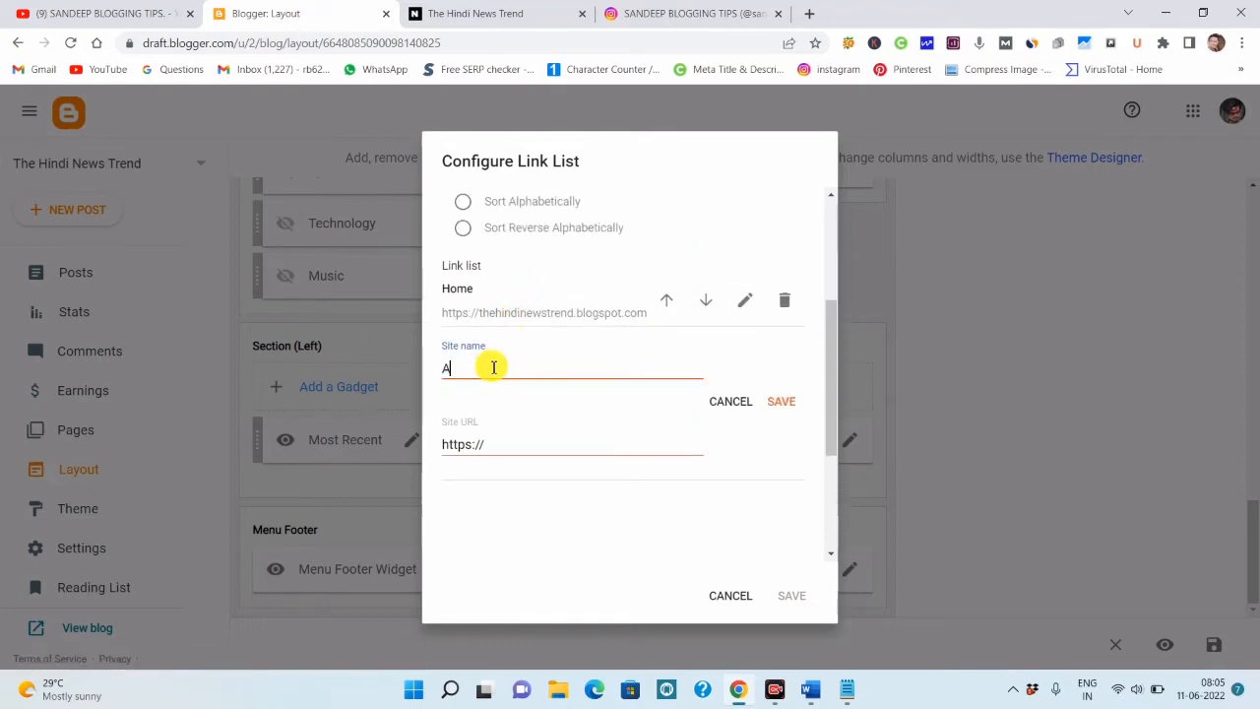
text(About Us)
key(Tab)
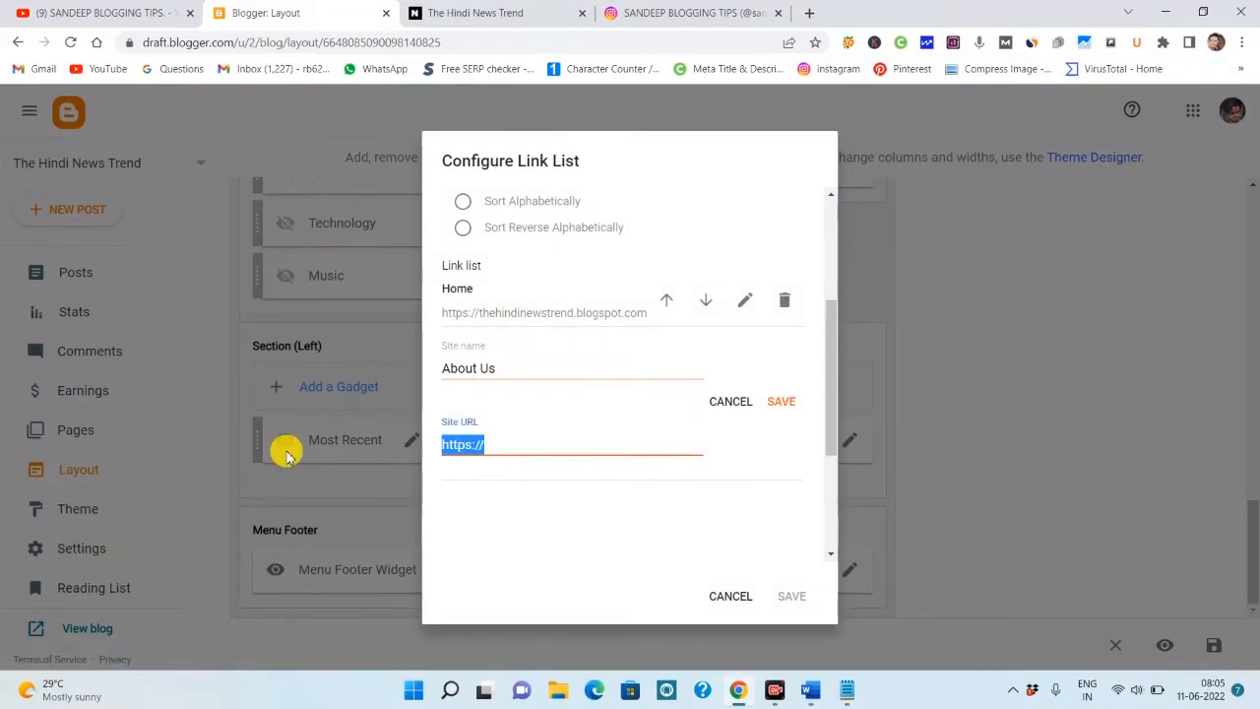
key(ctrl+v)
click(780, 401)
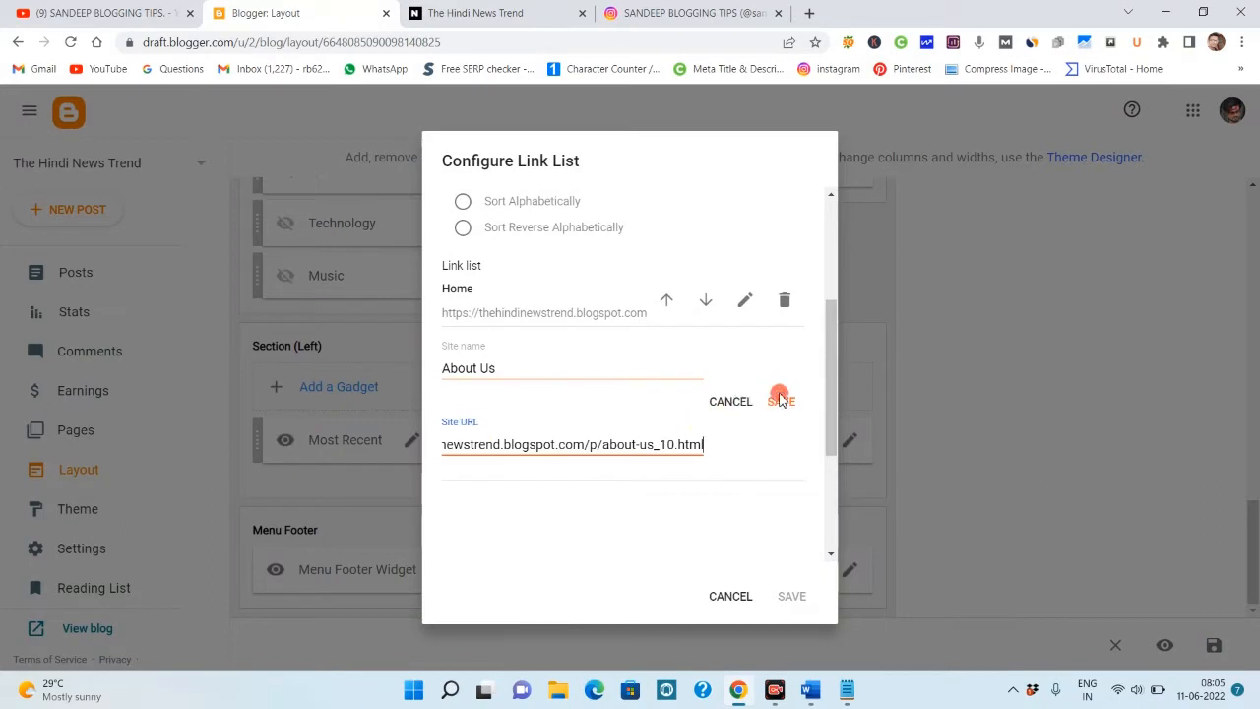
click(796, 595)
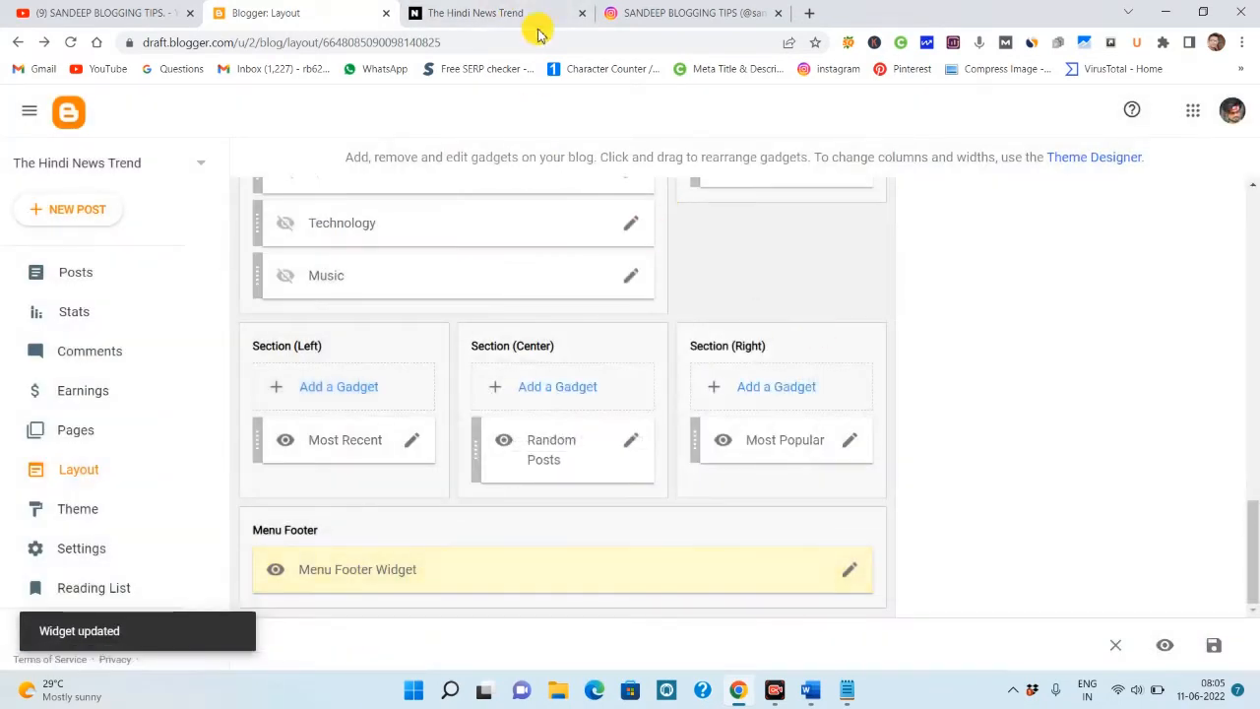
Reload the blog's home page, and compare the visibility of the Menu Footer and Music widgets in Blogger's Layout
click(463, 13)
click(140, 41)
click(74, 43)
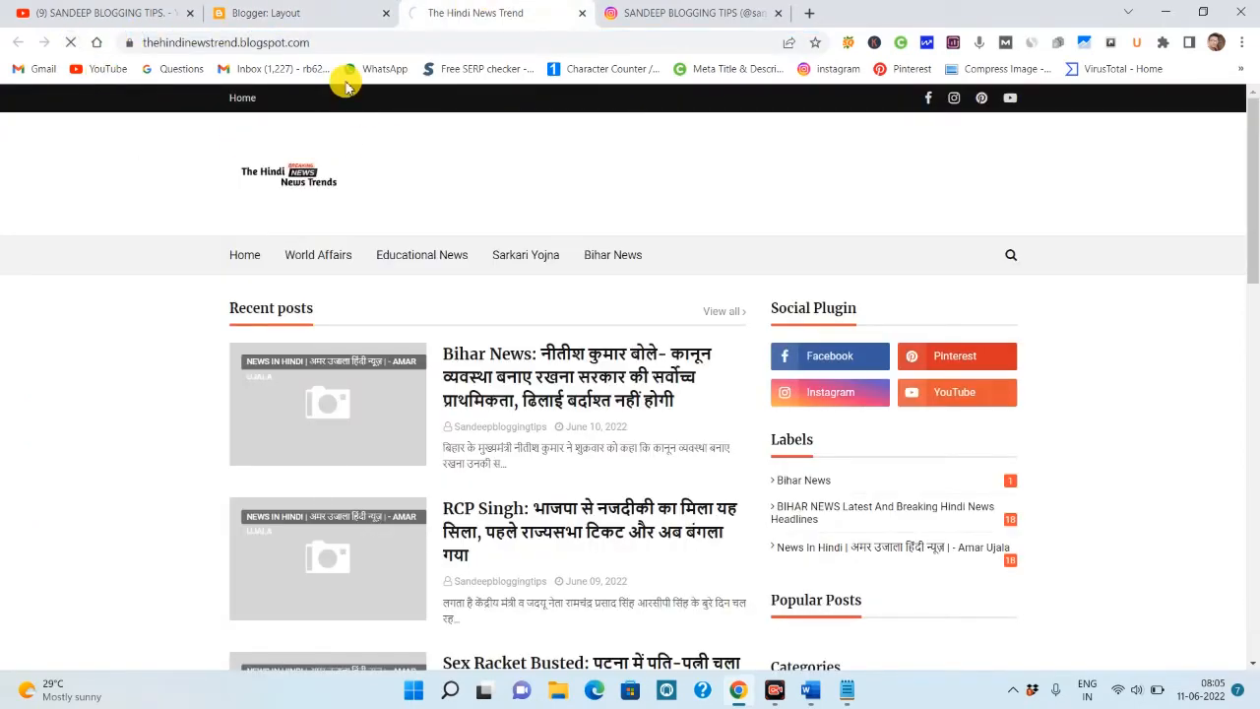
click(318, 12)
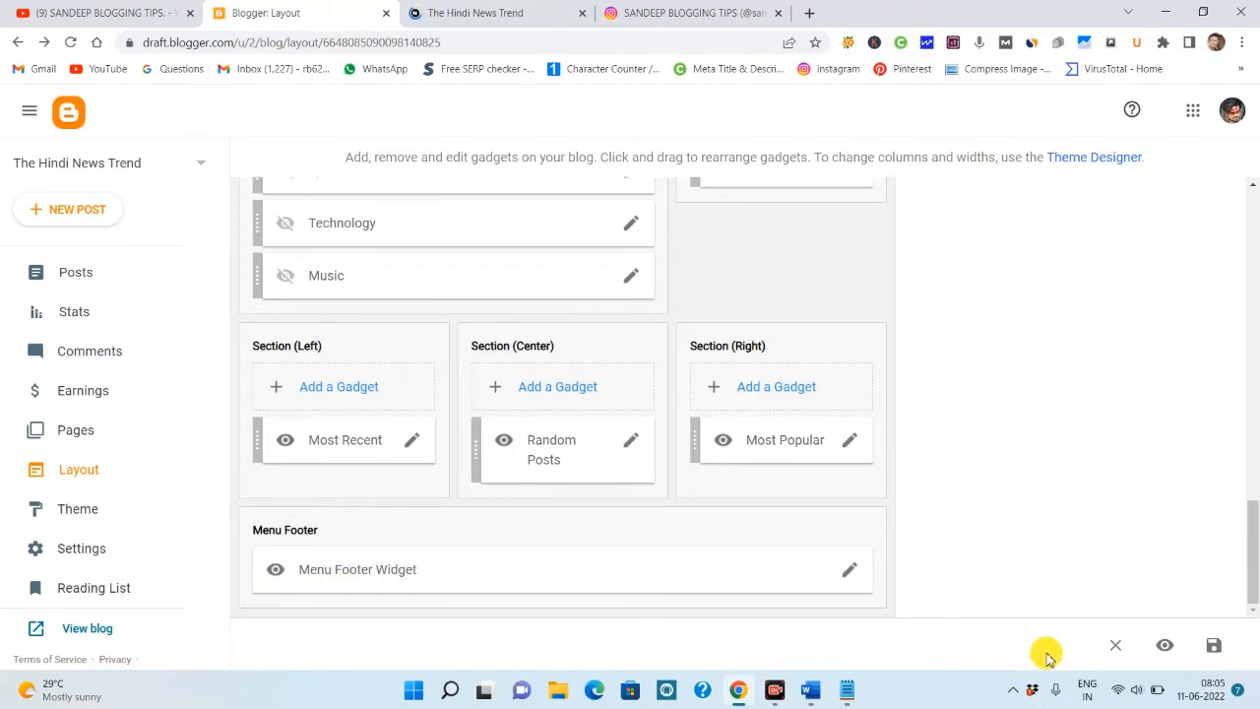
click(254, 553)
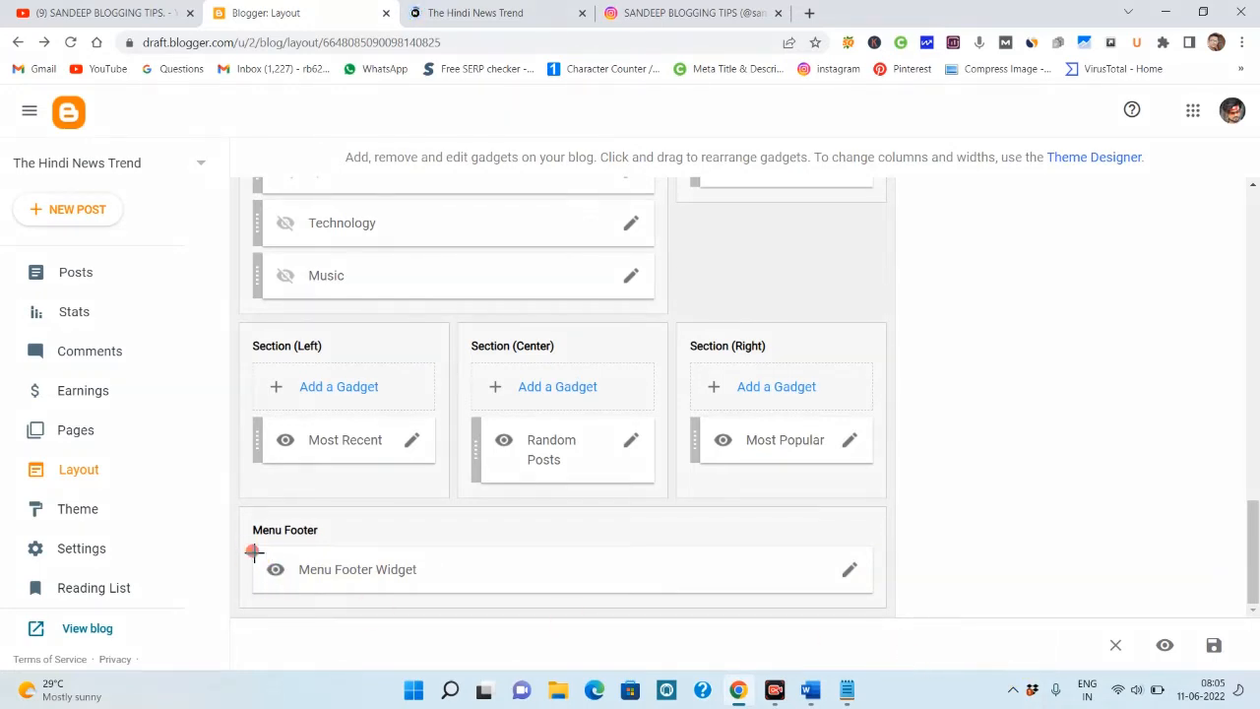
drag(254, 553, 328, 584)
drag(265, 272, 326, 297)
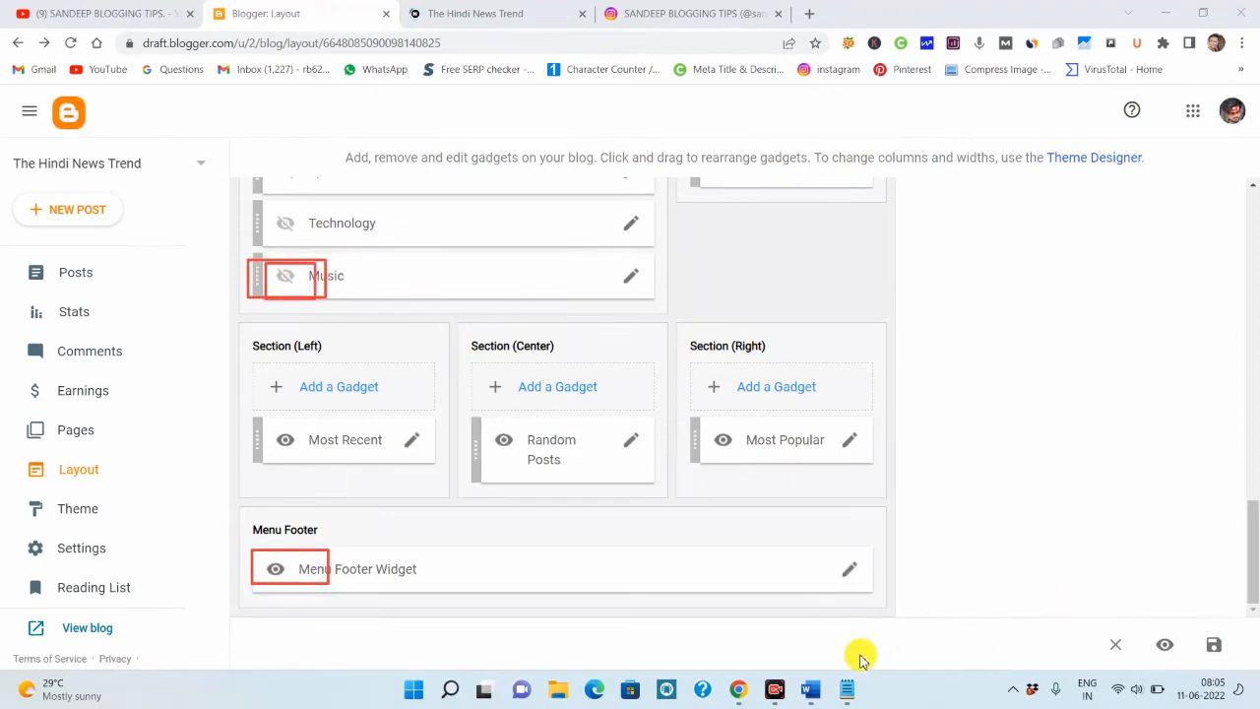
scroll(717, 534, up, 15)
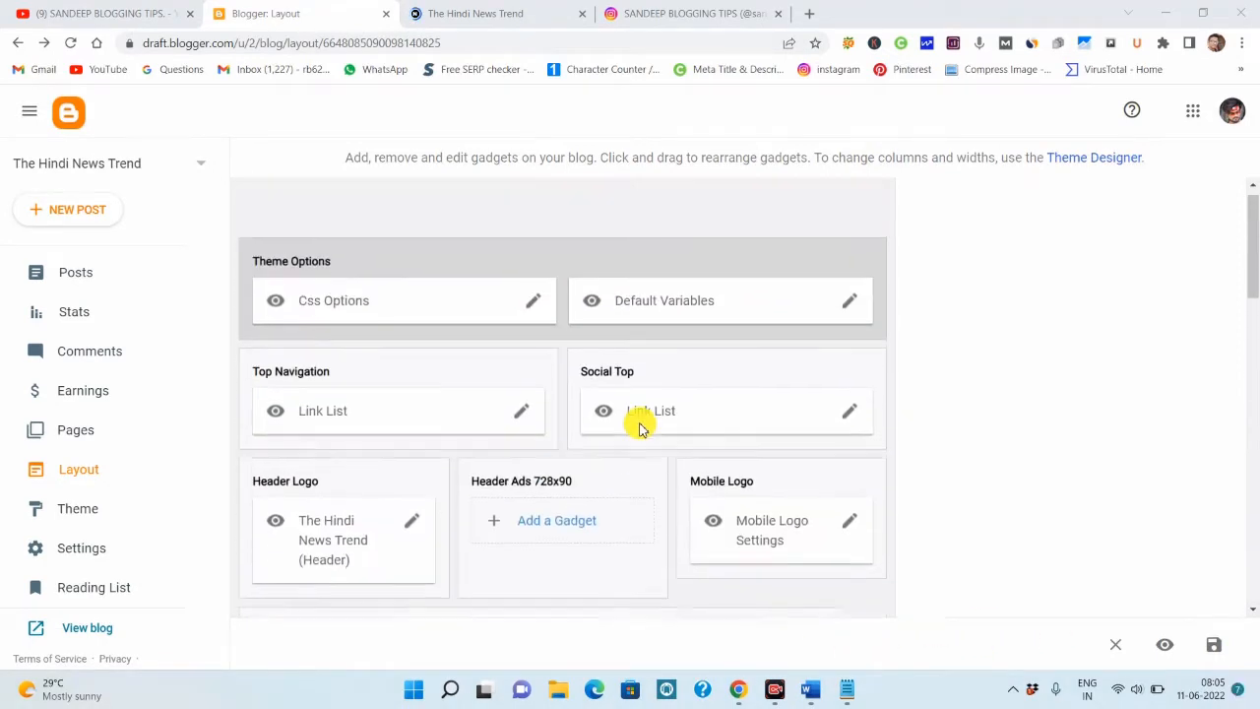
Check the blog's top navigation and footer for the About Us link, and review the list of required pages in Word
click(505, 7)
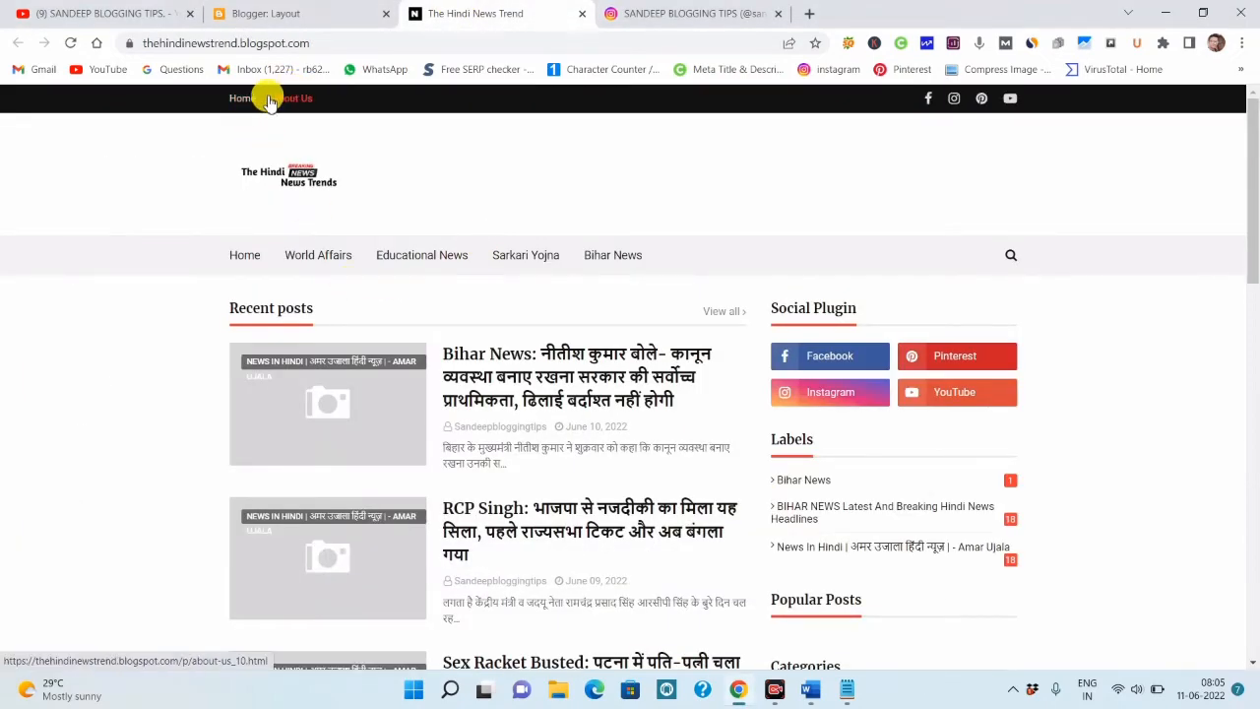
scroll(728, 335, down, 13)
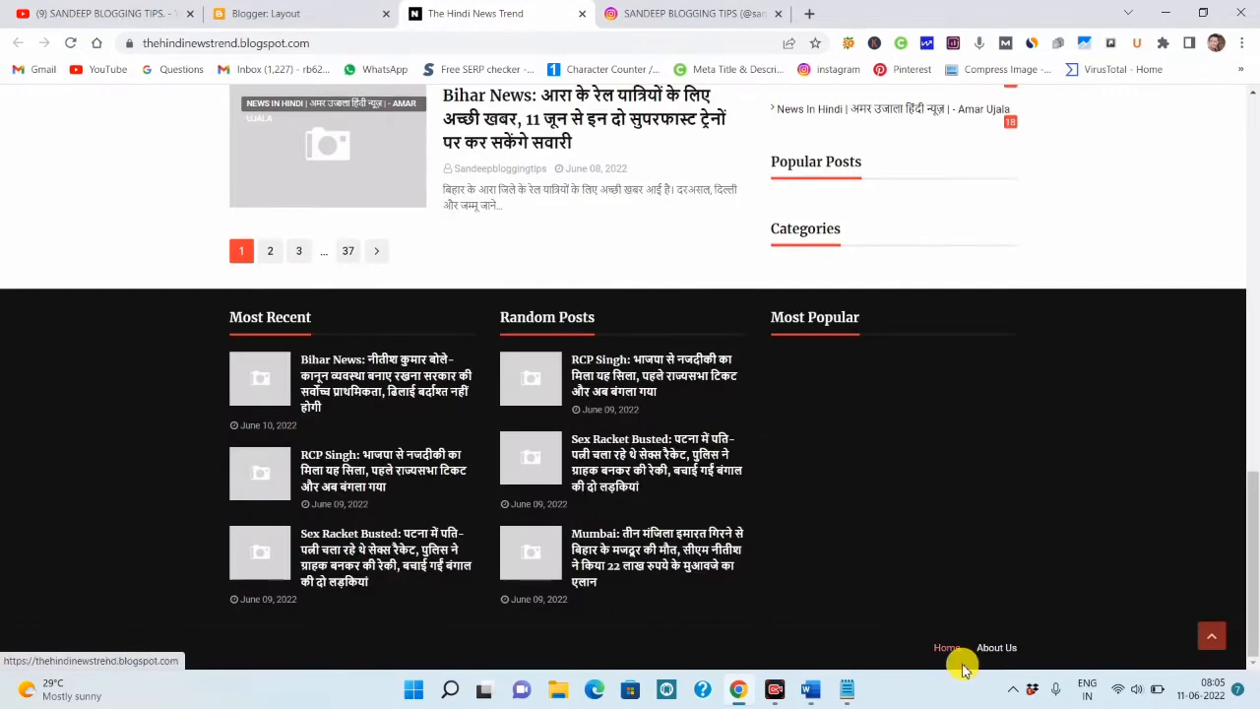
click(810, 689)
click(382, 413)
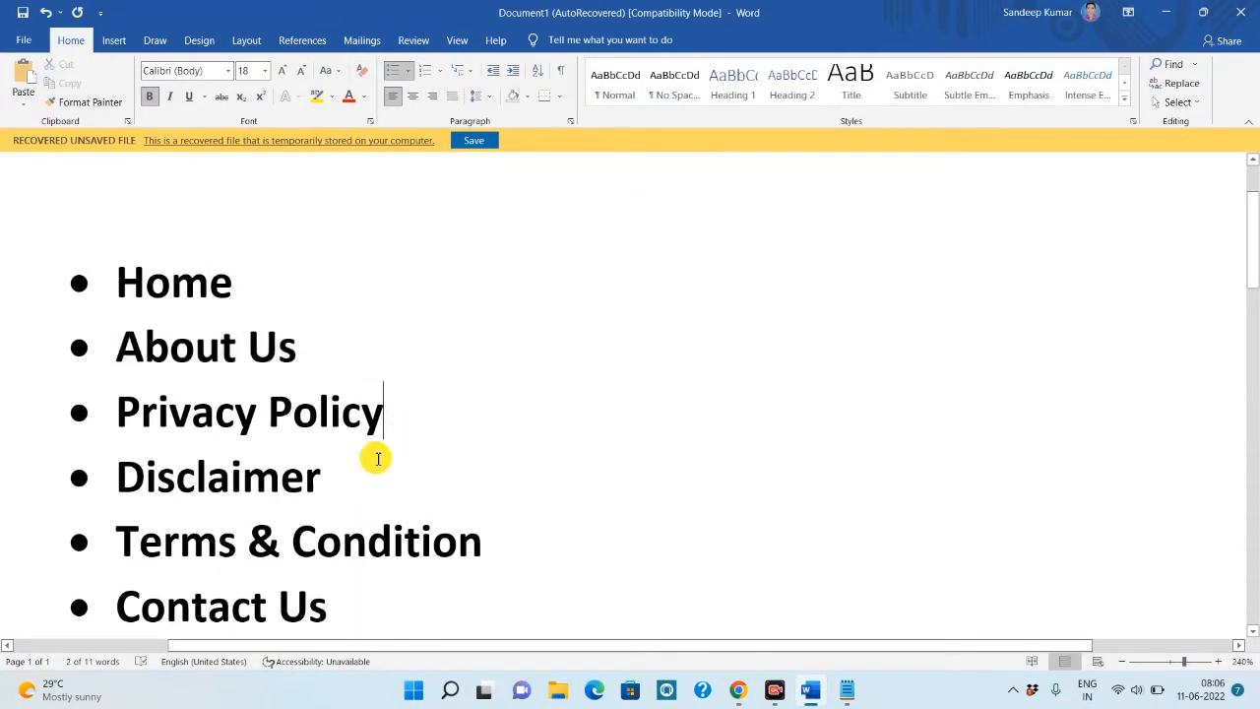
click(331, 479)
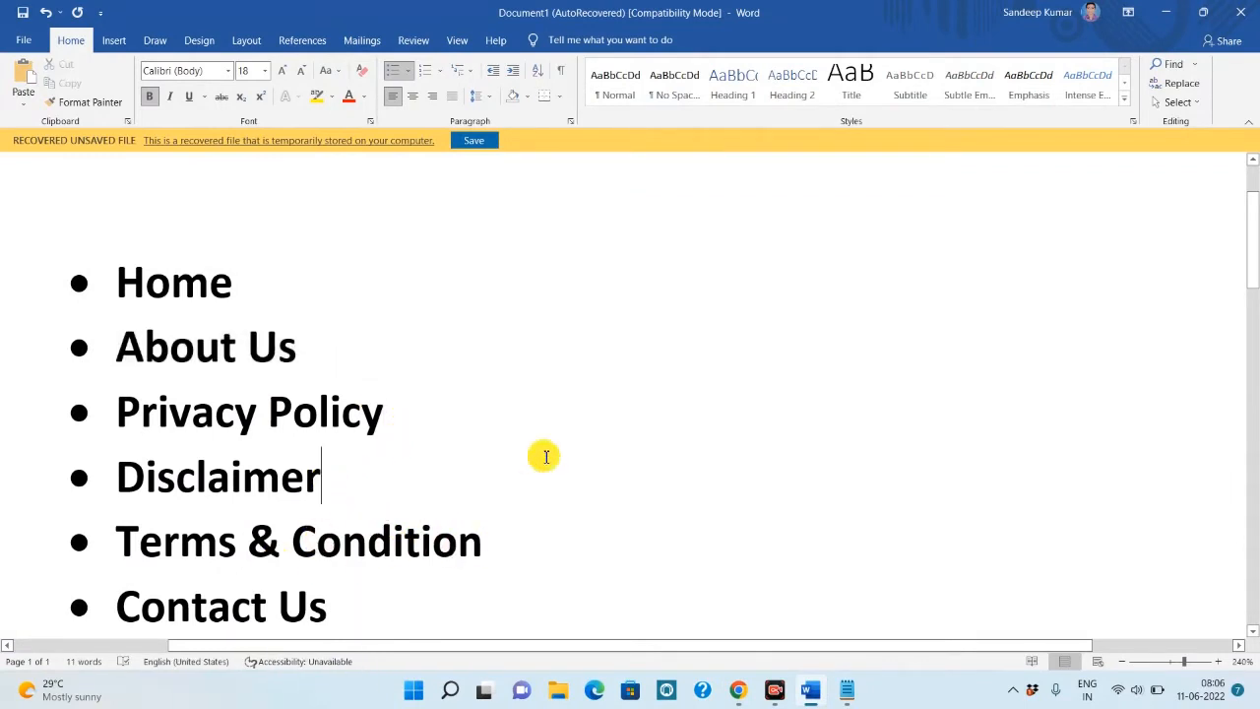
click(1163, 10)
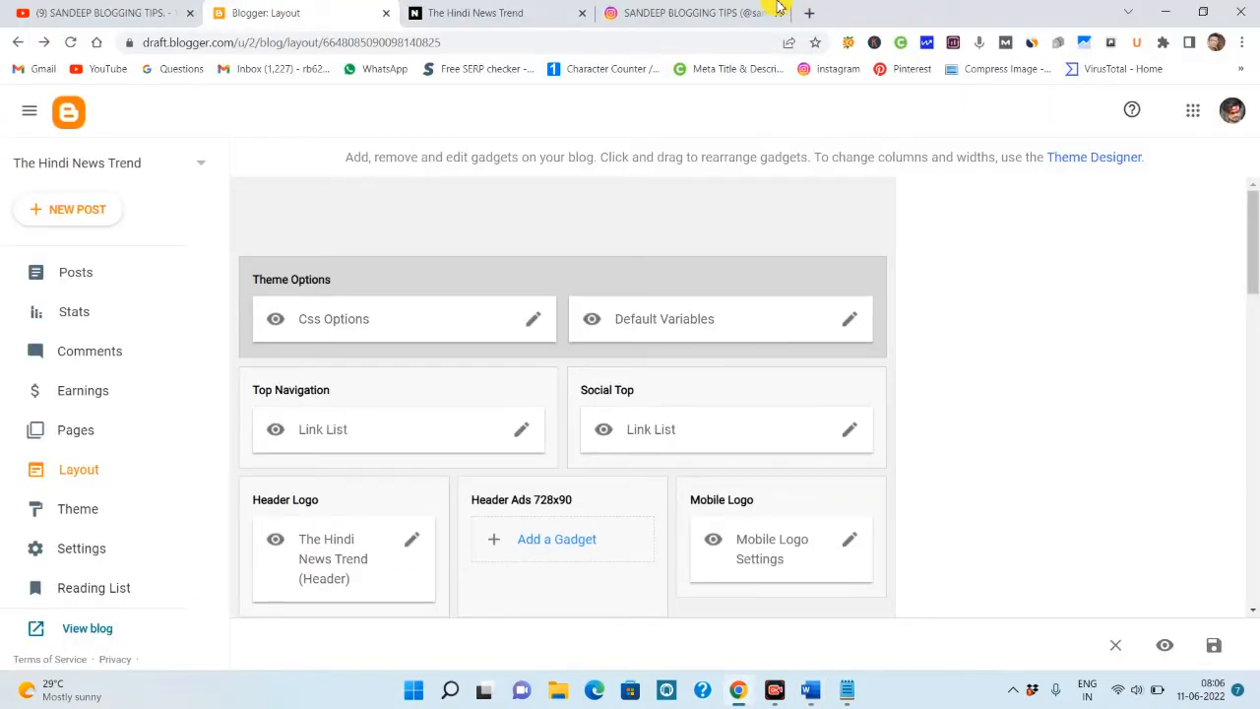
Search Google for "privacy policy generator" in a new browser tab
click(815, 11)
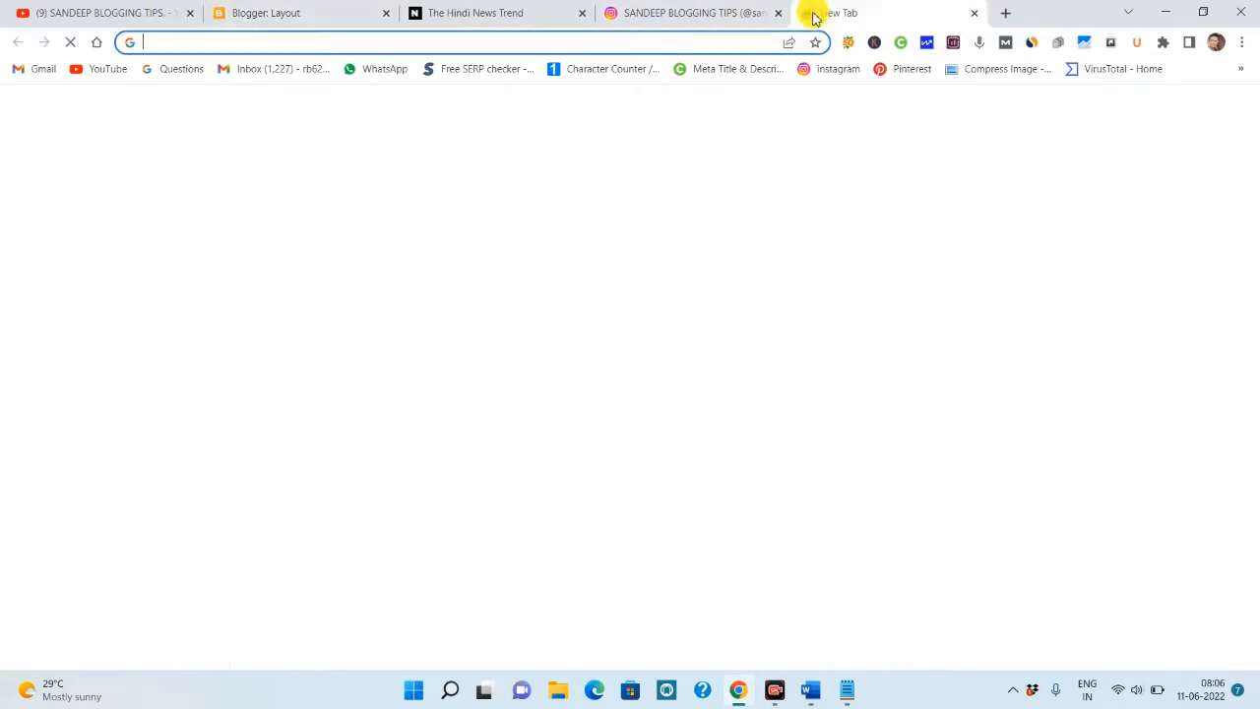
click(637, 342)
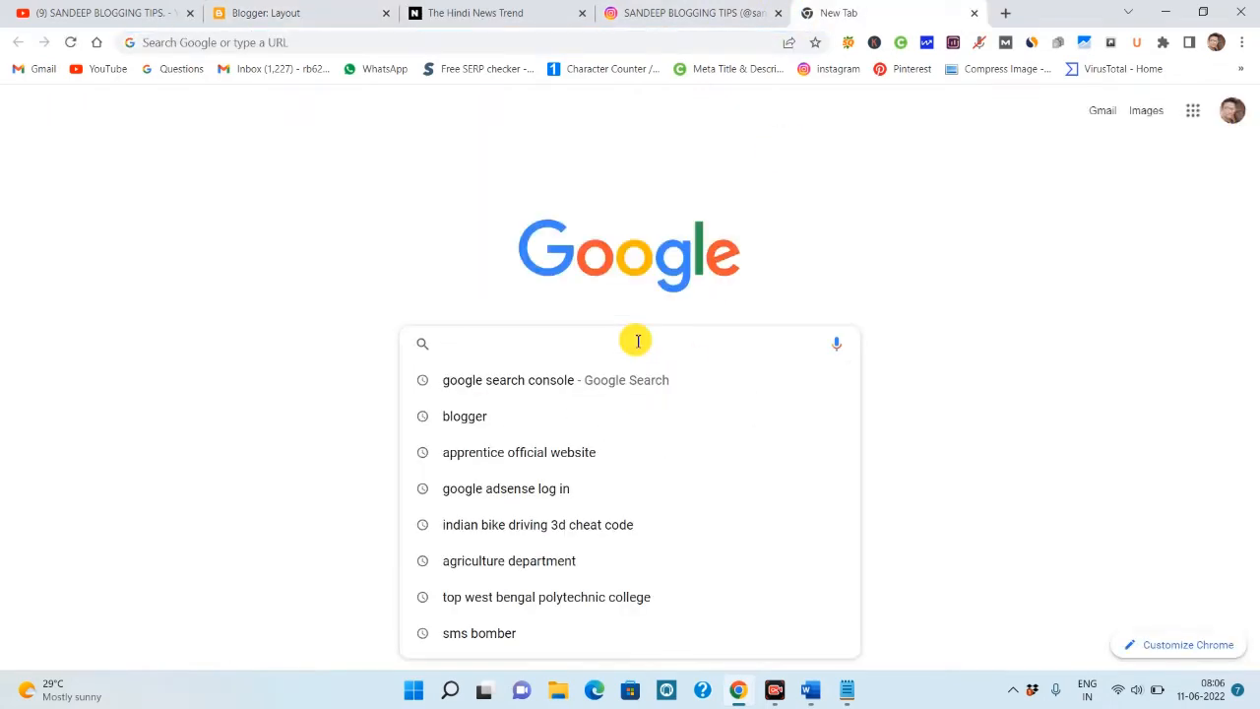
text(priv)
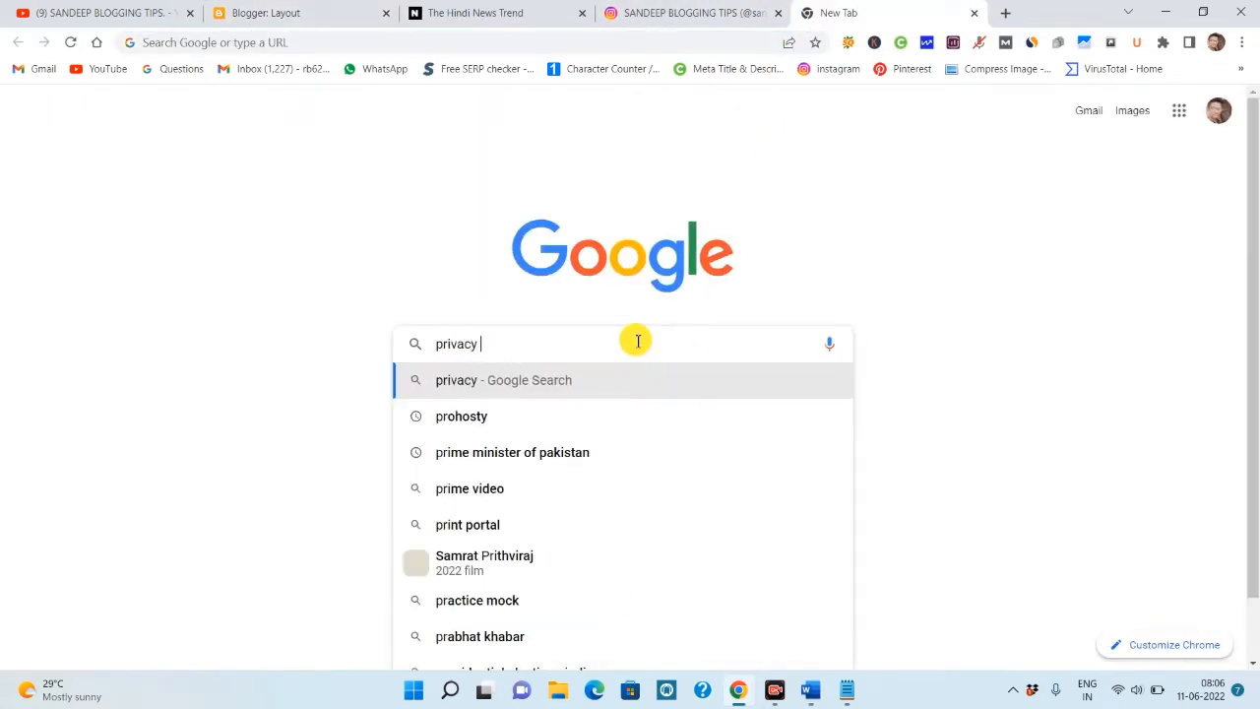
text(acy)
text(policy generator)
key(Return)
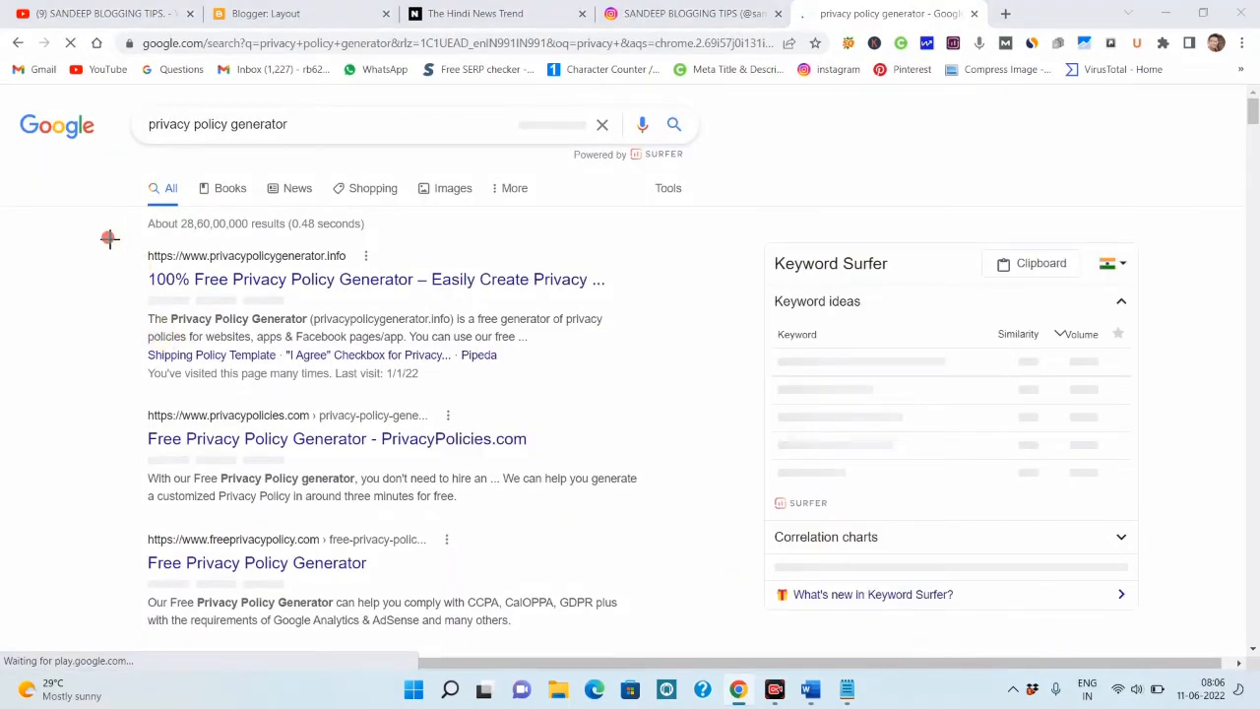
Open the privacypolicygenerator.info result and examine its company name, website name and website URL fields
drag(106, 236, 571, 315)
drag(309, 248, 482, 278)
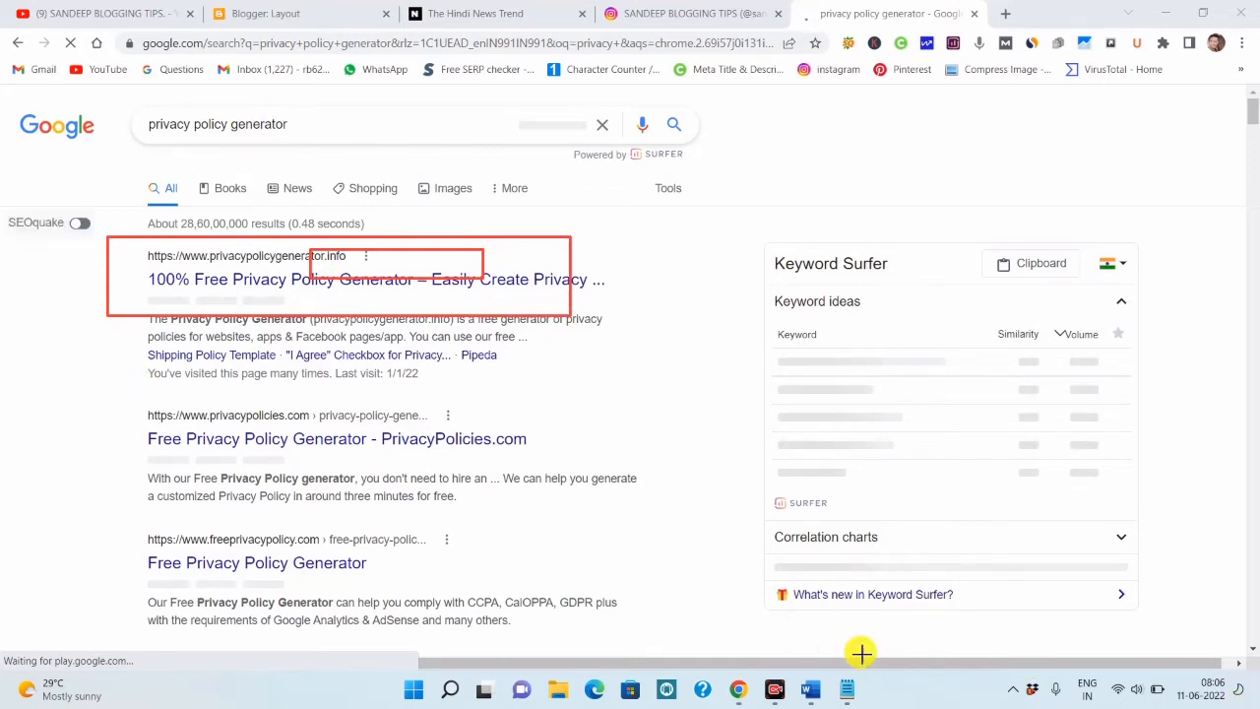
key(Escape)
click(417, 281)
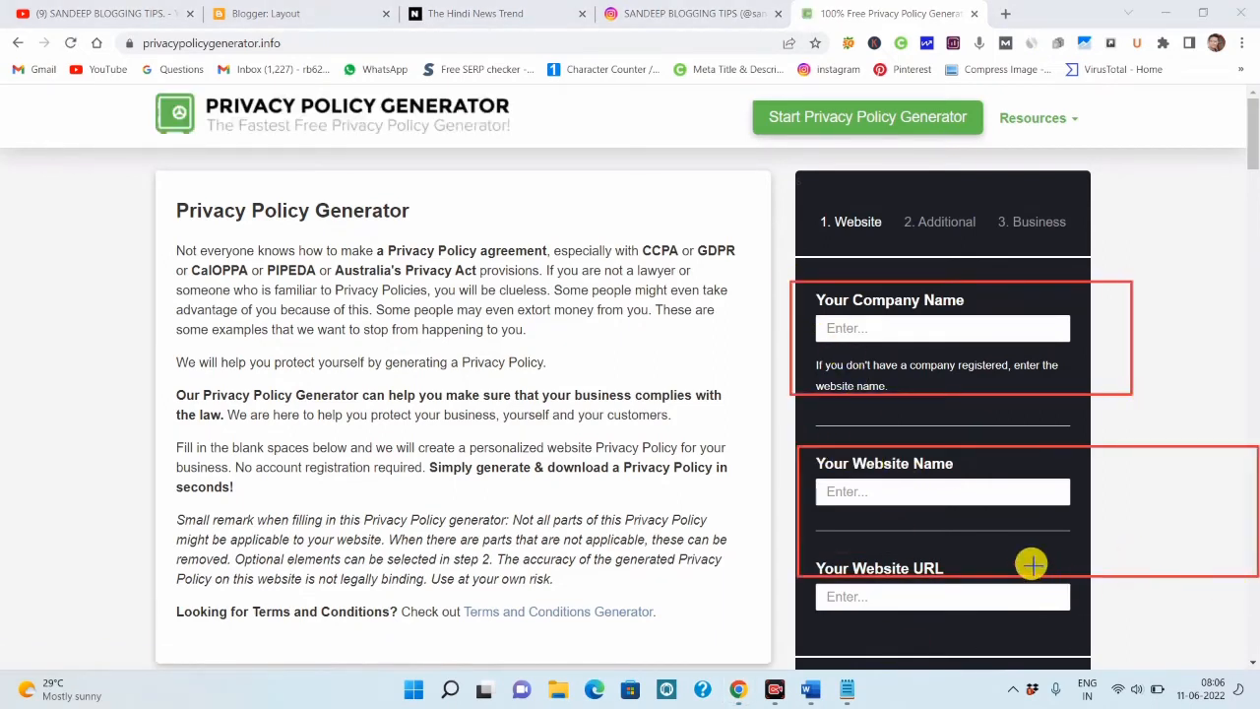
mouse_move(807, 558)
mouse_down()
mouse_move(1022, 616)
mouse_move(1102, 602)
mouse_up()
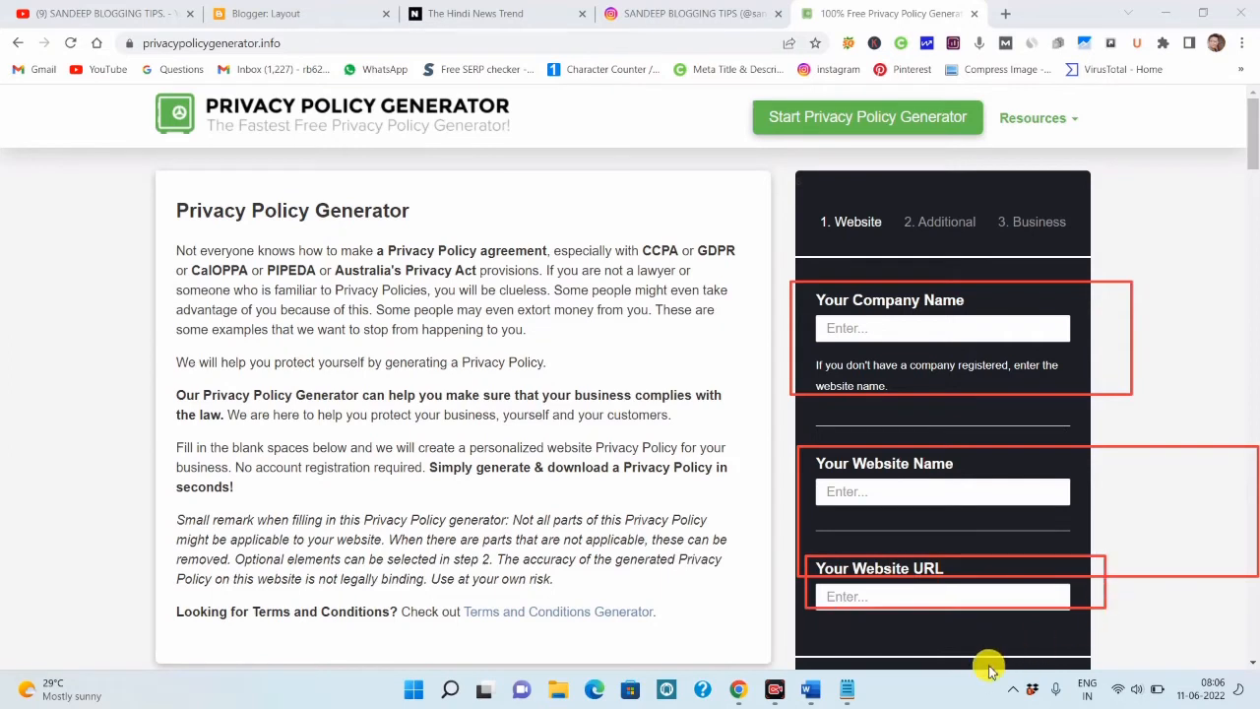
key(Escape)
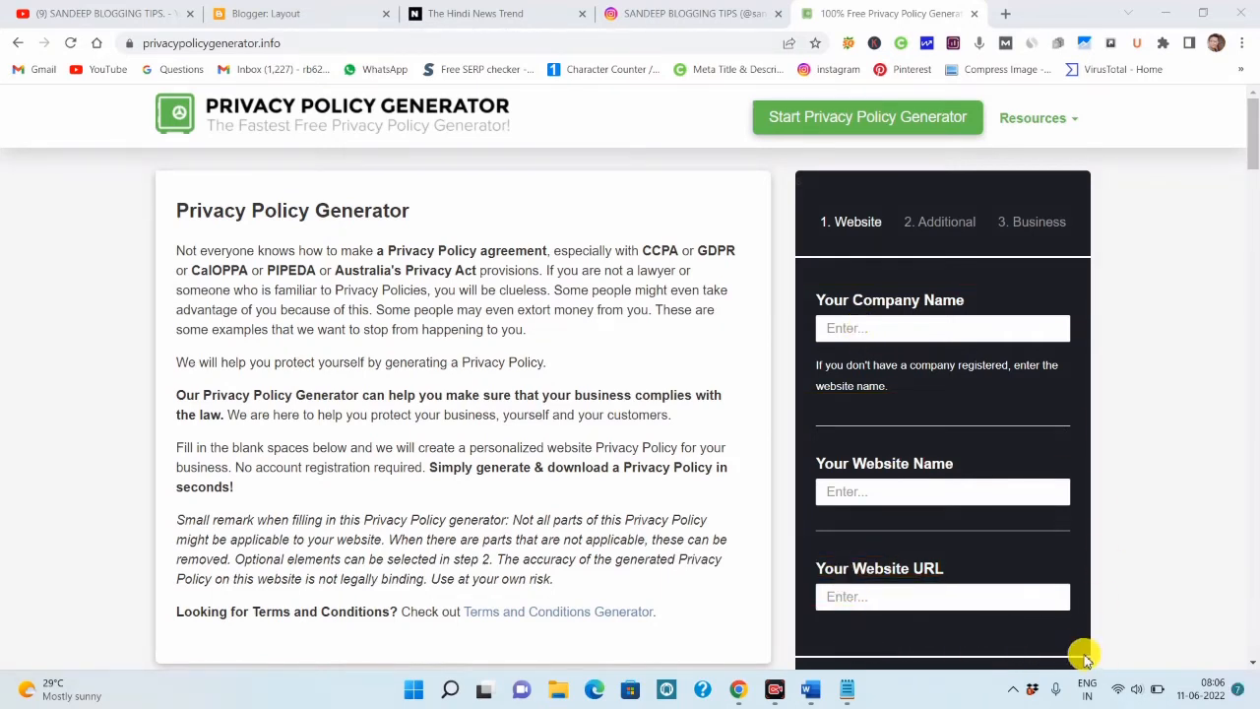
Check the site name on the blog's home page, and enter "The Hindi News Trend" as company name and "The Hindi News Trends" as website name
click(475, 13)
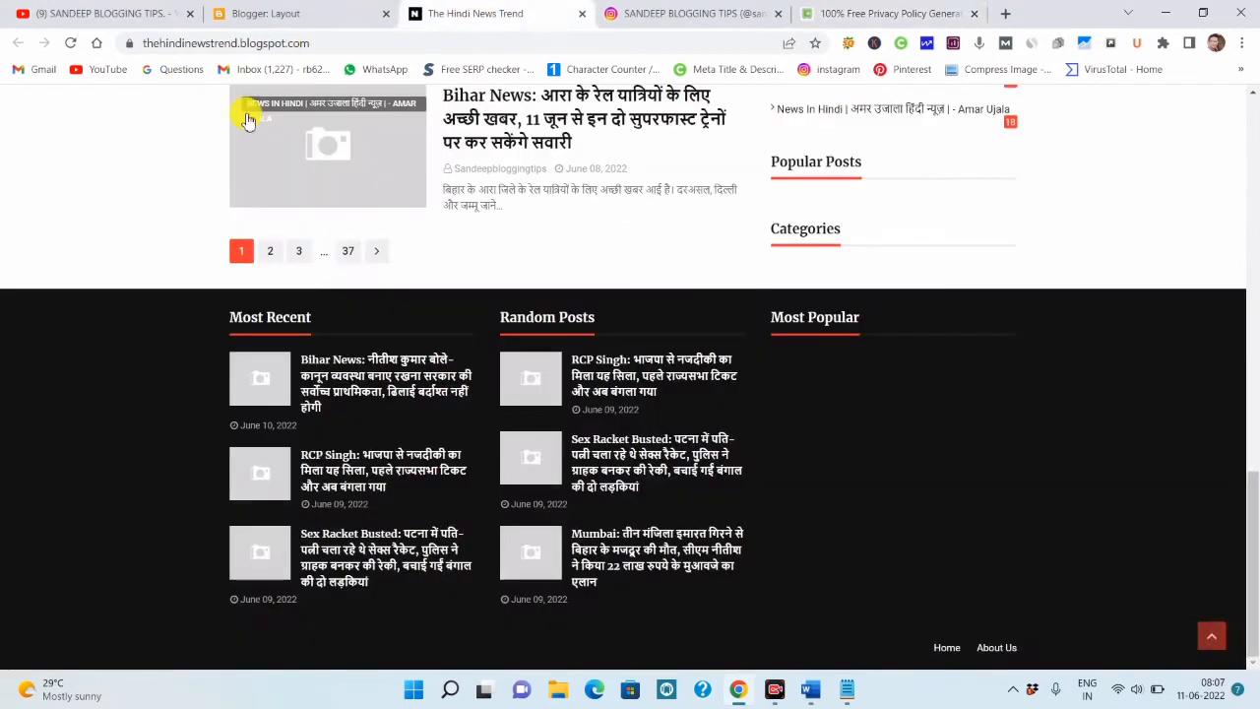
scroll(315, 197, up, 1)
scroll(382, 219, up, 5)
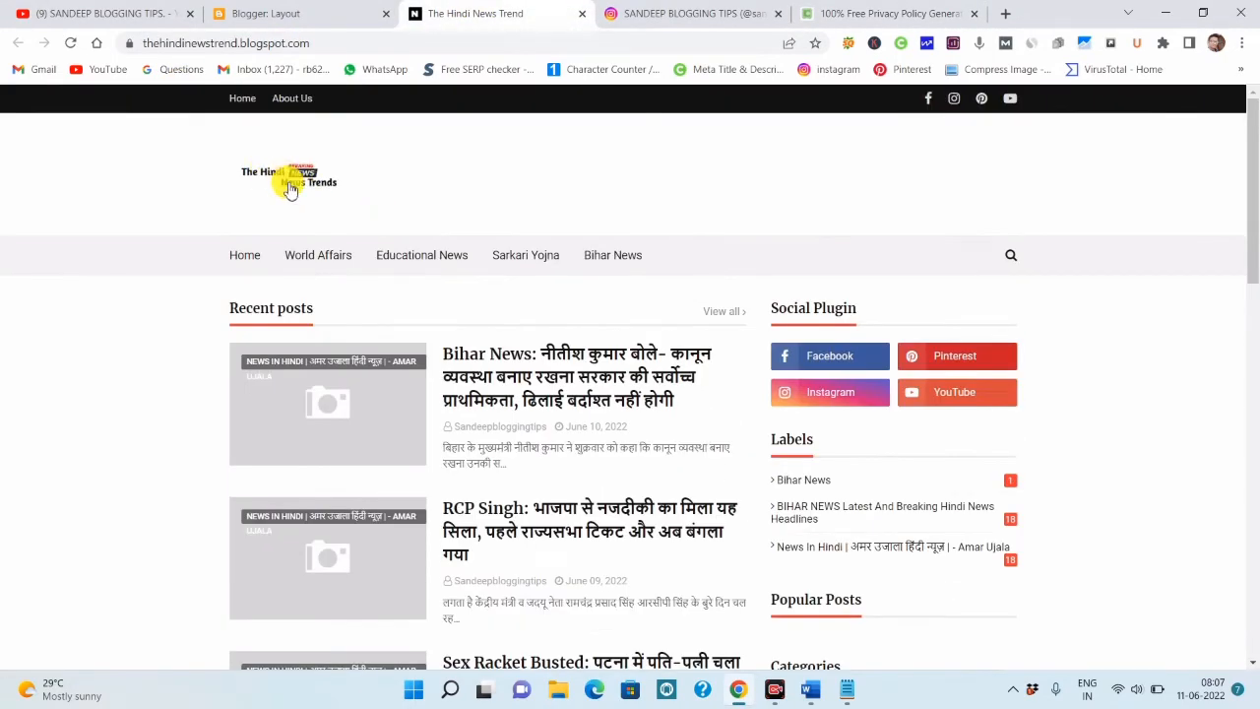
click(866, 16)
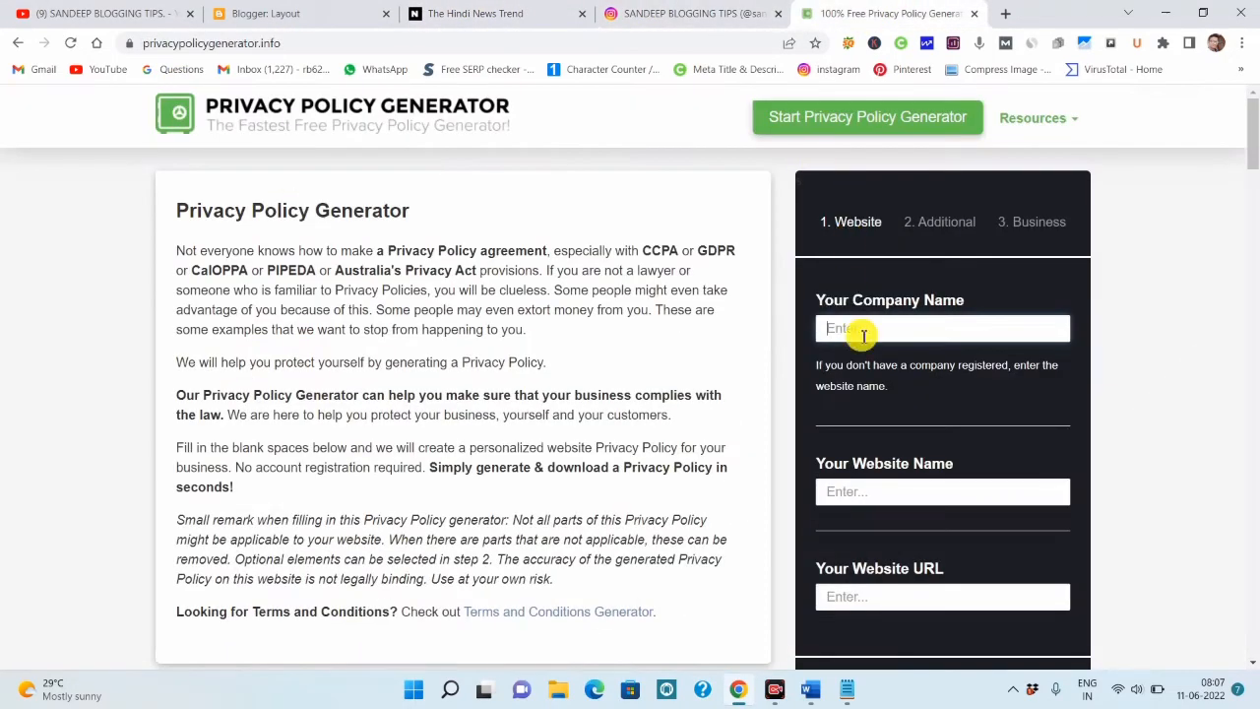
text(The Hindi News Trend)
key(Tab)
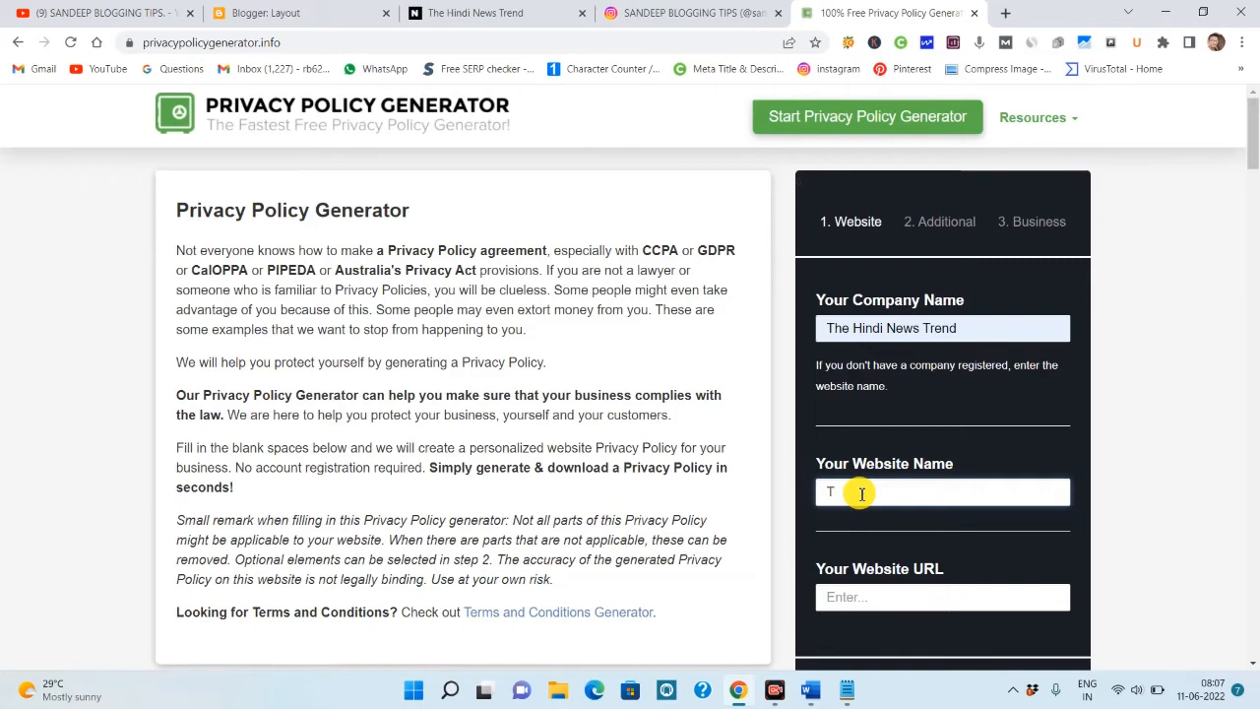
text(The Hindi News Trends)
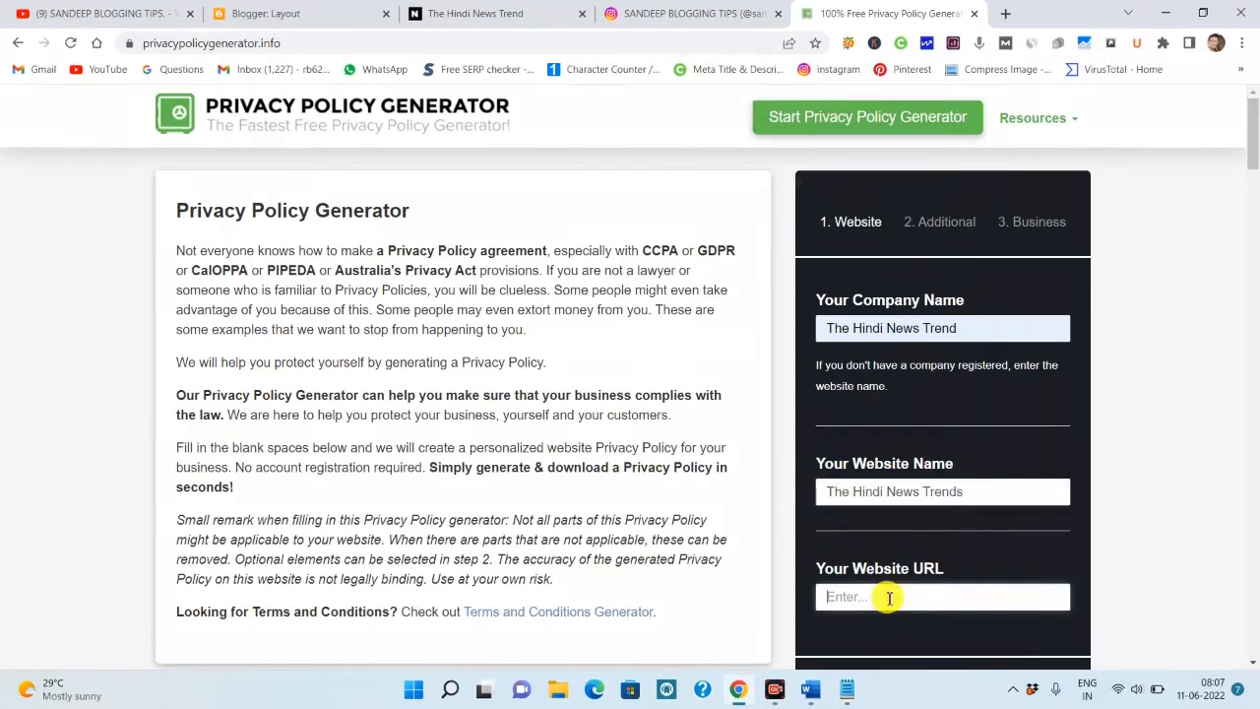
scroll(1007, 590, down, 2)
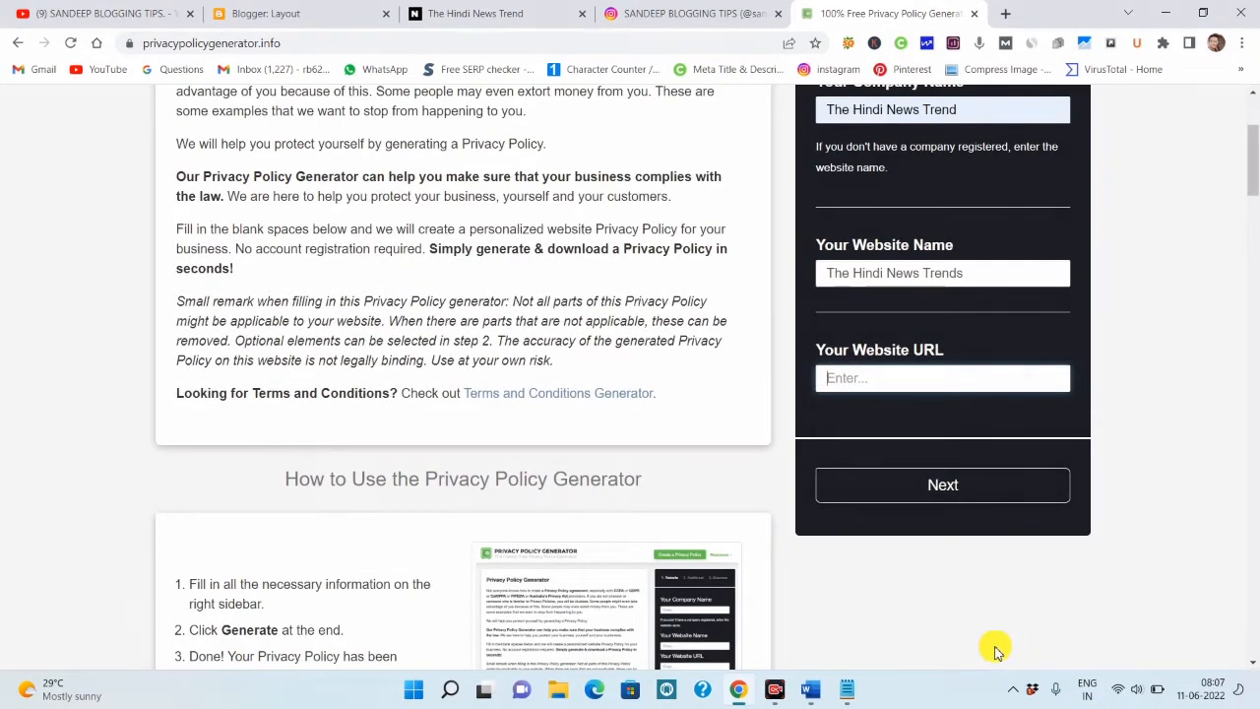
drag(787, 309, 1106, 448)
click(476, 13)
click(293, 42)
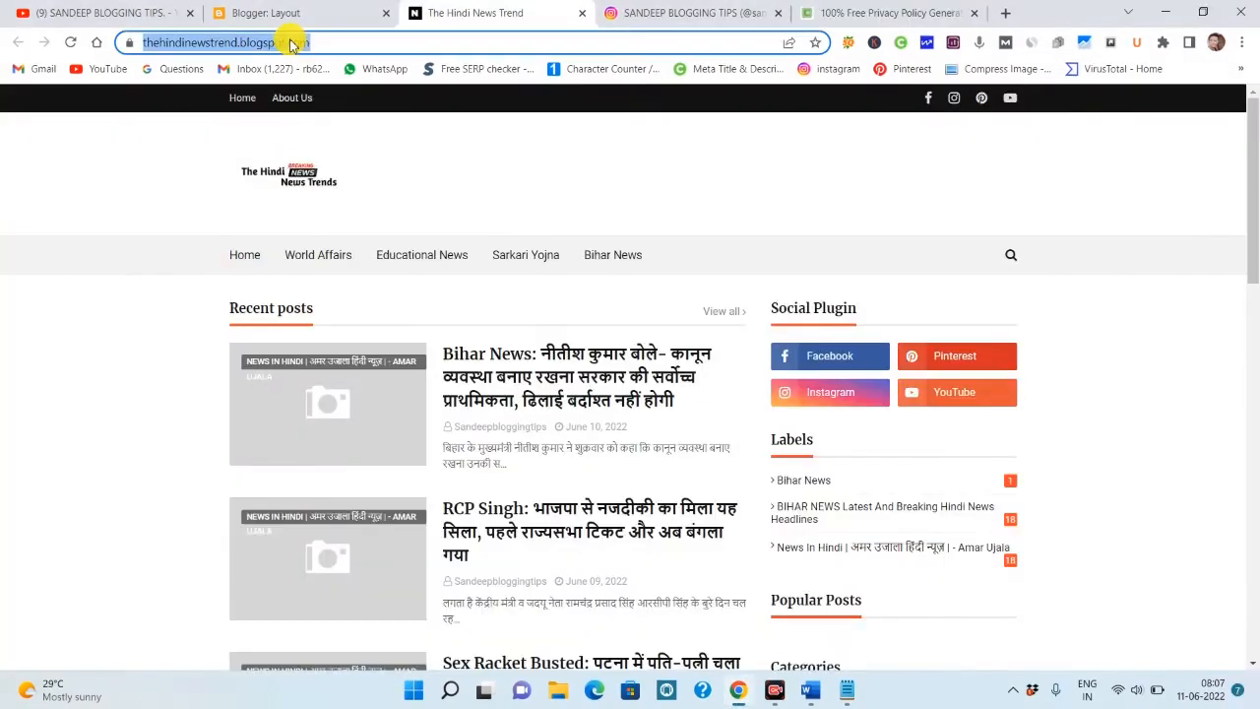
right_click(293, 39)
click(327, 160)
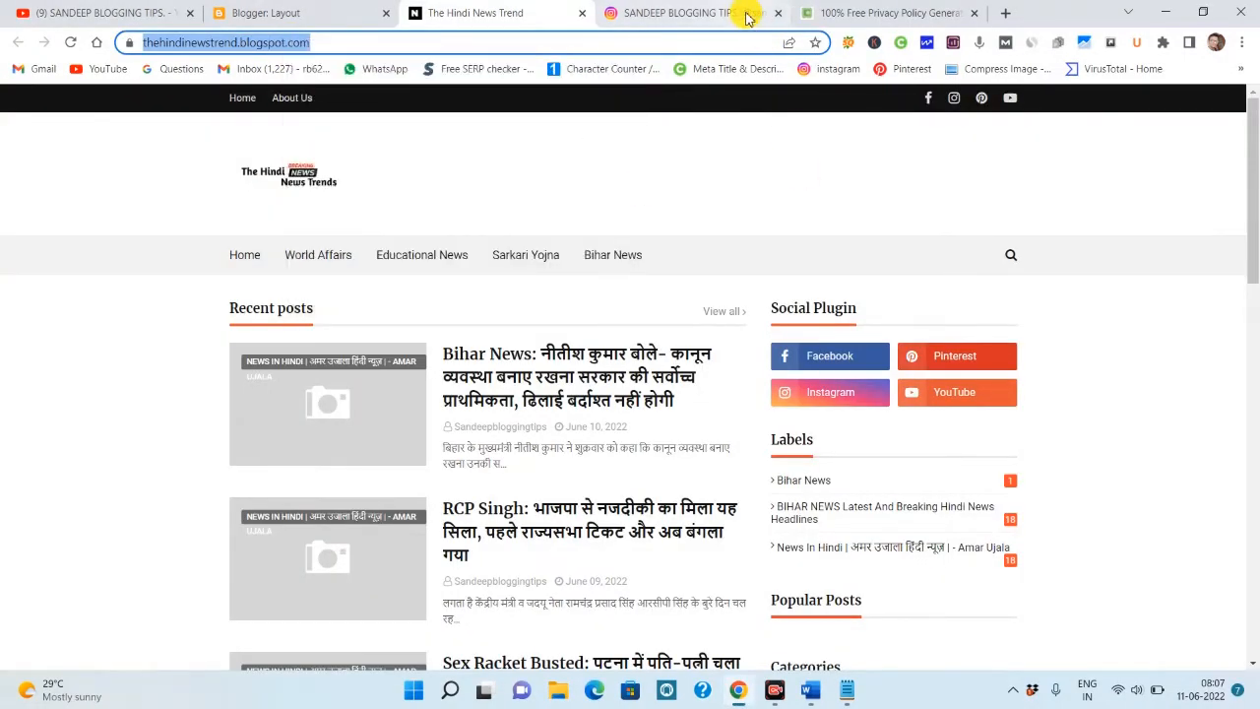
click(856, 13)
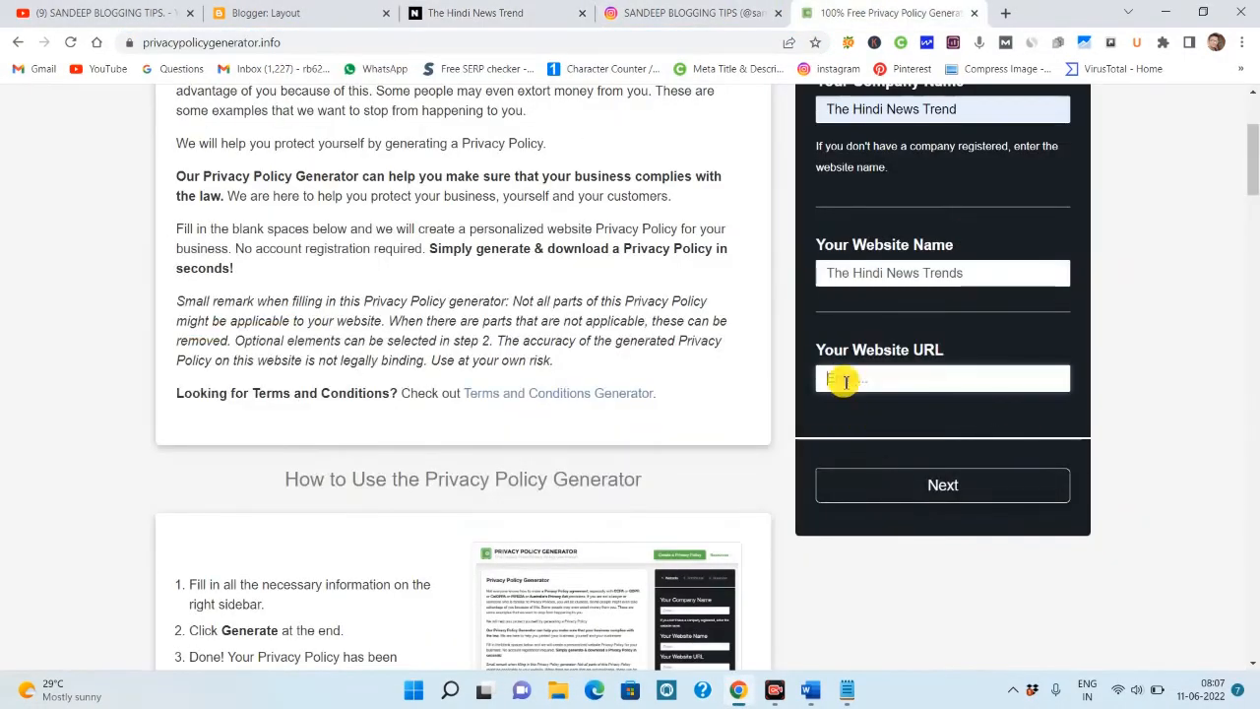
right_click(847, 366)
click(888, 192)
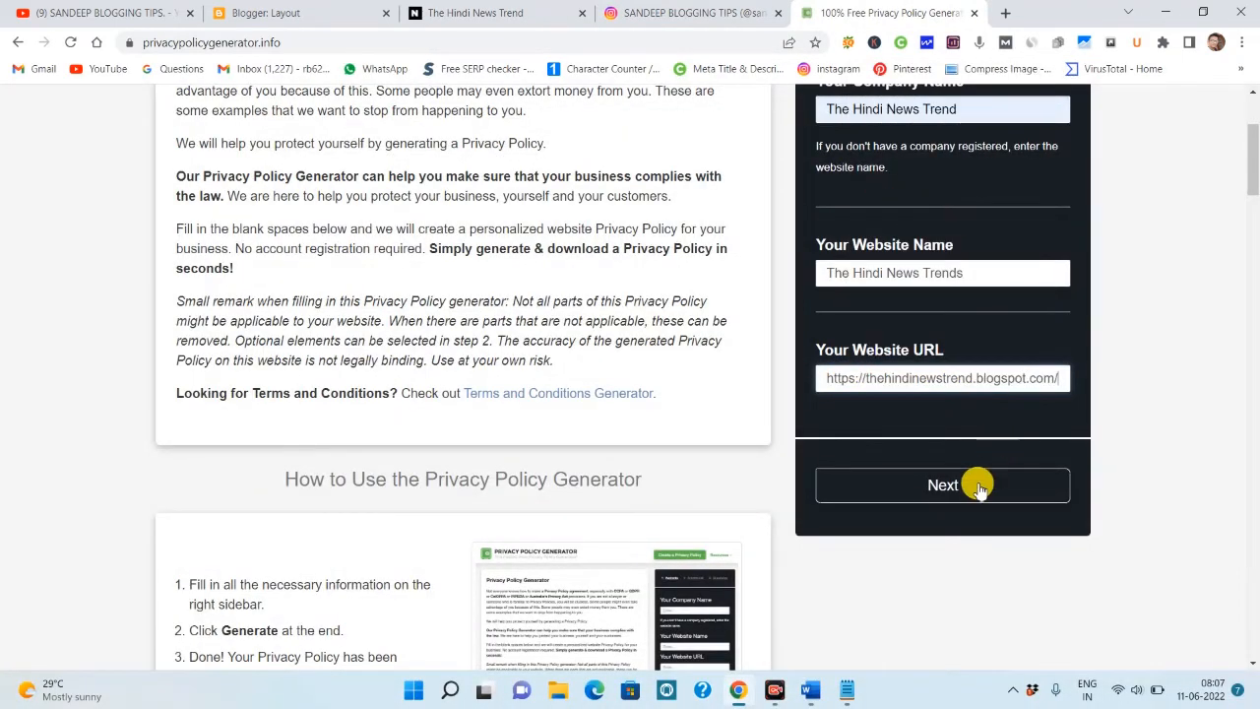
click(970, 483)
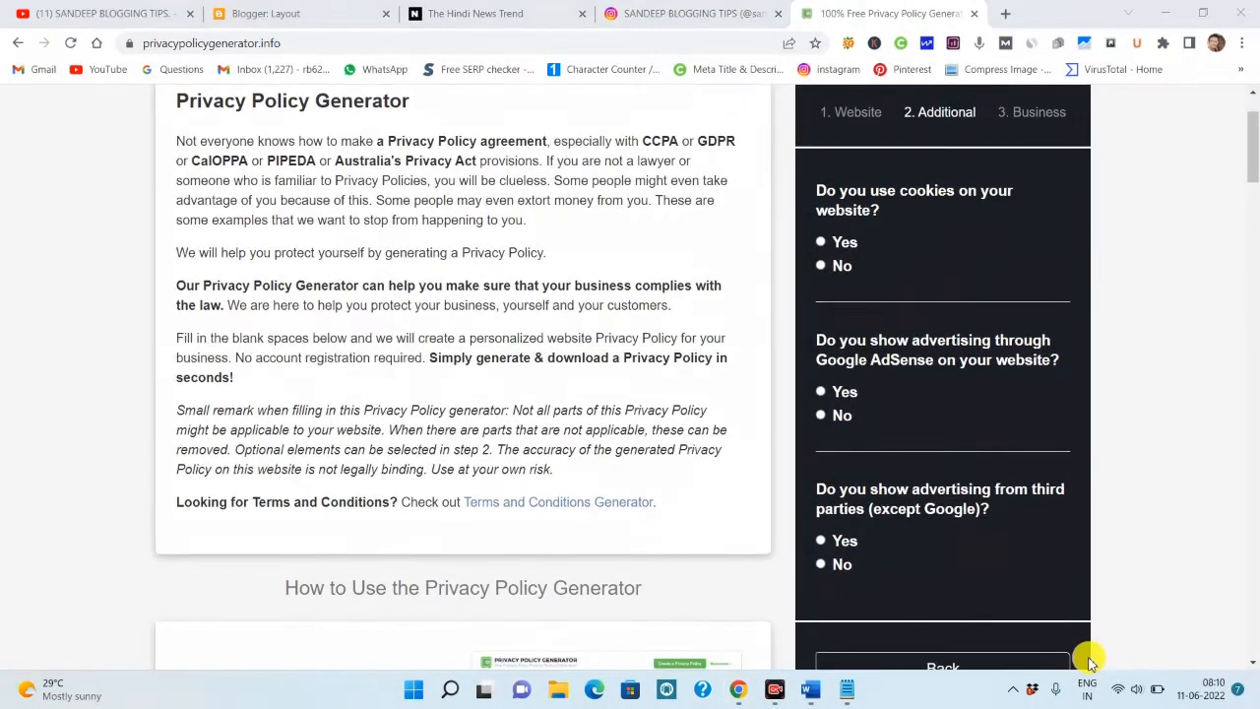
Examine the generator's questions about cookies, Google AdSense advertising and third-party advertising
click(1054, 658)
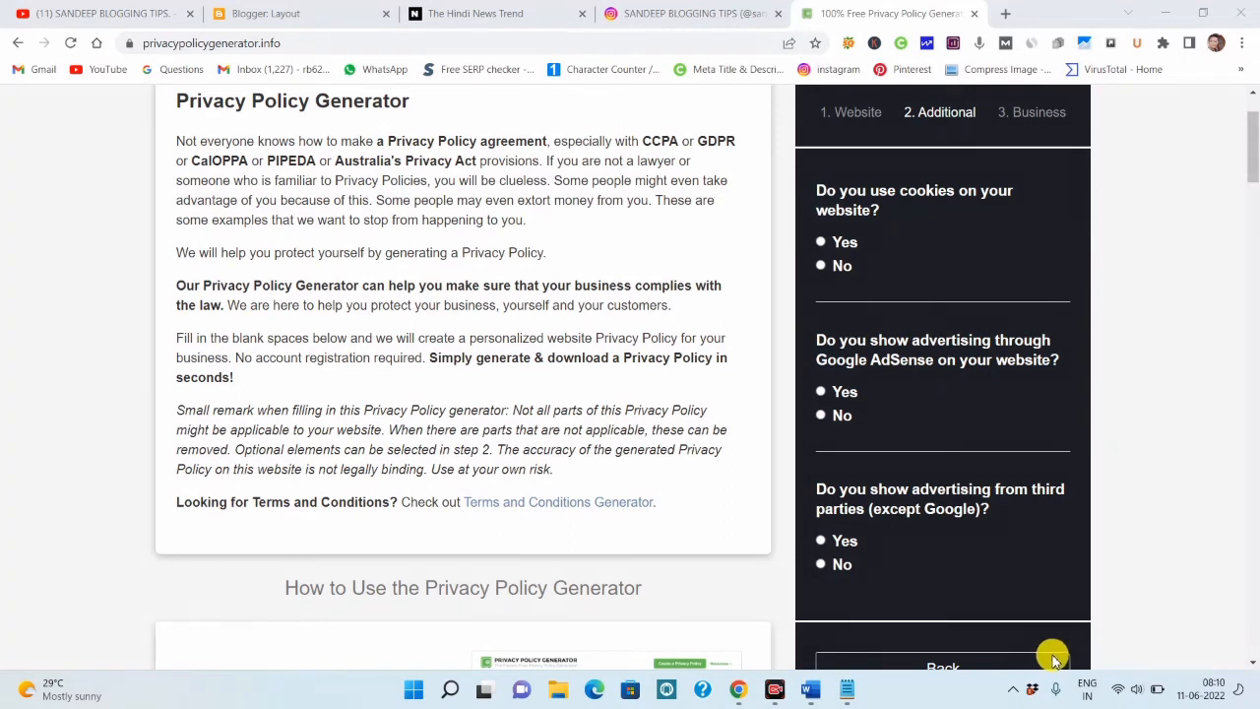
click(900, 647)
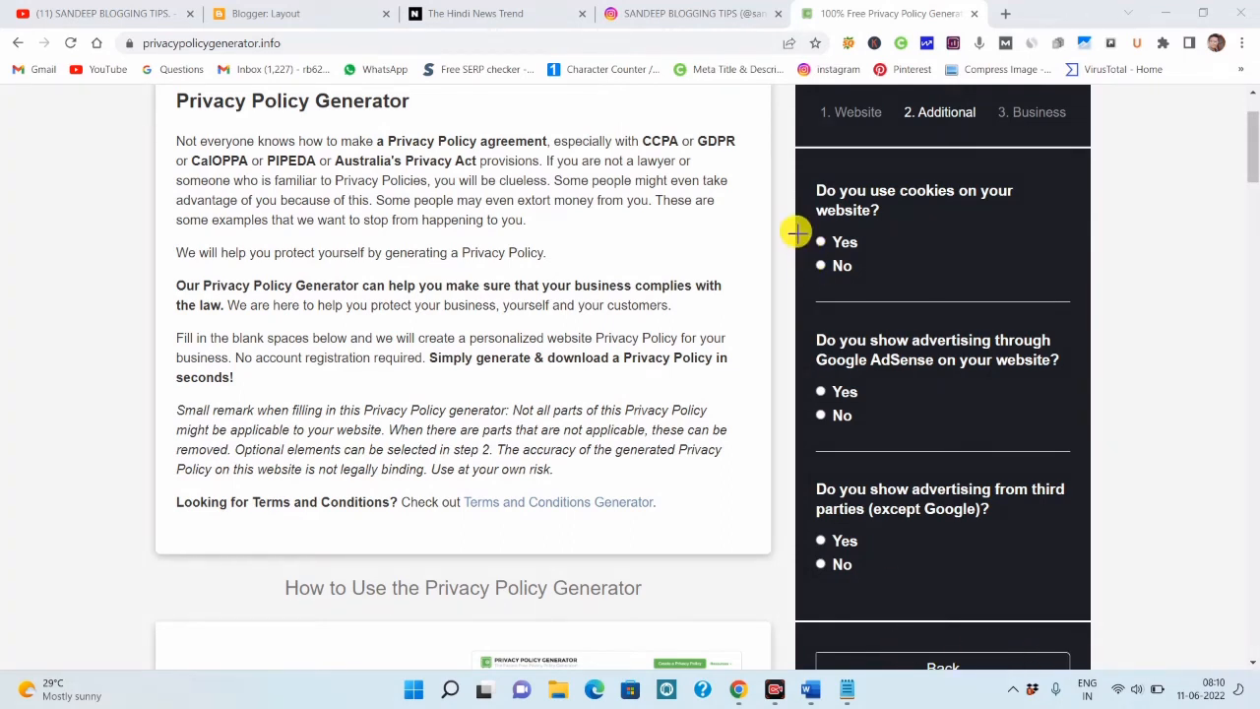
drag(795, 232, 1035, 305)
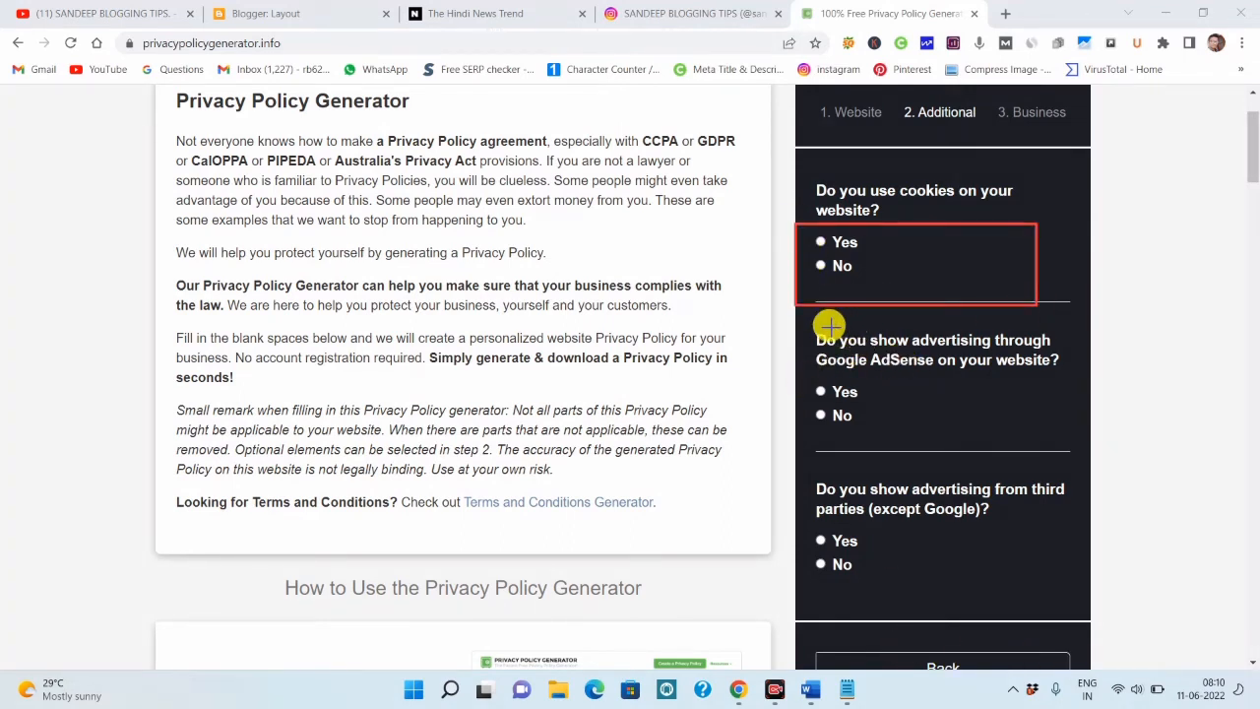
drag(996, 390, 1103, 402)
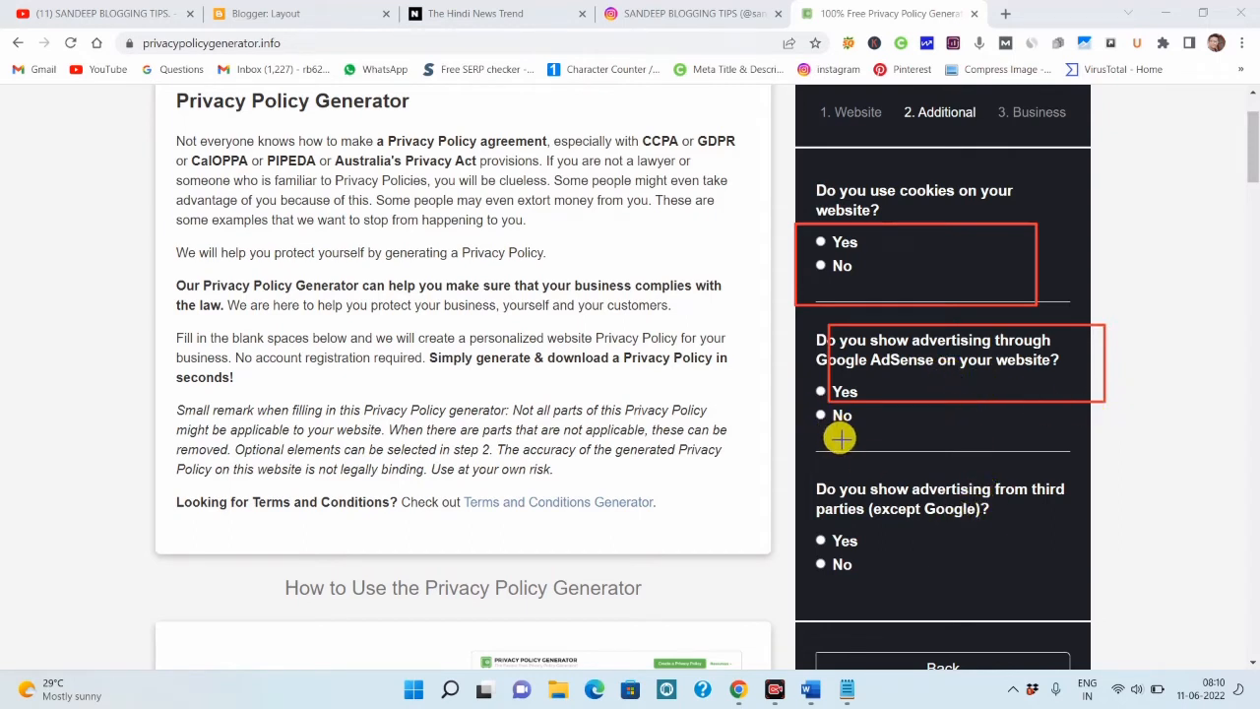
drag(803, 379, 927, 412)
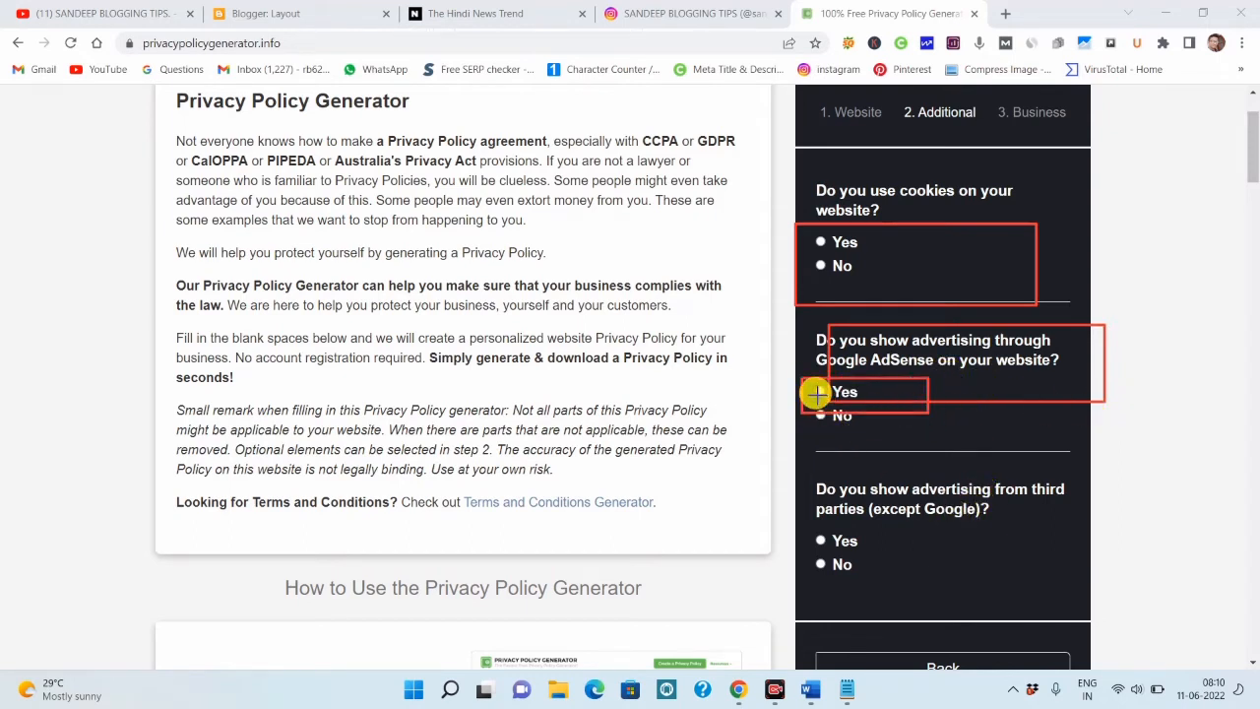
mouse_move(816, 476)
mouse_down()
mouse_move(997, 564)
mouse_move(1096, 526)
mouse_up()
drag(887, 484, 1087, 535)
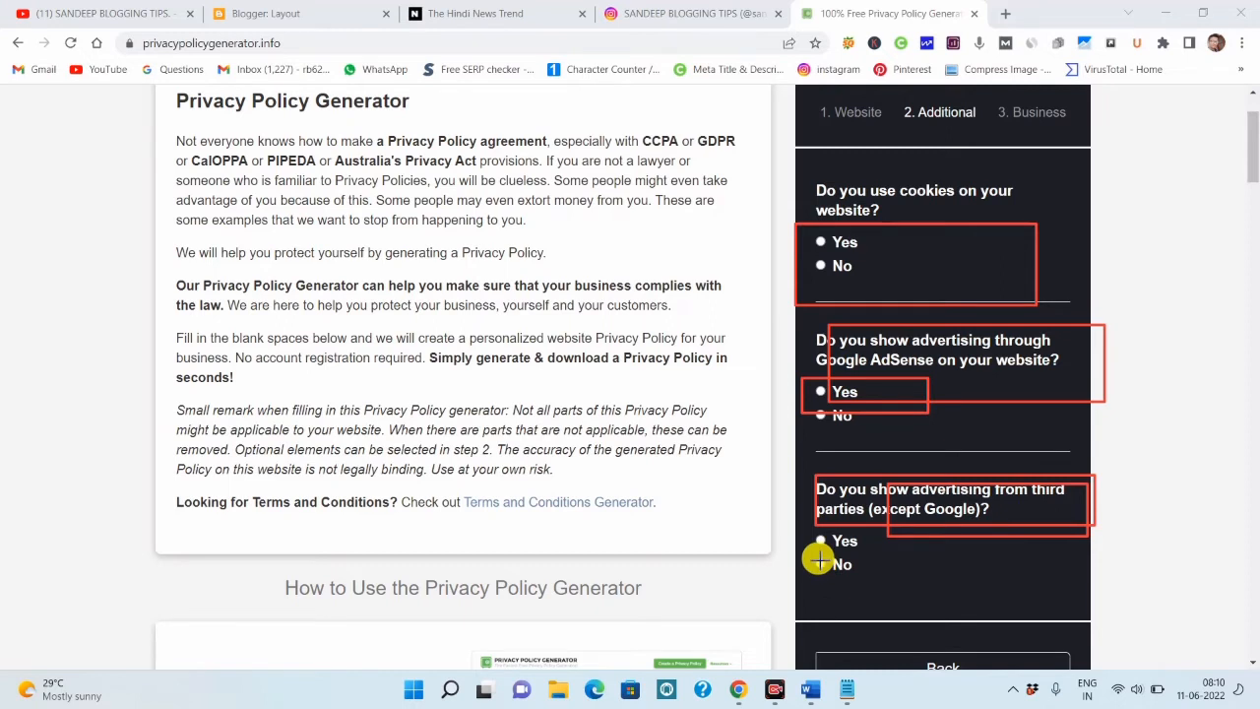
drag(815, 554, 1023, 620)
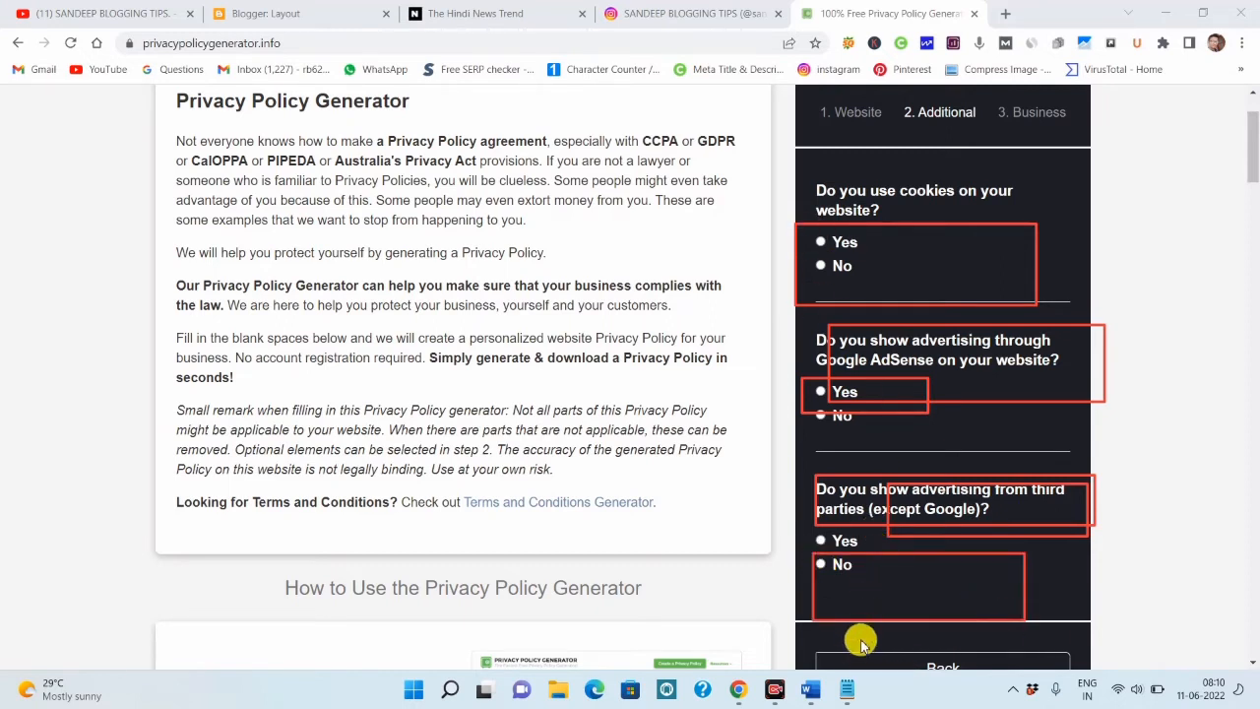
key(Escape)
Answer Yes for cookies, Yes for Google AdSense advertising and No for third-party advertising, and continue to the business details
click(820, 241)
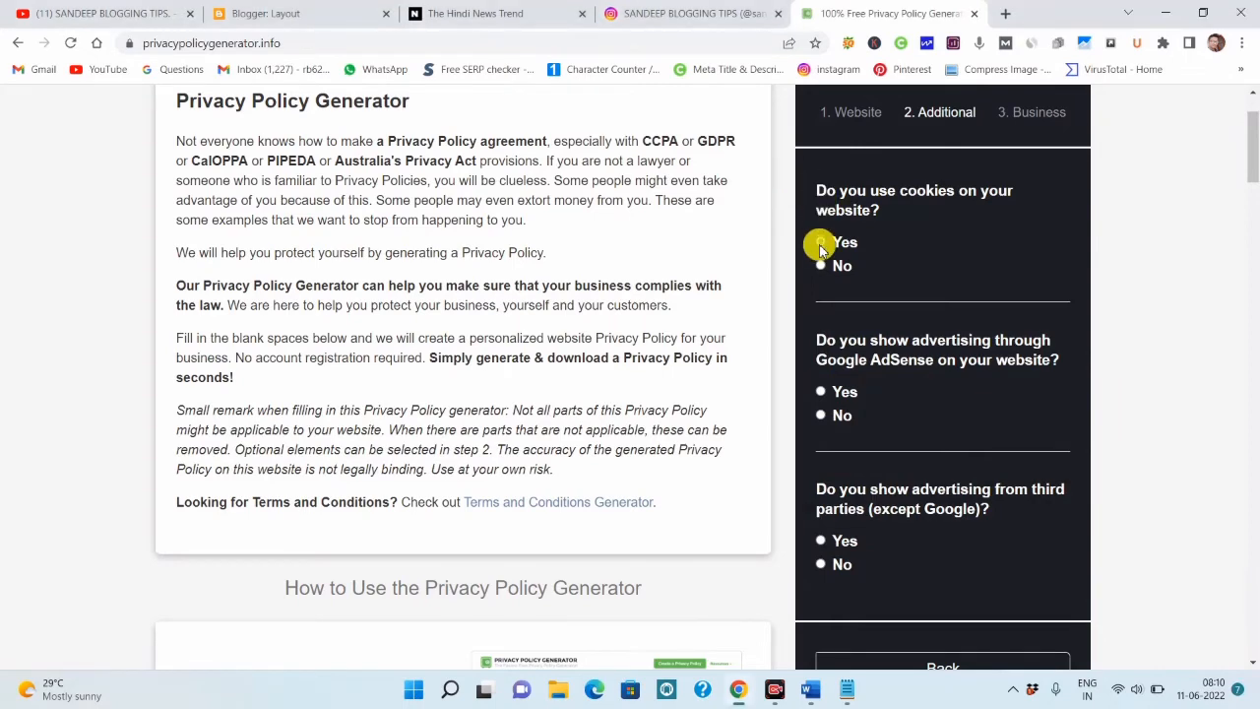
click(820, 391)
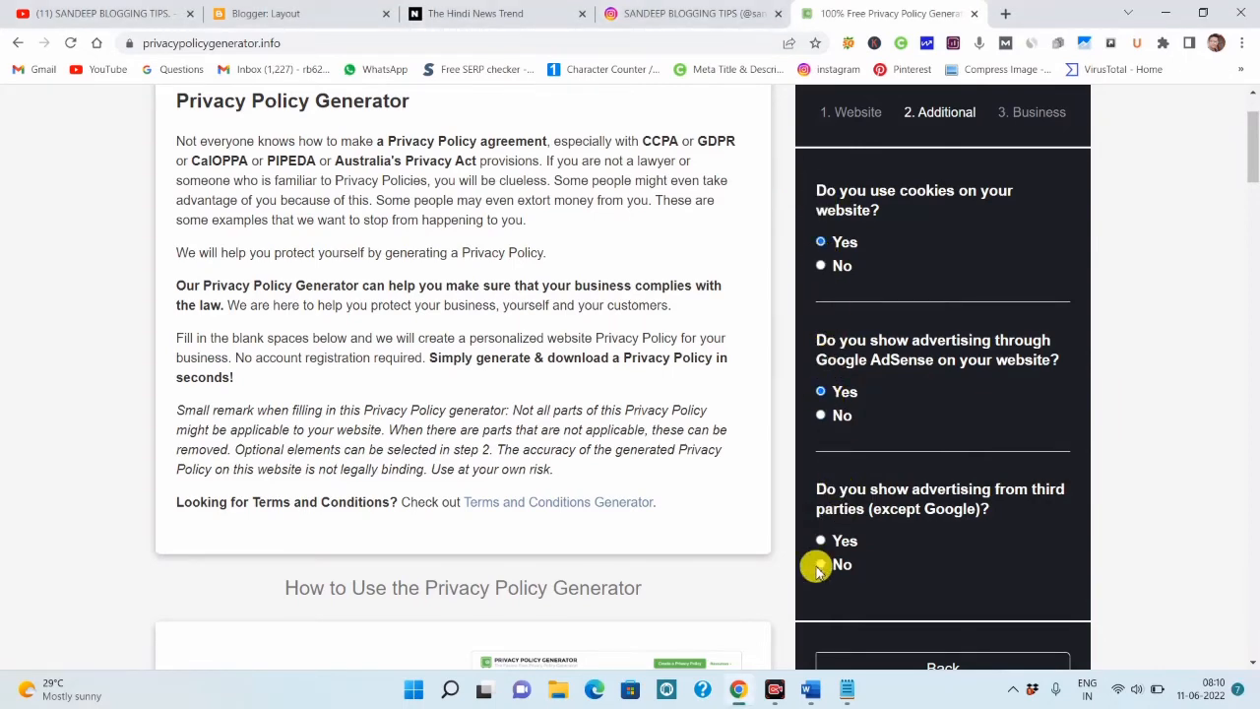
click(824, 563)
scroll(886, 541, down, 3)
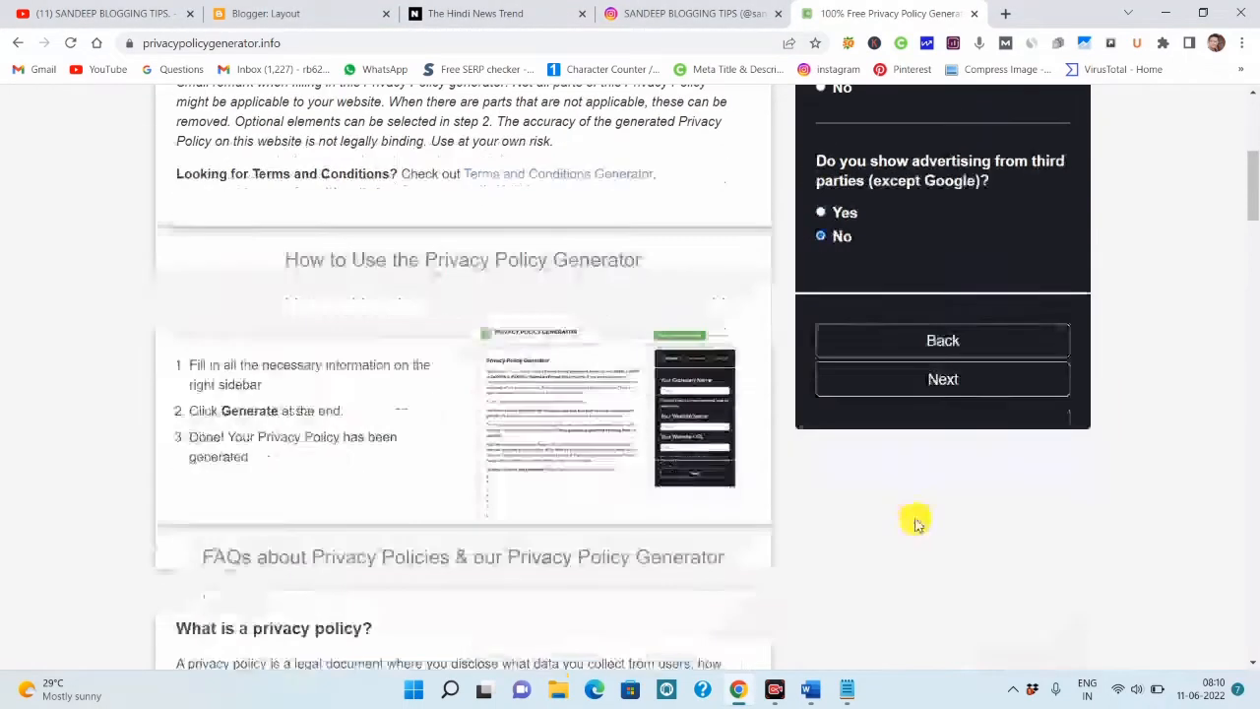
click(936, 380)
Set the business country to India and the state to Bihar
click(868, 227)
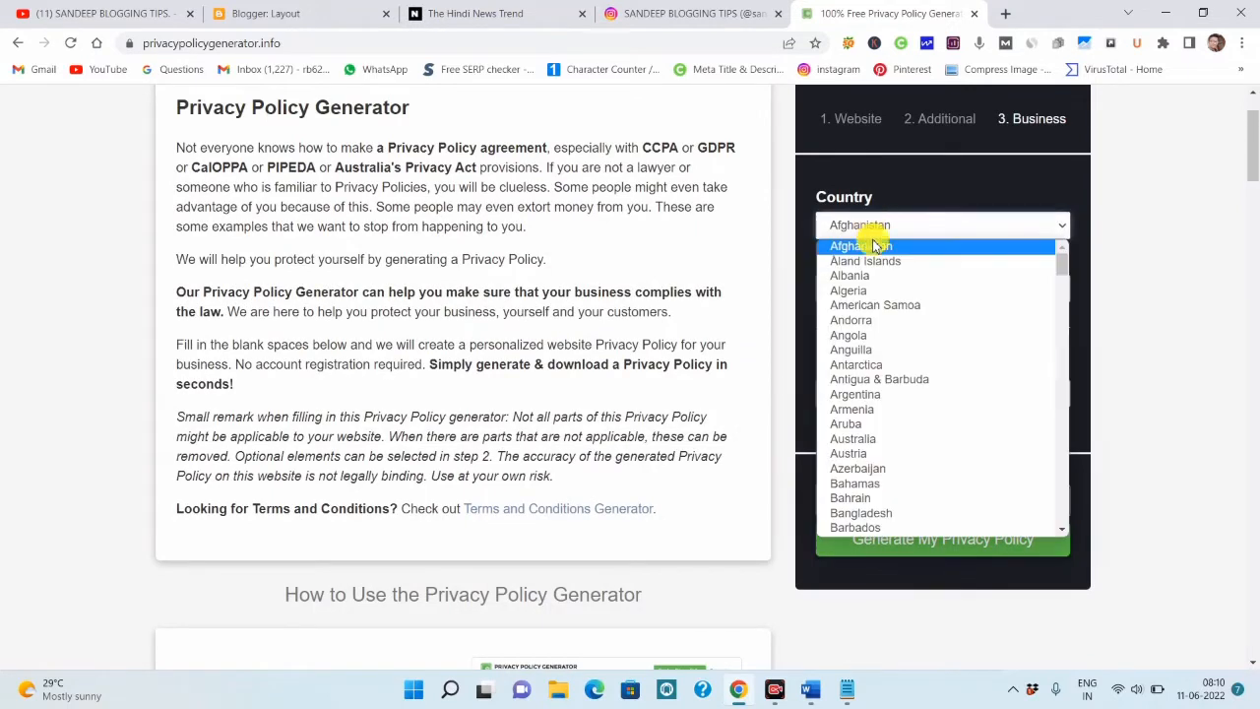
text(india)
key(Return)
click(879, 294)
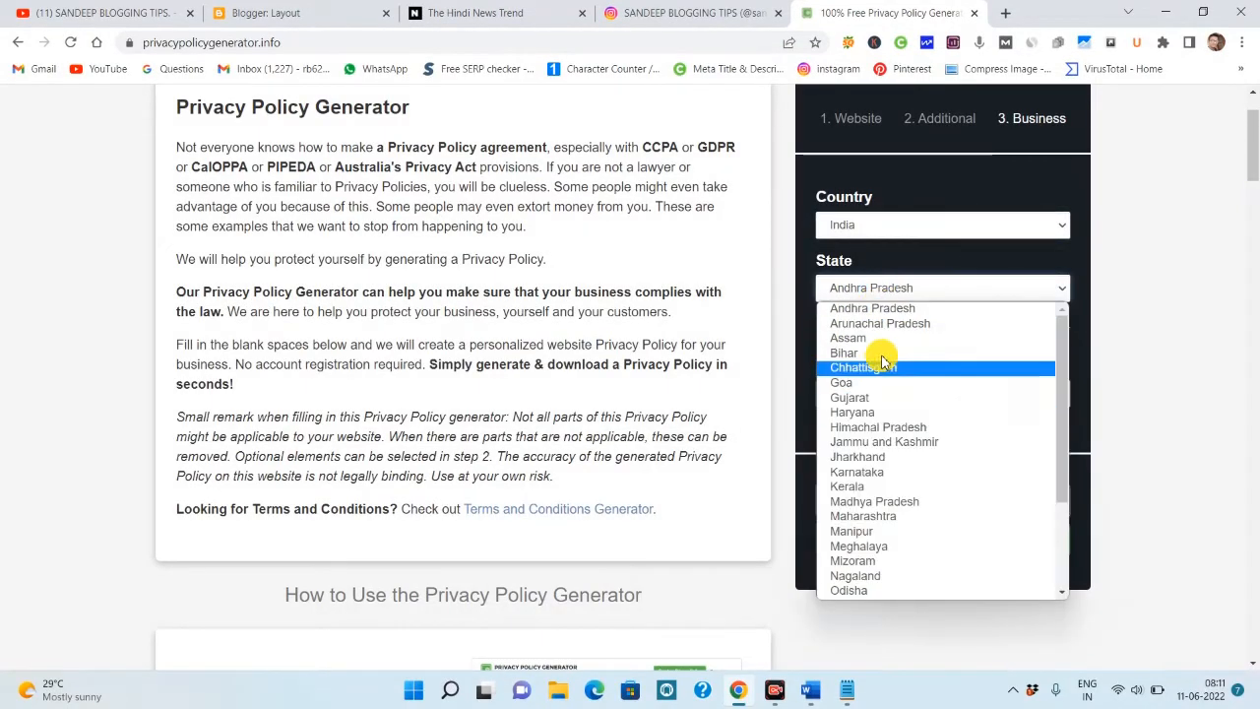
click(878, 356)
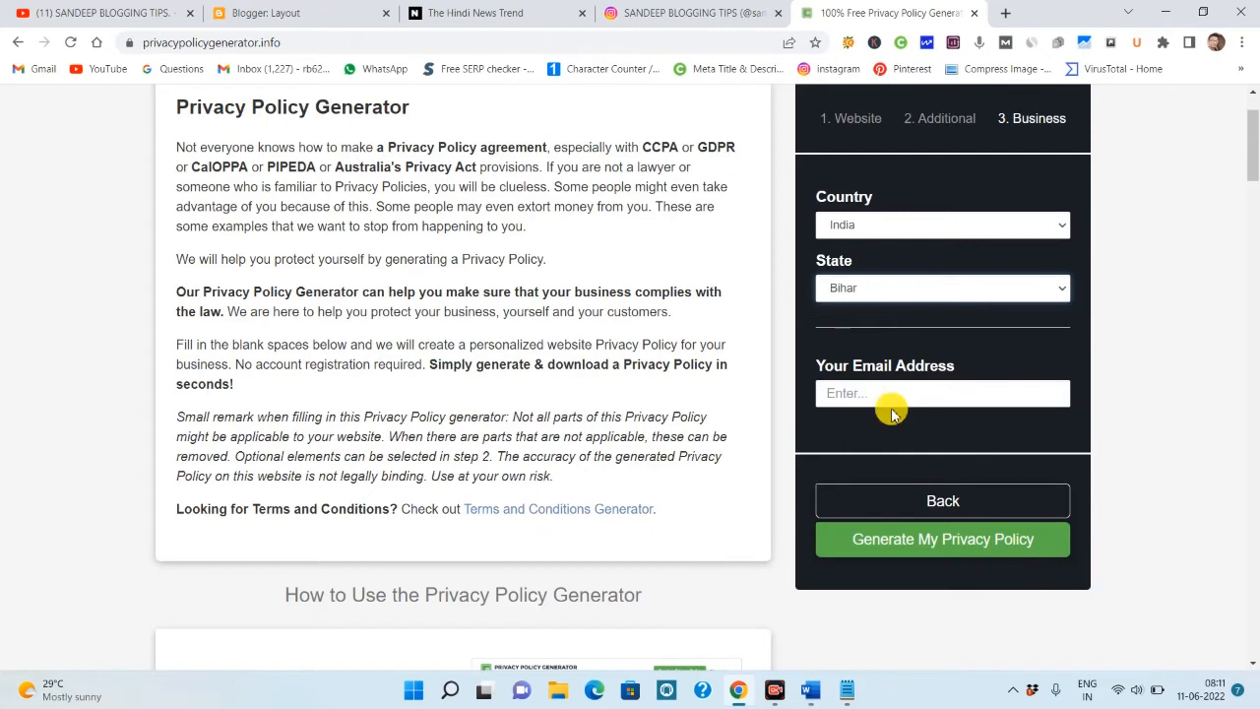
Fill in the contact's e-mail address and generate the privacy policy
click(889, 397)
click(905, 435)
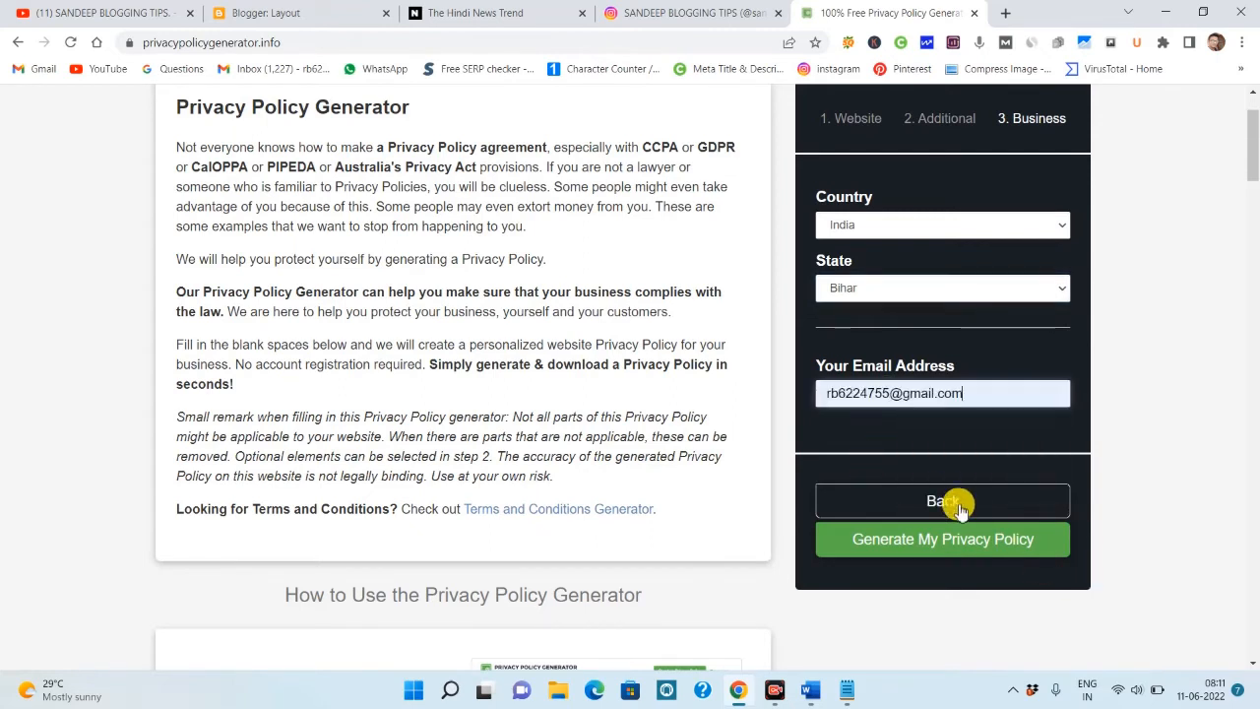
click(921, 545)
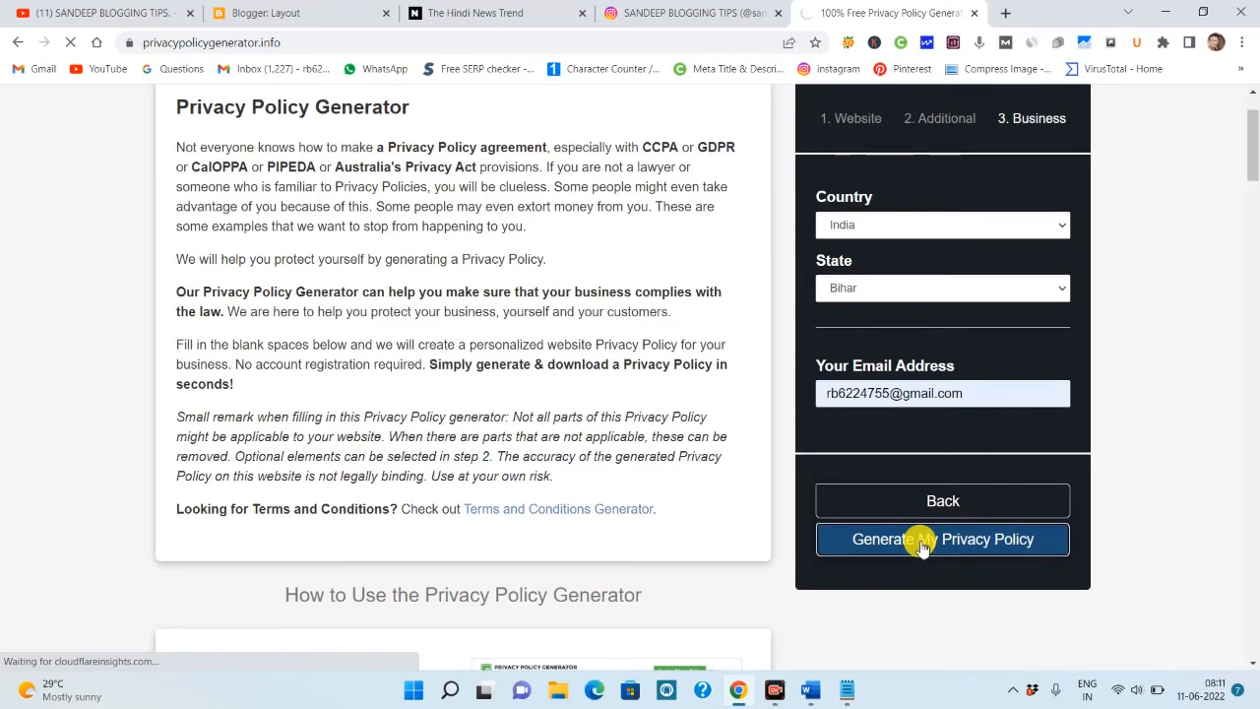
Copy the complete HTML text of the generated privacy policy
scroll(898, 471, down, 5)
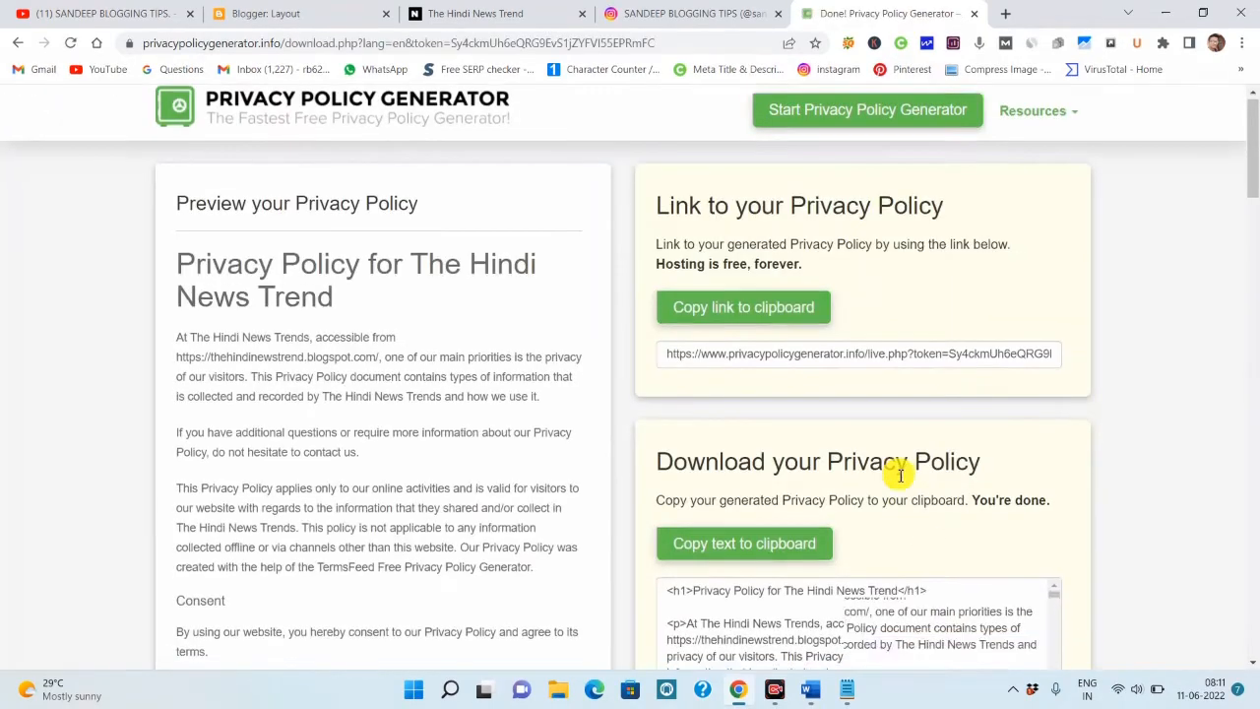
scroll(809, 417, up, 1)
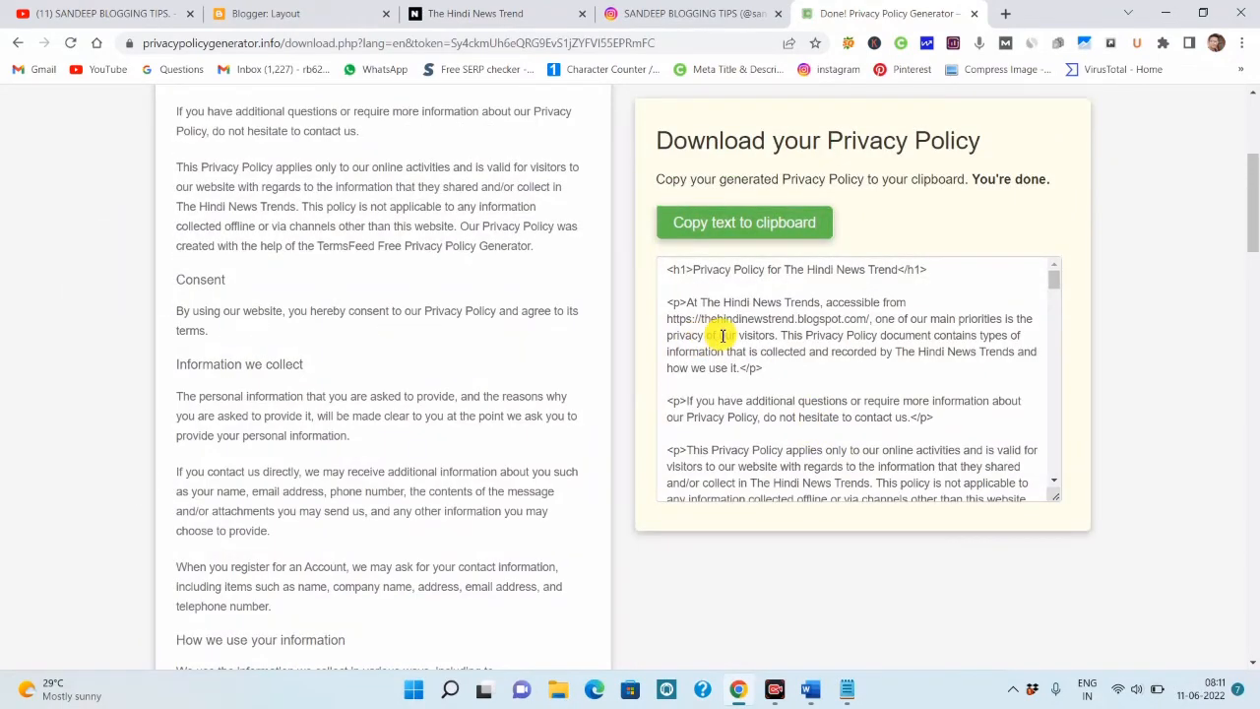
drag(669, 271, 910, 466)
click(801, 362)
key(ctrl+a)
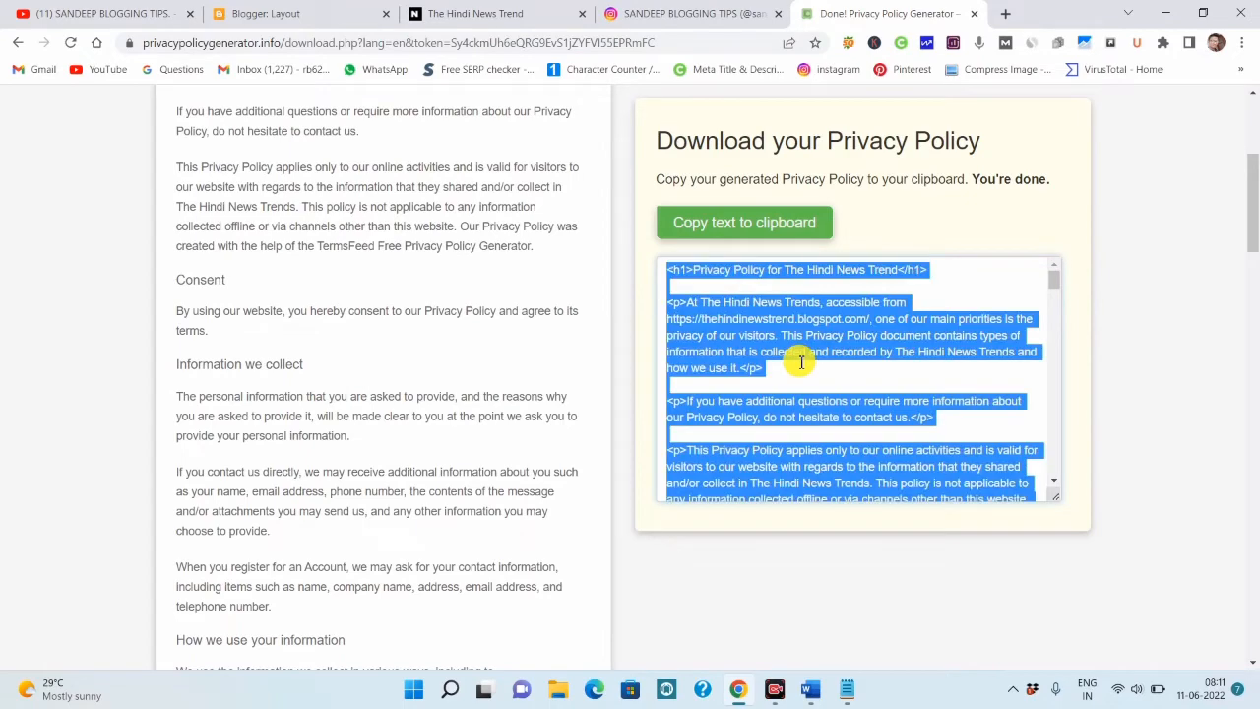
Return to Blogger and create a new page for The Hindi News Trend blog
click(295, 13)
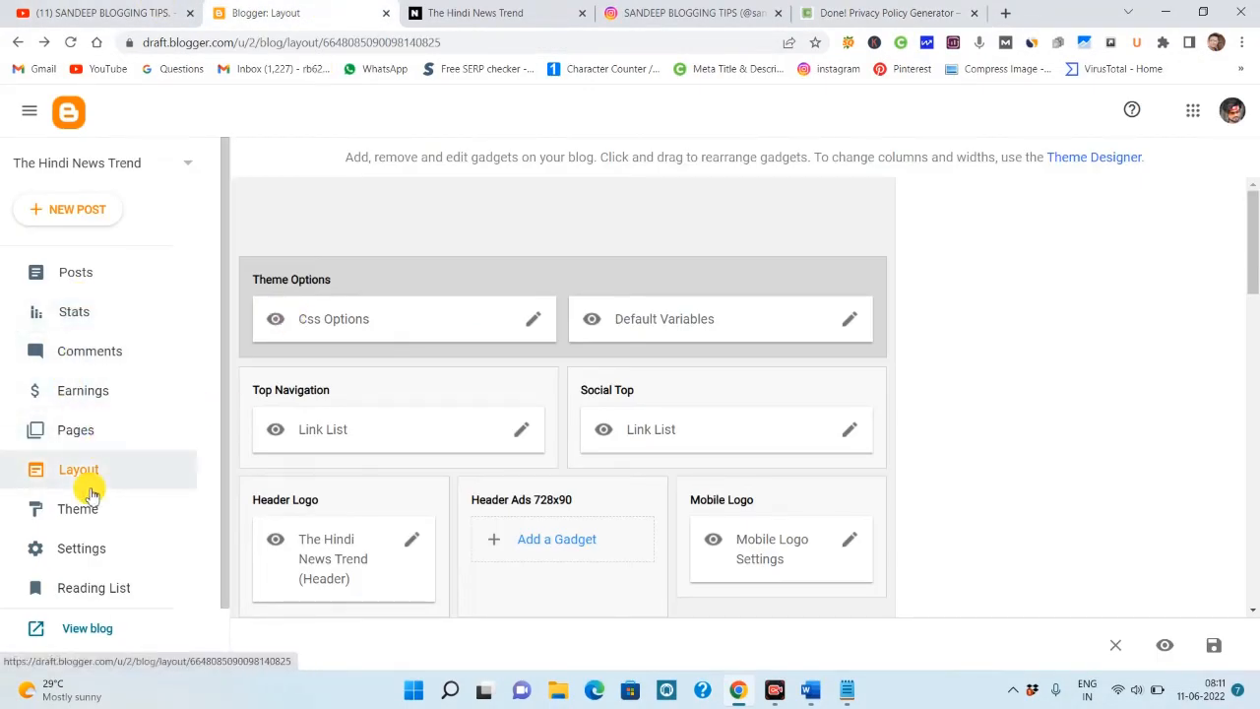
click(94, 443)
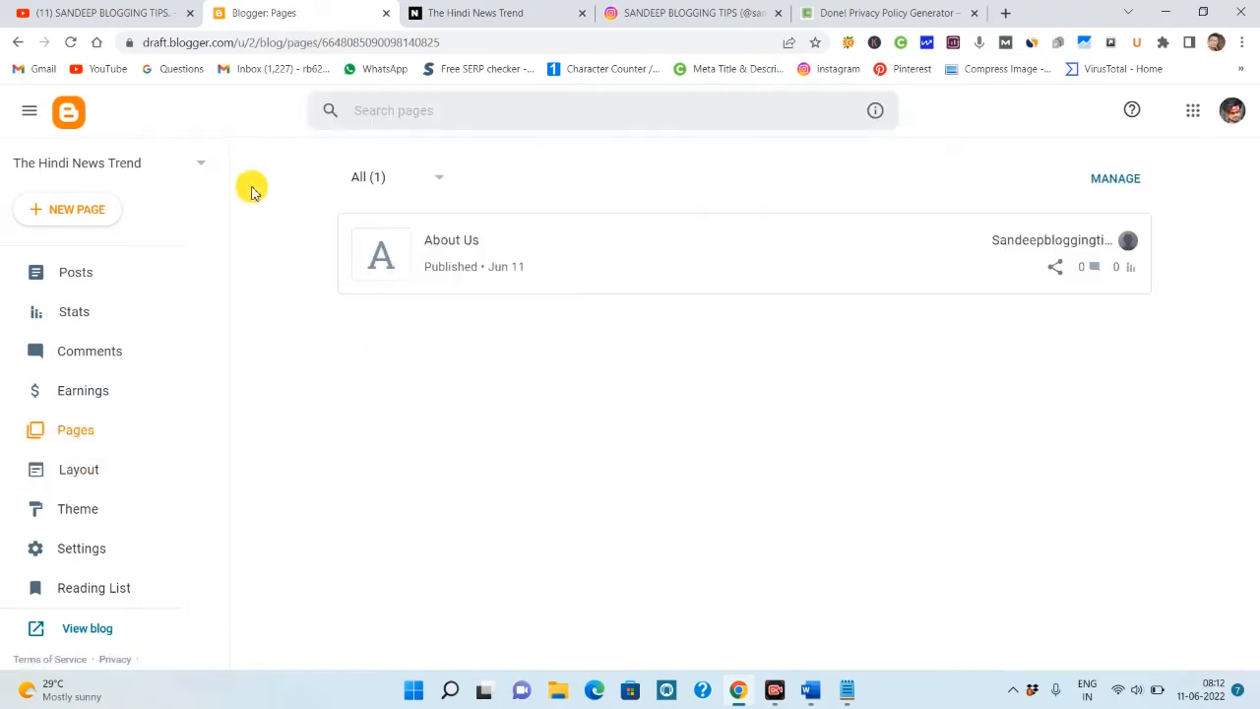
click(89, 209)
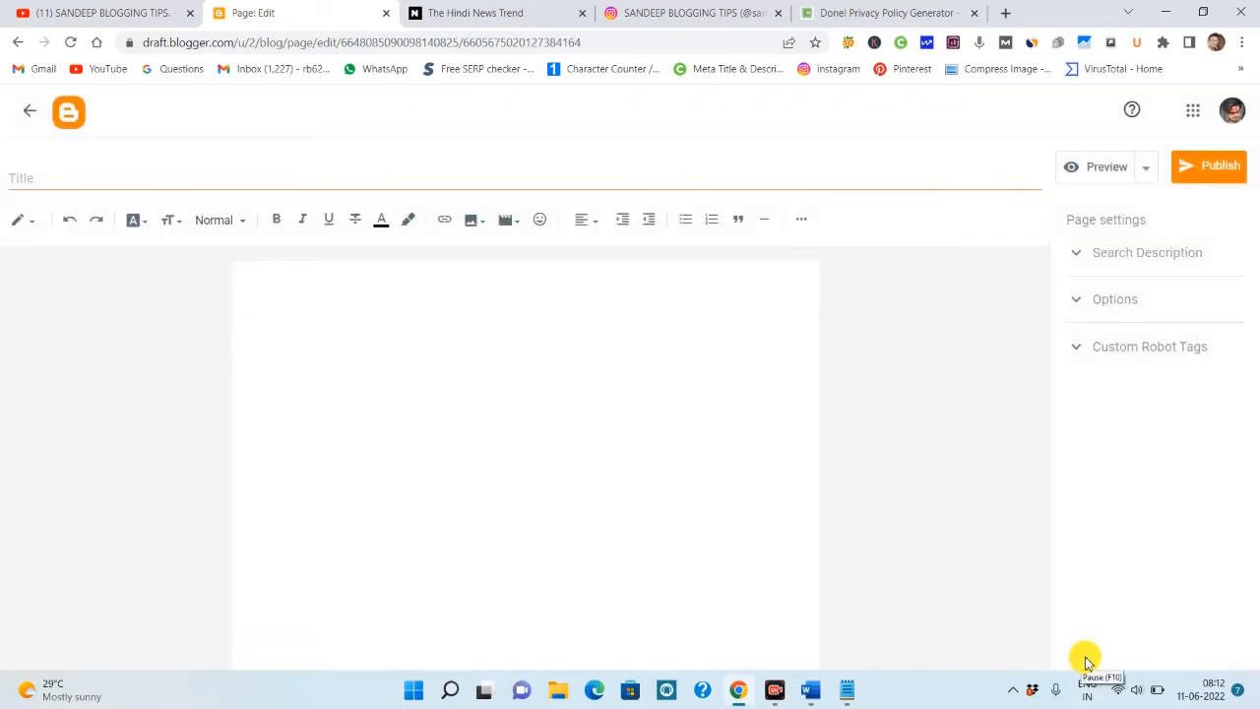
Switch the new page's editor to HTML view and replace the placeholder code with the copied privacy policy HTML
click(309, 304)
right_click(305, 298)
click(35, 236)
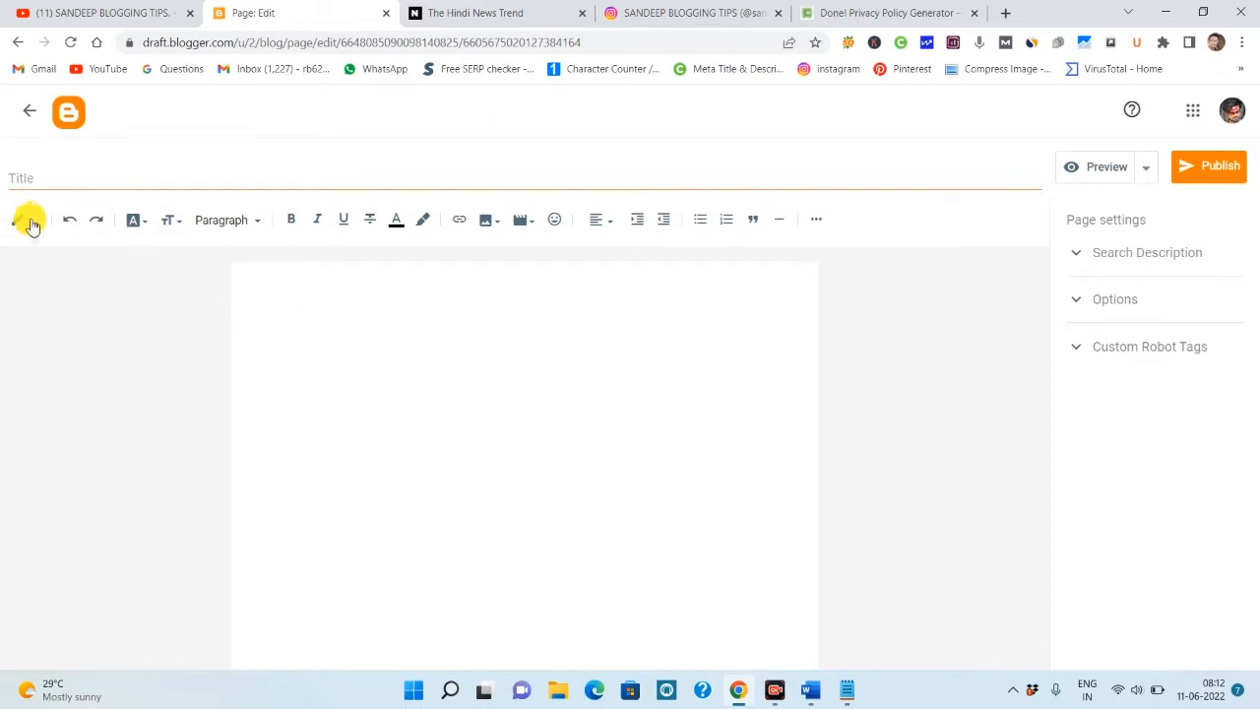
click(27, 220)
click(49, 193)
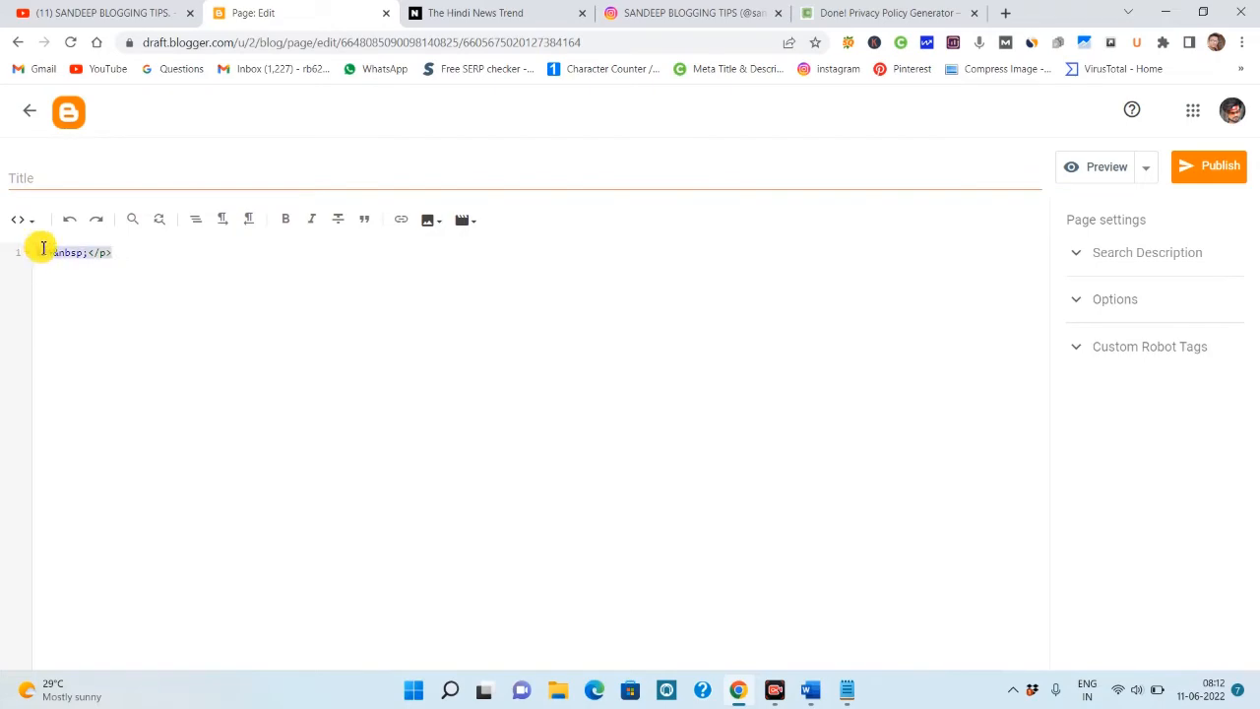
key(ctrl+v)
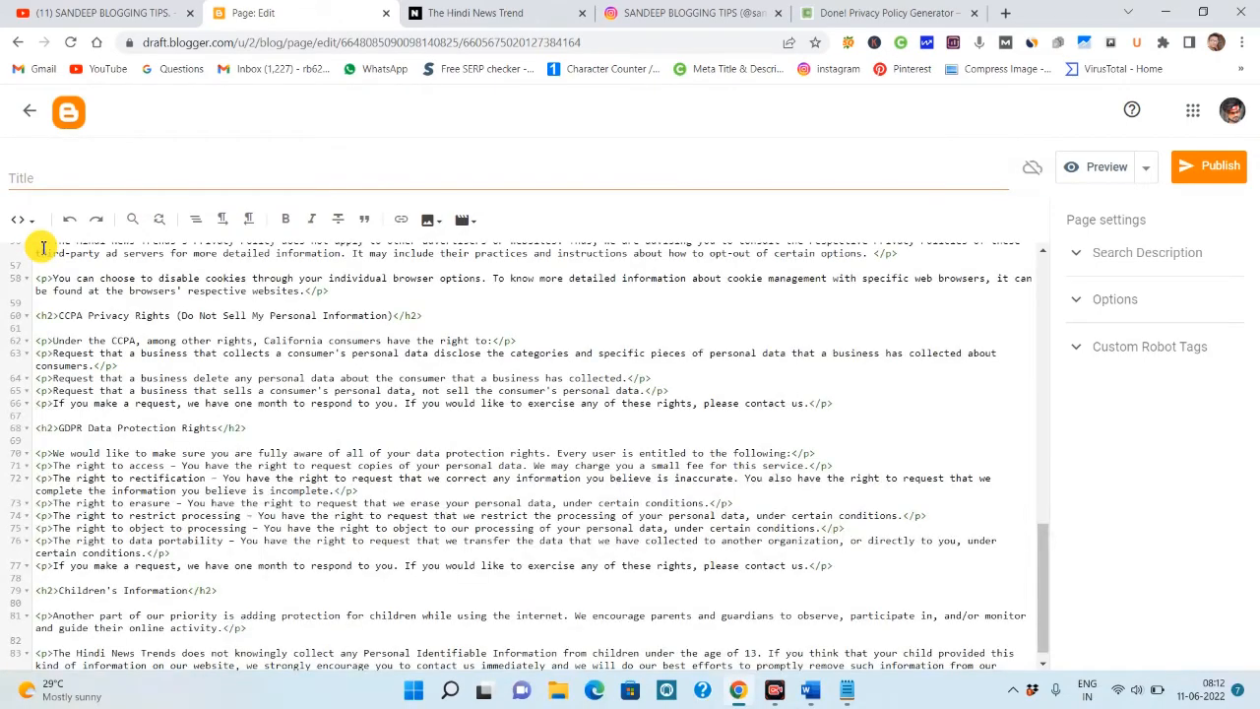
Title the page "Privacy Policy" by copying those words from the first heading in the HTML
scroll(50, 295, up, 15)
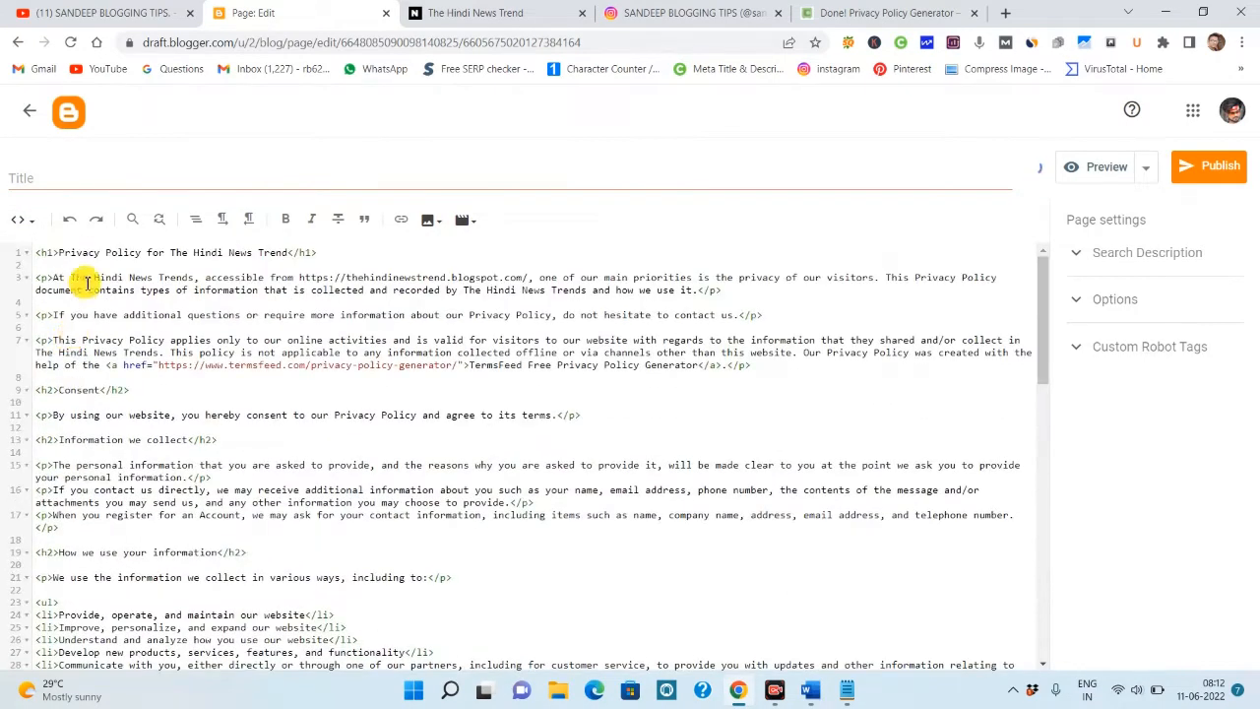
drag(142, 254, 103, 252)
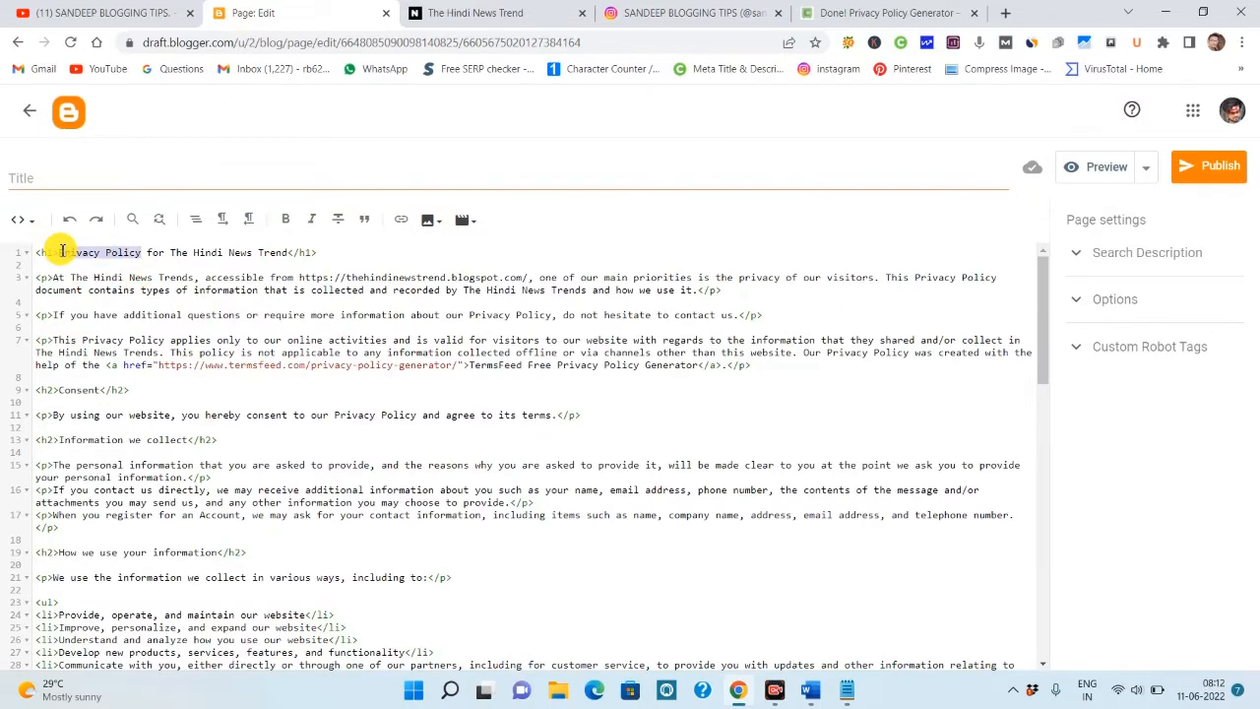
right_click(94, 253)
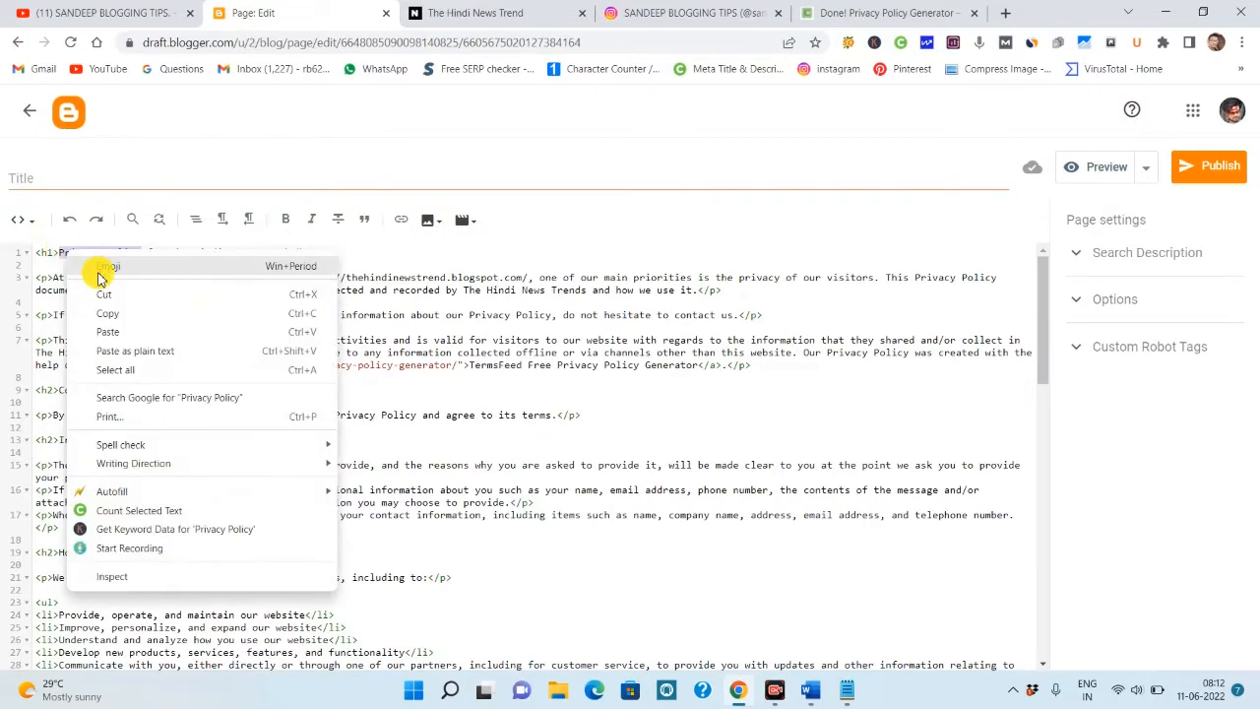
click(104, 312)
right_click(27, 180)
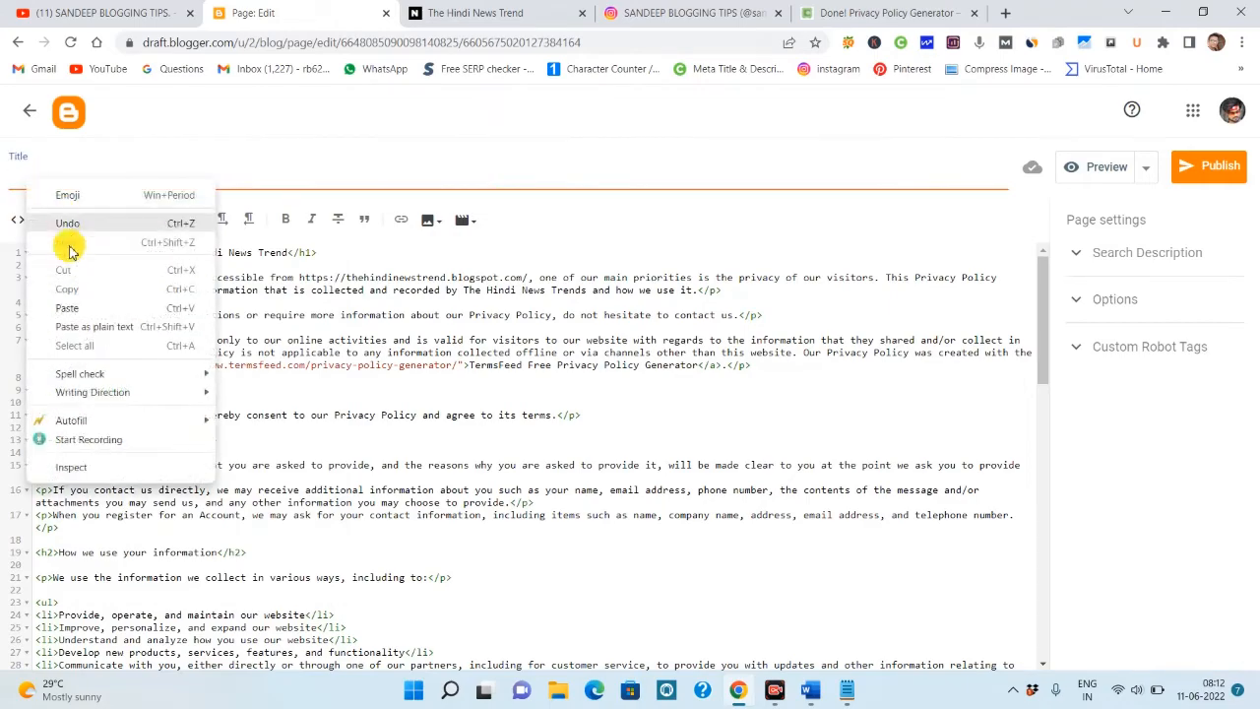
click(62, 309)
Switch the editor to Compose view, check the formatted policy text, and publish the Privacy Policy page to the blog
click(27, 222)
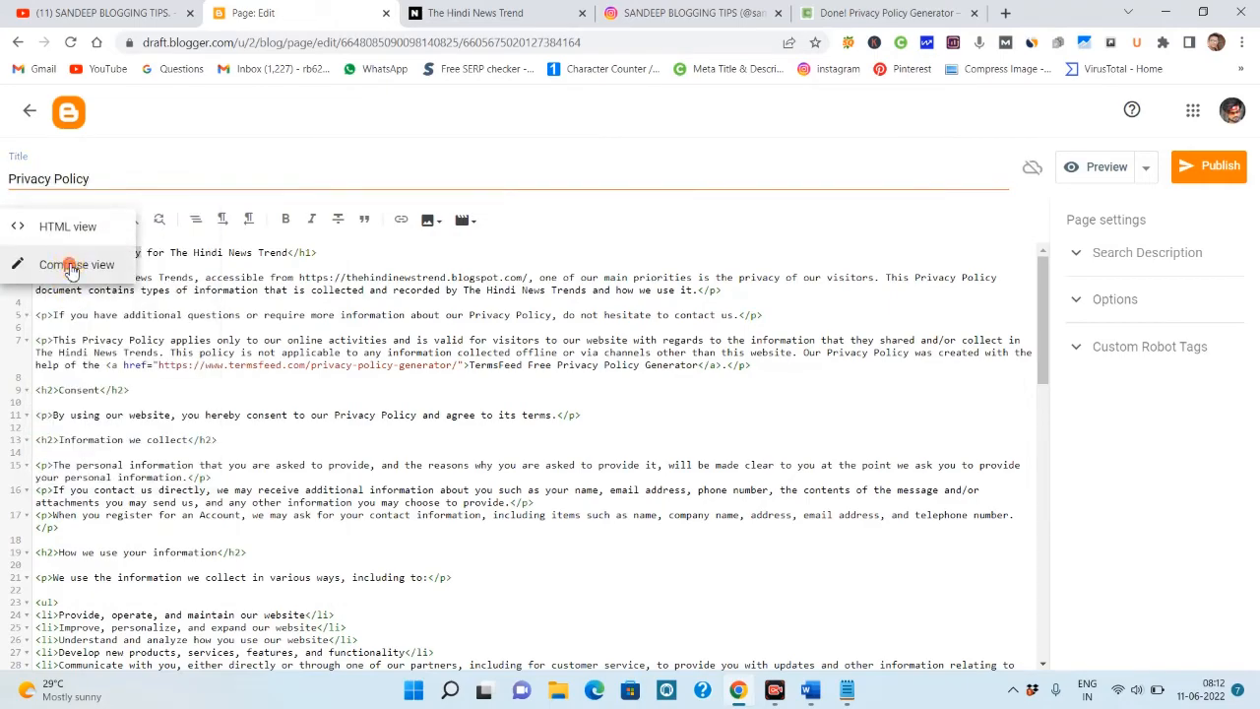
click(65, 262)
scroll(556, 482, down, 15)
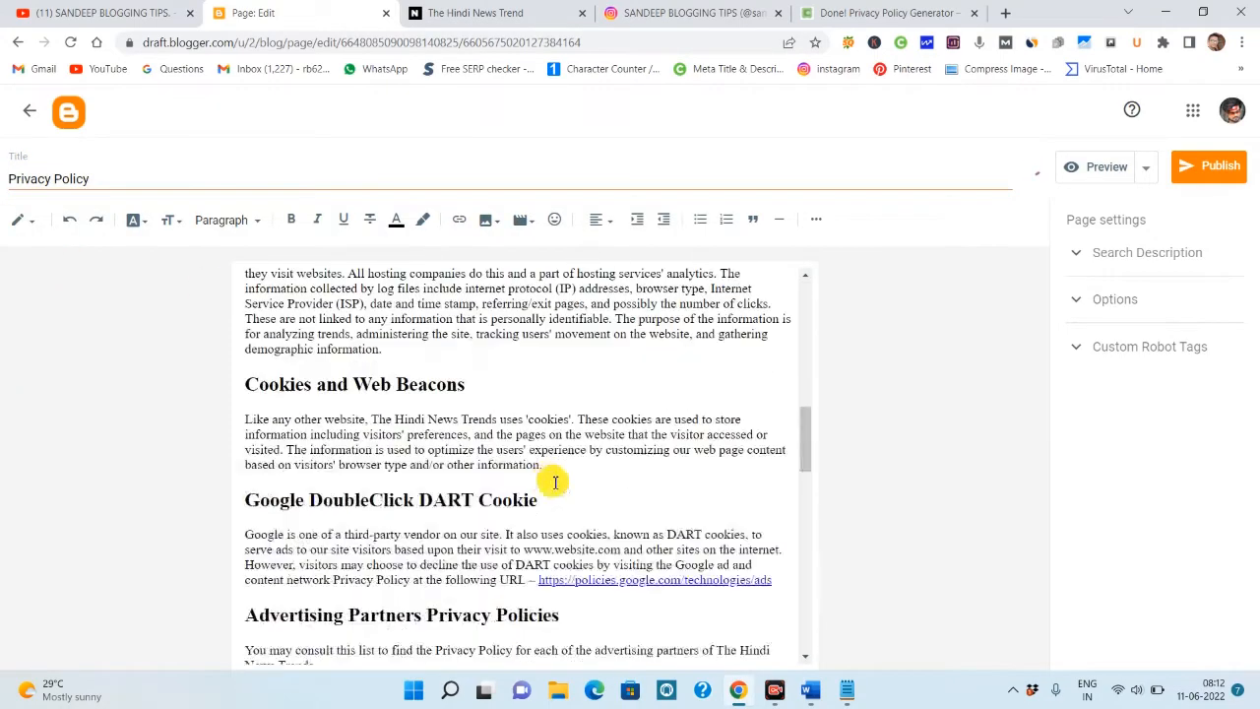
scroll(558, 484, up, 8)
scroll(558, 484, up, 7)
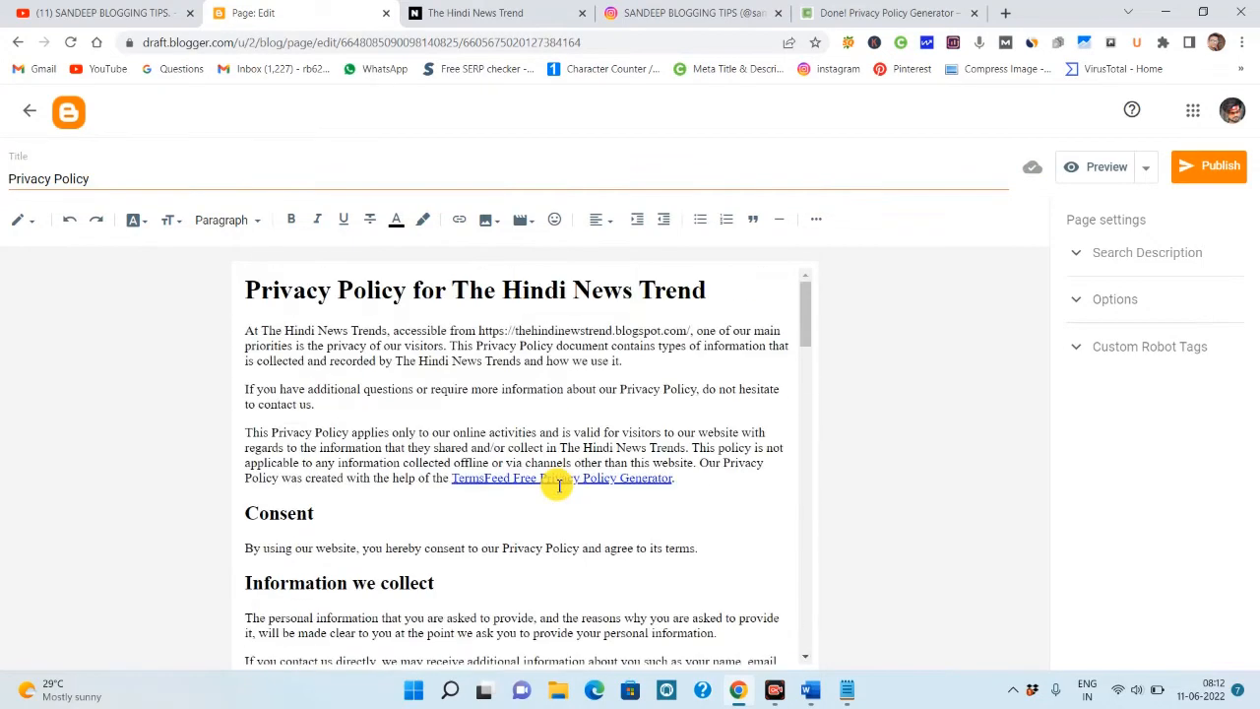
click(1221, 170)
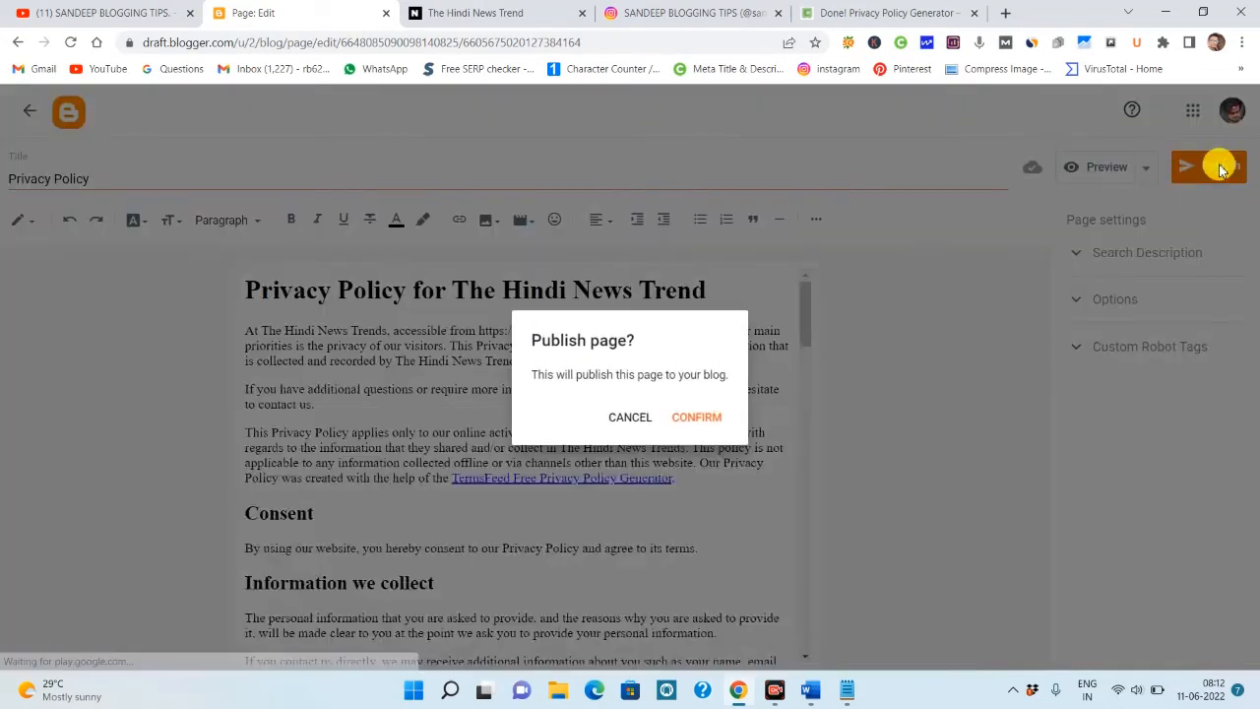
click(716, 415)
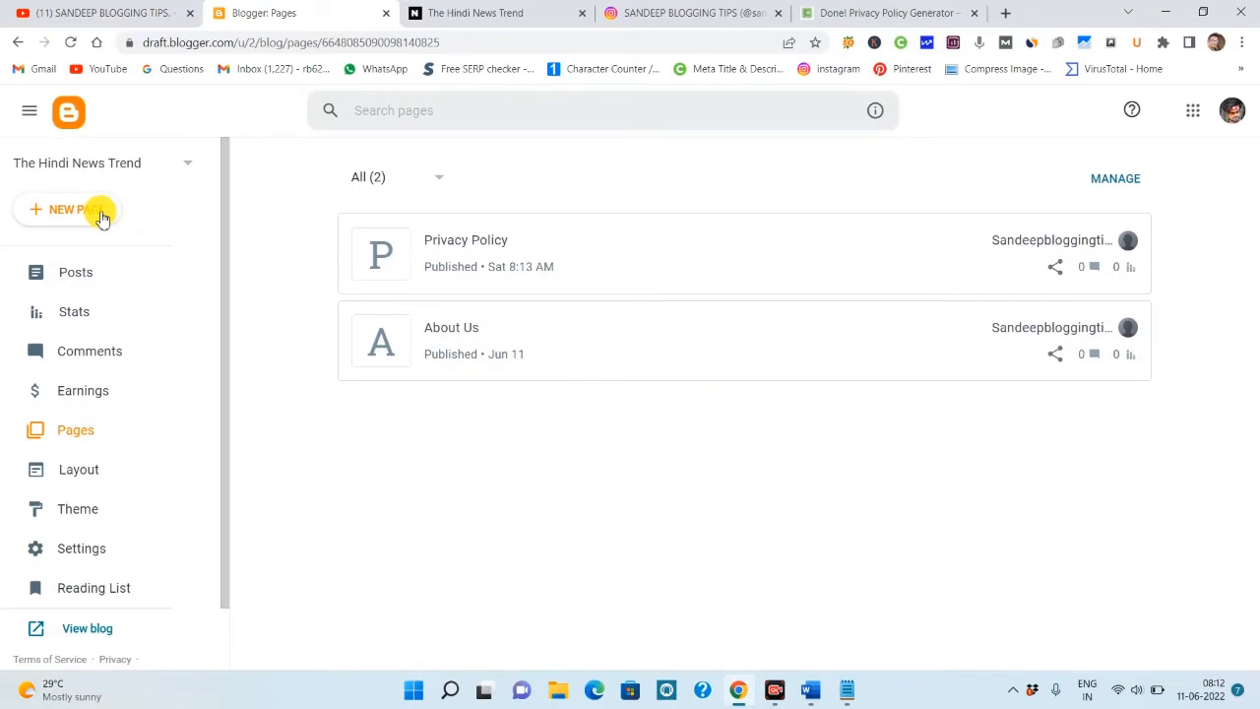
Create another new page for the blog and go back to the generated policy on the Privacy Policy Generator site
click(102, 214)
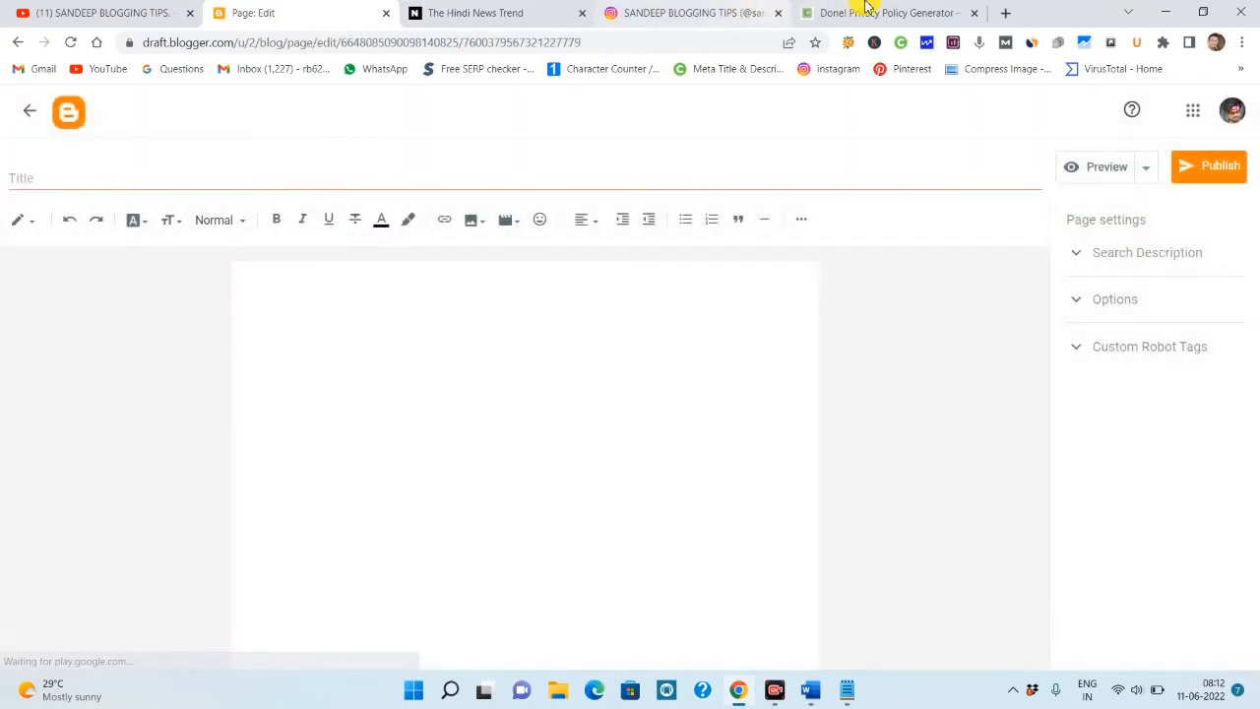
click(857, 12)
scroll(442, 259, up, 3)
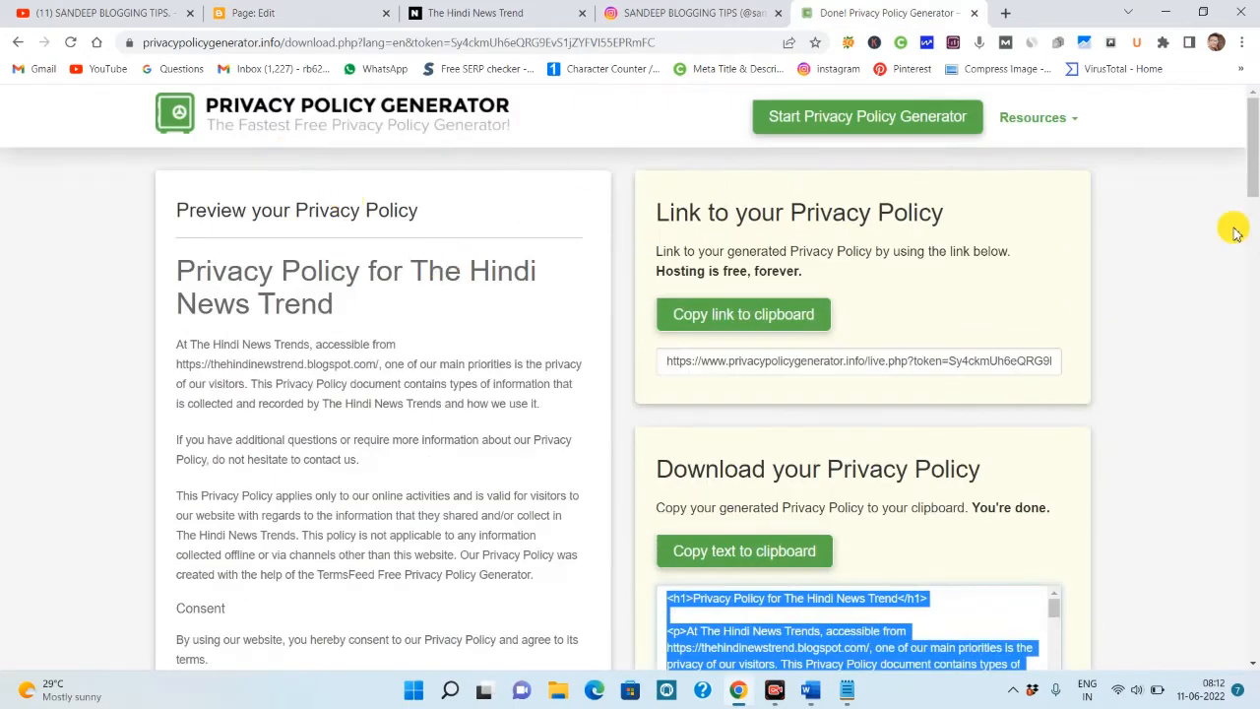
Search Google for "disclaimer generator" in a new browser tab, open disclaimergenerator.net, and close the privacy policy generator
key(ctrl+t)
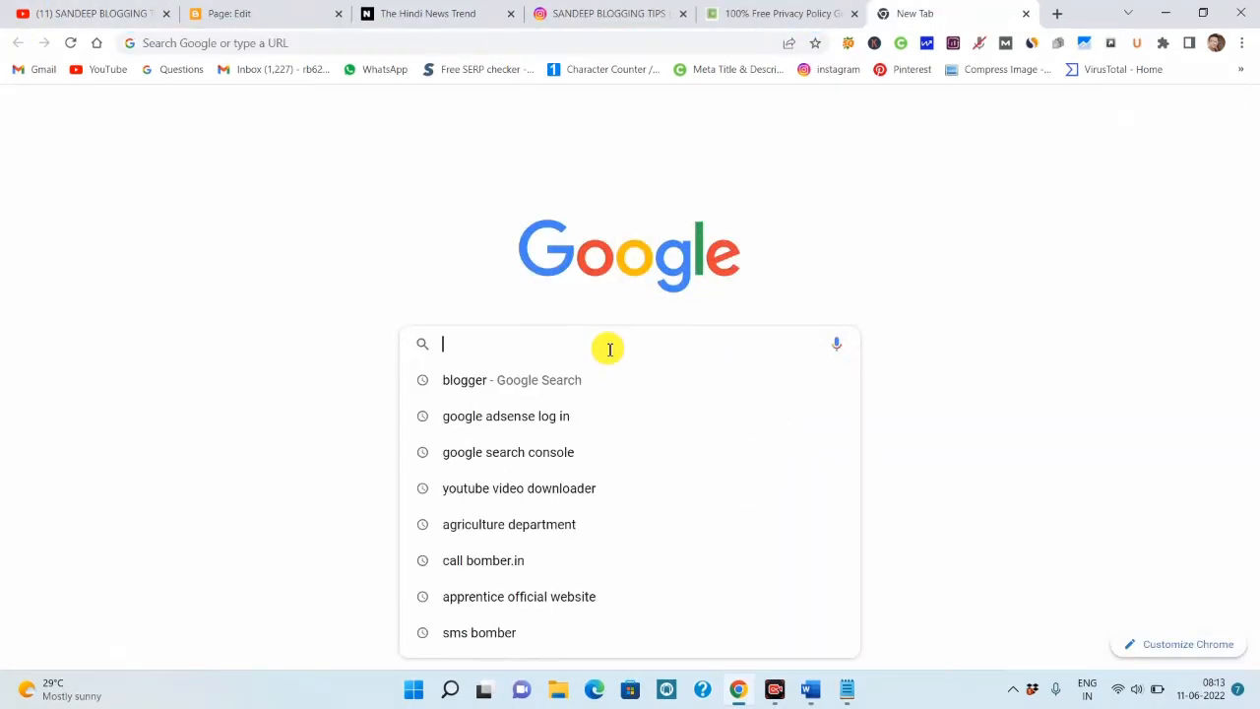
text(disclaimer generator)
key(Return)
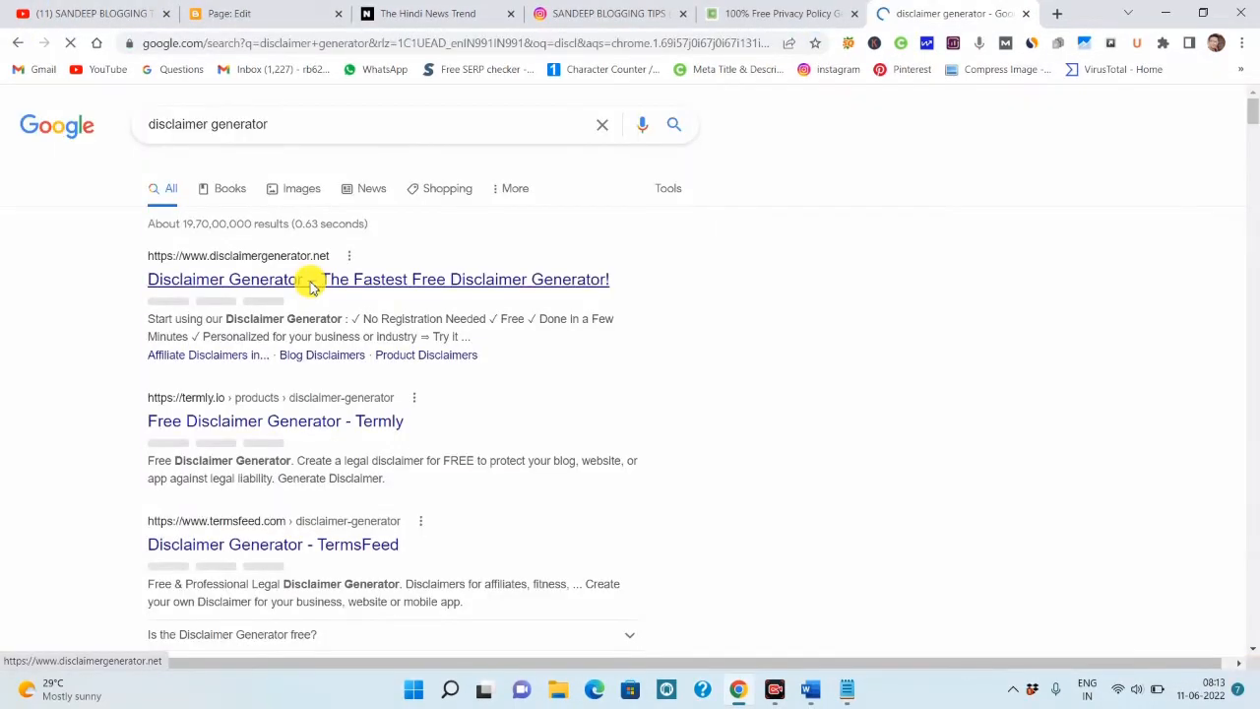
click(309, 281)
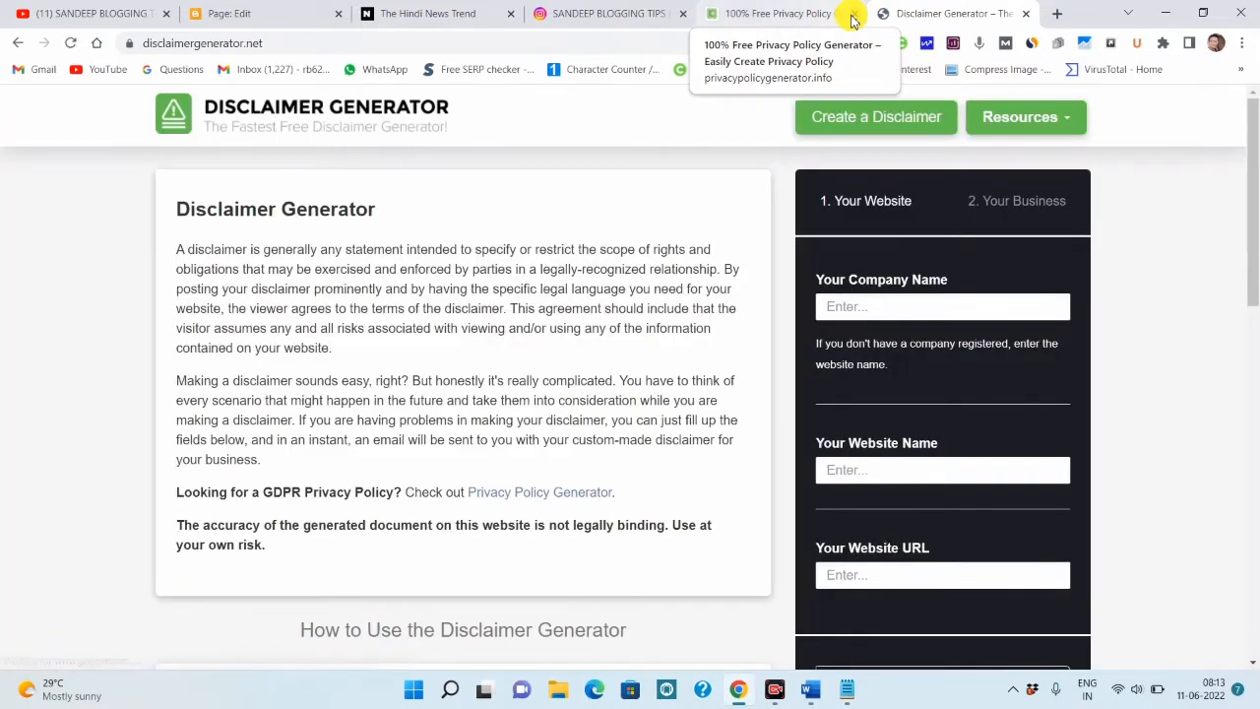
click(853, 13)
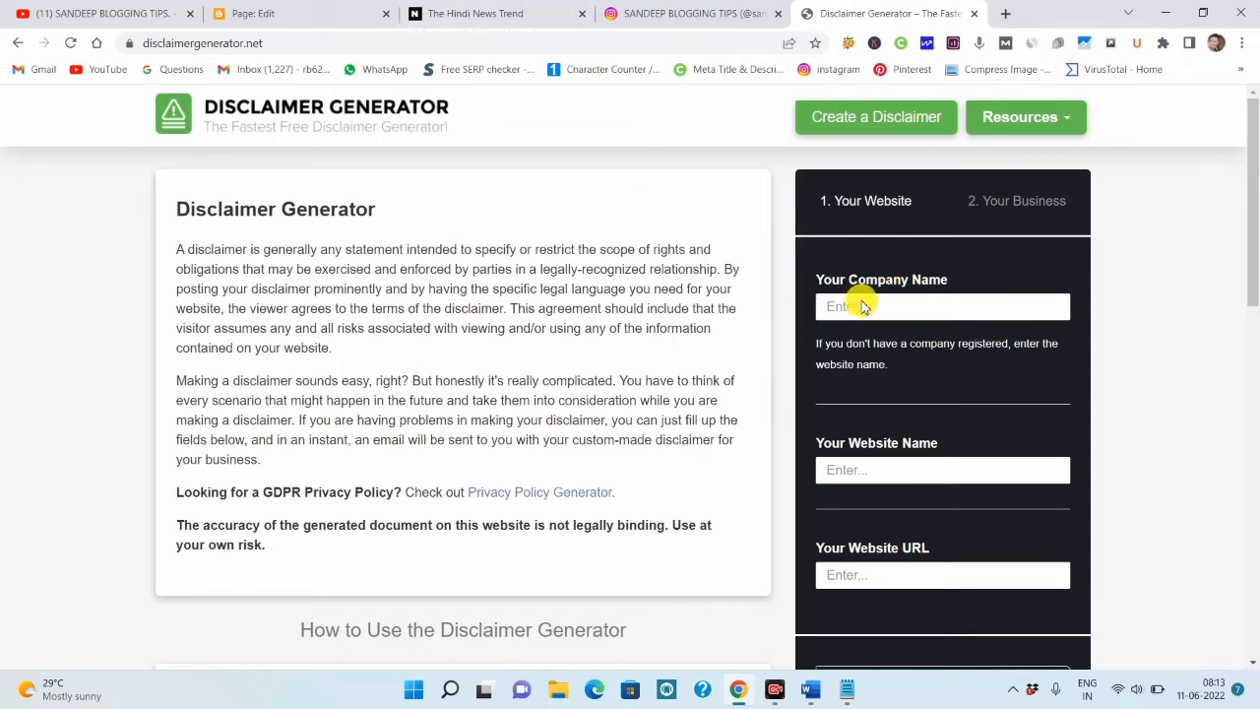
Enter "the hindi news trend" as both the company name and the website name in the disclaimer form
click(862, 306)
text(t)
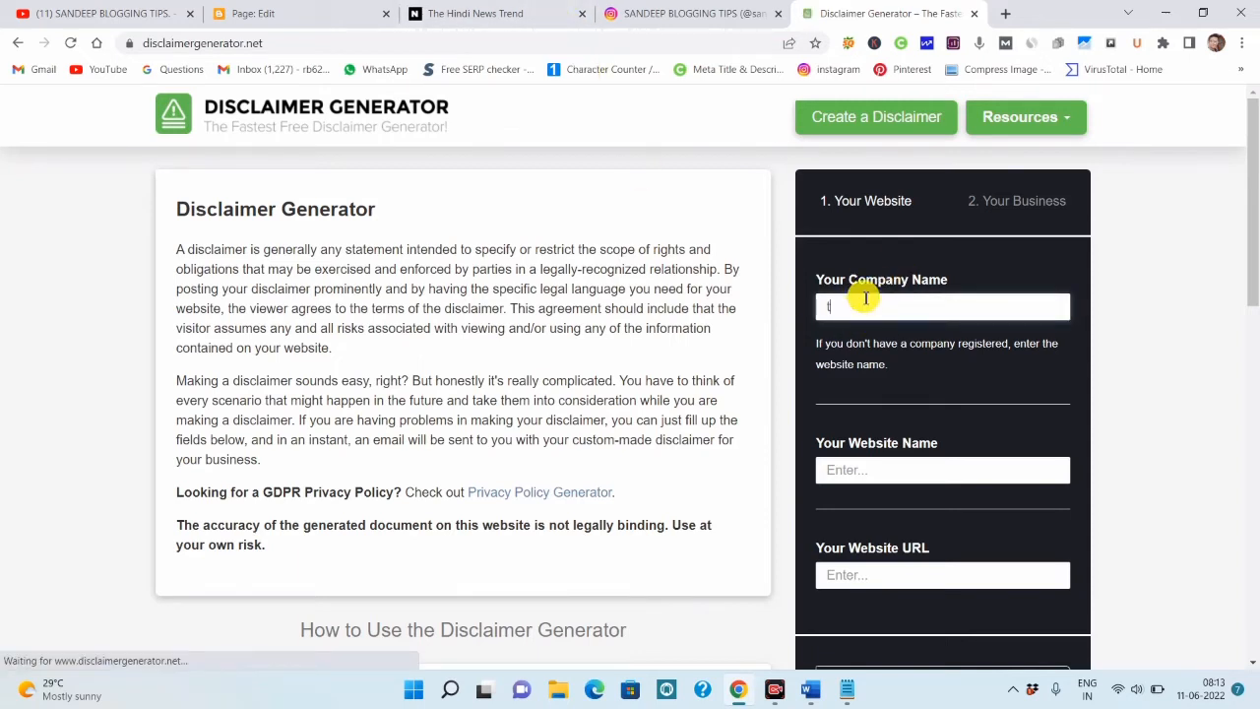
text(he hindi news trend)
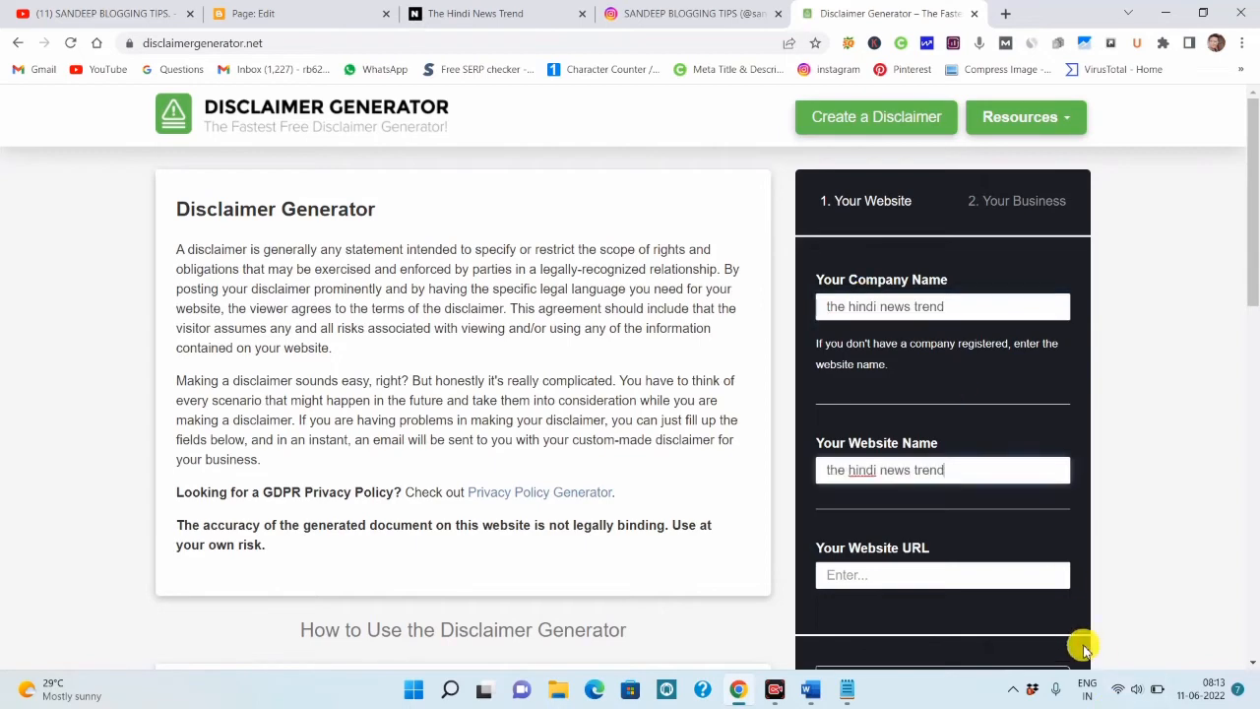
Copy the address of The Hindi News Trend blog and paste it as the website URL in the disclaimer form
click(463, 27)
click(295, 43)
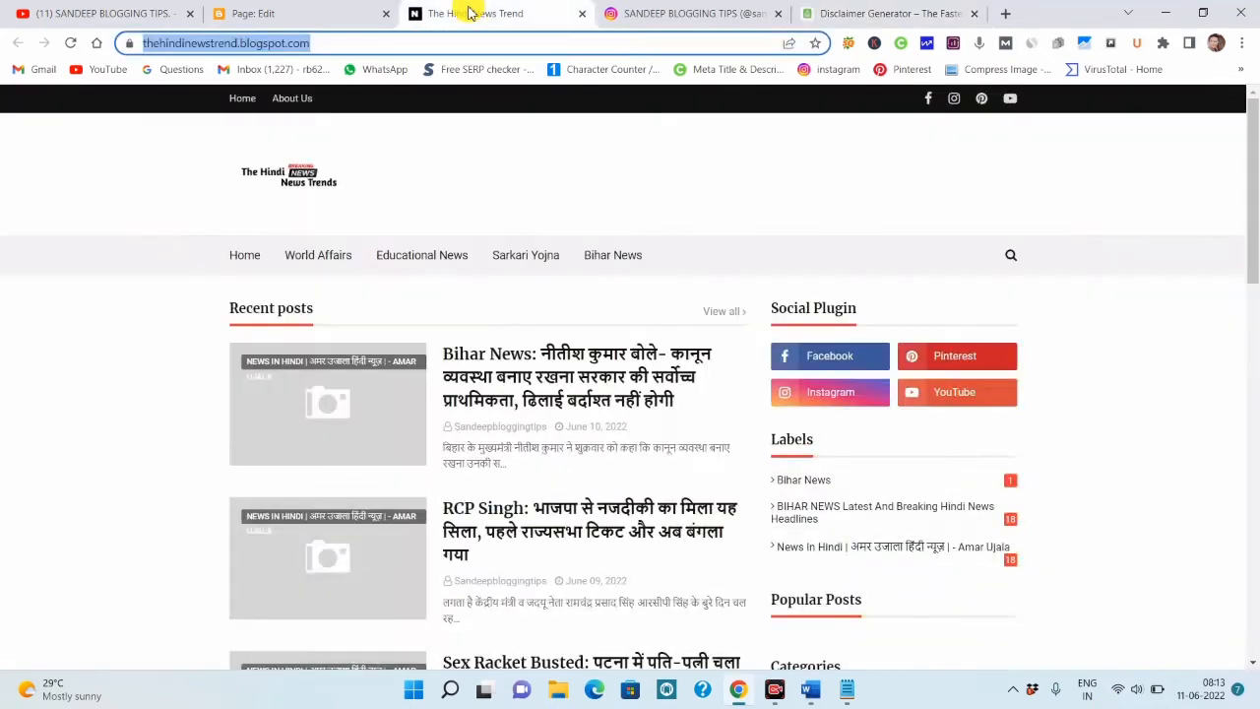
right_click(298, 42)
click(366, 157)
click(839, 13)
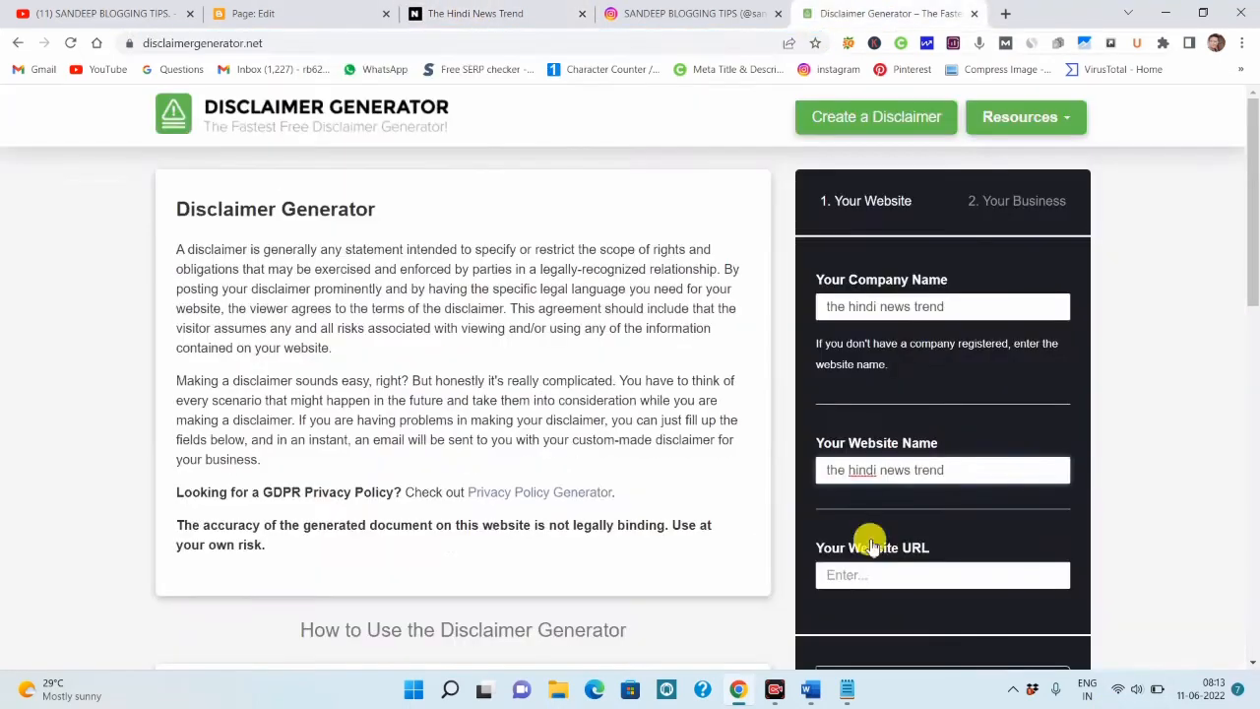
click(871, 576)
right_click(874, 574)
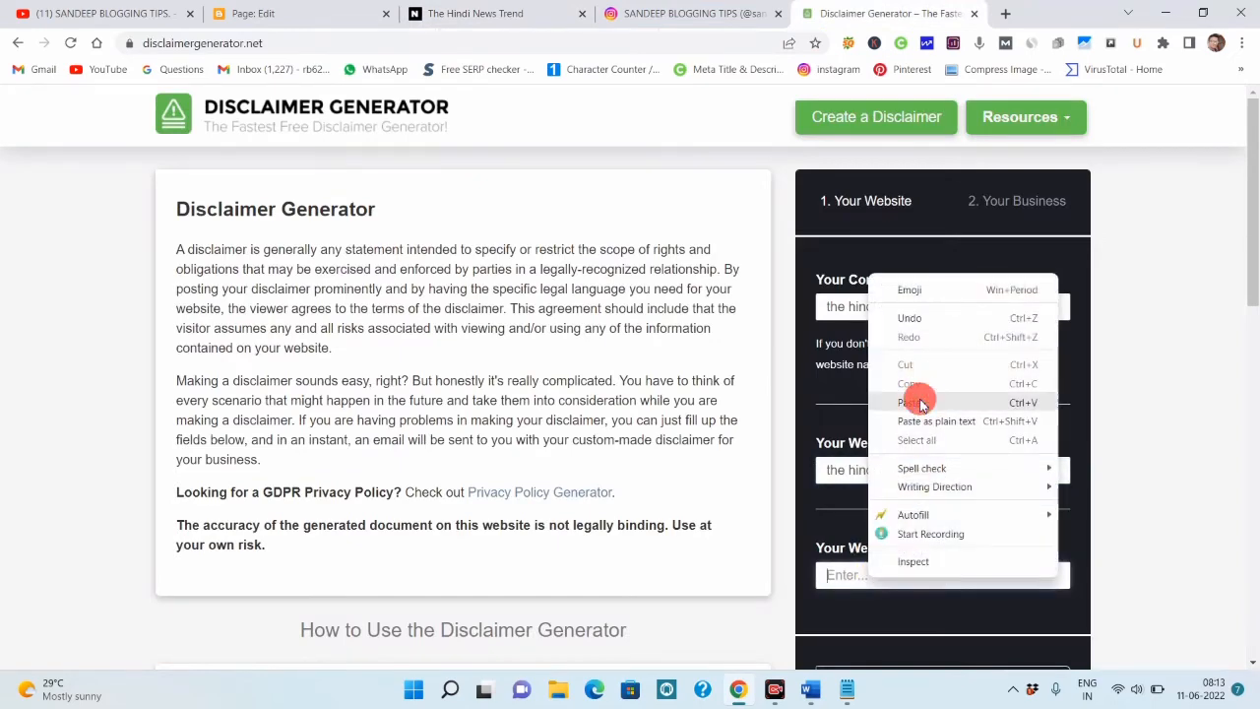
click(919, 397)
Continue to the business details, set the country to India, fill in the contact's e-mail address, and generate the disclaimer
scroll(970, 576, down, 4)
click(939, 246)
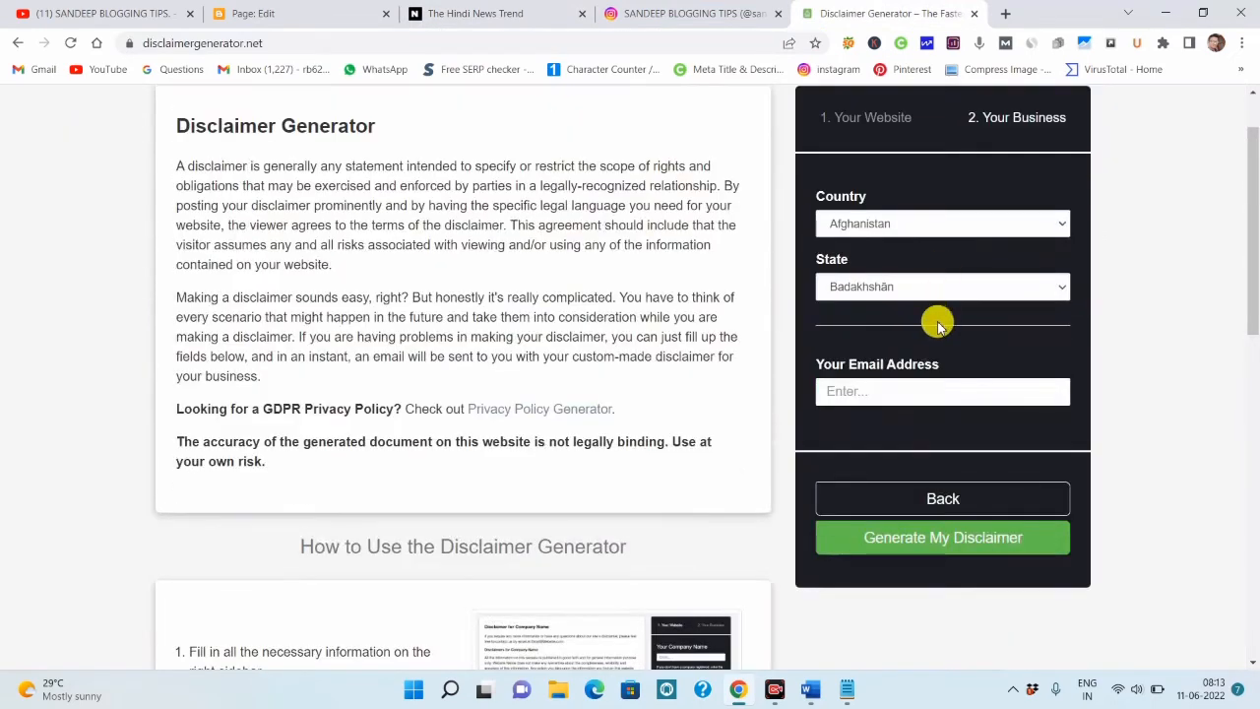
click(883, 223)
scroll(872, 492, down, 10)
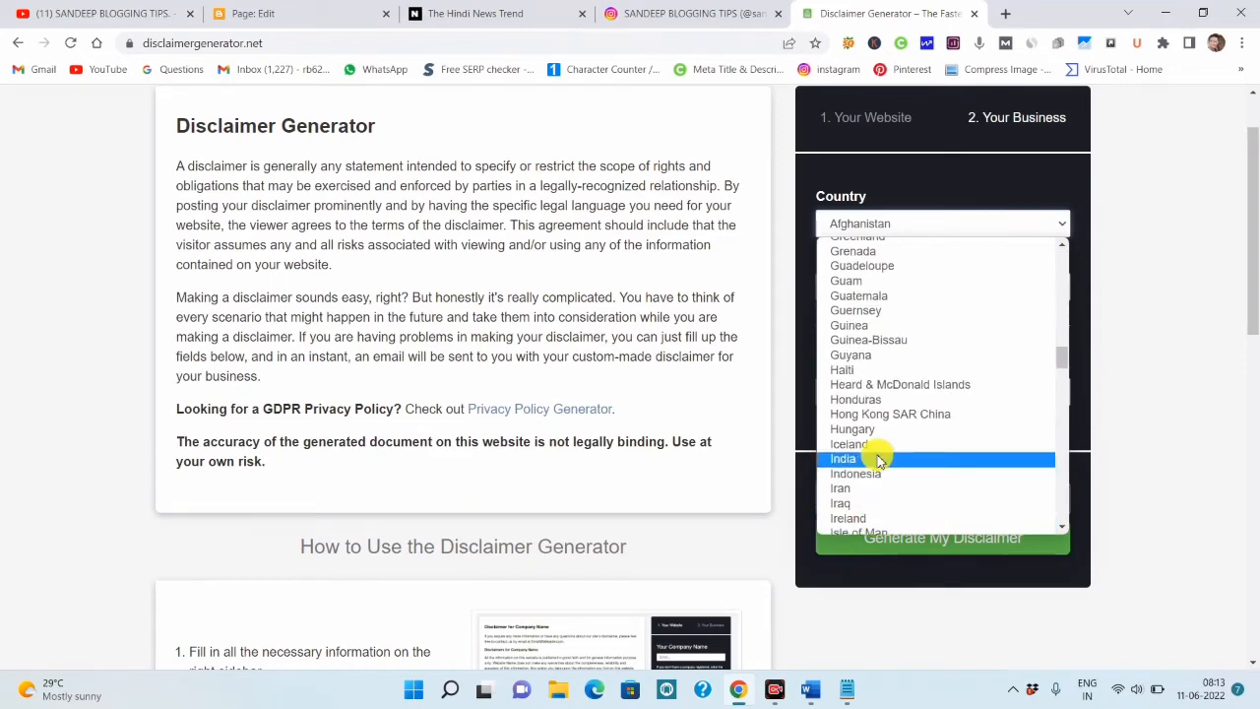
click(866, 459)
click(921, 540)
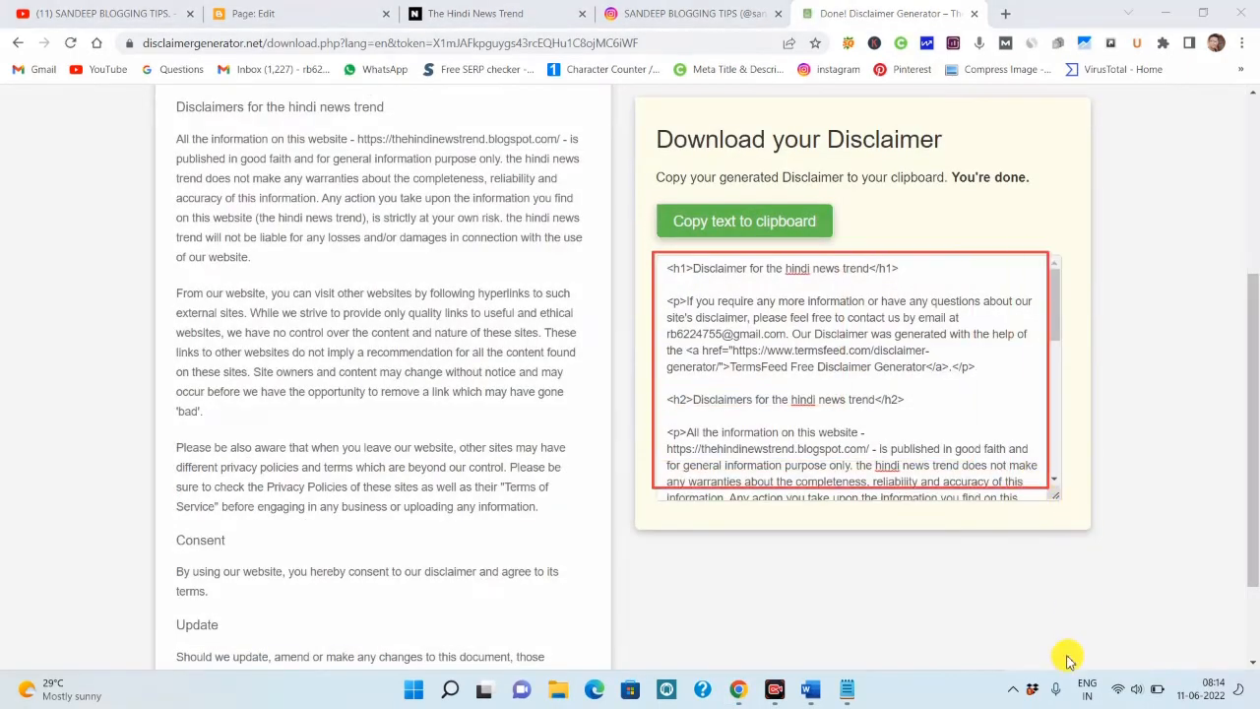
Copy the complete HTML text of the generated disclaimer and reopen the untitled draft page in Blogger
click(793, 360)
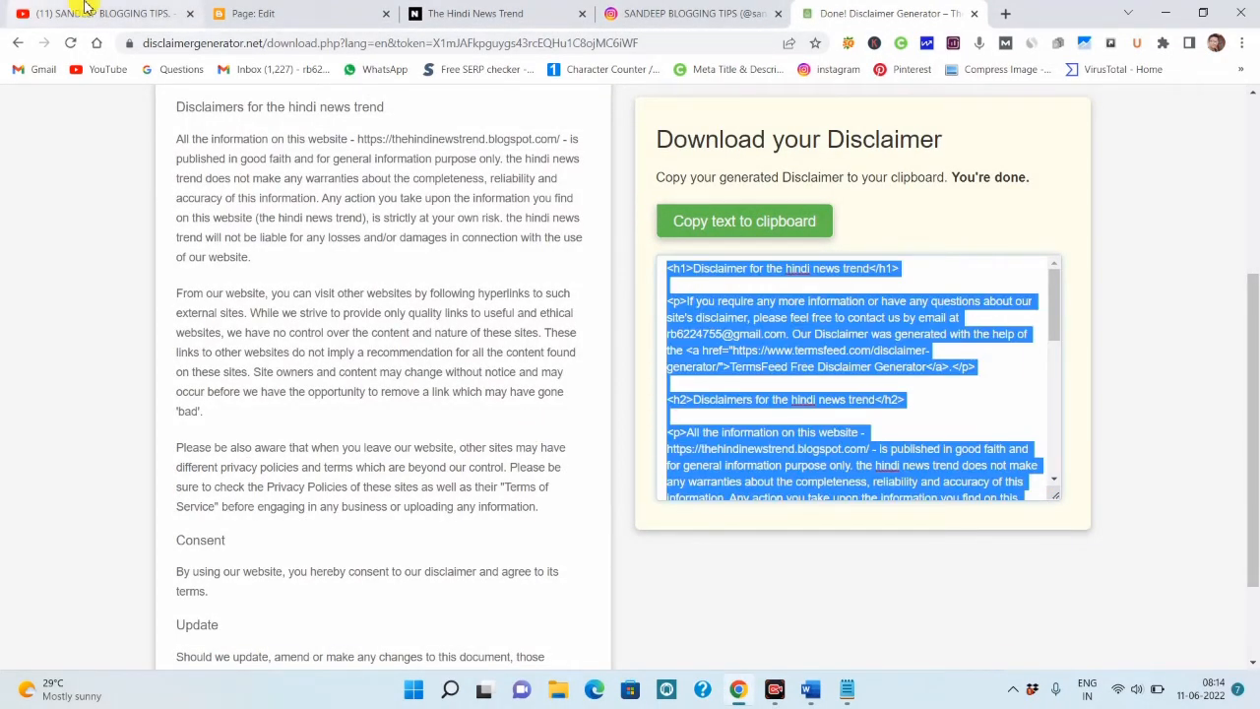
click(251, 12)
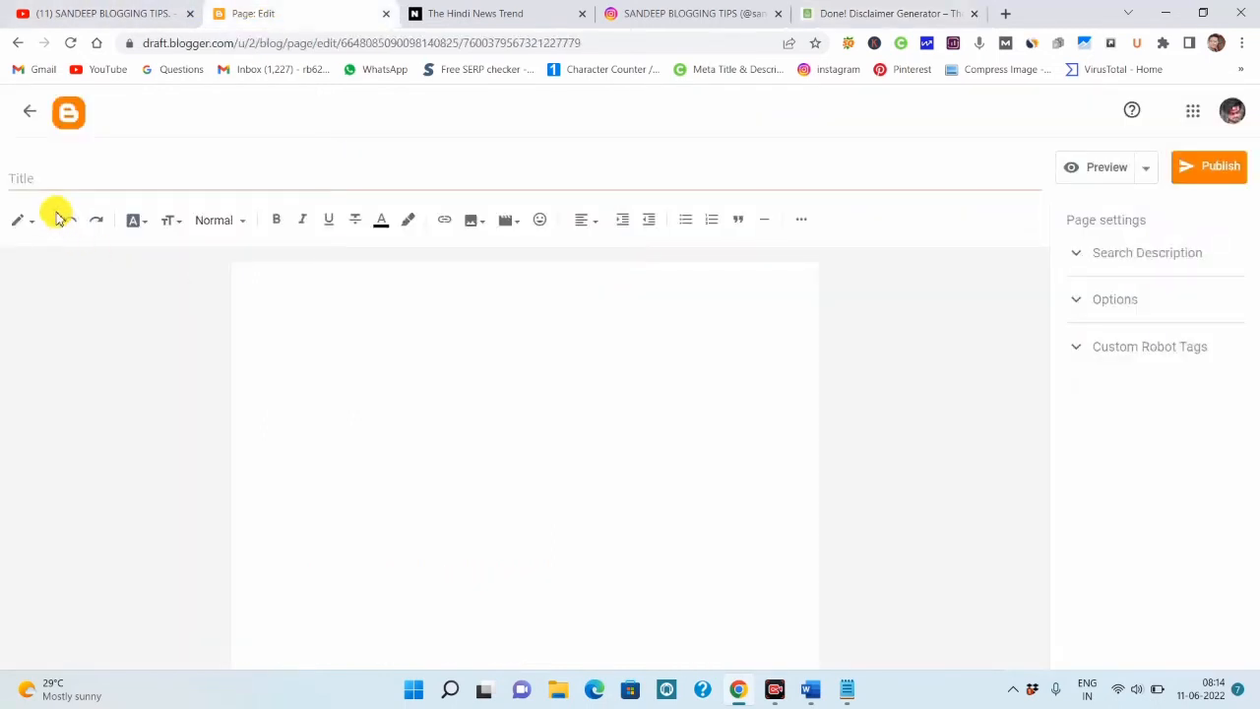
click(29, 117)
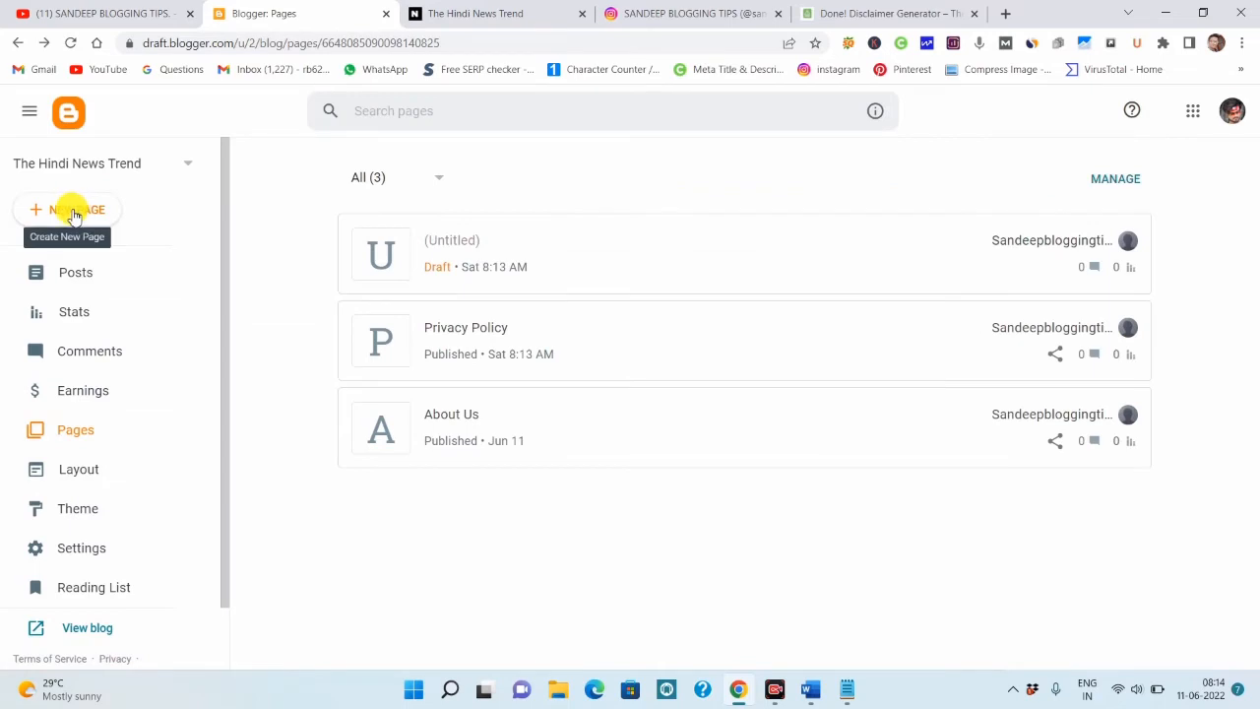
click(508, 250)
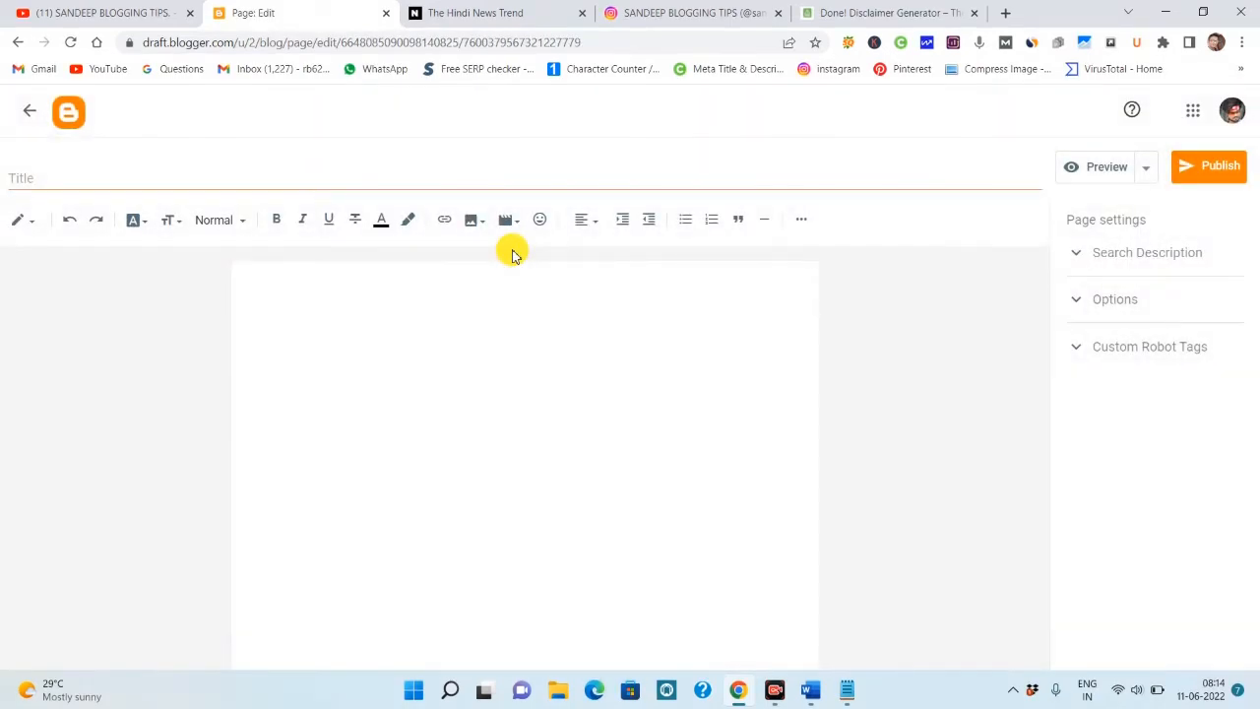
Switch the draft page to HTML view and replace the placeholder code with the copied disclaimer HTML
click(15, 224)
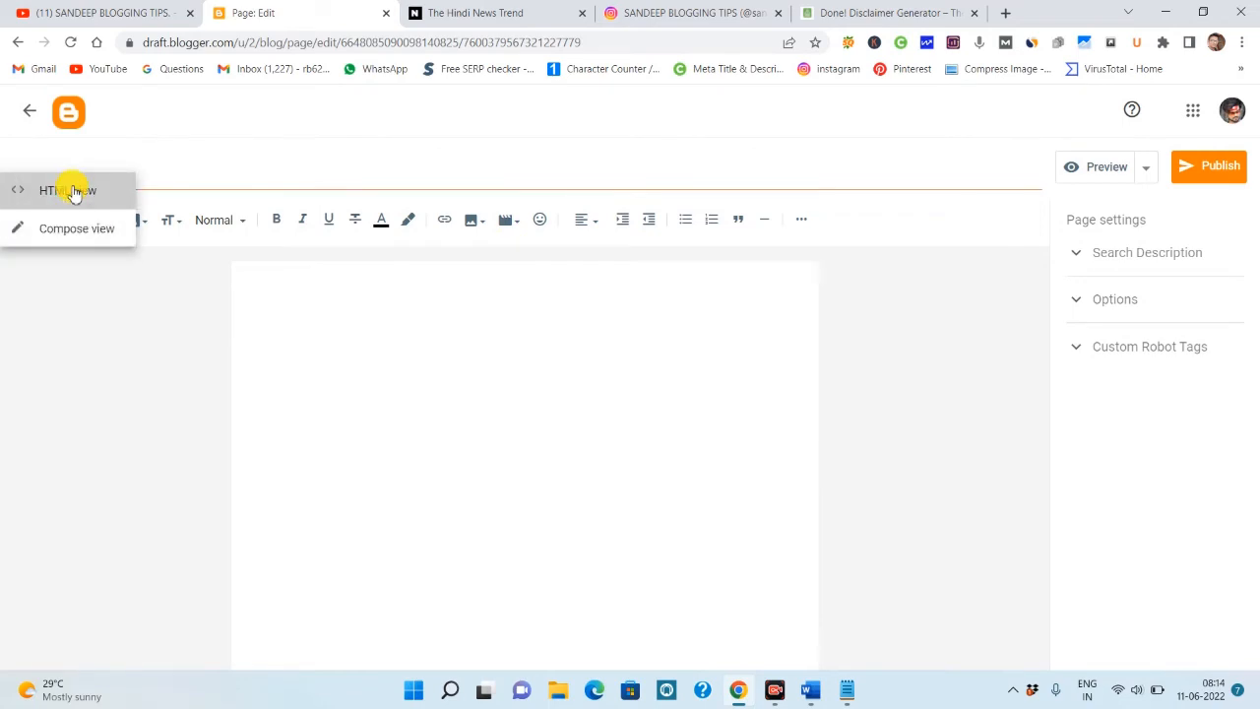
click(65, 187)
key(ctrl+a)
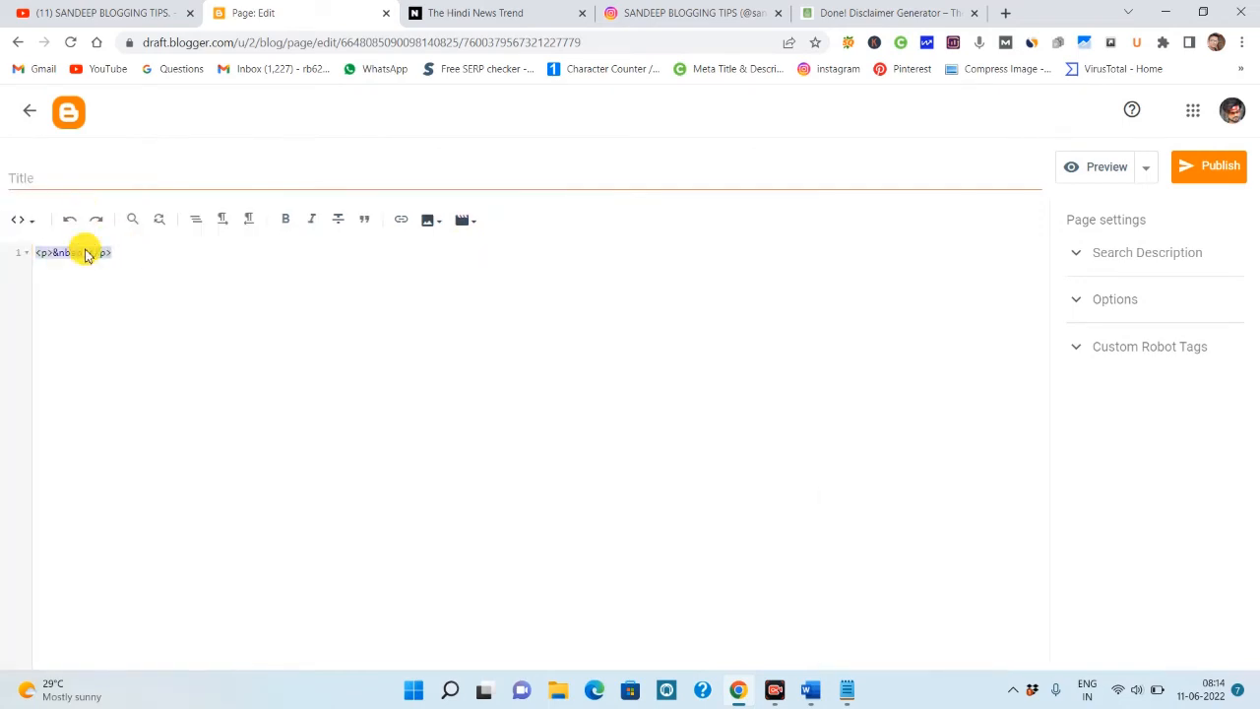
right_click(86, 254)
click(126, 328)
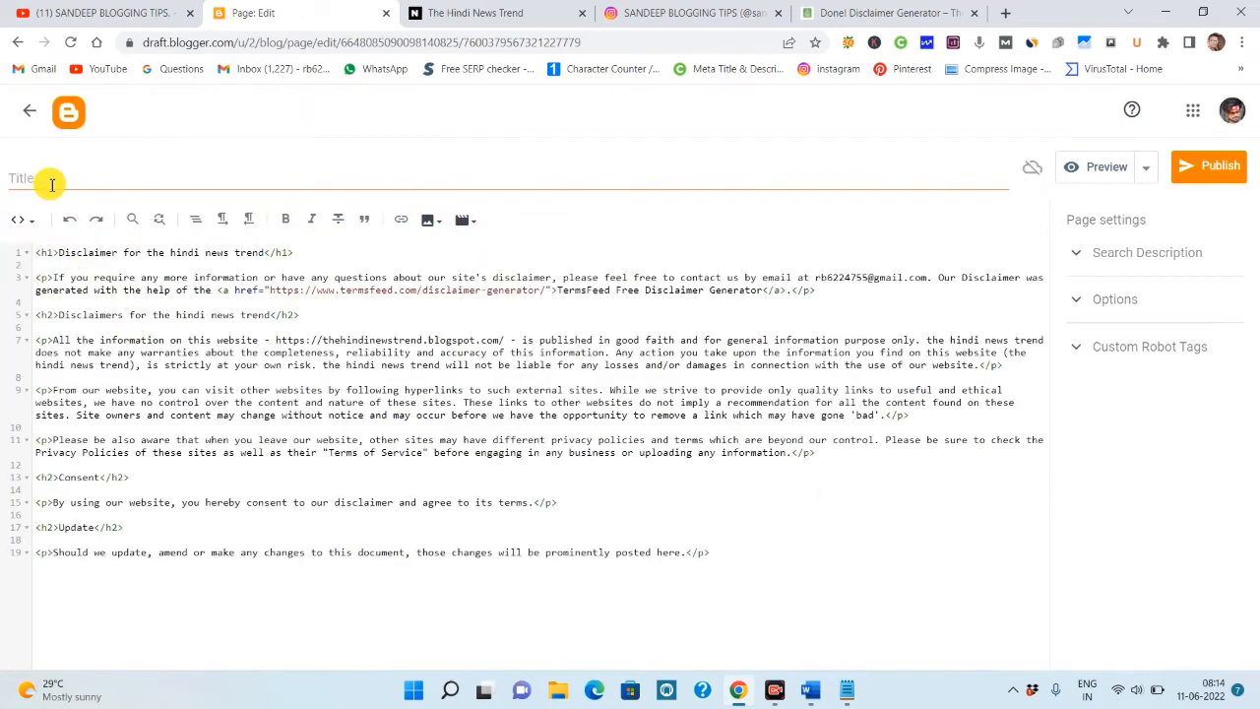
Title the page "Disclaimer" by copying that word from the first heading in the HTML
double_click(83, 254)
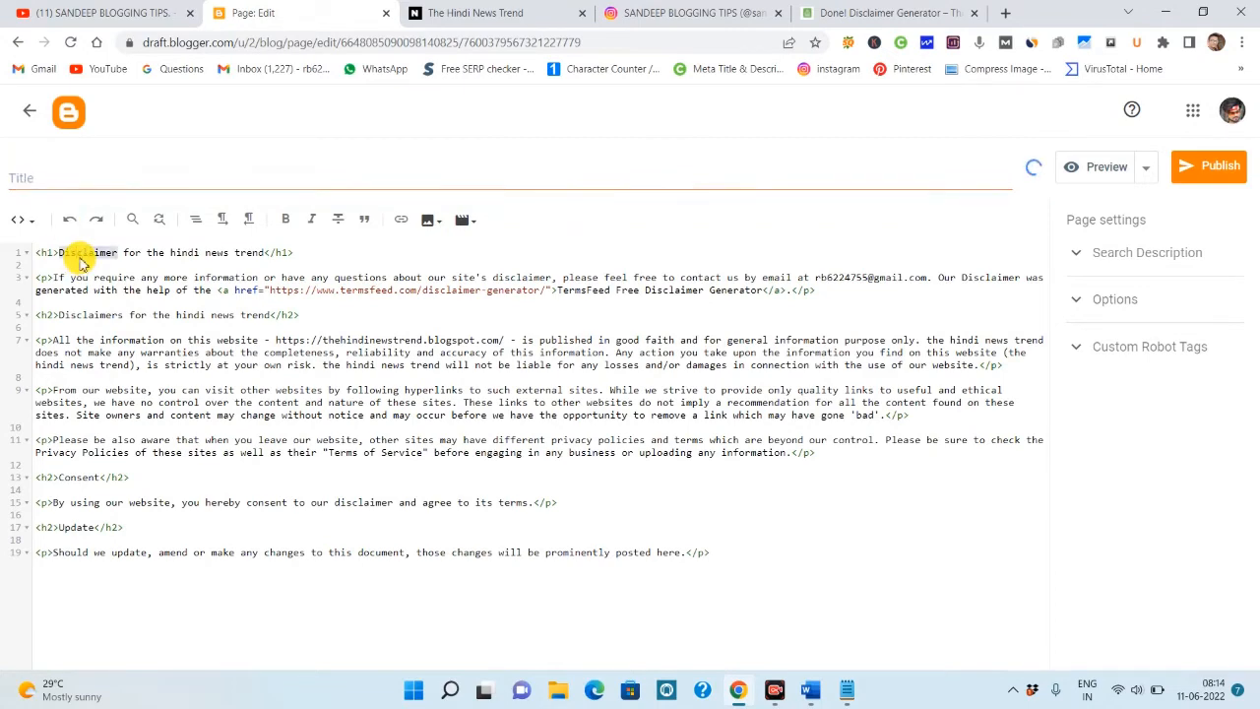
right_click(81, 256)
click(122, 327)
right_click(45, 181)
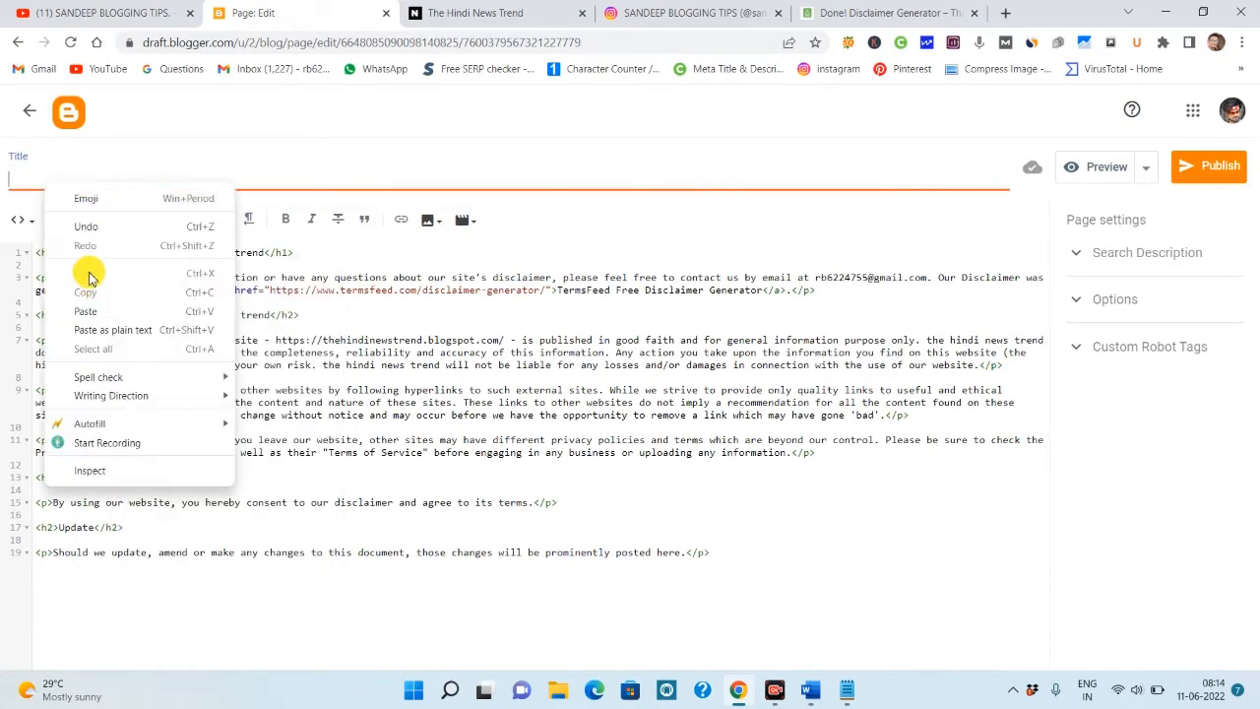
click(92, 309)
Switch the Disclaimer page's editor from HTML view to Compose view
click(28, 218)
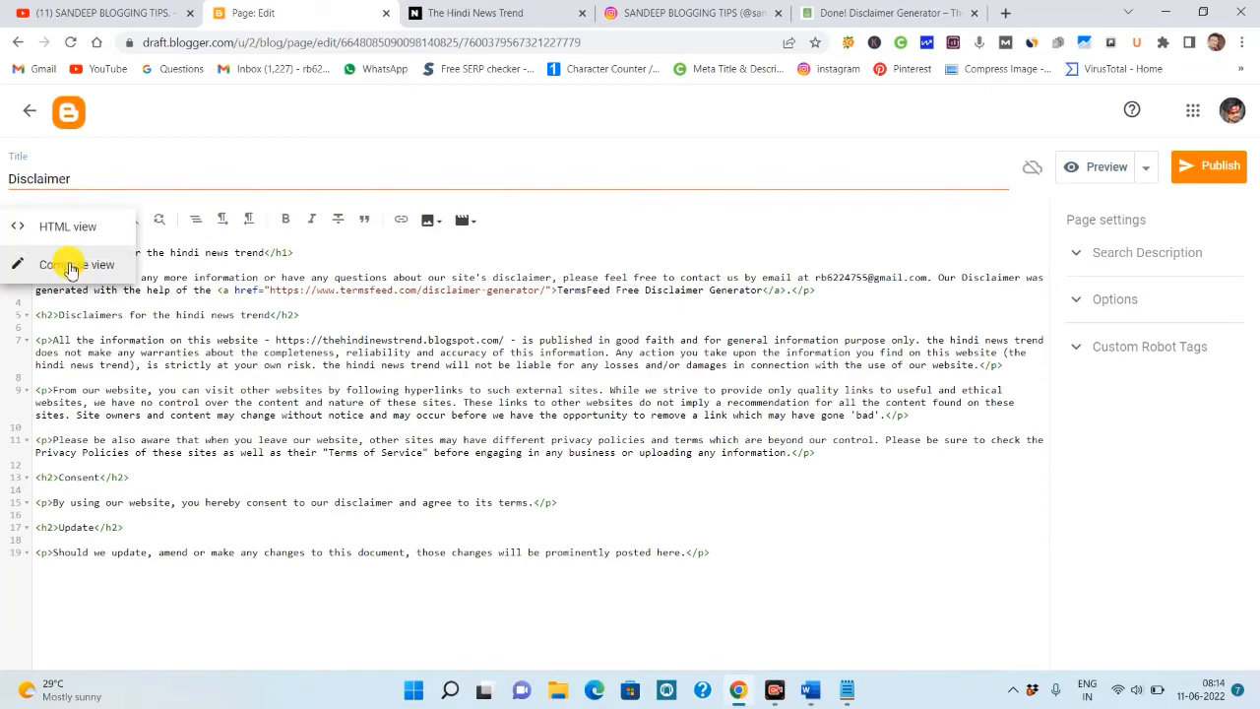
click(15, 222)
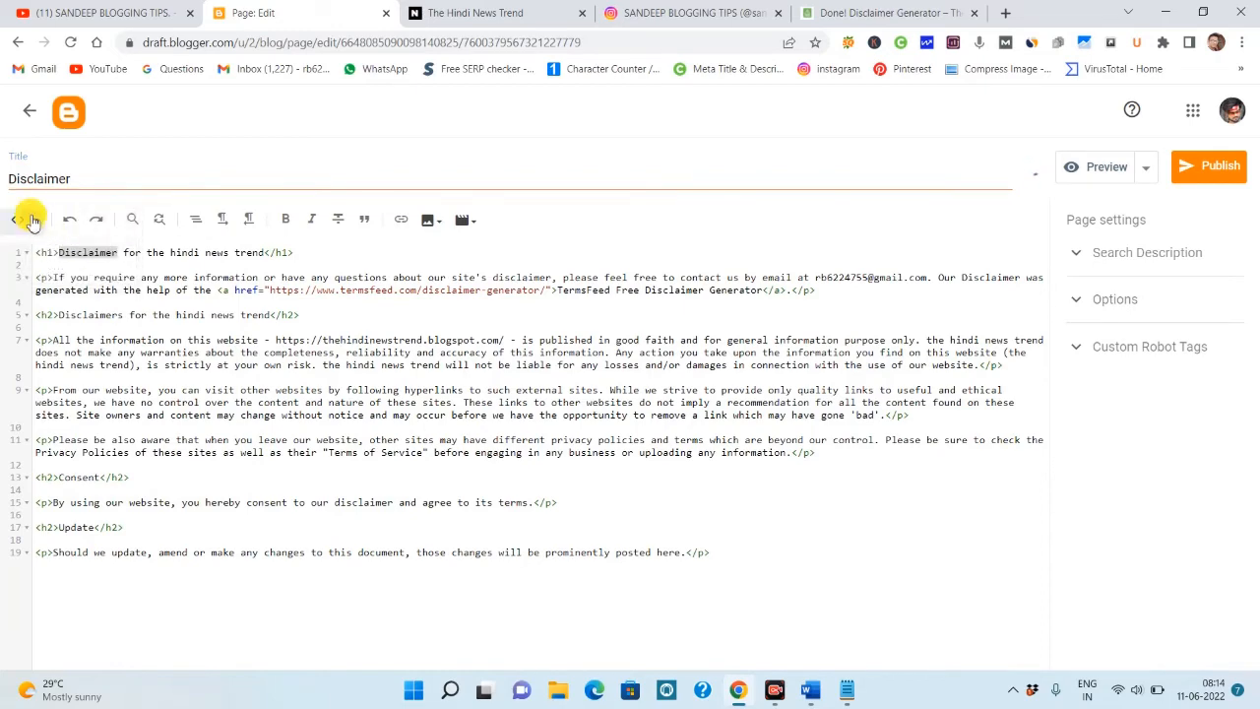
click(32, 220)
click(71, 261)
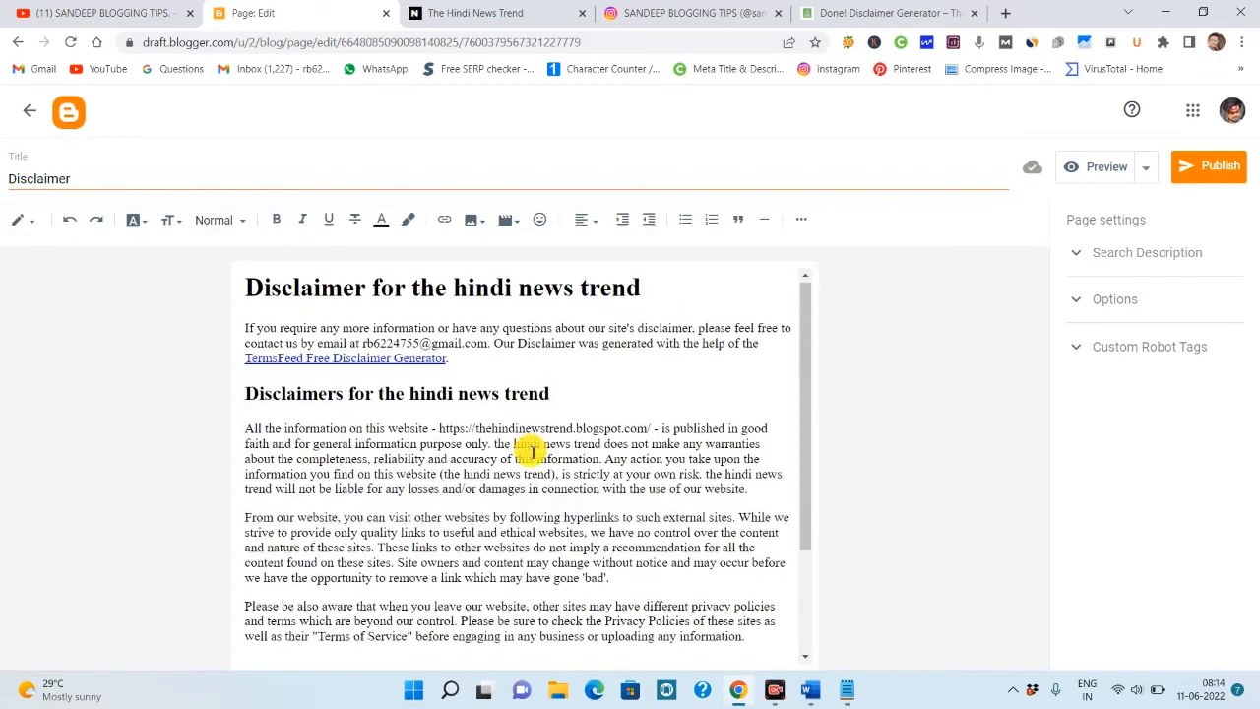
scroll(532, 451, down, 2)
scroll(525, 458, up, 2)
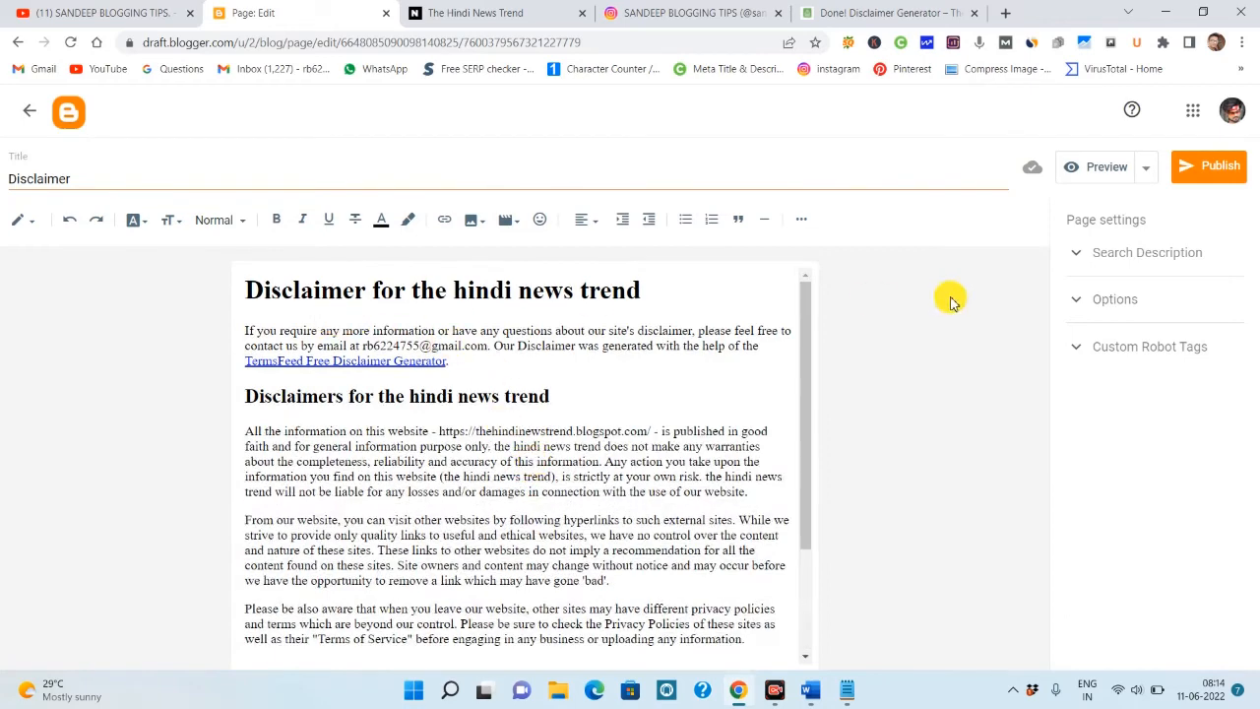
click(1202, 164)
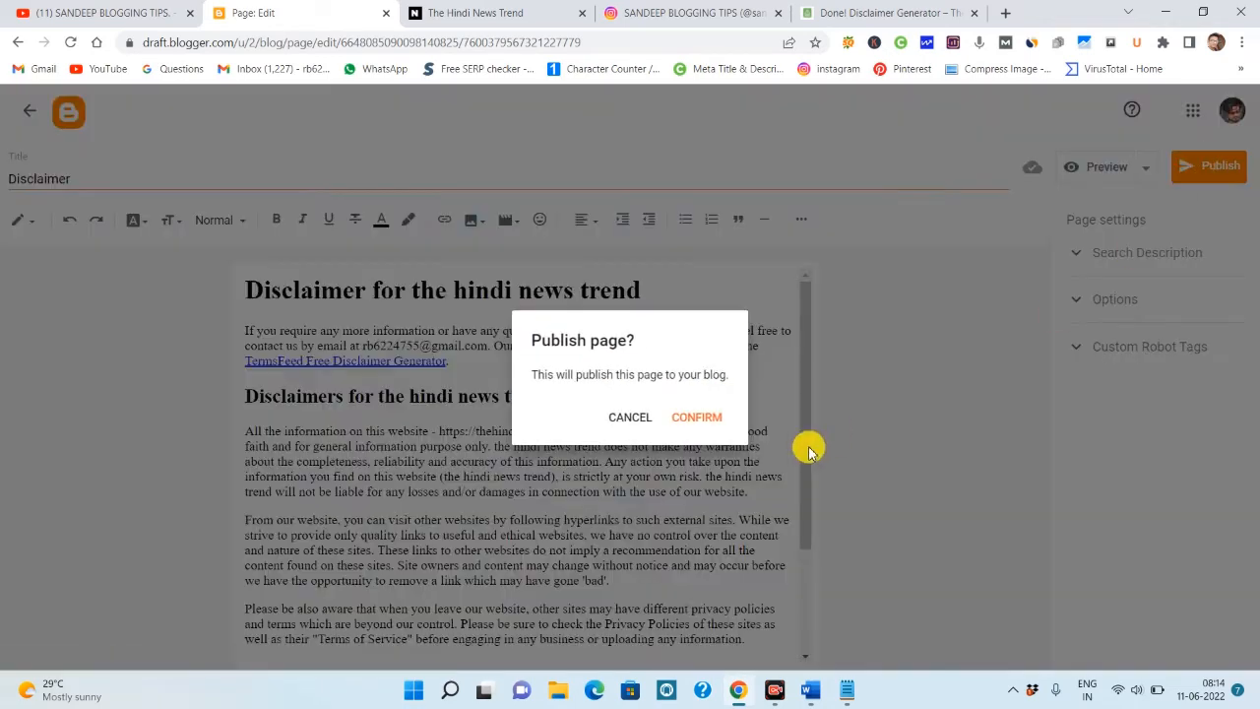
click(639, 418)
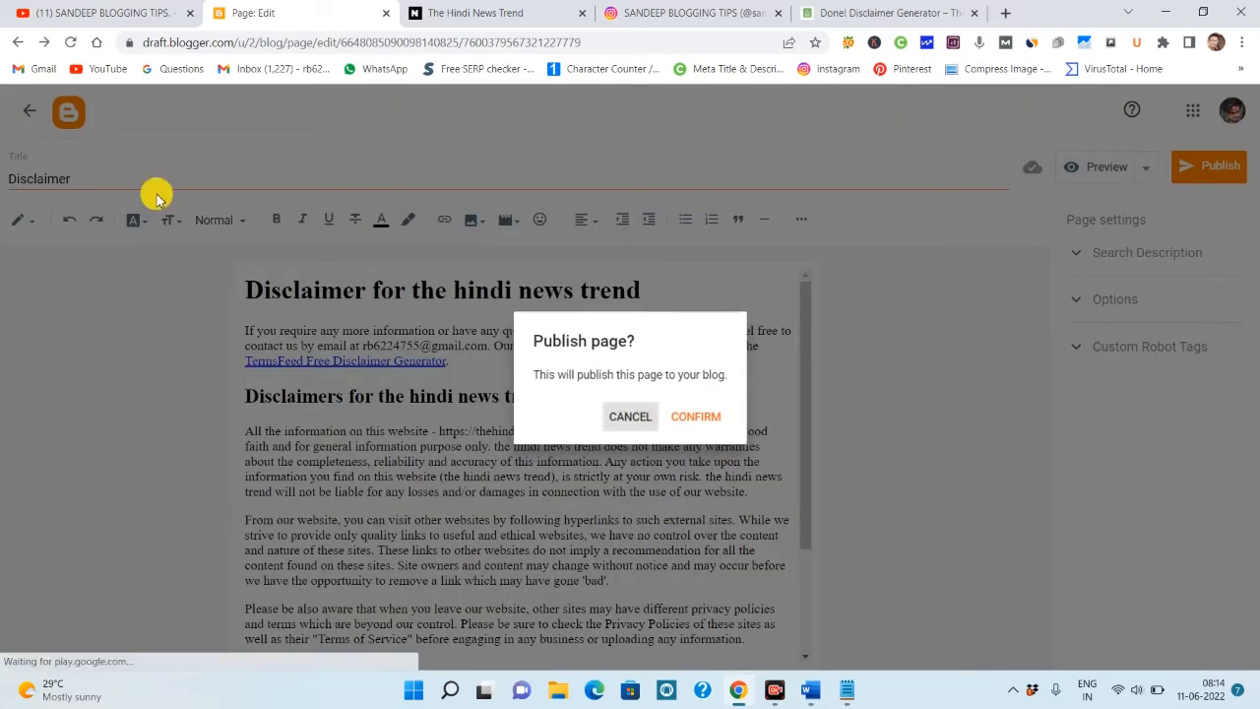
Set the page's search description to "Disclaimer" and publish the page
click(1073, 252)
click(1113, 294)
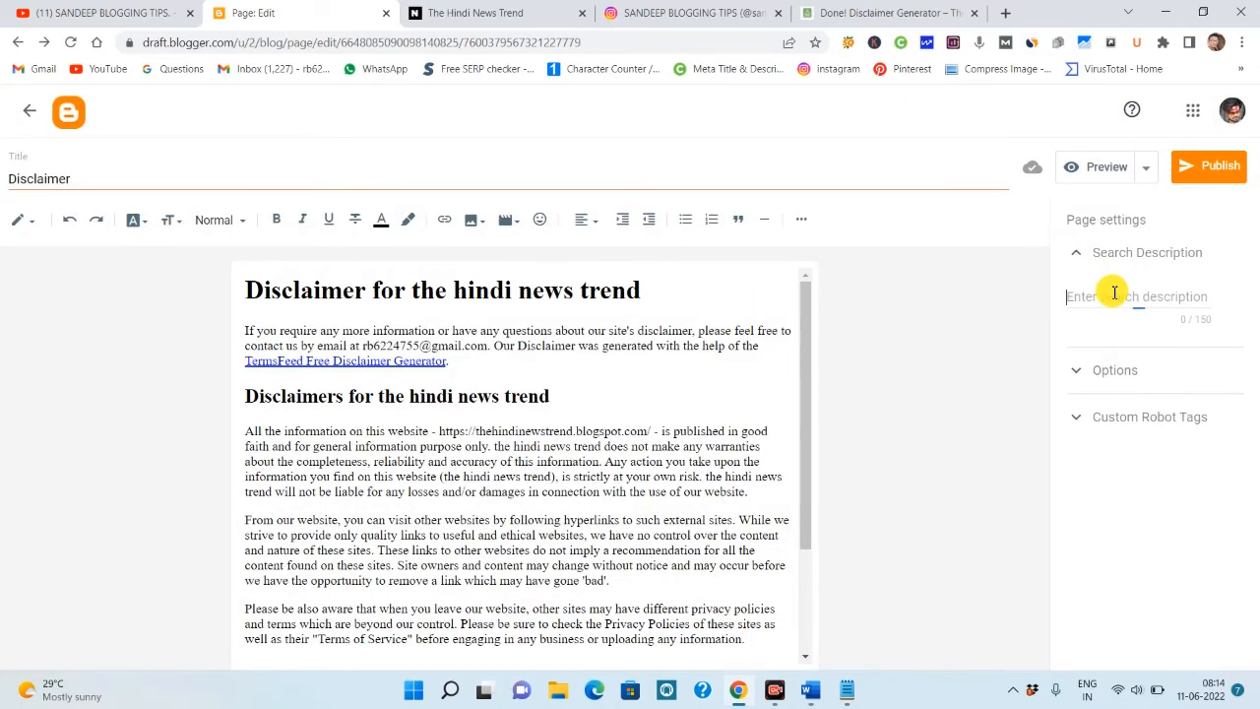
right_click(1112, 295)
click(989, 413)
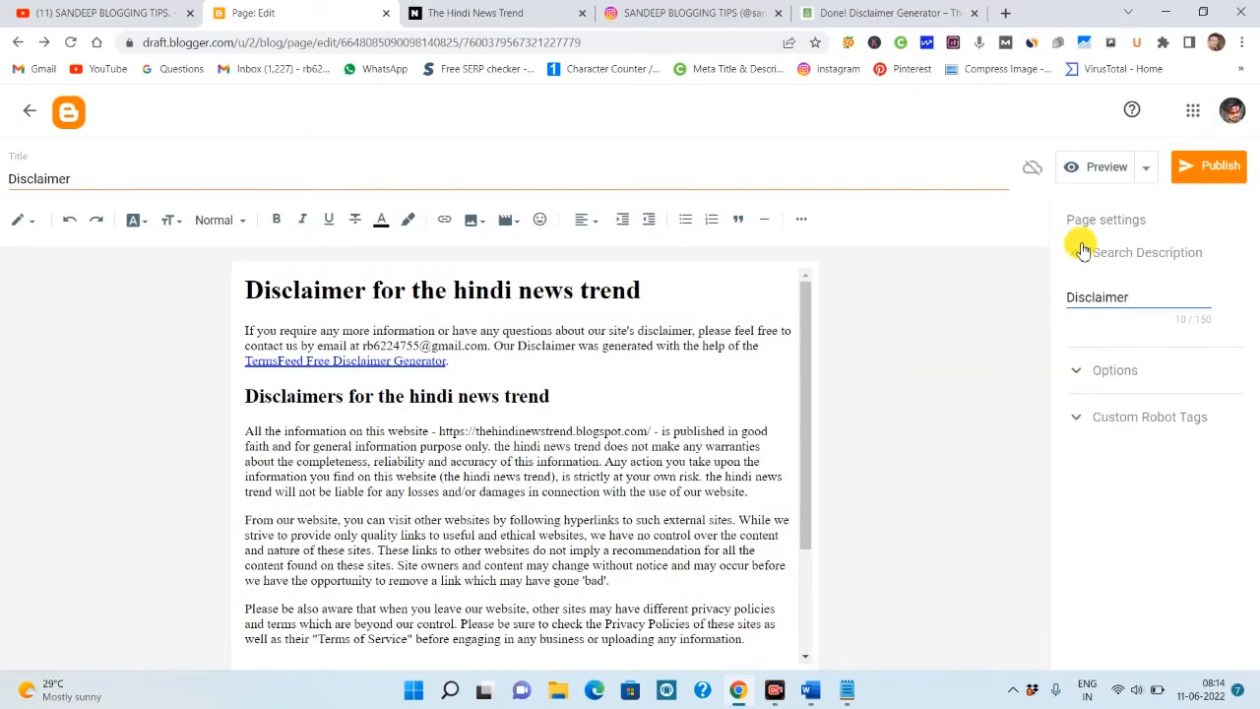
click(1207, 167)
click(709, 417)
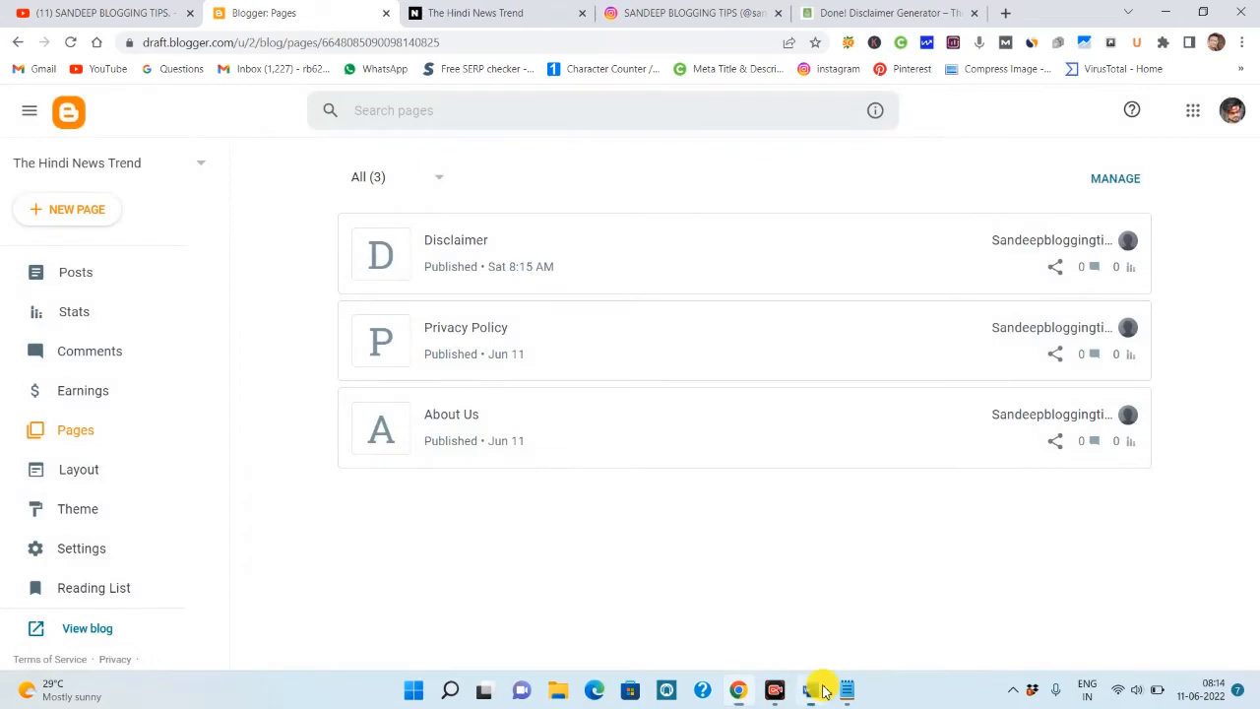
Check the list of required pages in the Word document, then create a new blank page in Blogger
click(812, 689)
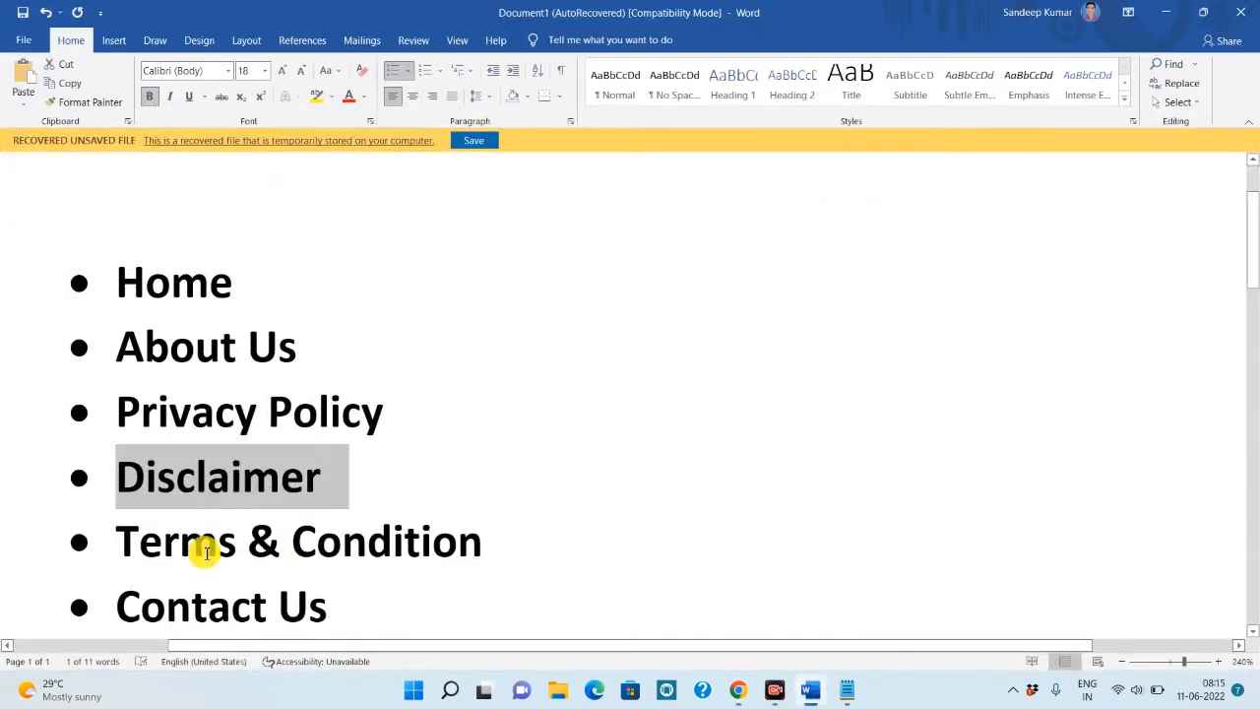
scroll(616, 492, down, 2)
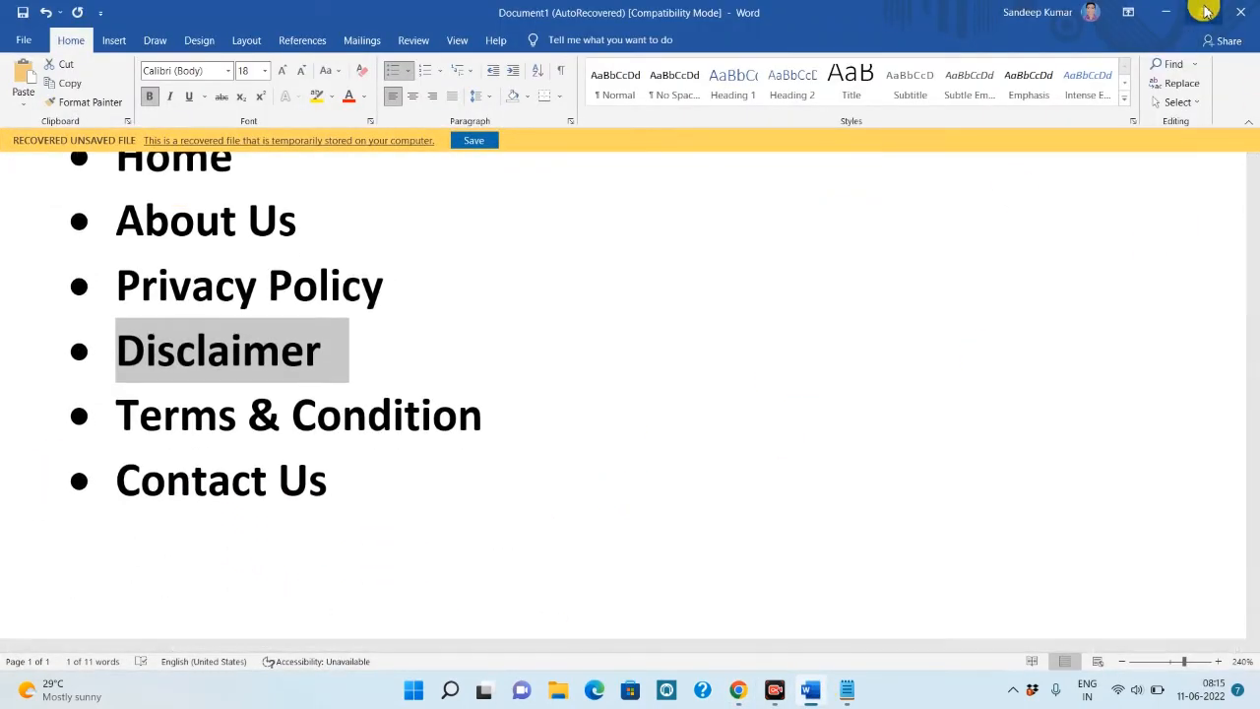
click(1165, 12)
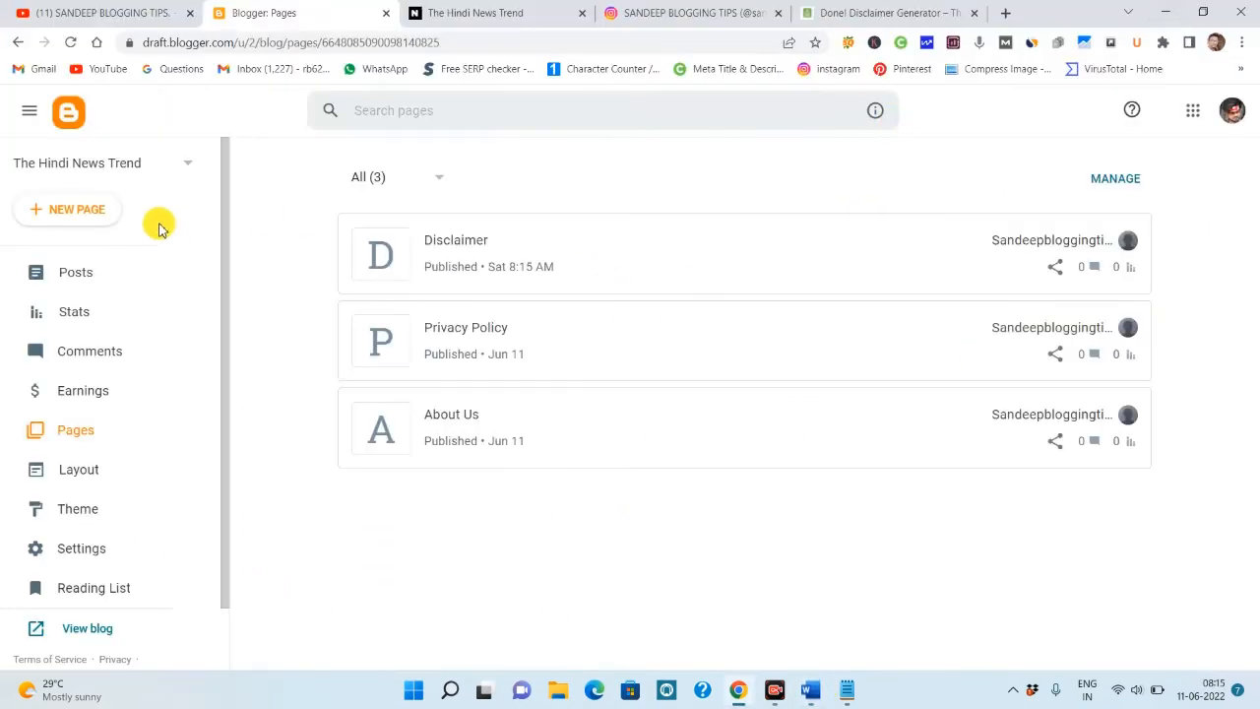
click(57, 210)
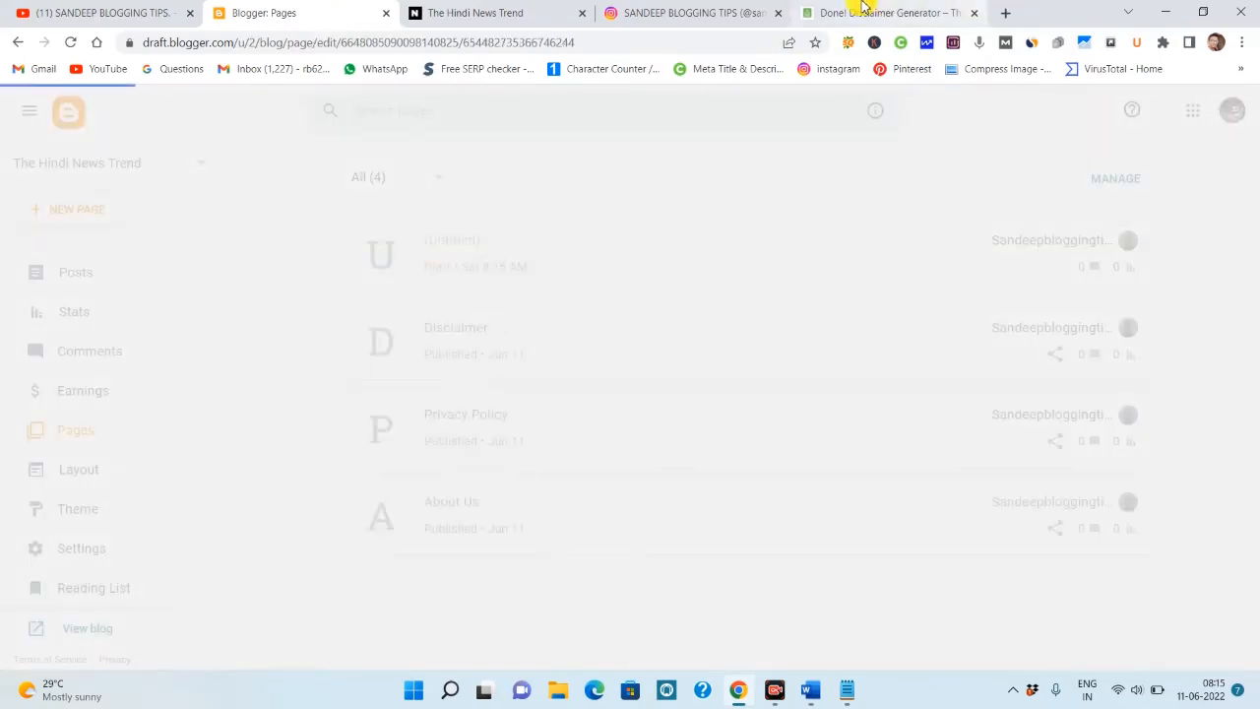
Search Google for "terms and conditions generator" in a new browser tab and open the termsandconditionsgenerator.com result
click(959, 8)
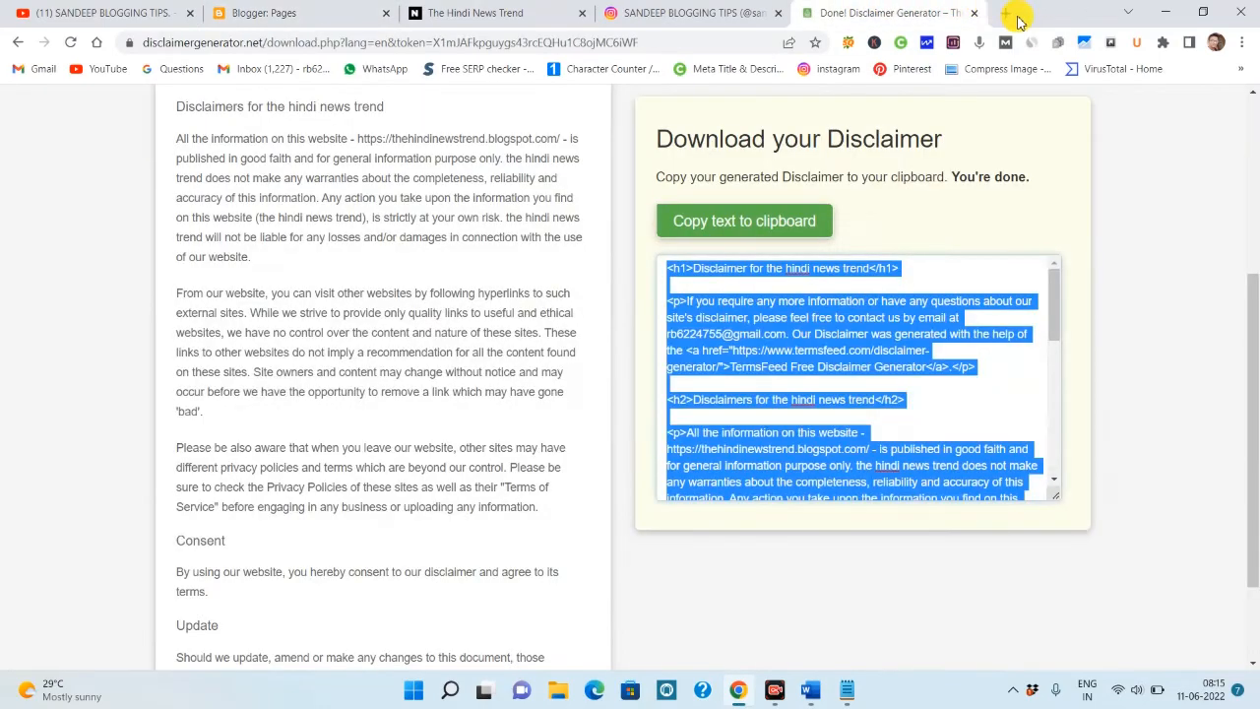
click(1001, 13)
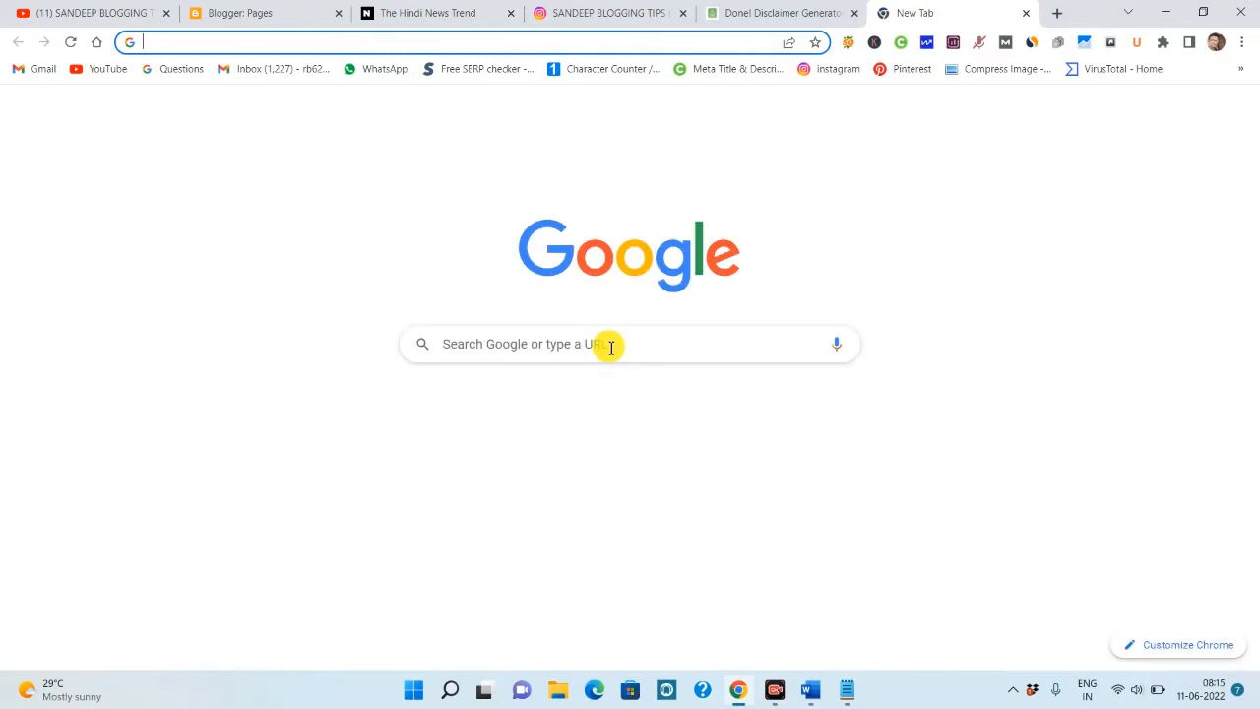
click(610, 346)
text(ter)
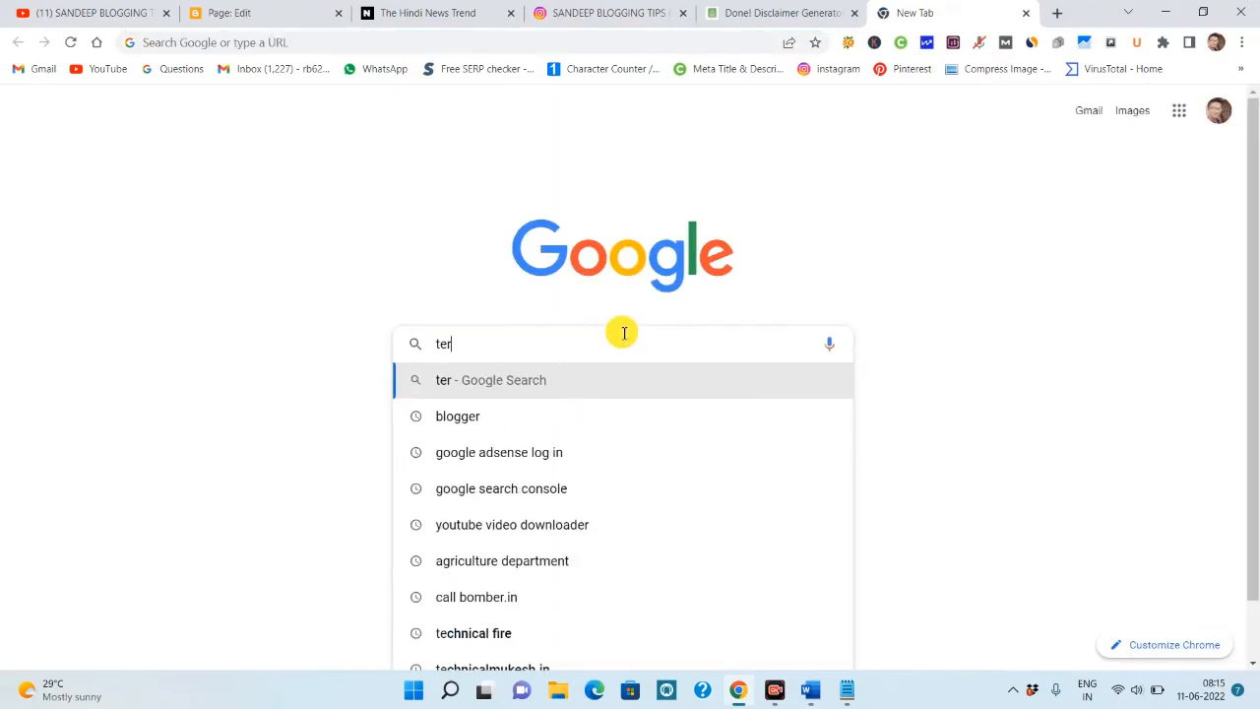
text(ms a)
click(512, 416)
click(313, 281)
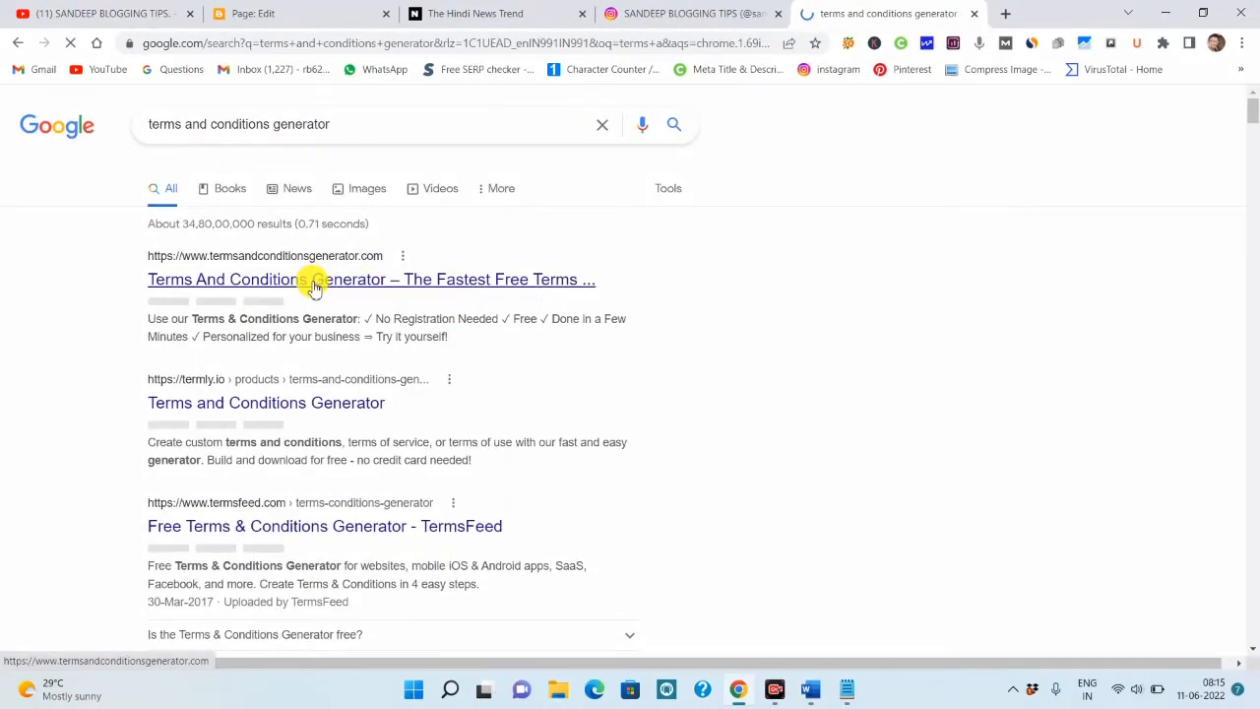
scroll(489, 468, down, 1)
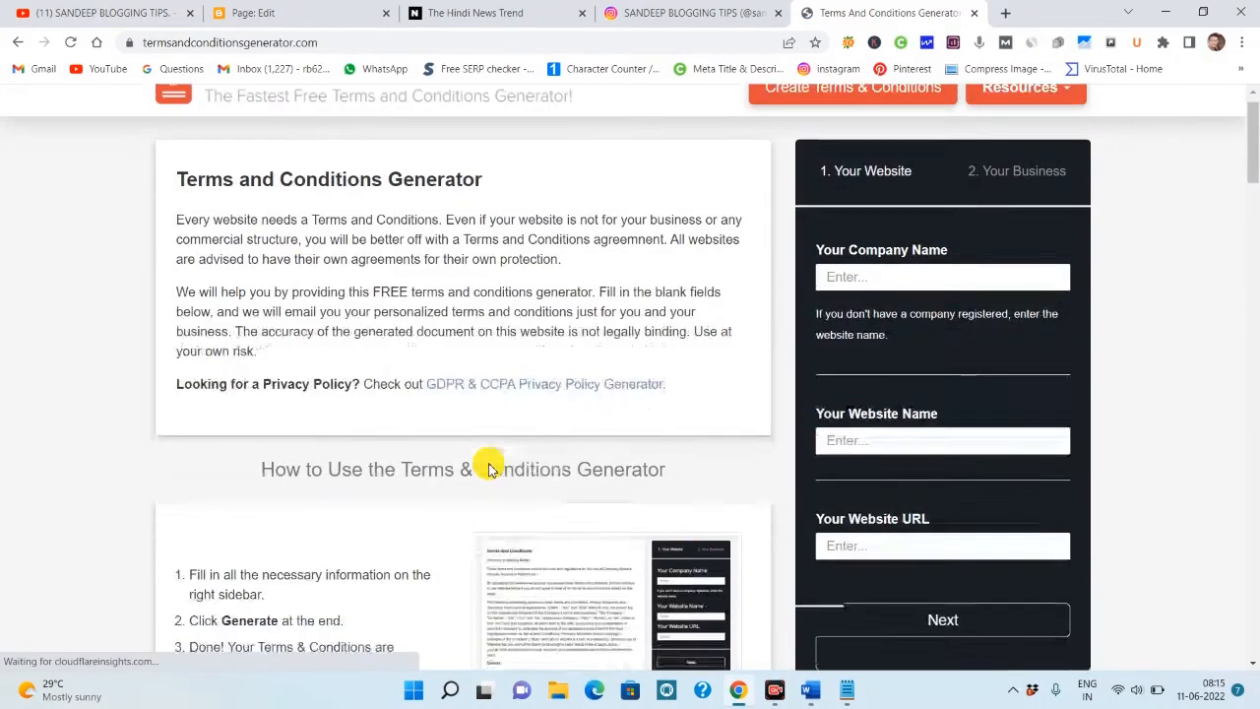
scroll(487, 461, down, 3)
scroll(689, 393, up, 4)
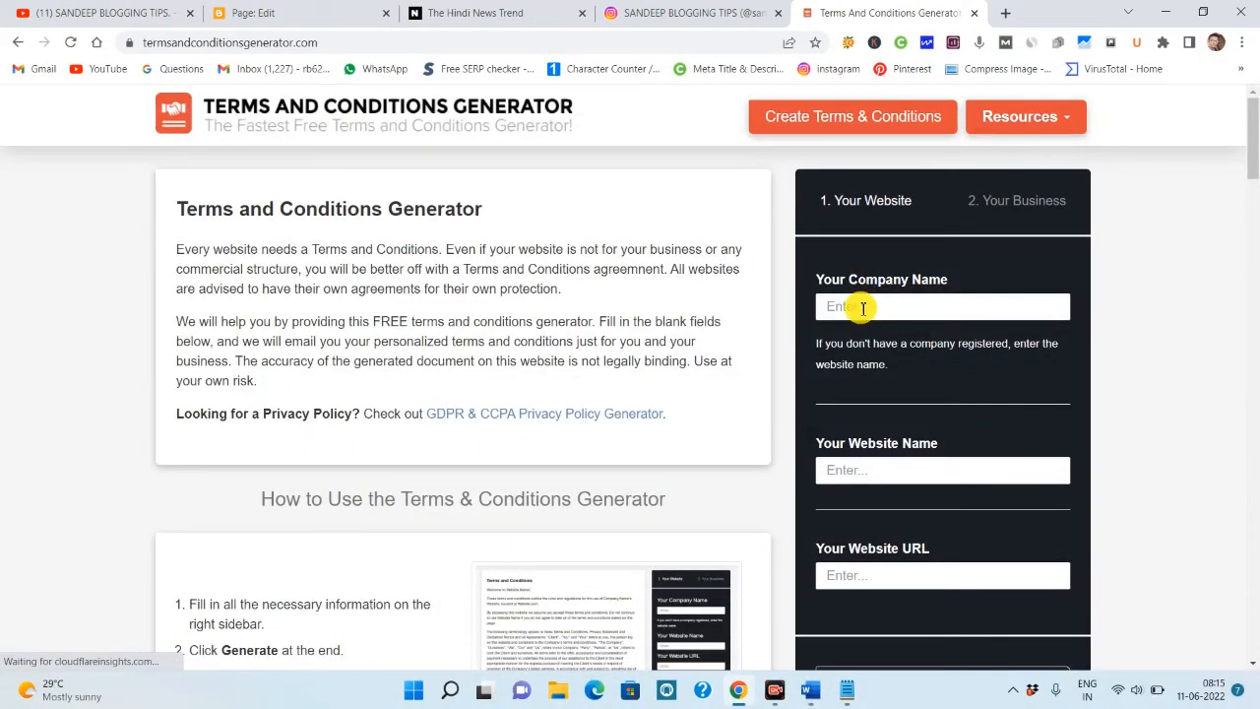
click(862, 308)
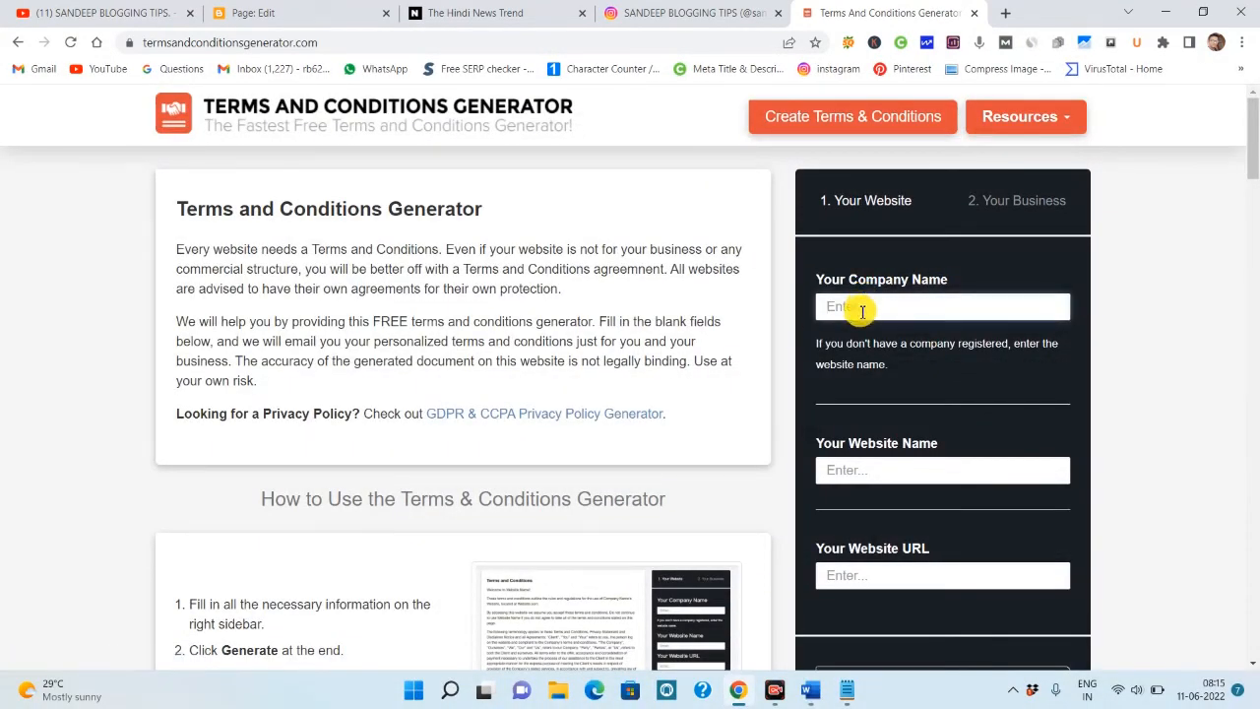
click(876, 469)
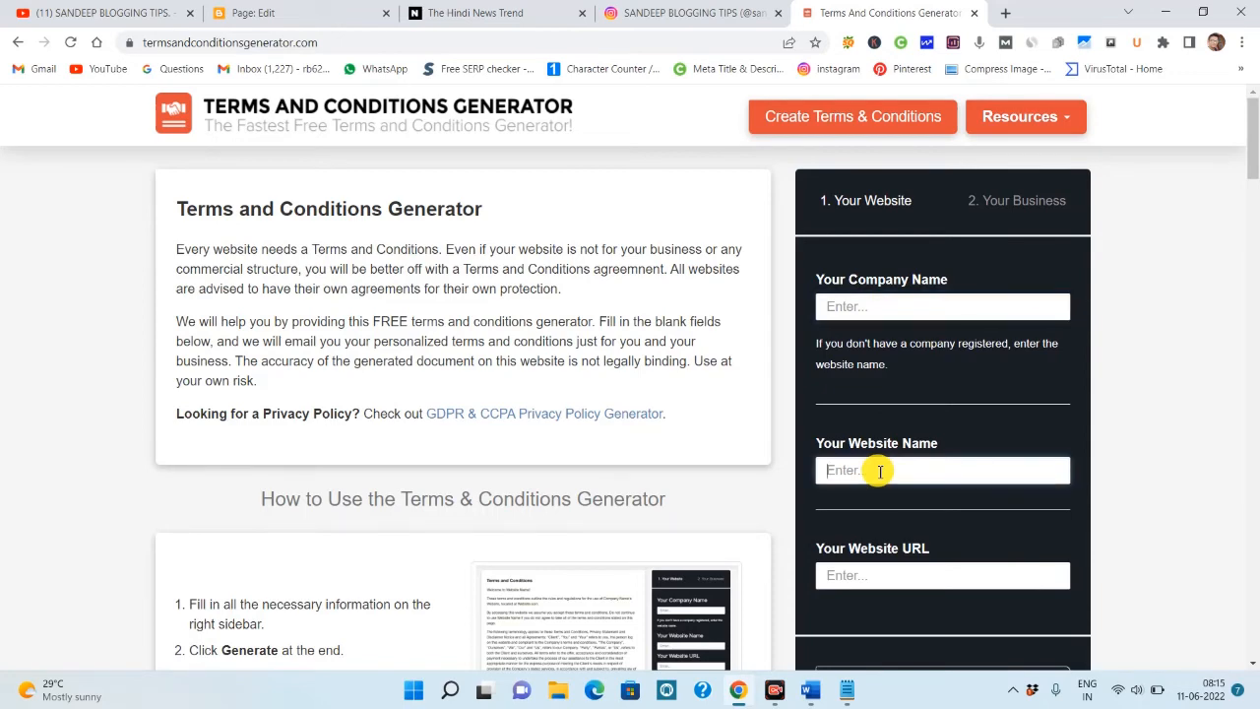
click(864, 574)
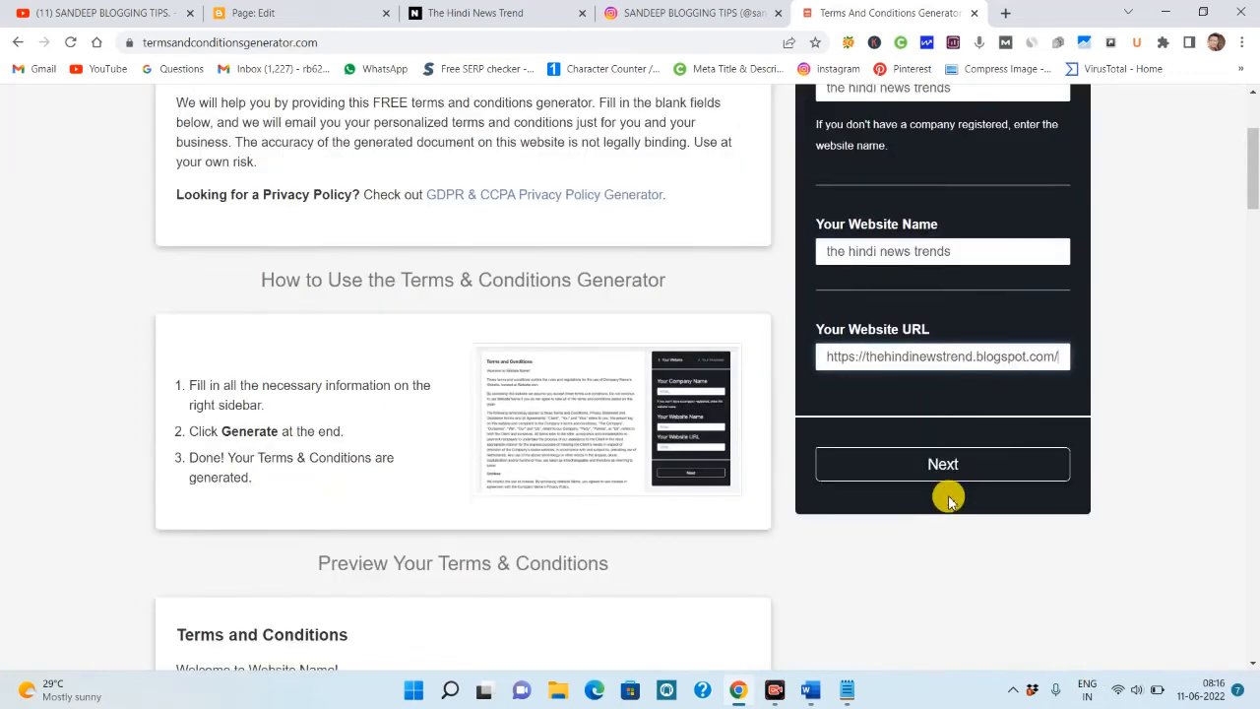
click(945, 465)
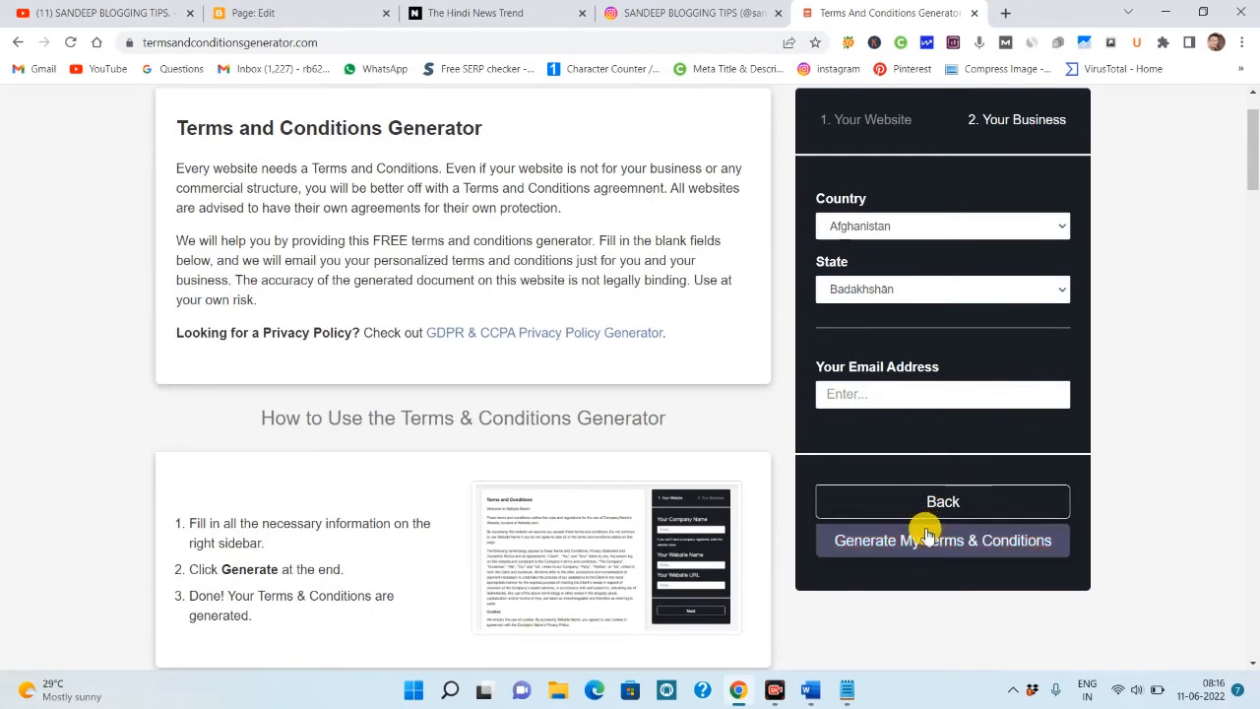
Fill in India as country, Bihar as state and the contact email address, and generate the terms and conditions
click(967, 559)
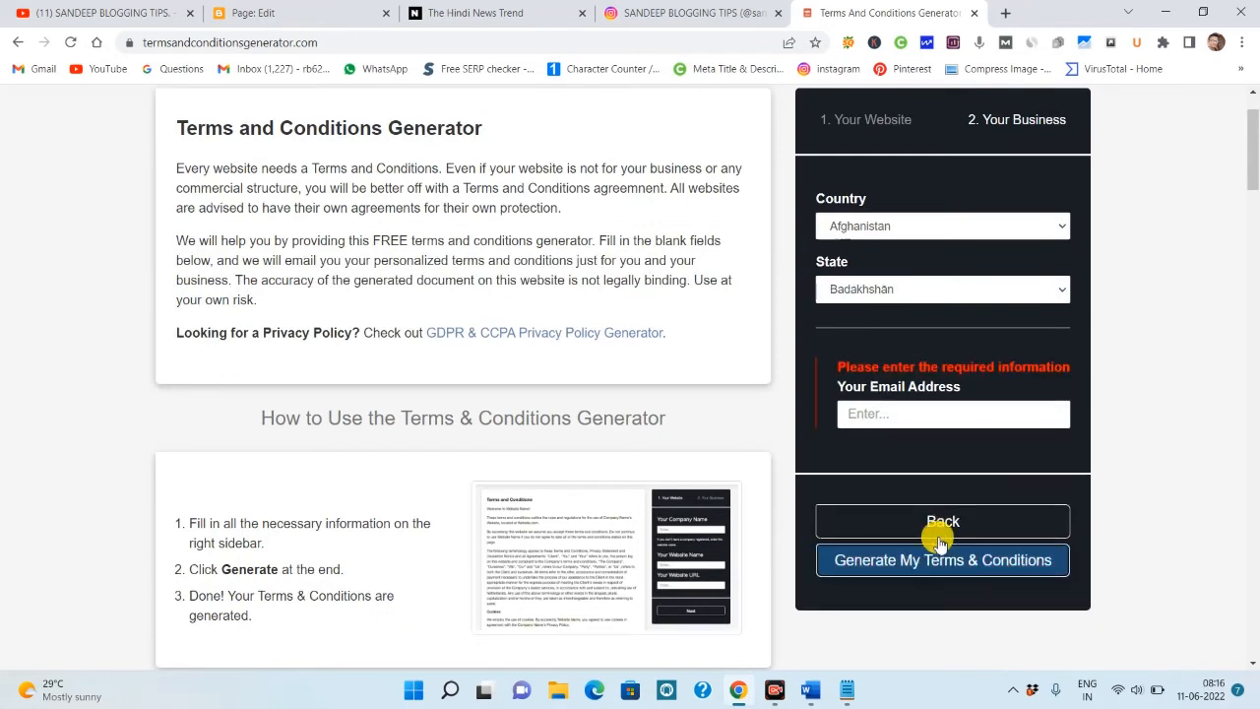
click(893, 411)
click(956, 456)
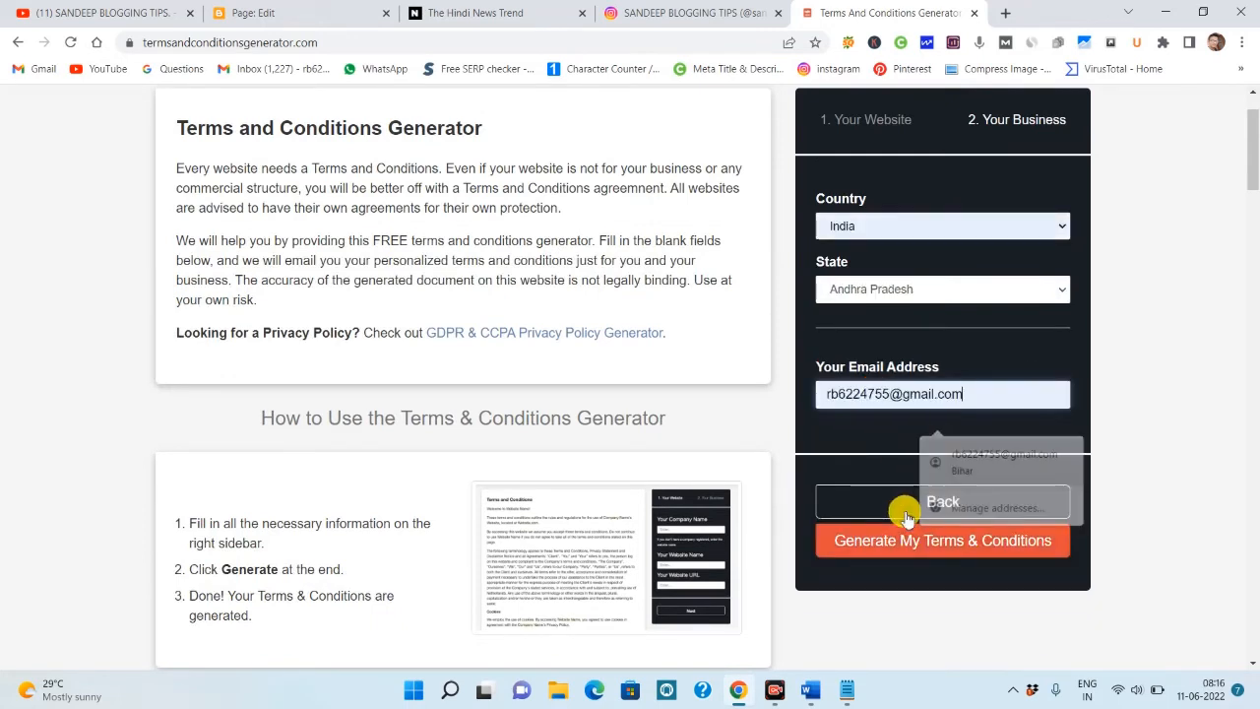
scroll(894, 427, up, 1)
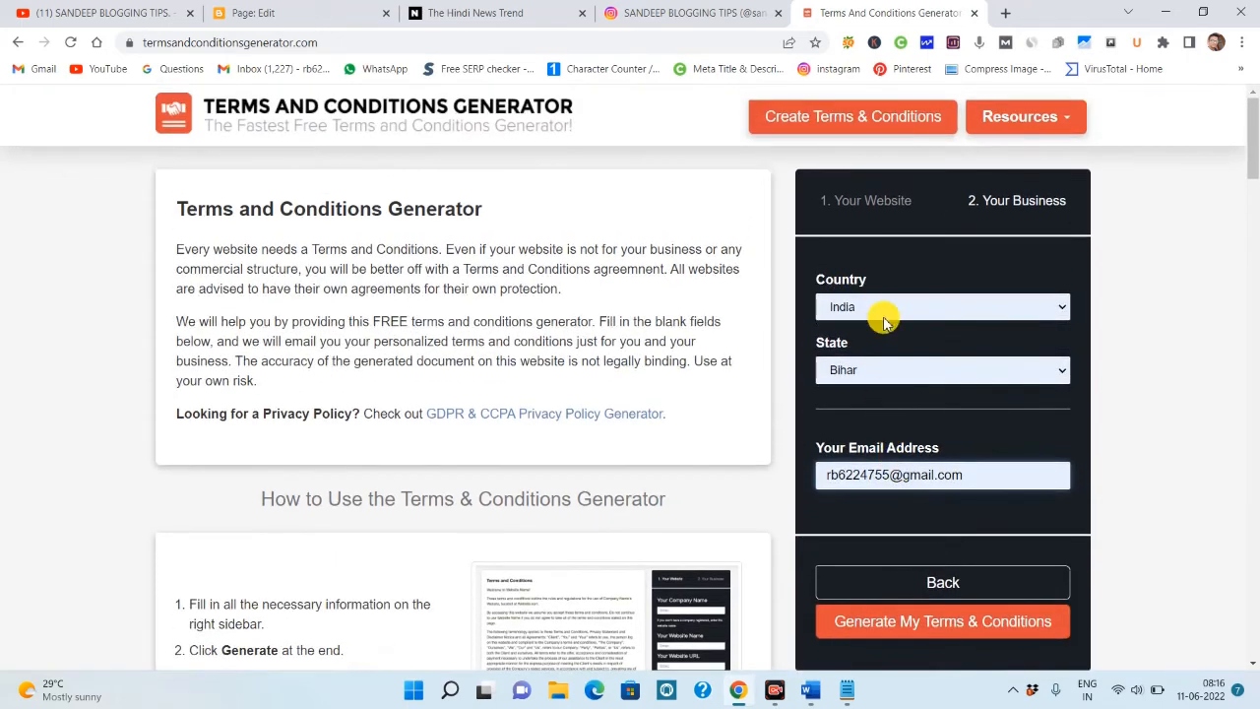
scroll(895, 344, down, 3)
click(923, 296)
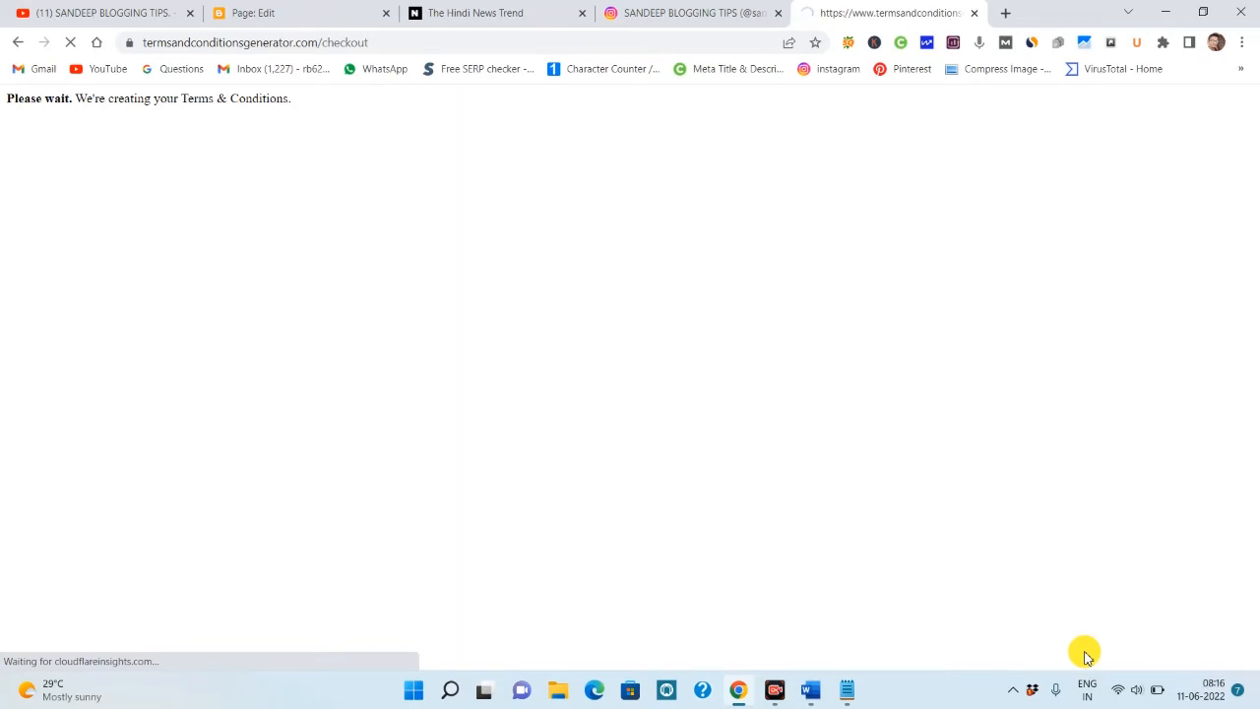
Copy the complete HTML text of the generated terms and conditions and return to the blank Blogger page
scroll(922, 495, down, 5)
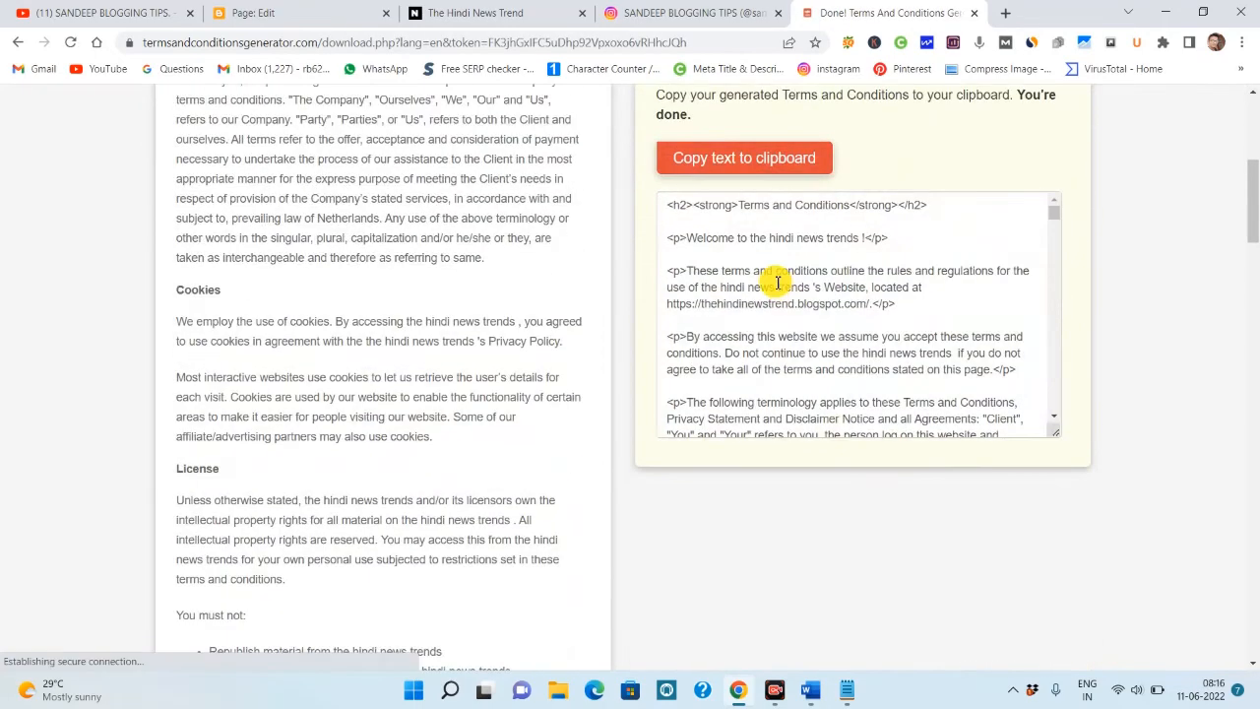
click(776, 283)
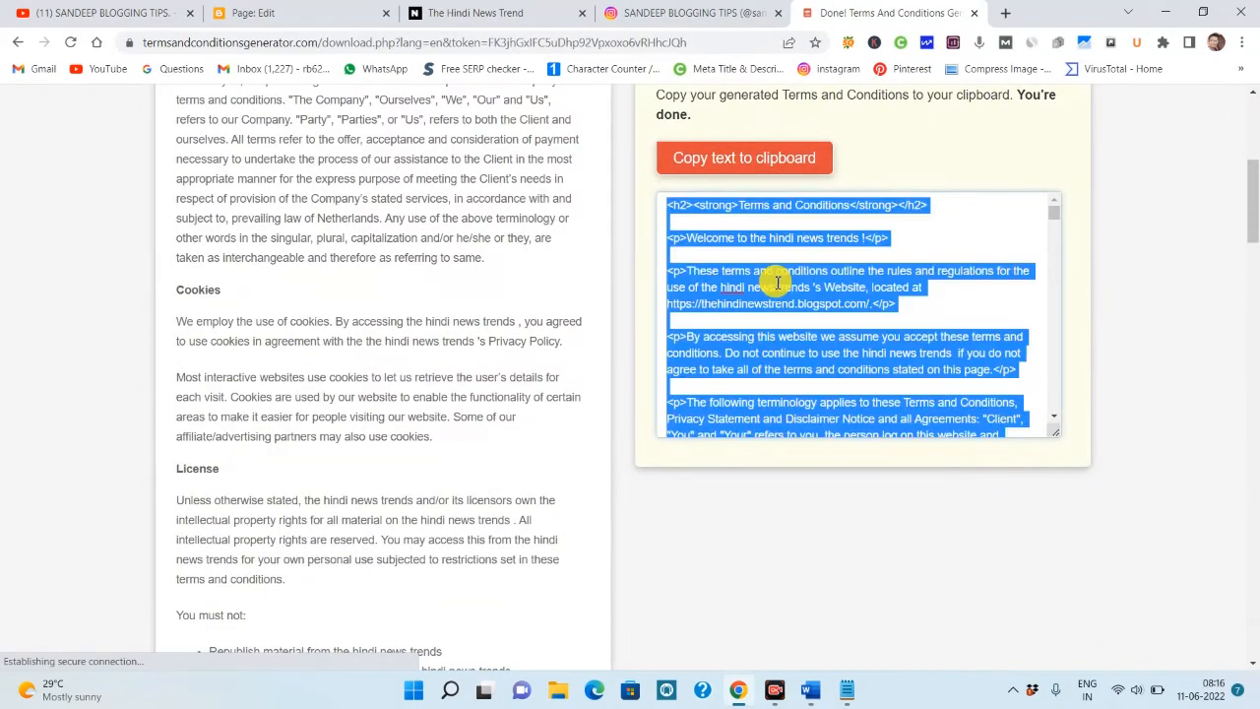
click(339, 7)
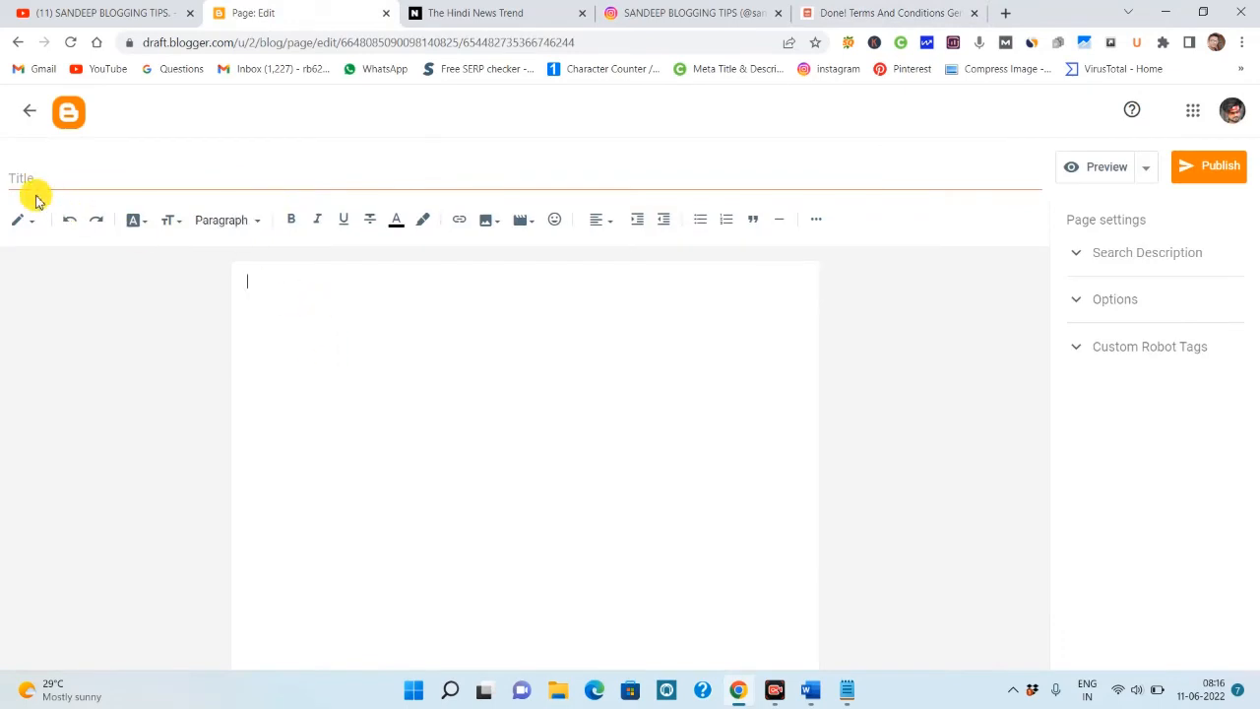
Switch the blank page to HTML view and replace the placeholder code with the copied terms and conditions HTML
click(28, 219)
click(78, 188)
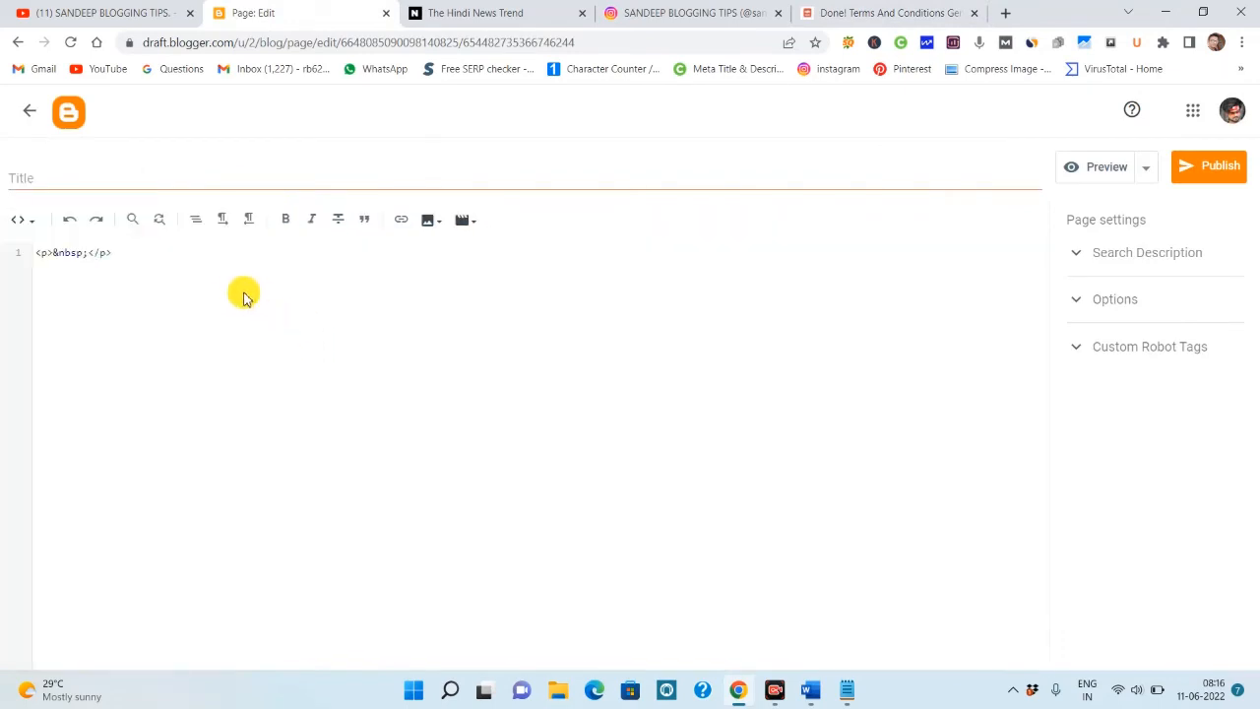
drag(198, 258, 4, 255)
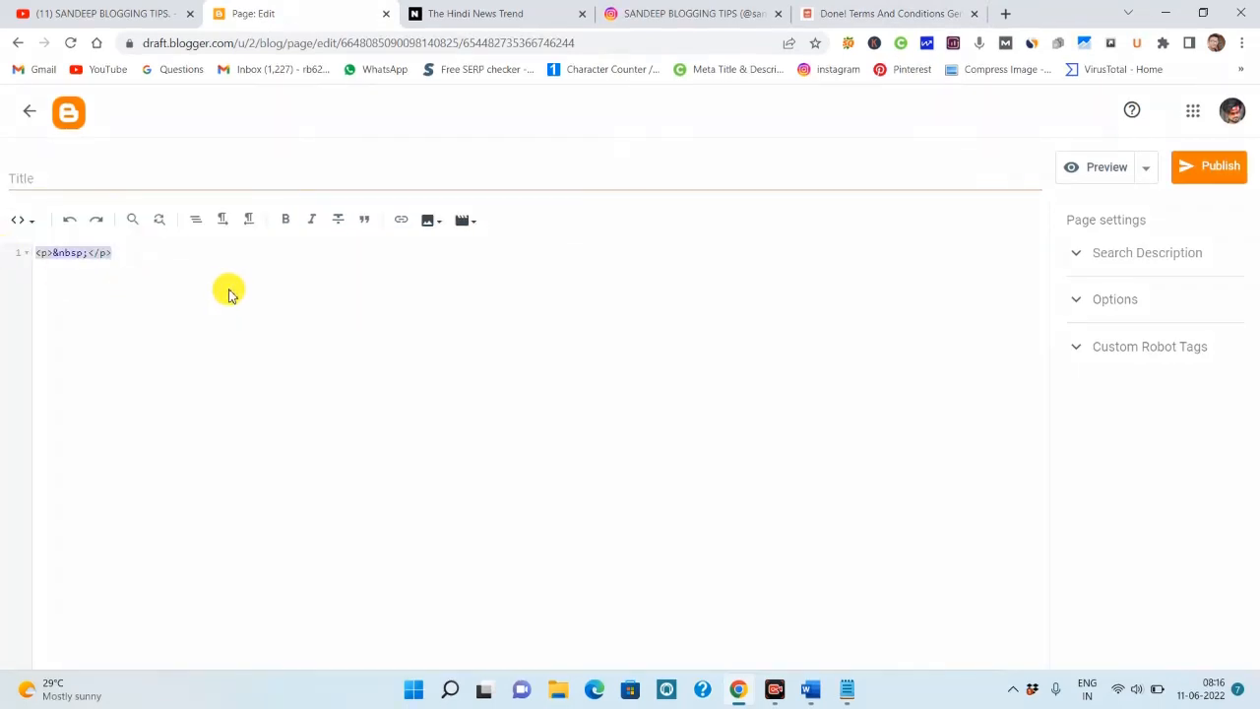
key(ctrl+v)
scroll(138, 276, up, 15)
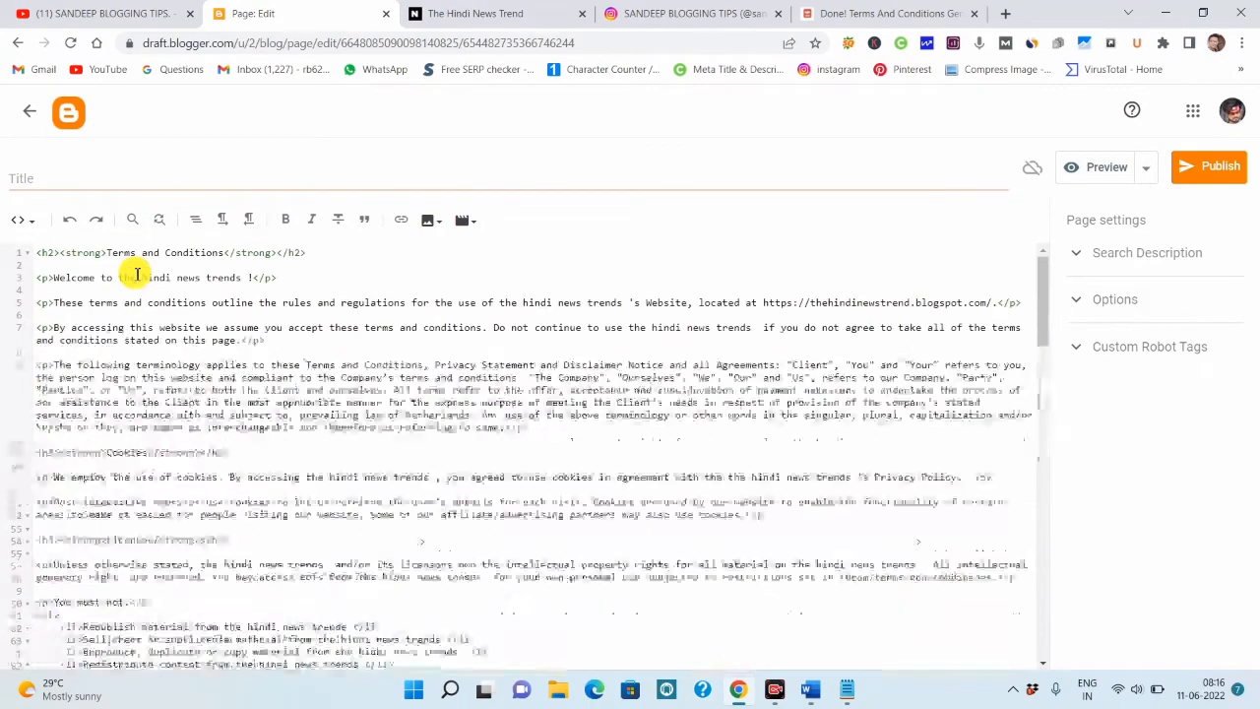
Title the page "Terms and Conditions" by copying the first heading's text, and switch the editor to Compose view
drag(106, 252, 224, 252)
key(super+c)
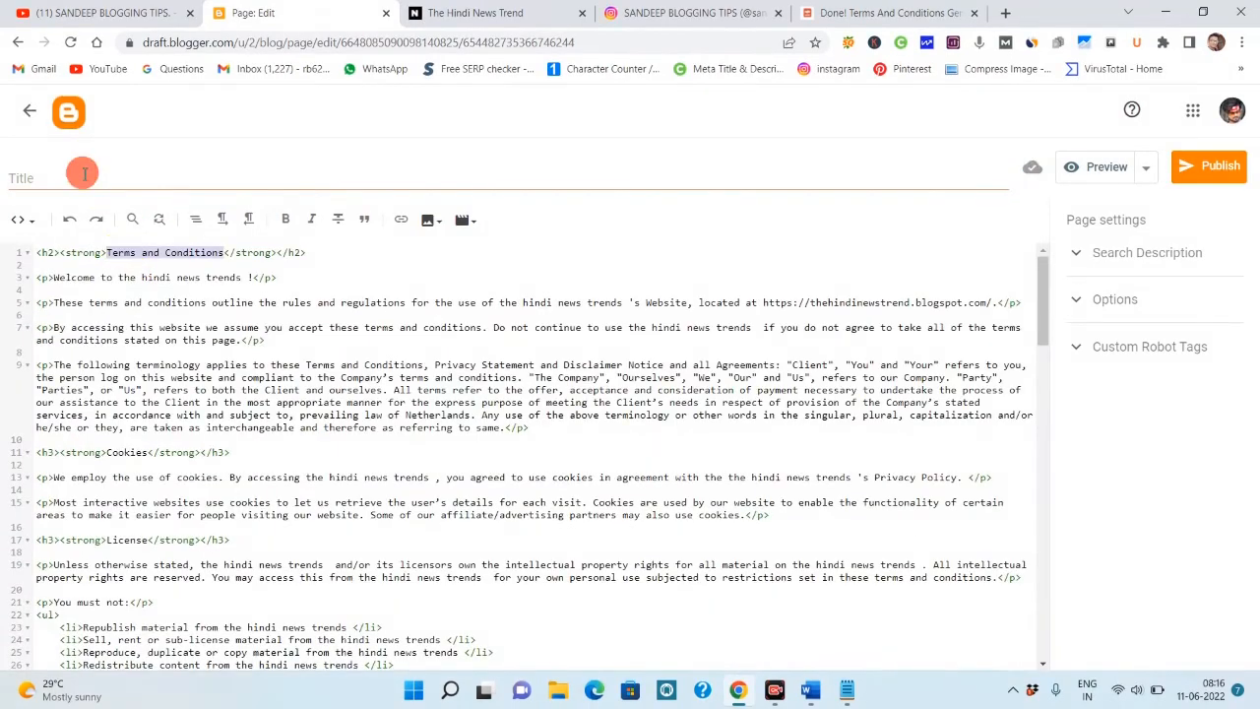
right_click(84, 173)
click(138, 301)
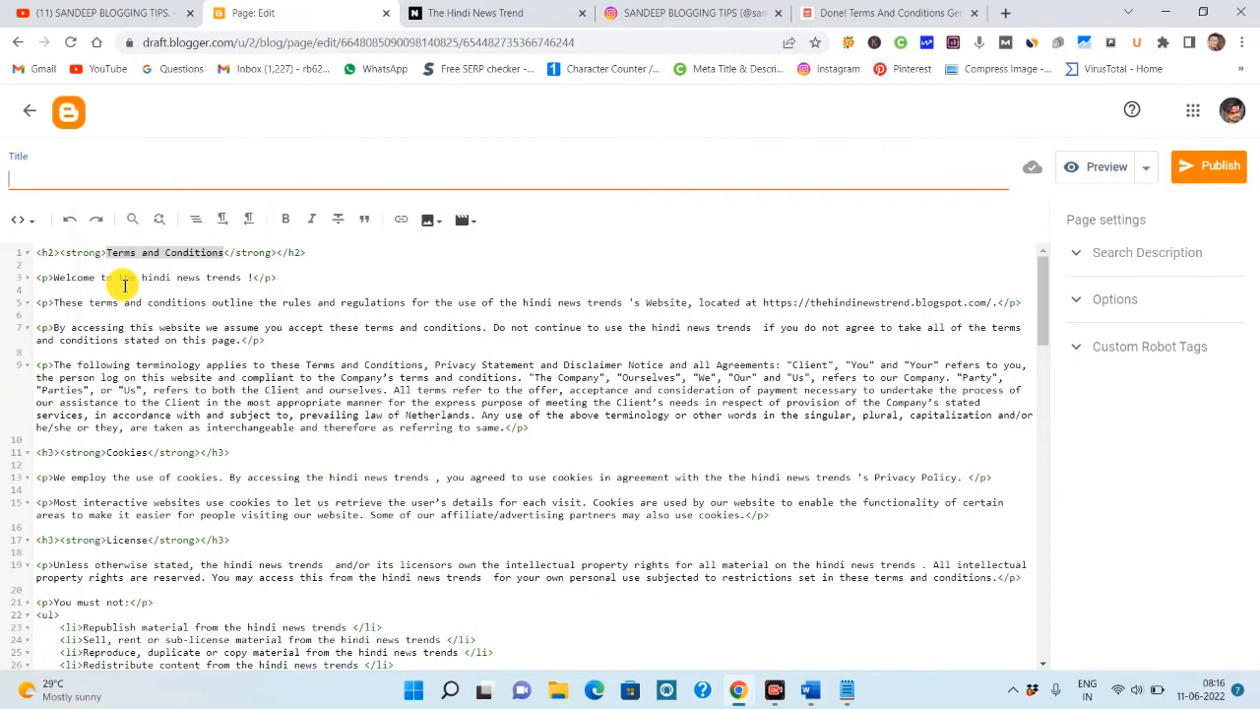
click(24, 220)
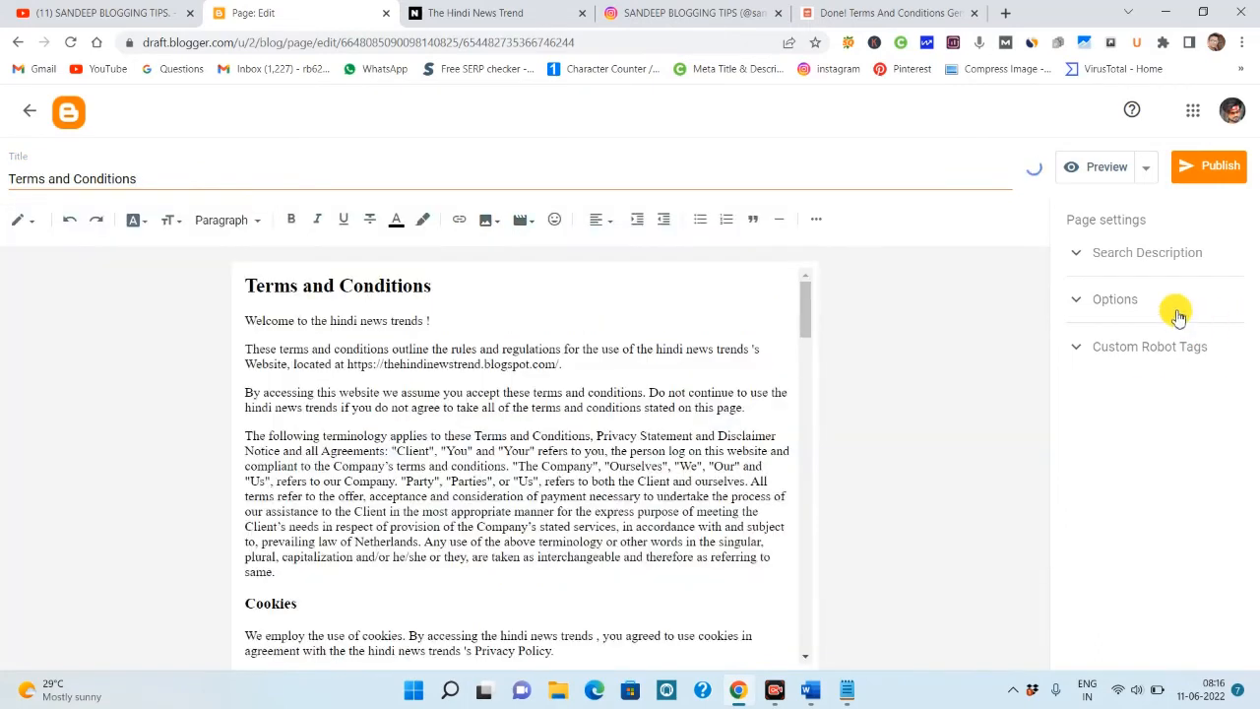
Set the page's search description to "Terms and Conditions"
click(1113, 252)
click(1094, 296)
right_click(1092, 295)
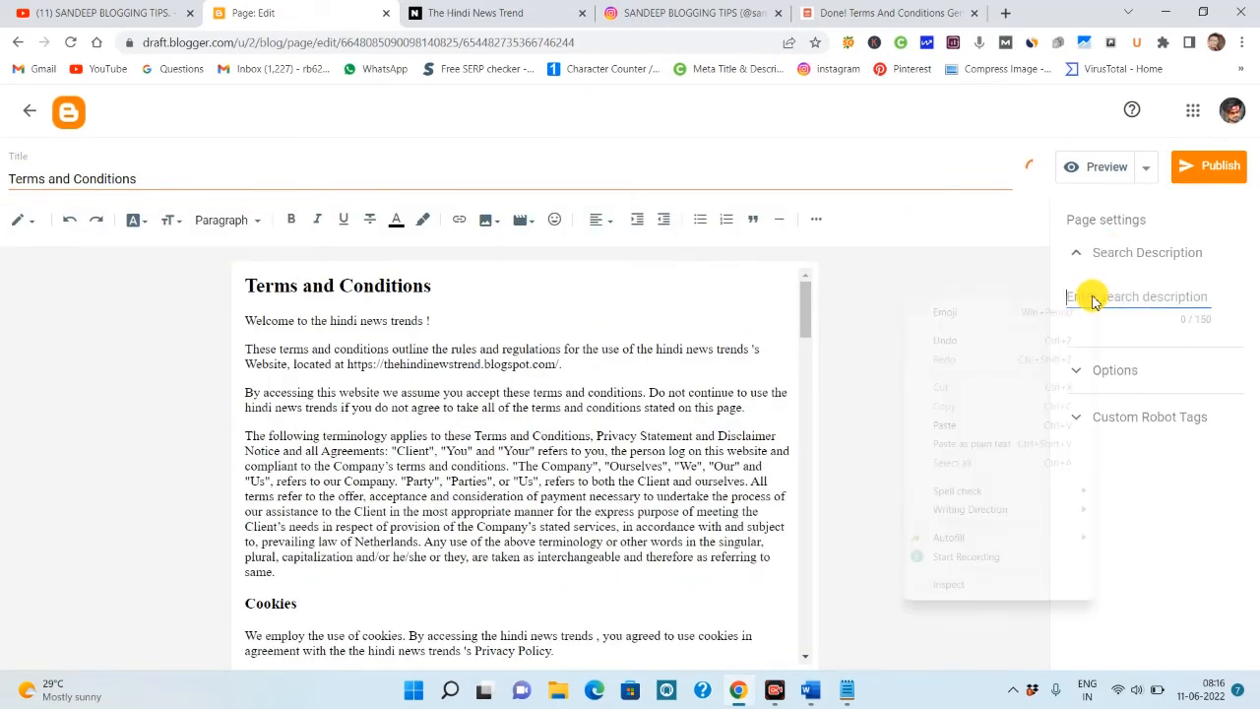
click(948, 416)
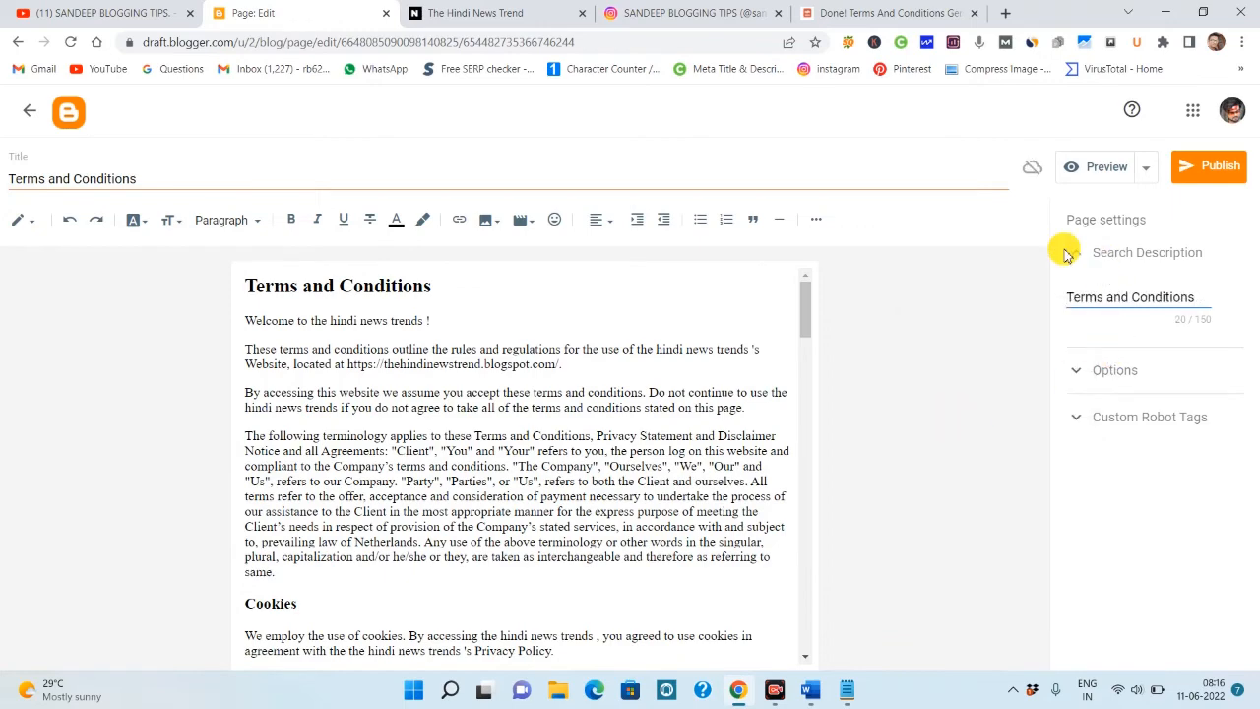
Publish the Terms and Conditions page and create another blank page for the blog
click(1080, 255)
click(1218, 165)
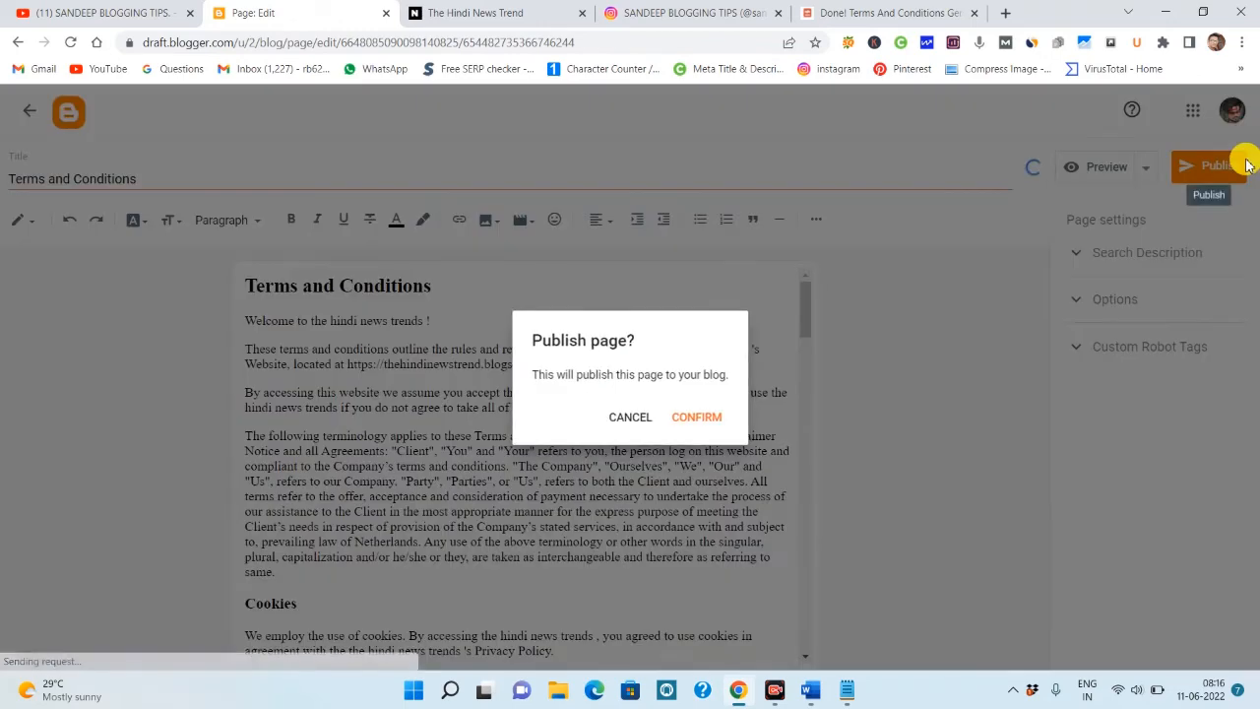
click(699, 418)
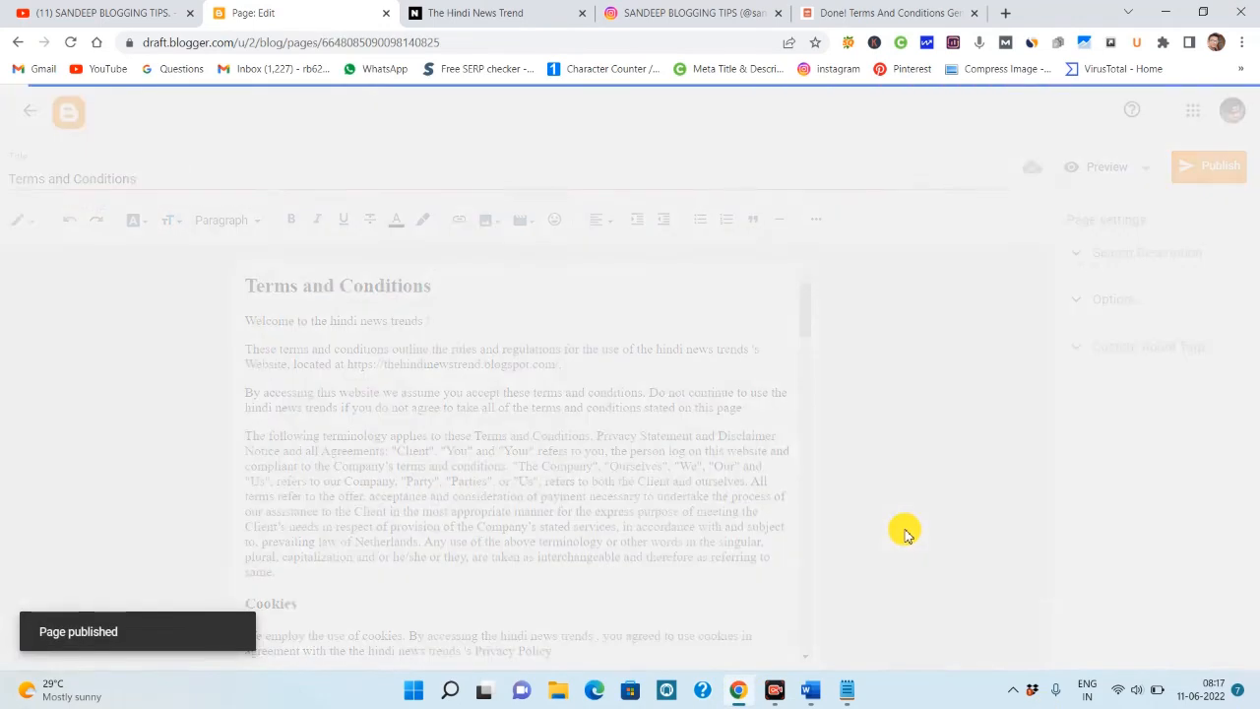
drag(315, 199, 1202, 594)
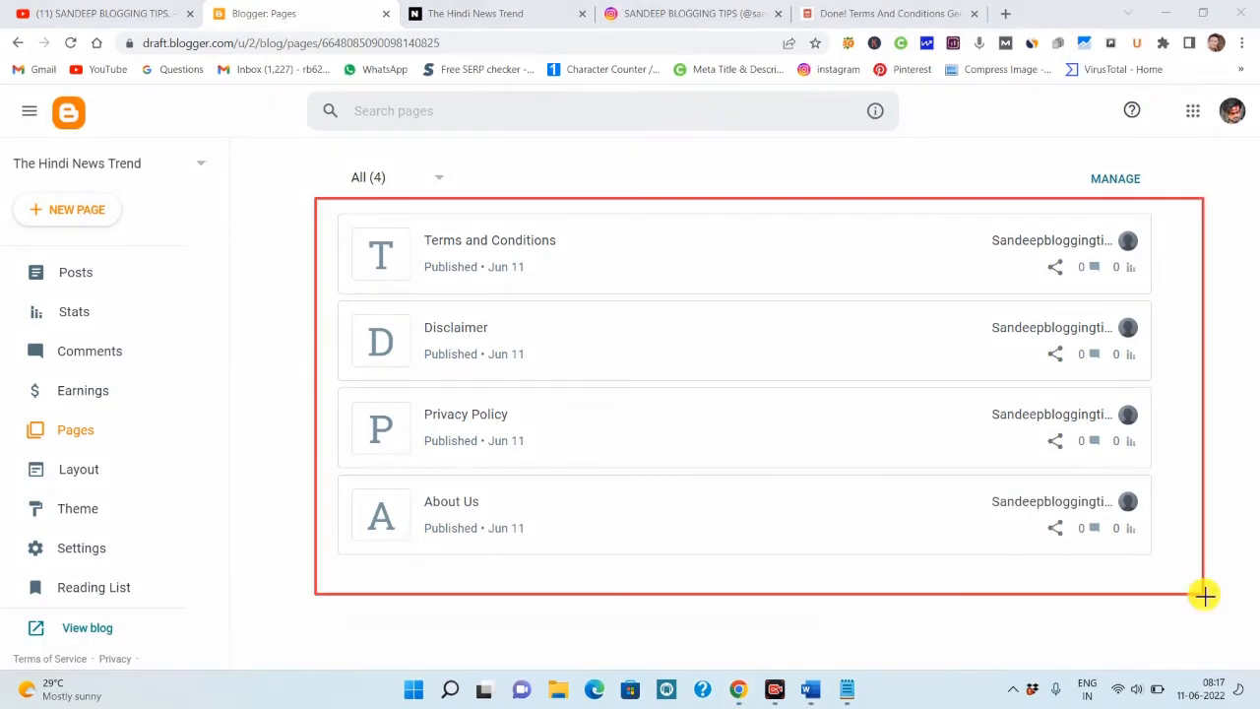
key(Escape)
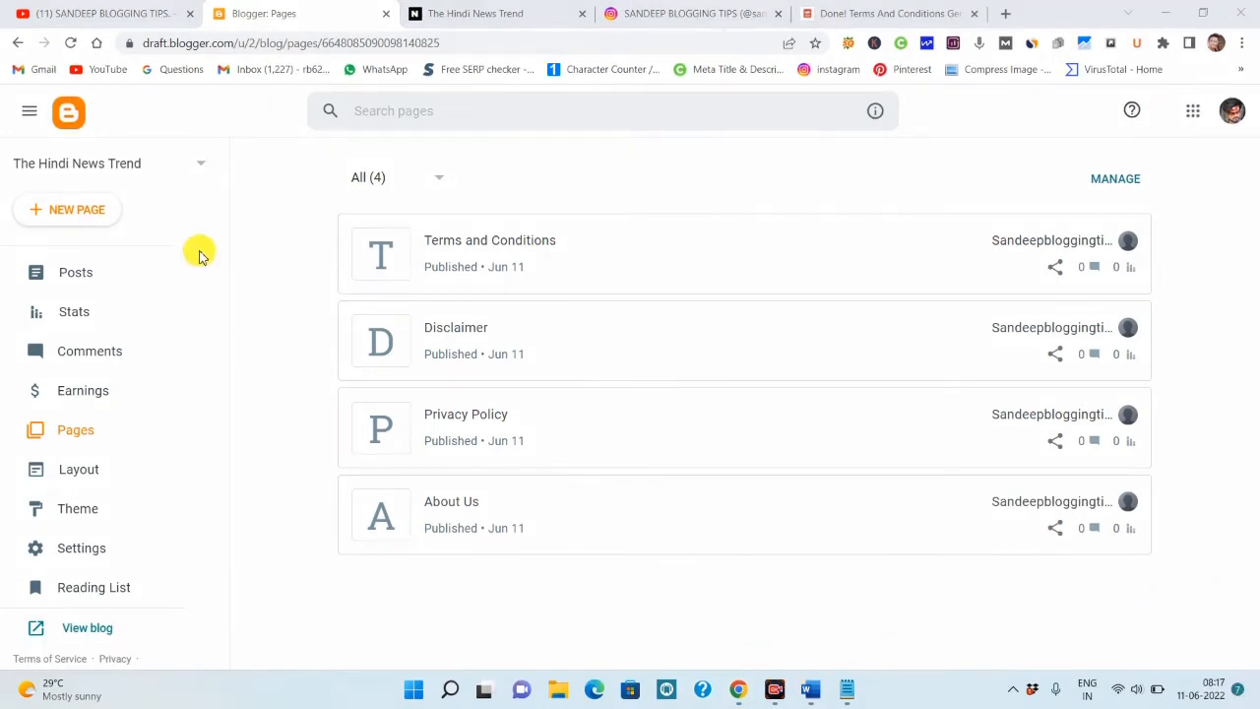
click(96, 216)
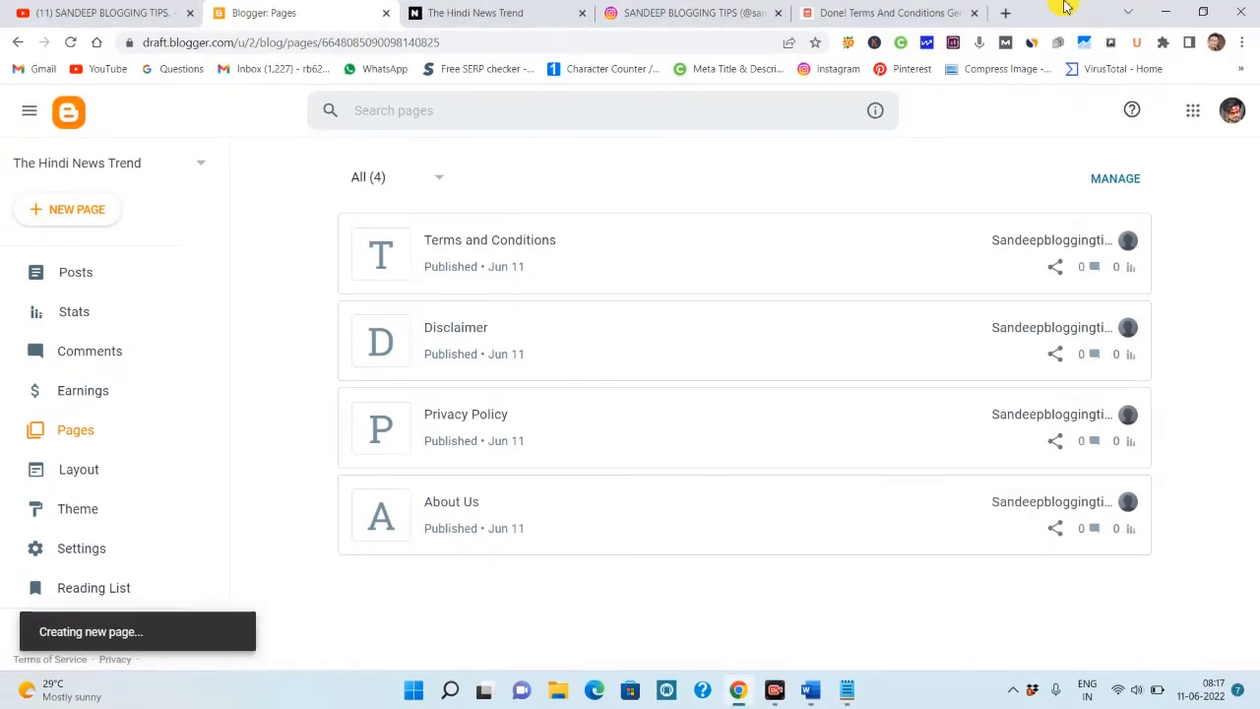
Search Google for "google form" in a new browser tab to reach Google Forms
click(1006, 14)
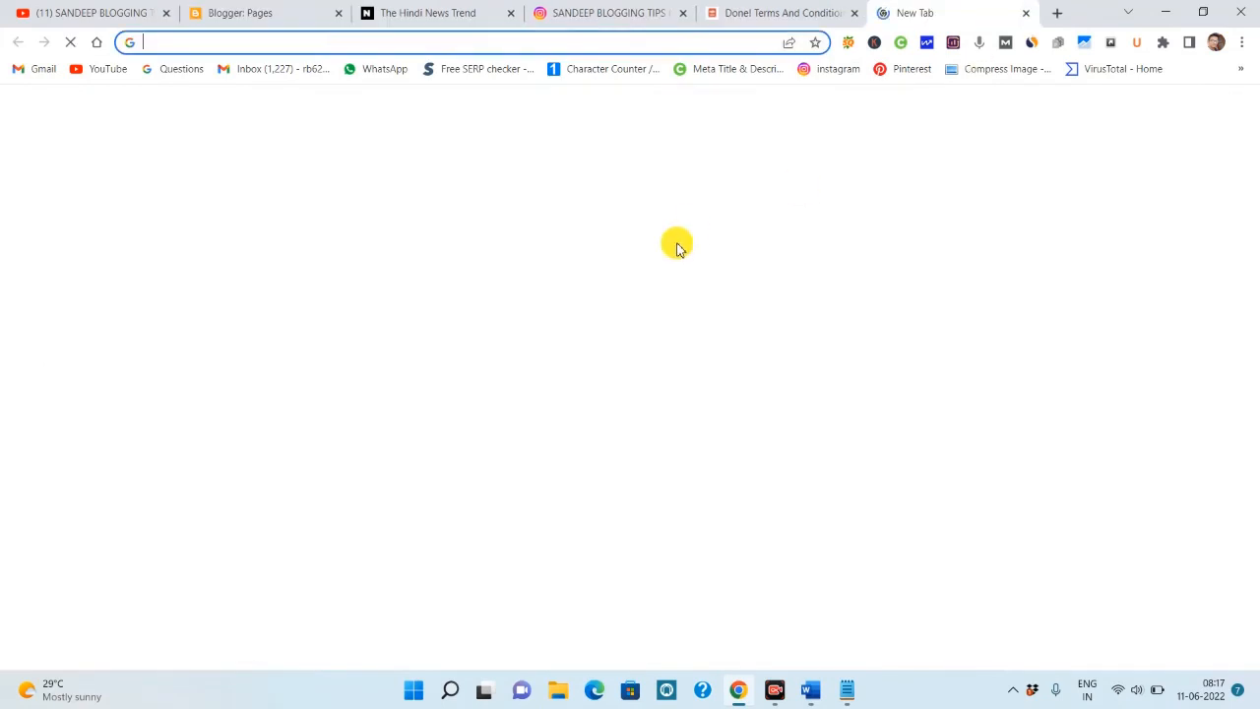
click(645, 342)
text(goog)
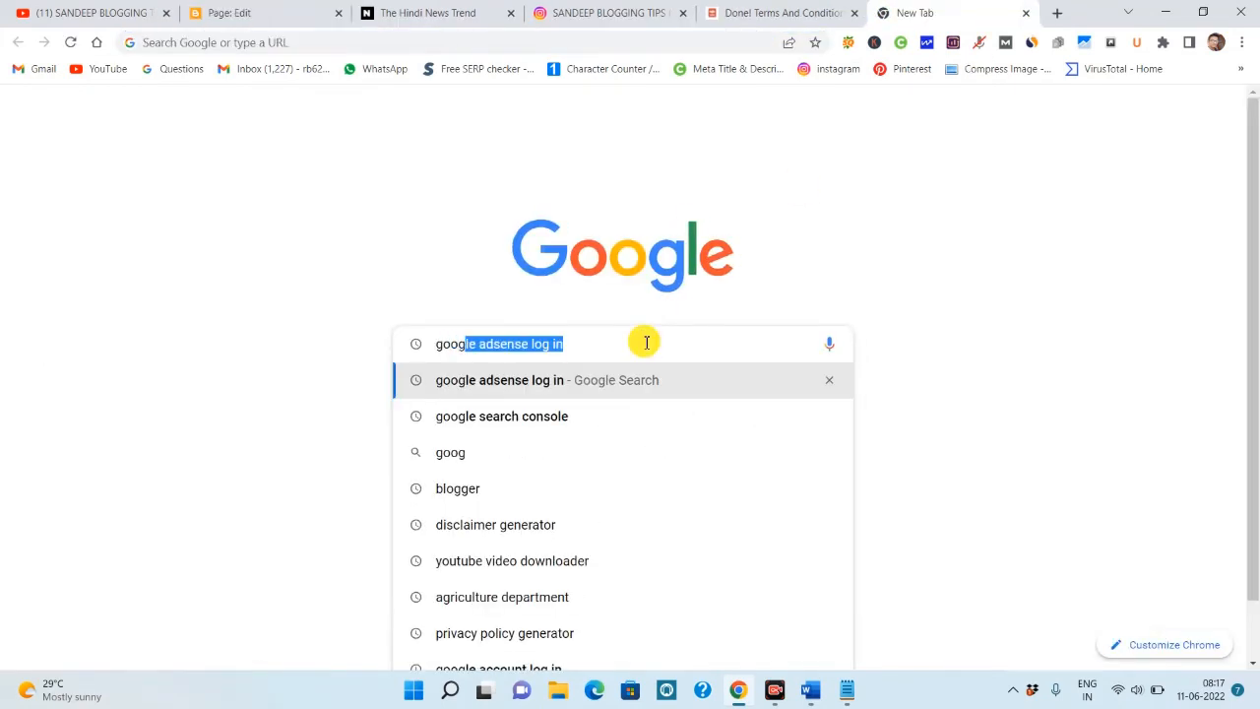
text(le form)
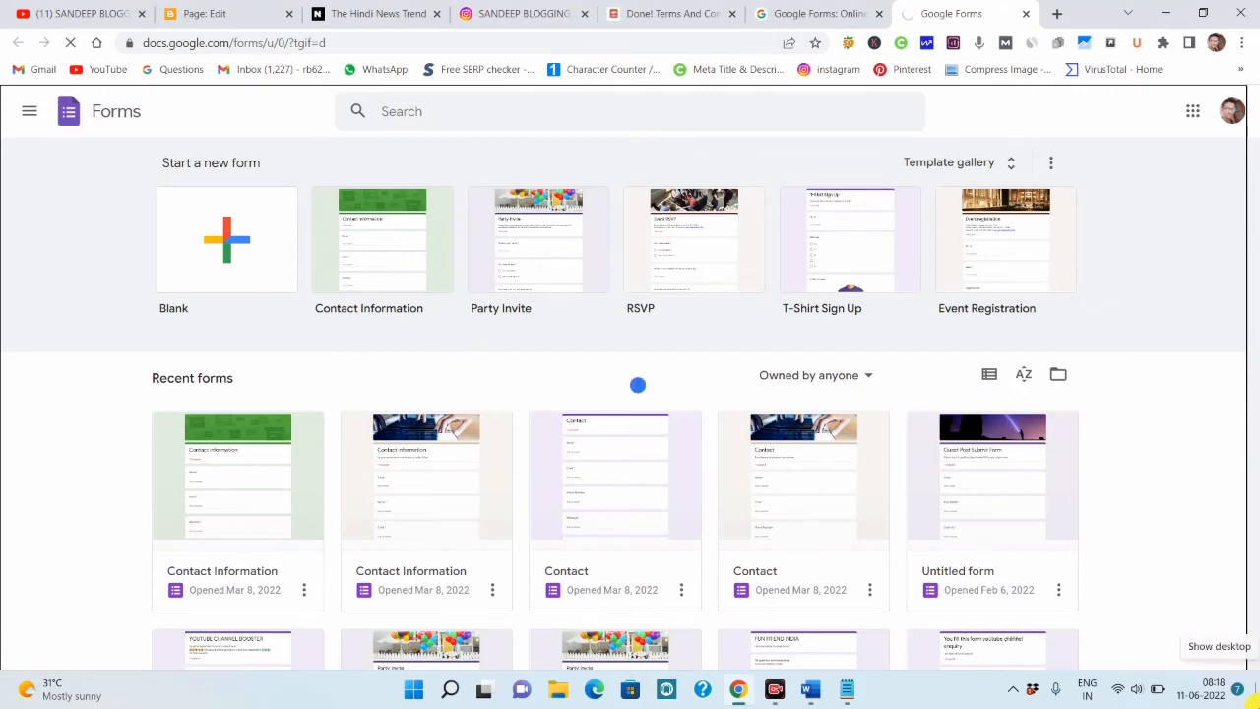
In a form based on the Contact Information template, make the Address question optional
scroll(577, 413, down, 4)
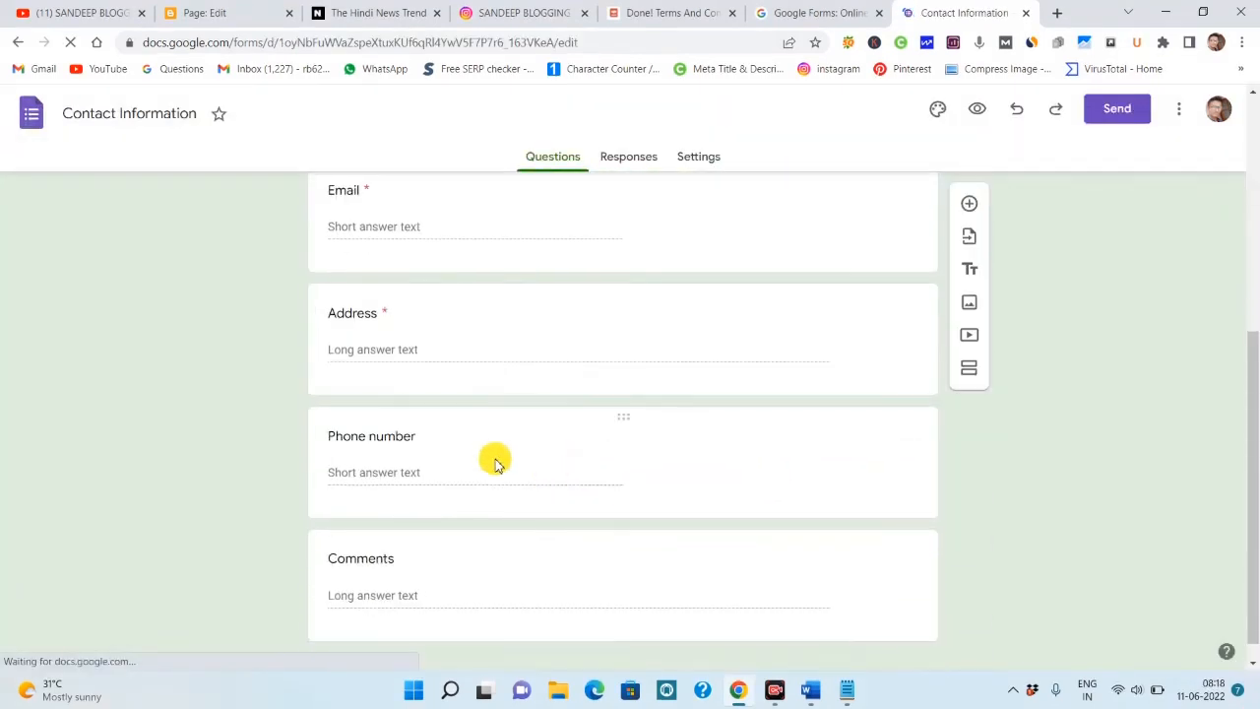
scroll(591, 413, down, 1)
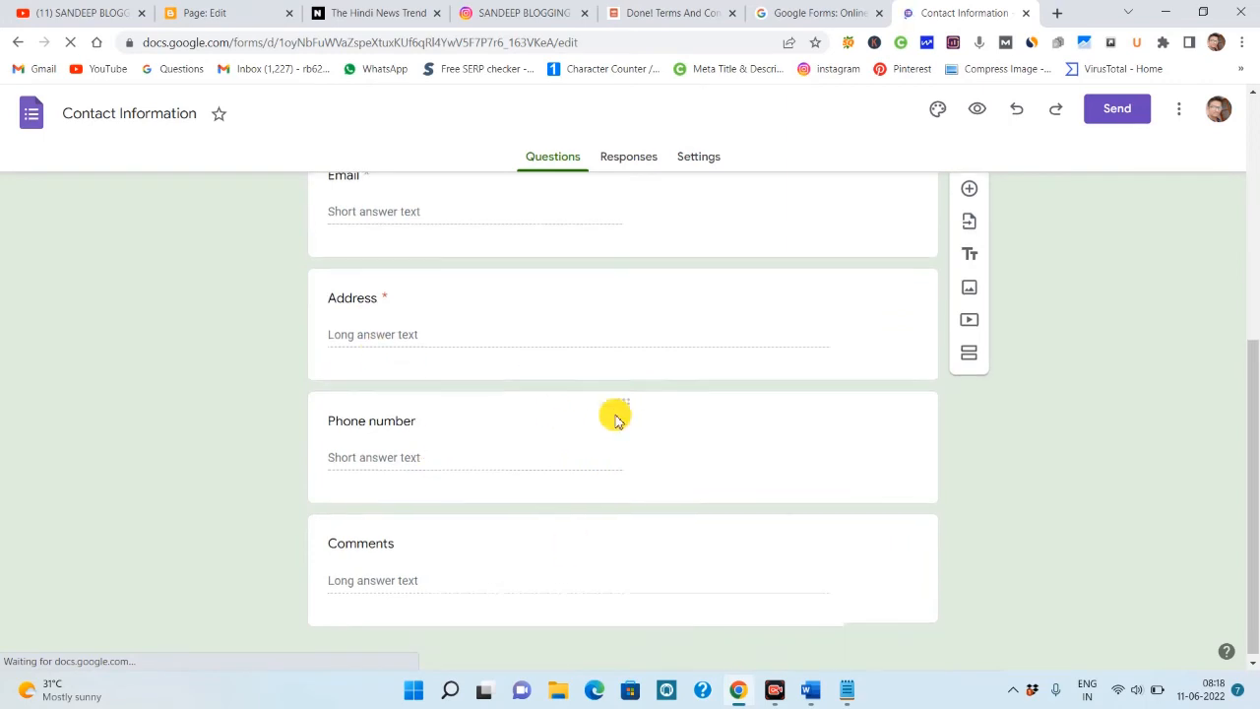
click(378, 542)
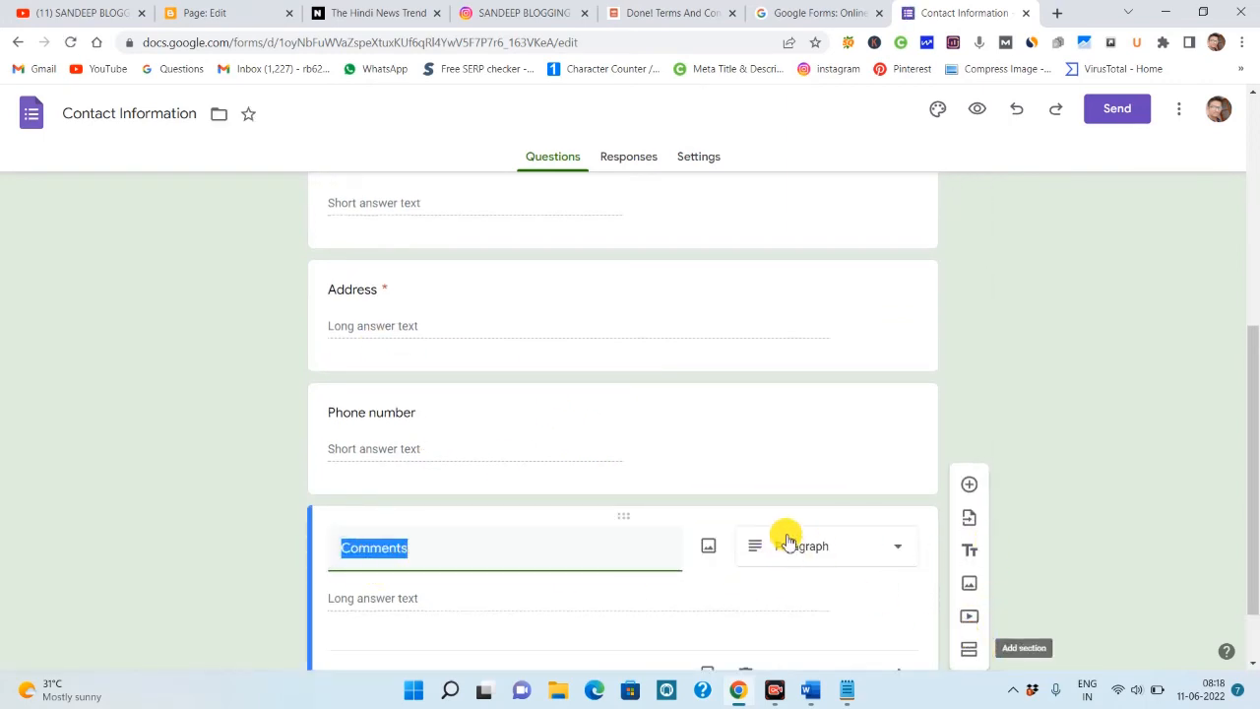
scroll(763, 588, down, 1)
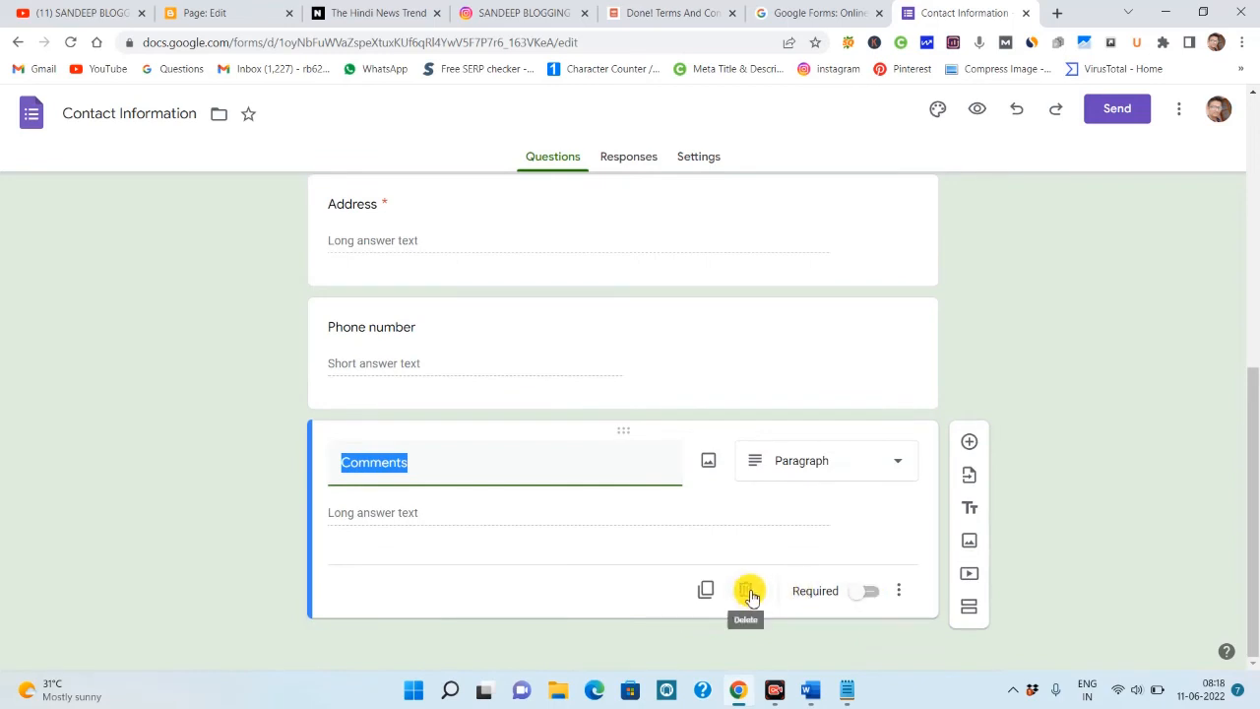
scroll(512, 531, up, 2)
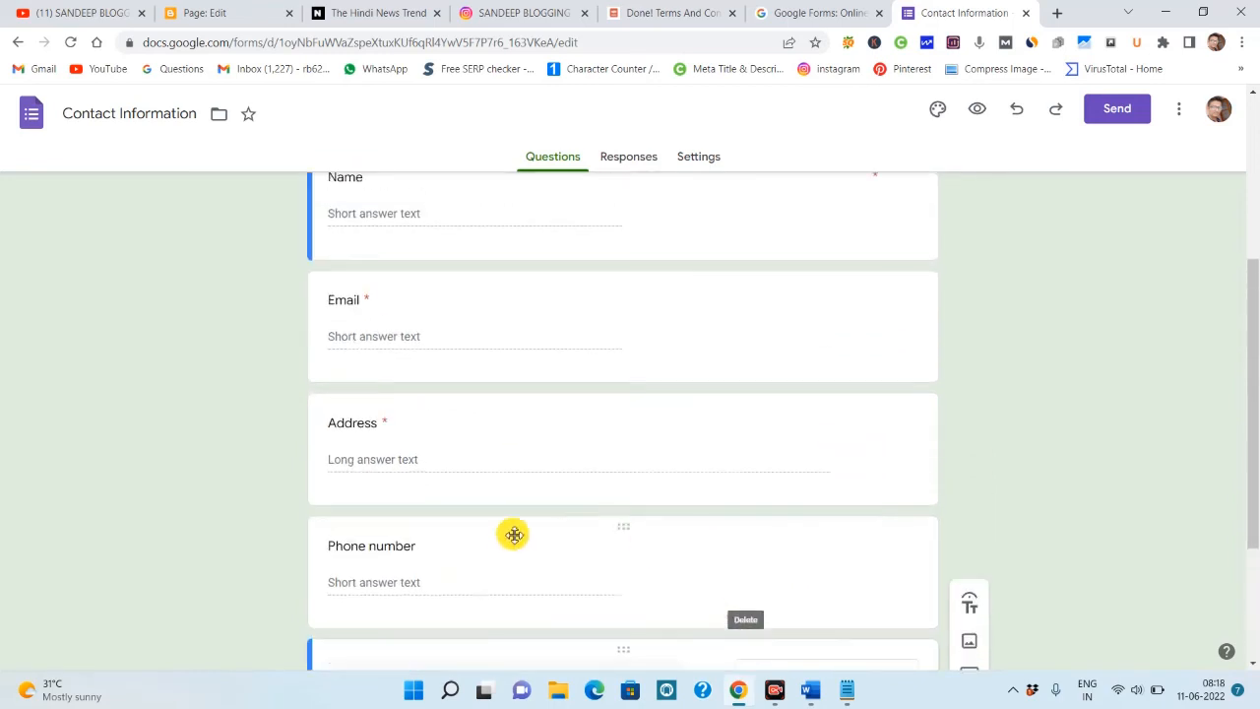
click(404, 449)
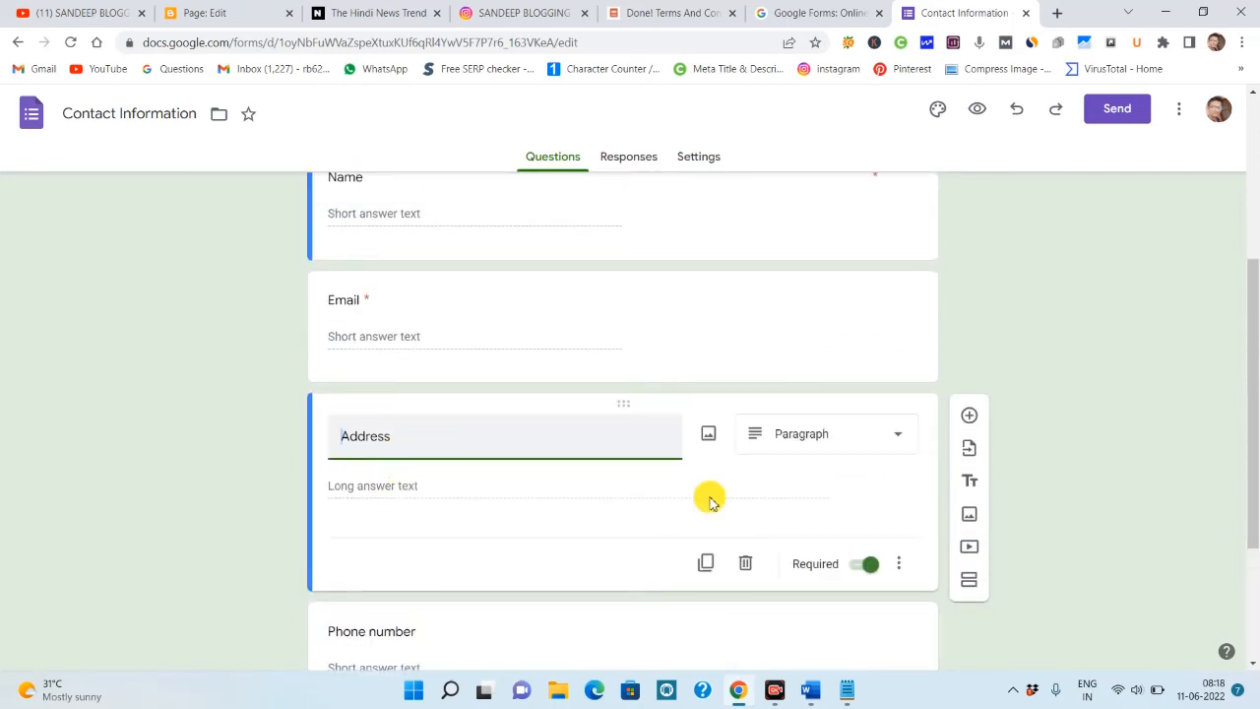
click(864, 564)
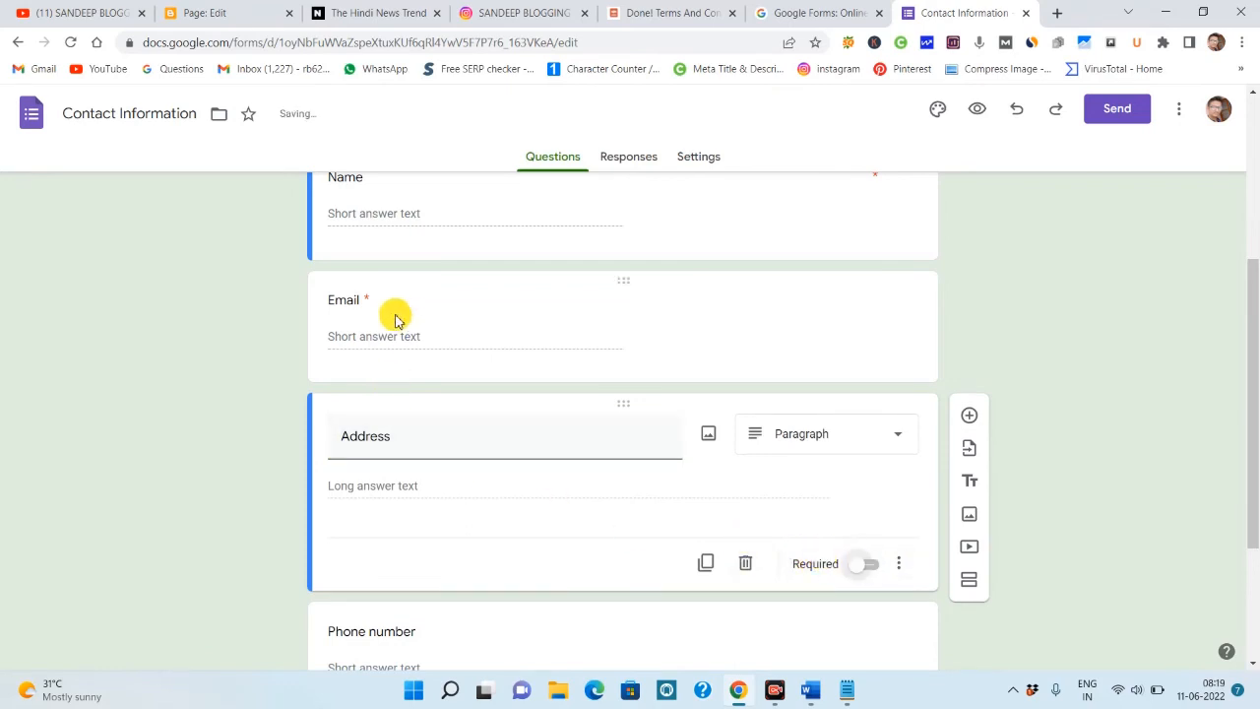
Review the contact form's remaining content, including its title and the Name, Email, Phone number and Comments questions
scroll(458, 391, up, 2)
scroll(457, 391, down, 4)
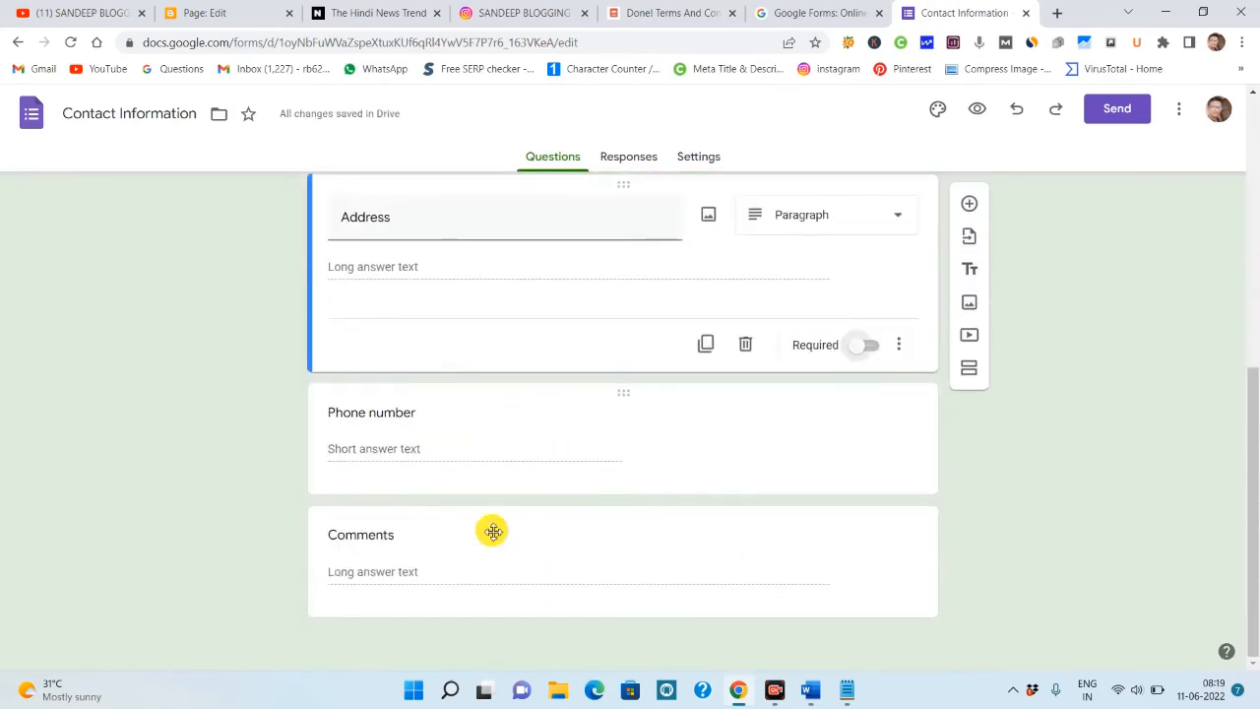
click(420, 566)
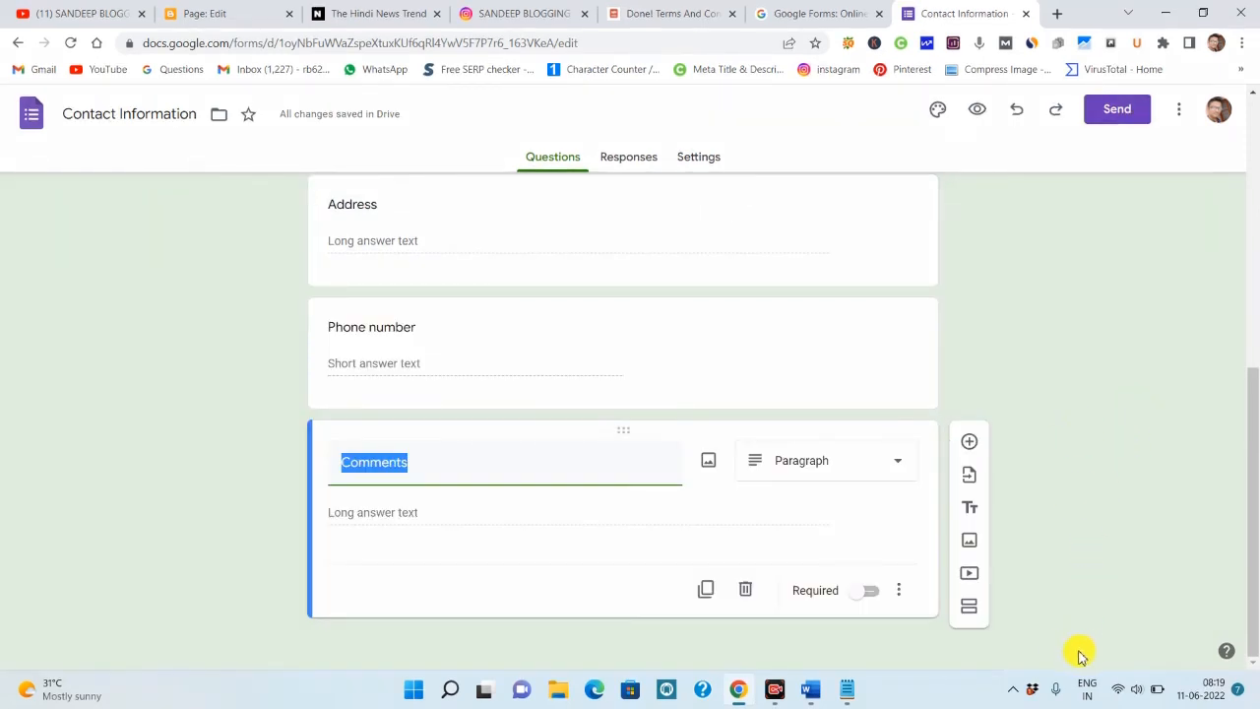
scroll(680, 506, up, 5)
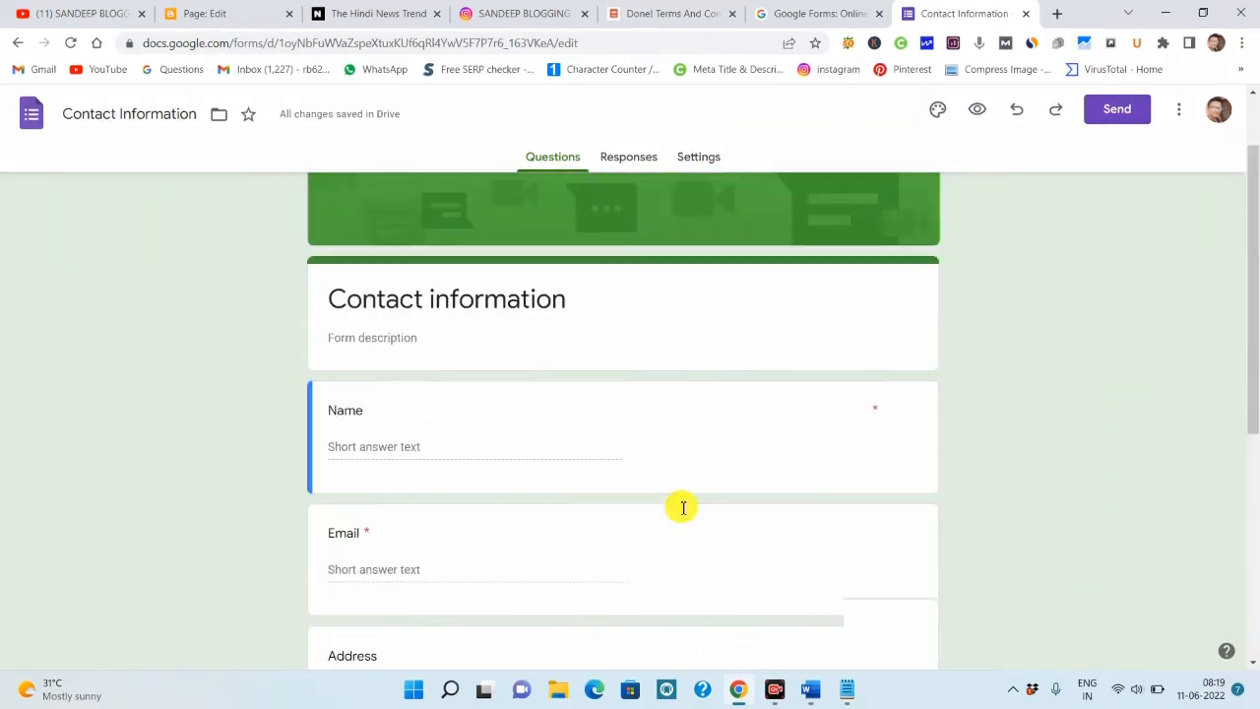
click(425, 393)
key(Delete)
text(i)
scroll(390, 495, down, 1)
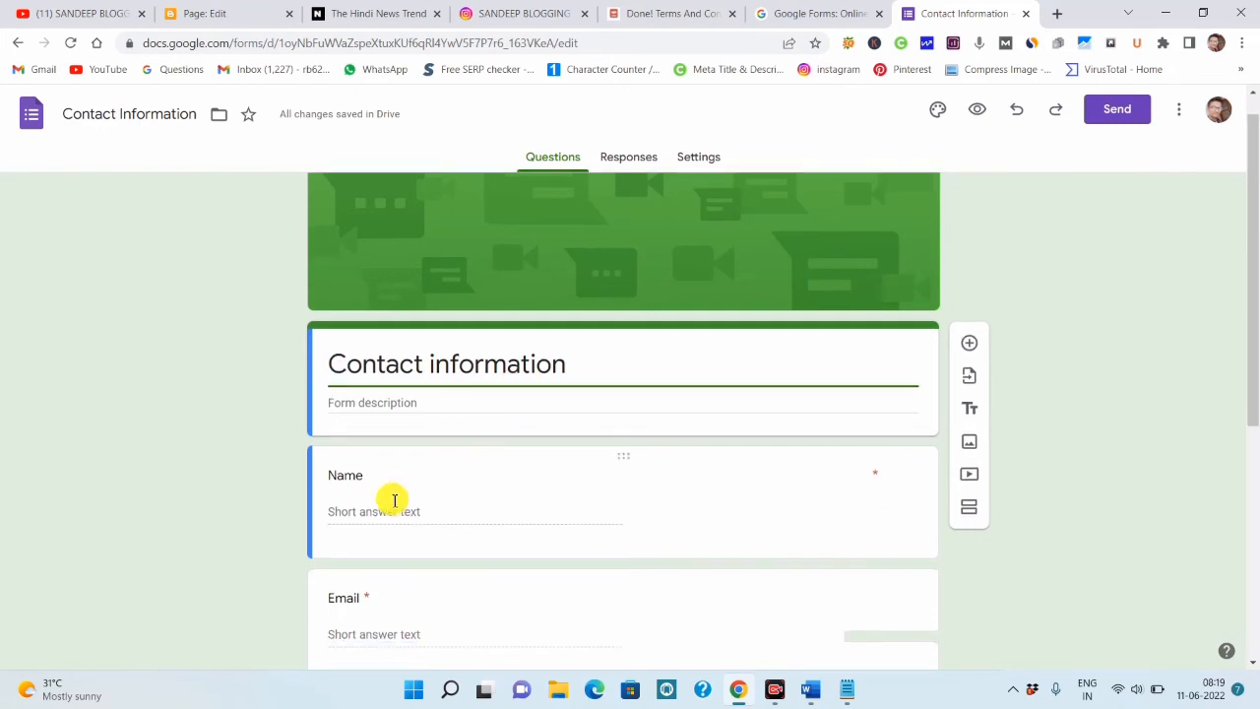
click(355, 400)
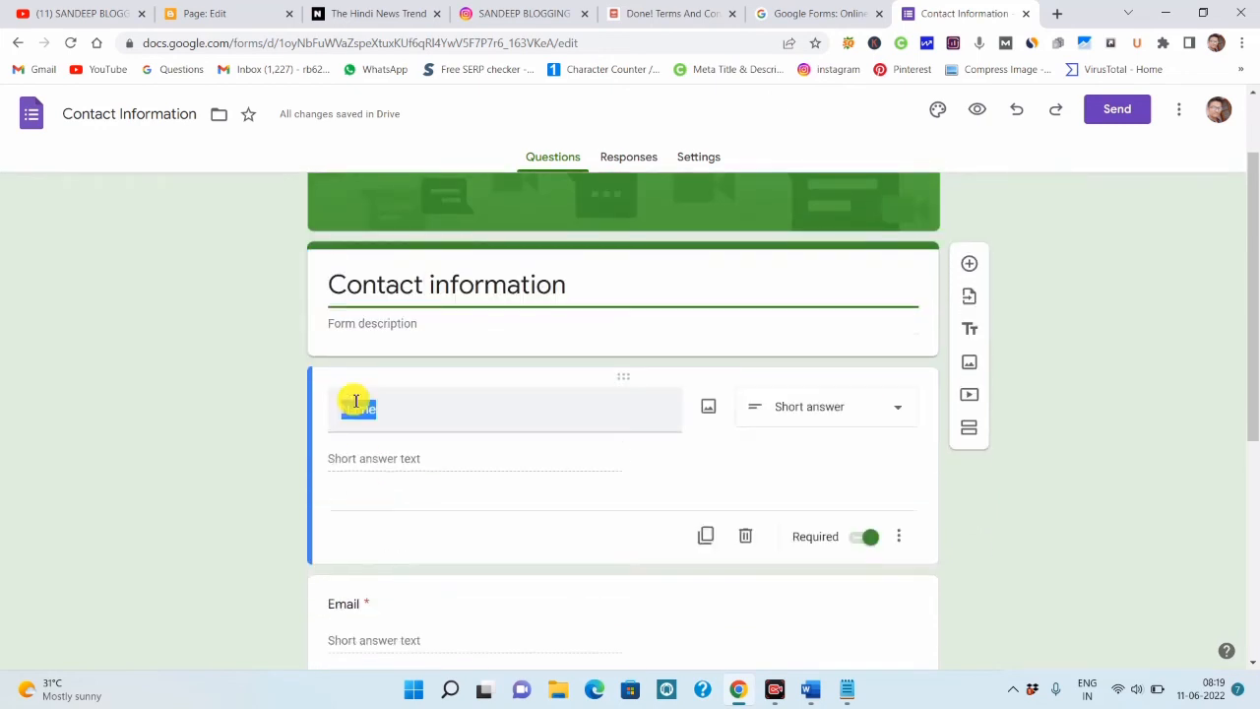
Open the form's sending options and copy its embed HTML code
click(1119, 112)
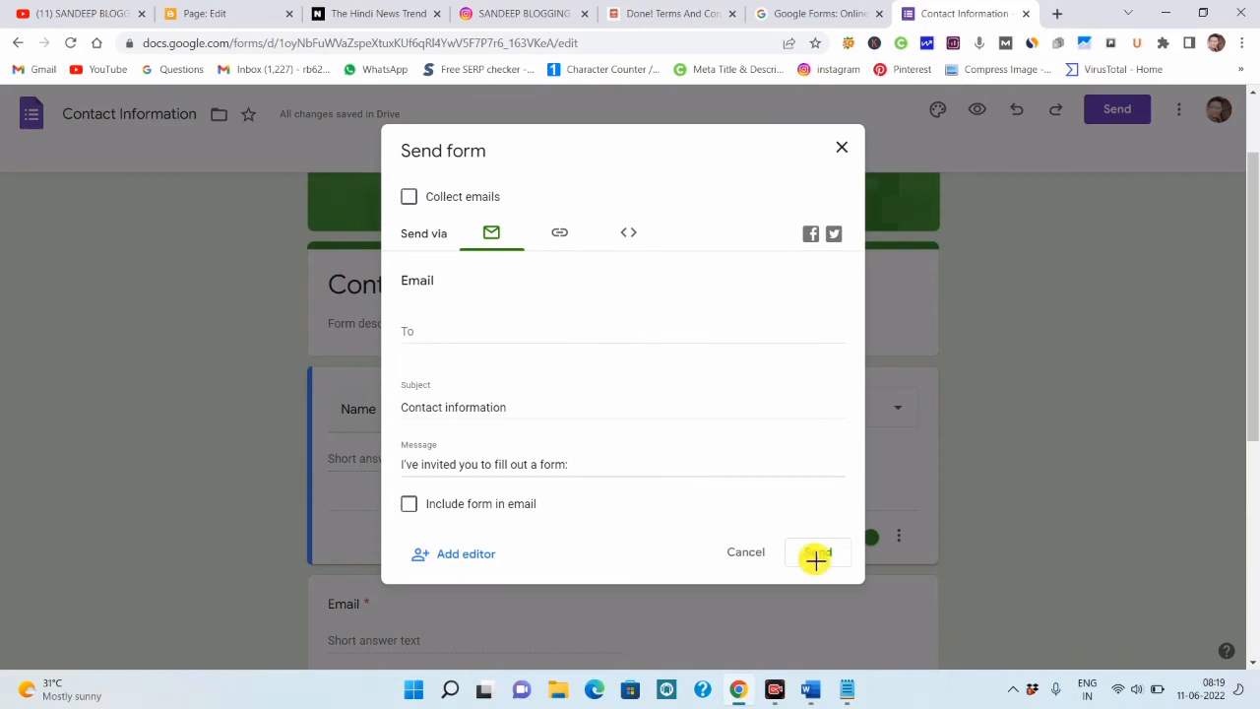
drag(598, 207, 820, 279)
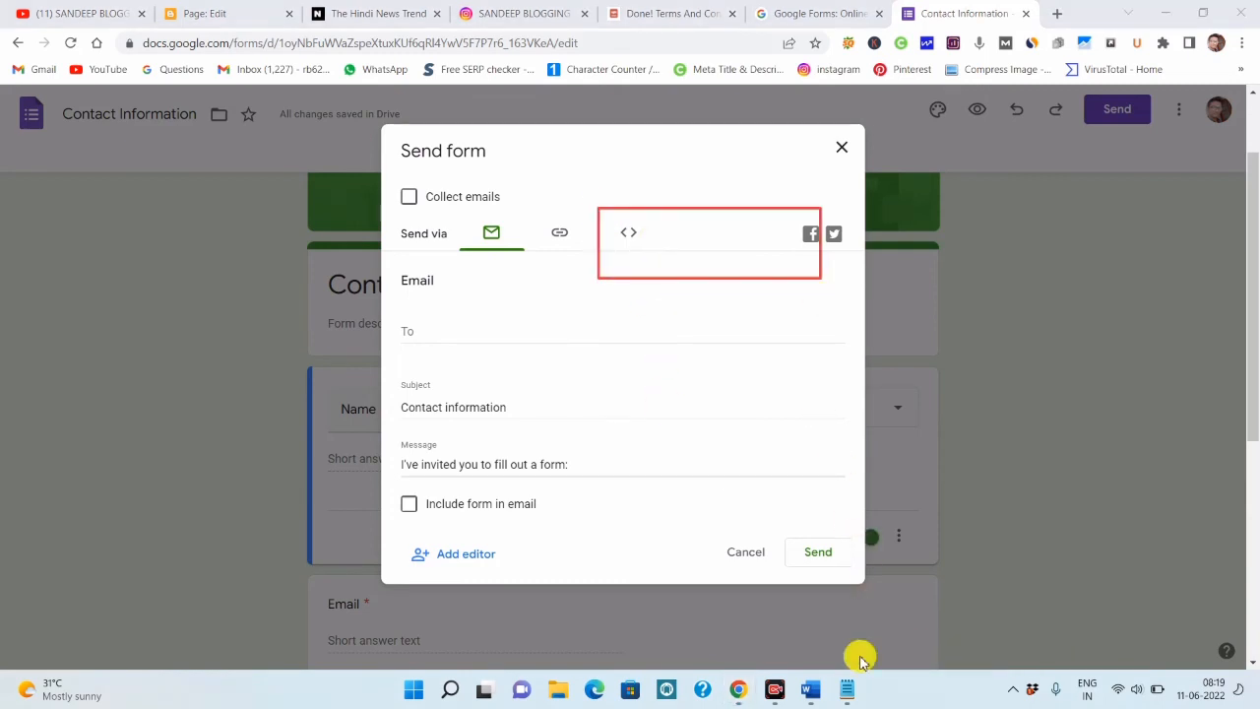
click(629, 233)
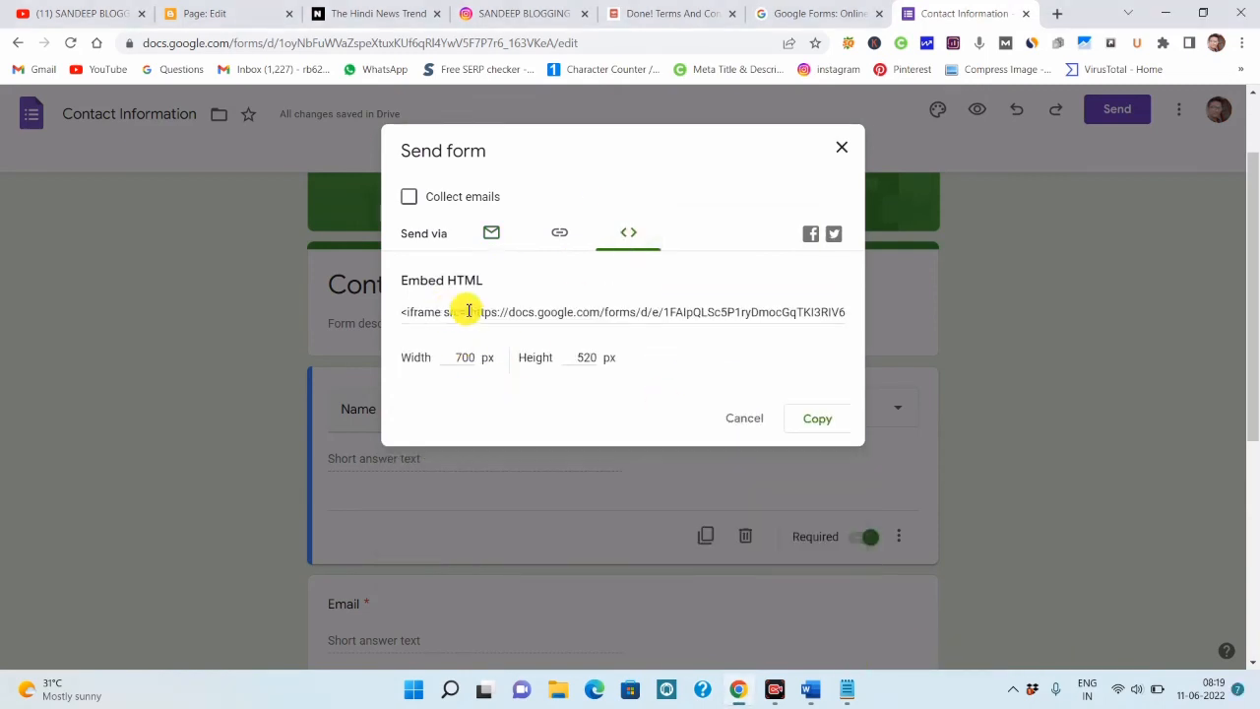
click(552, 312)
right_click(551, 313)
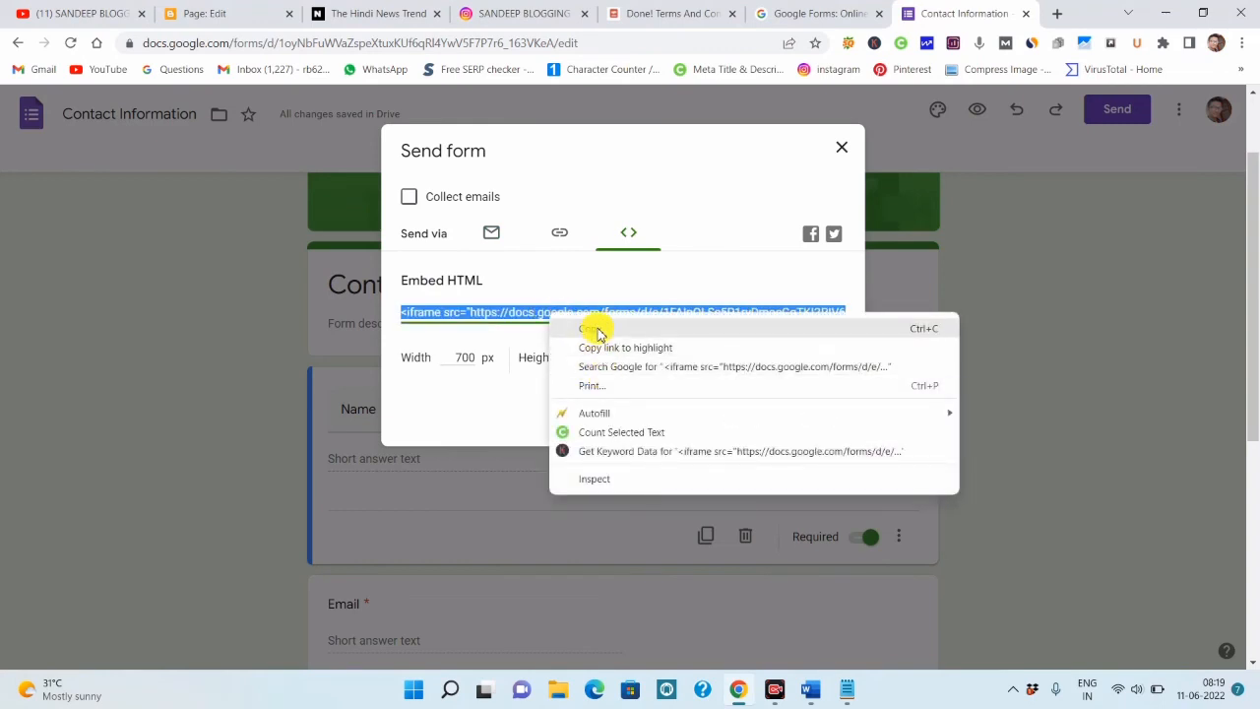
click(596, 326)
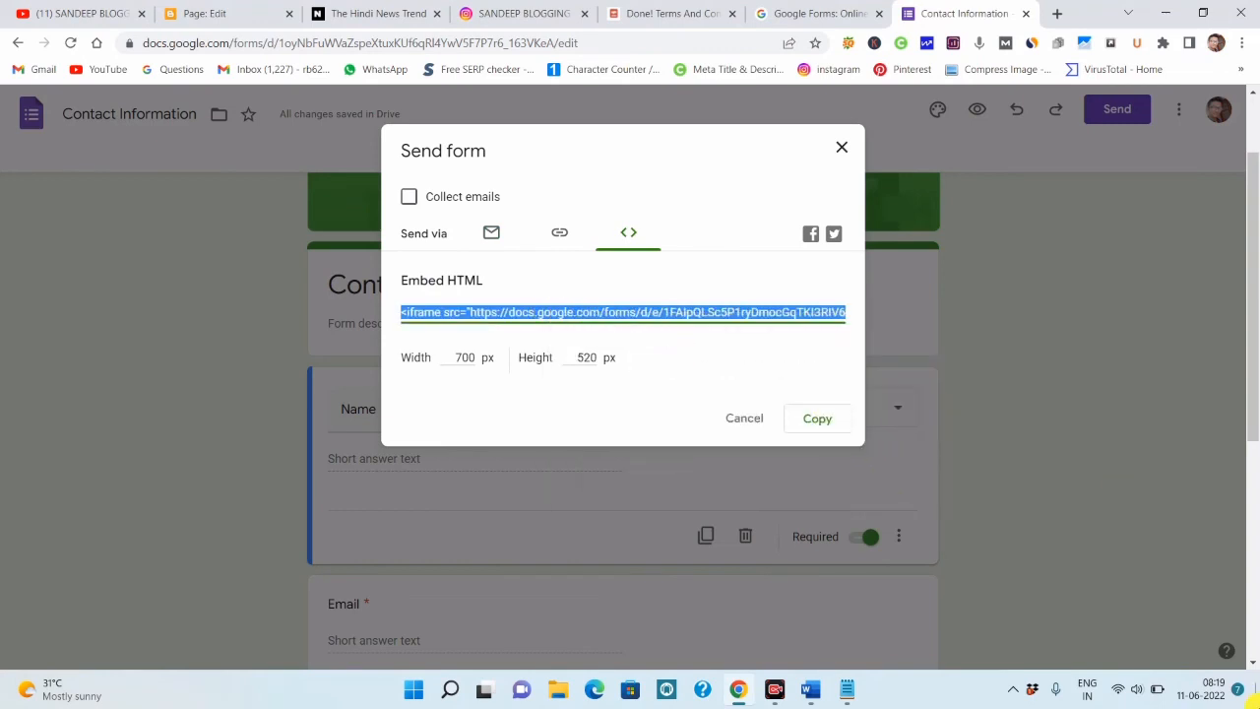
Return to the blank Blogger page, switch it to HTML view and replace the placeholder code with the copied form embed code
click(212, 13)
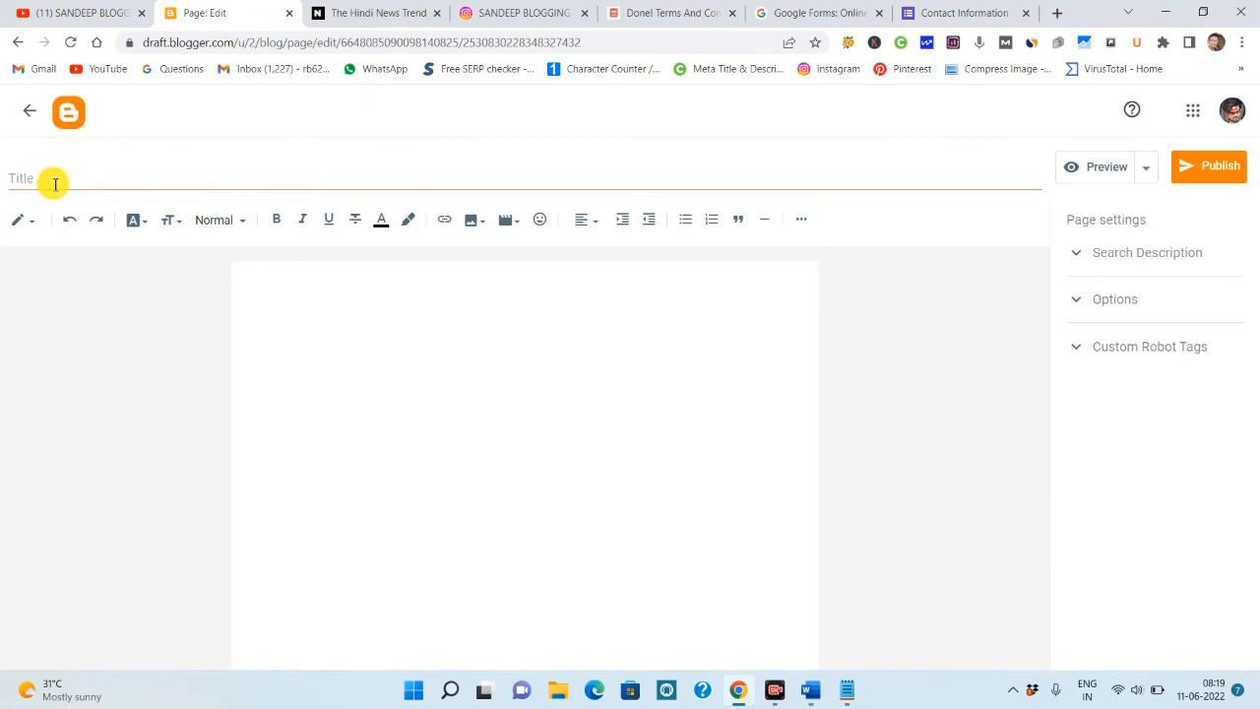
click(55, 184)
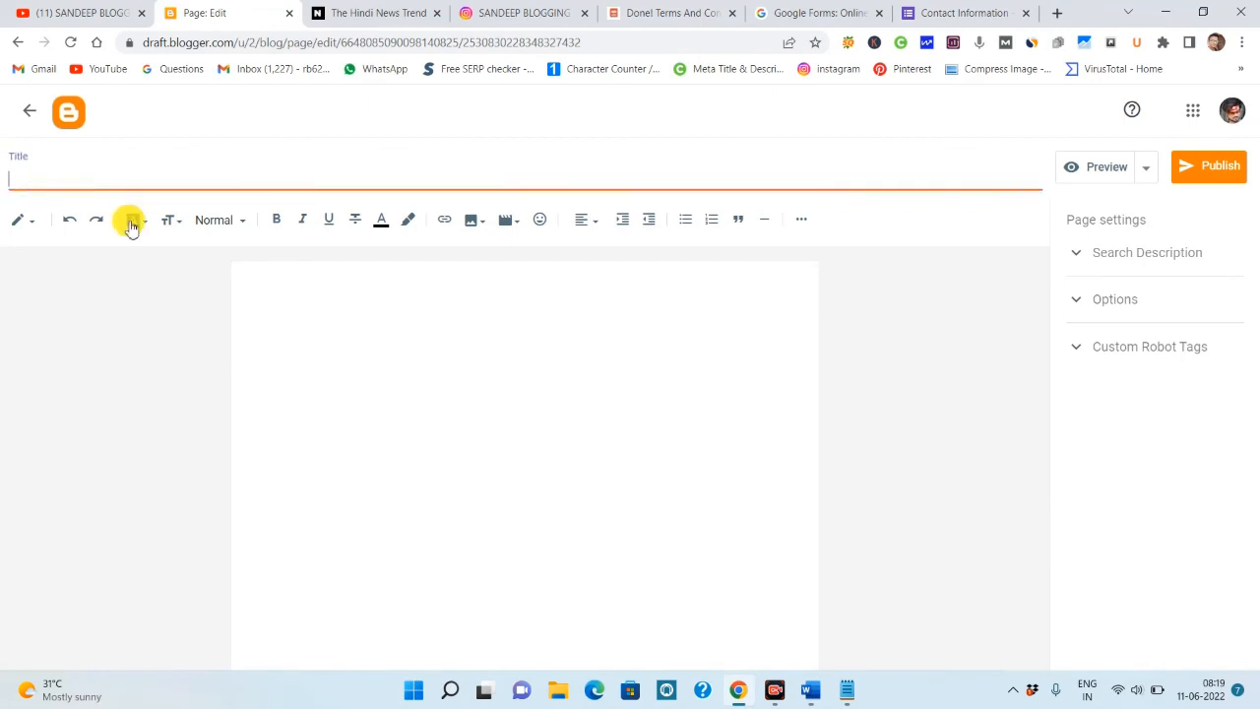
click(33, 221)
click(68, 189)
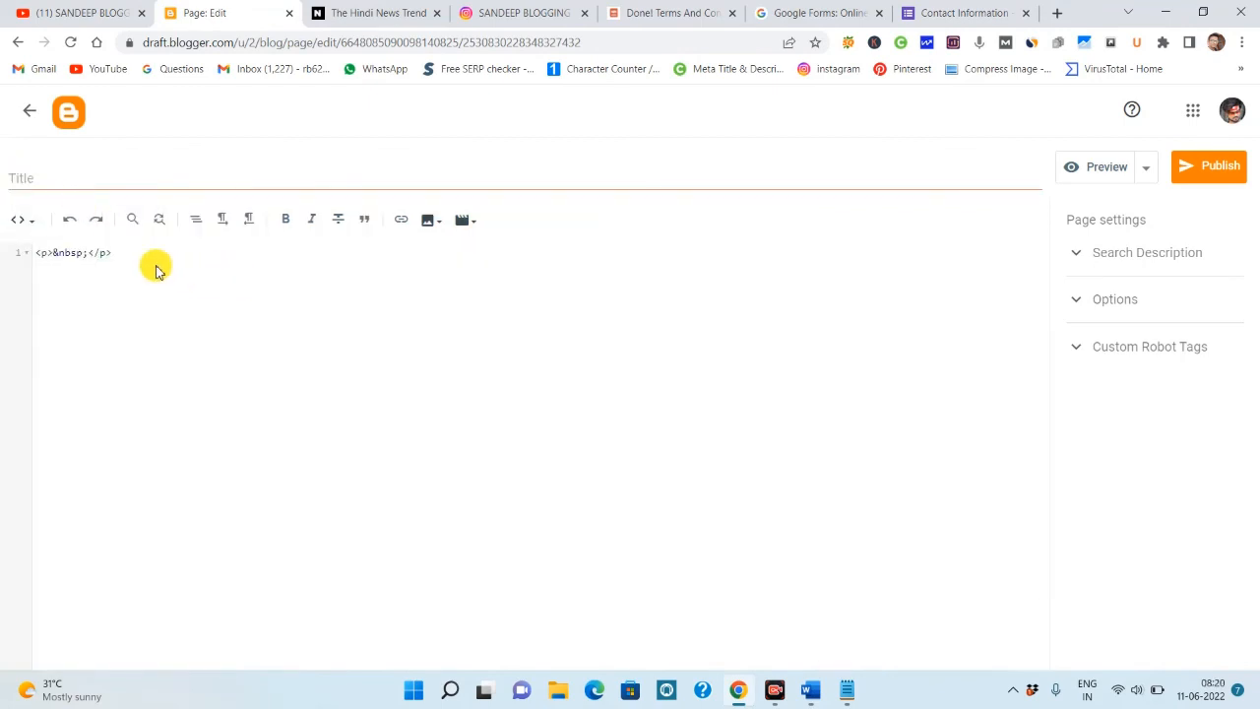
triple_click(30, 252)
right_click(50, 250)
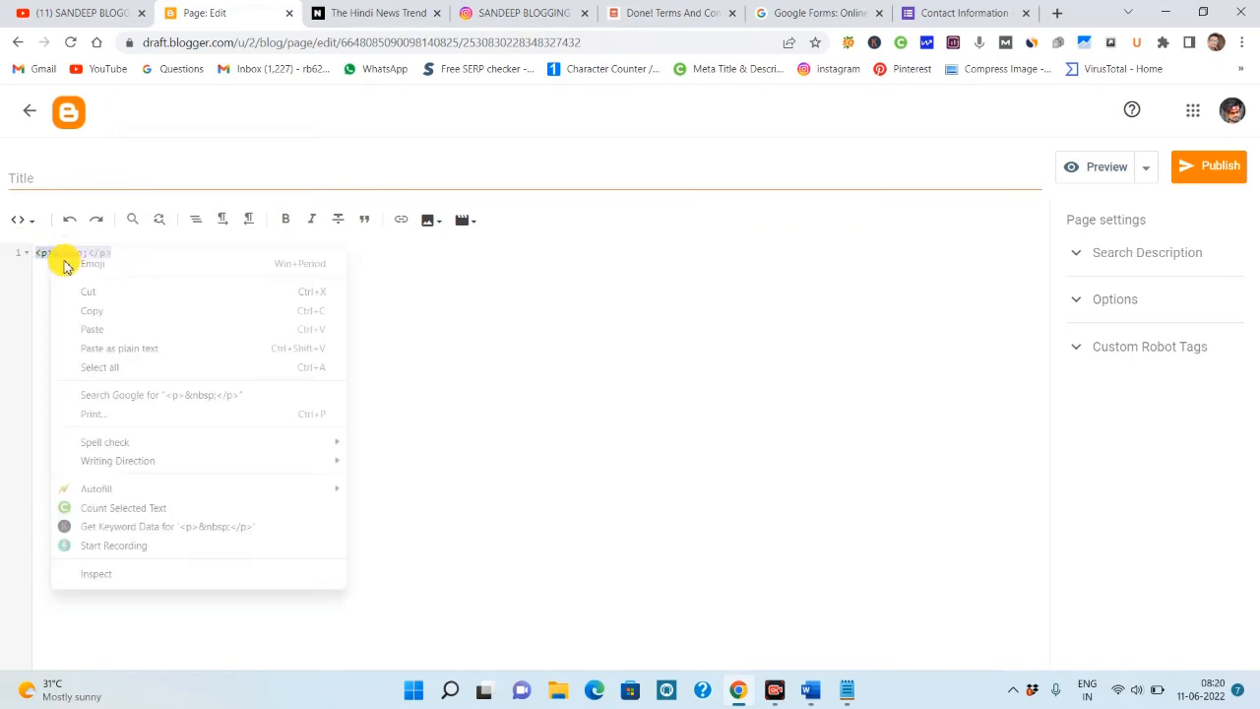
click(89, 331)
Title the page "Contact Us" and switch the editor to Compose view
click(49, 179)
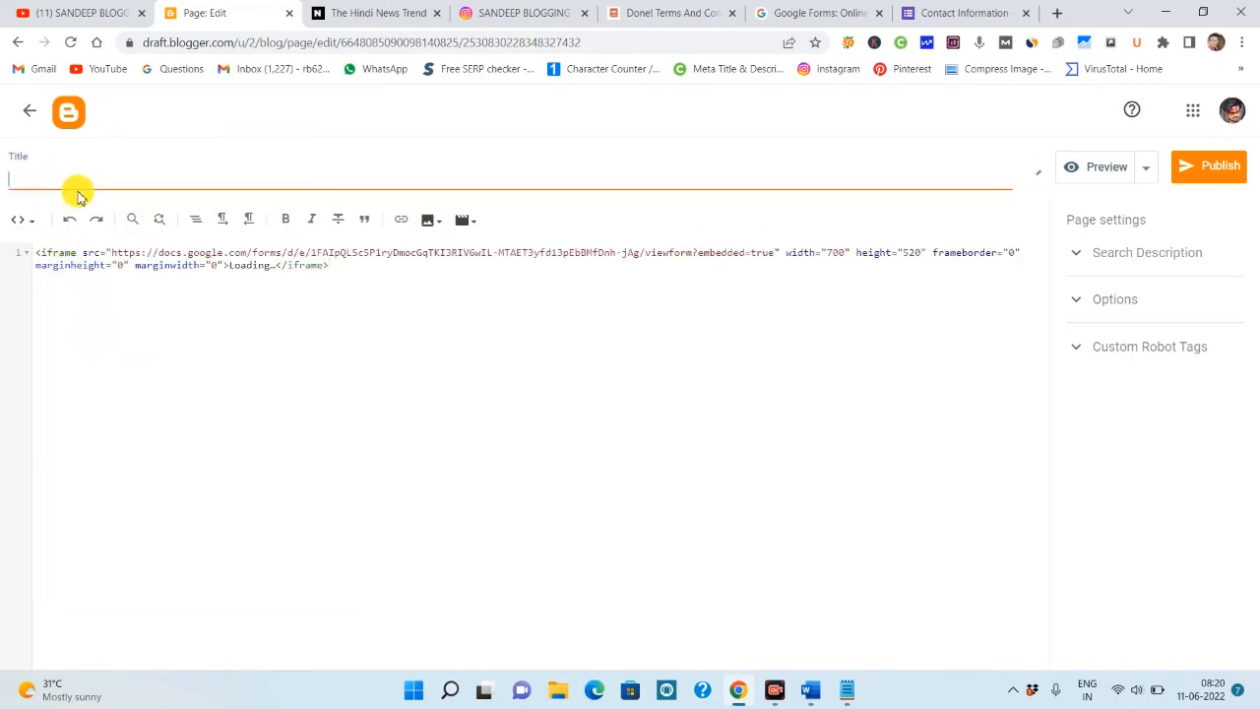
key(ctrl+v)
click(22, 220)
click(56, 263)
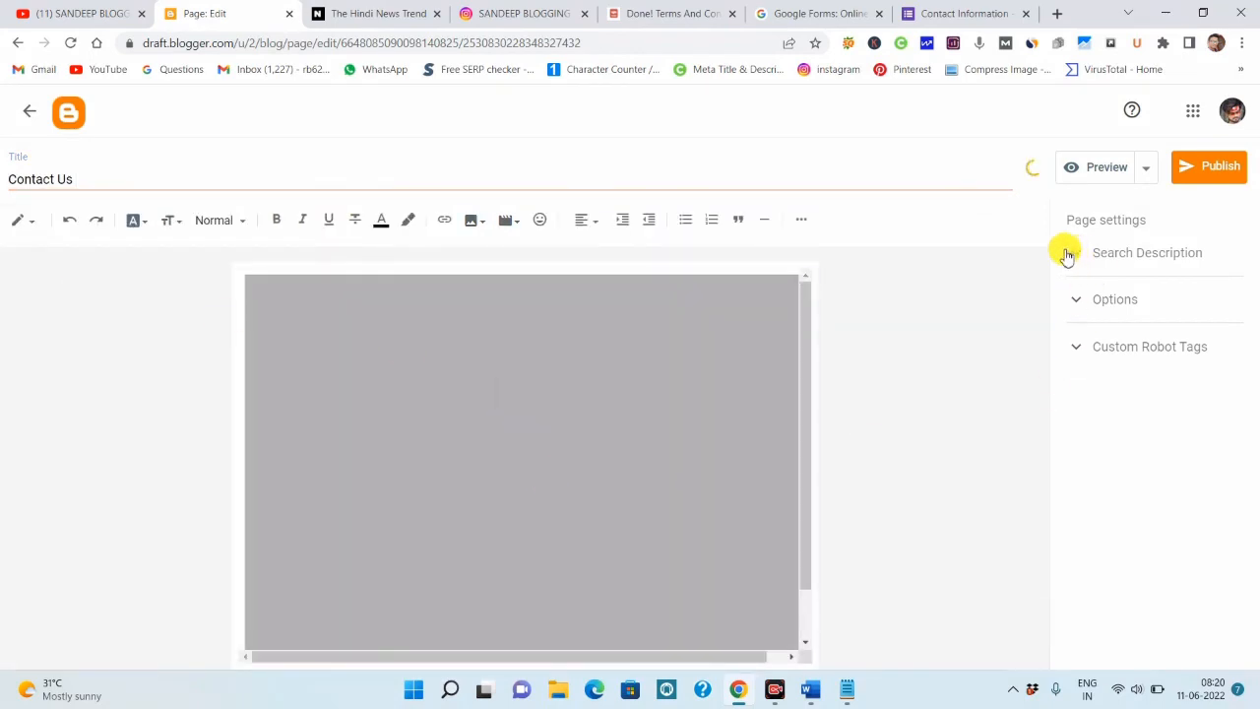
Copy the page title and use it as the search description, "Contact Us"
triple_click(85, 180)
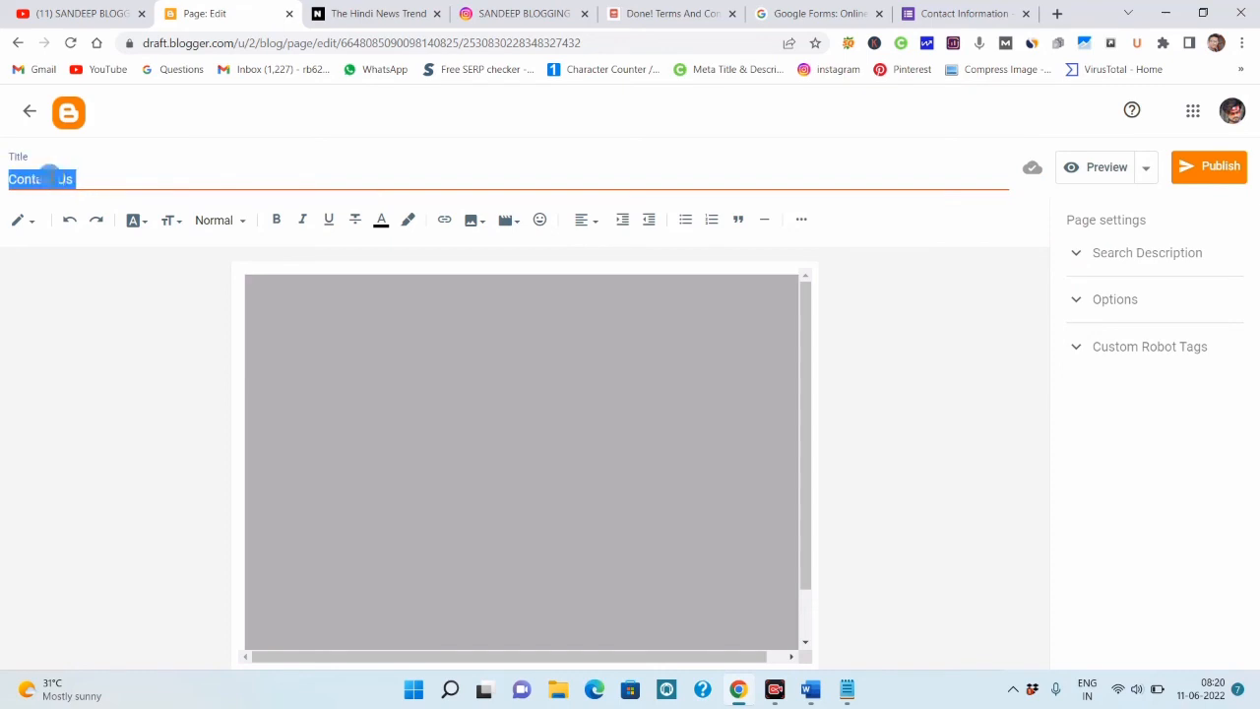
right_click(49, 178)
click(86, 239)
click(1092, 253)
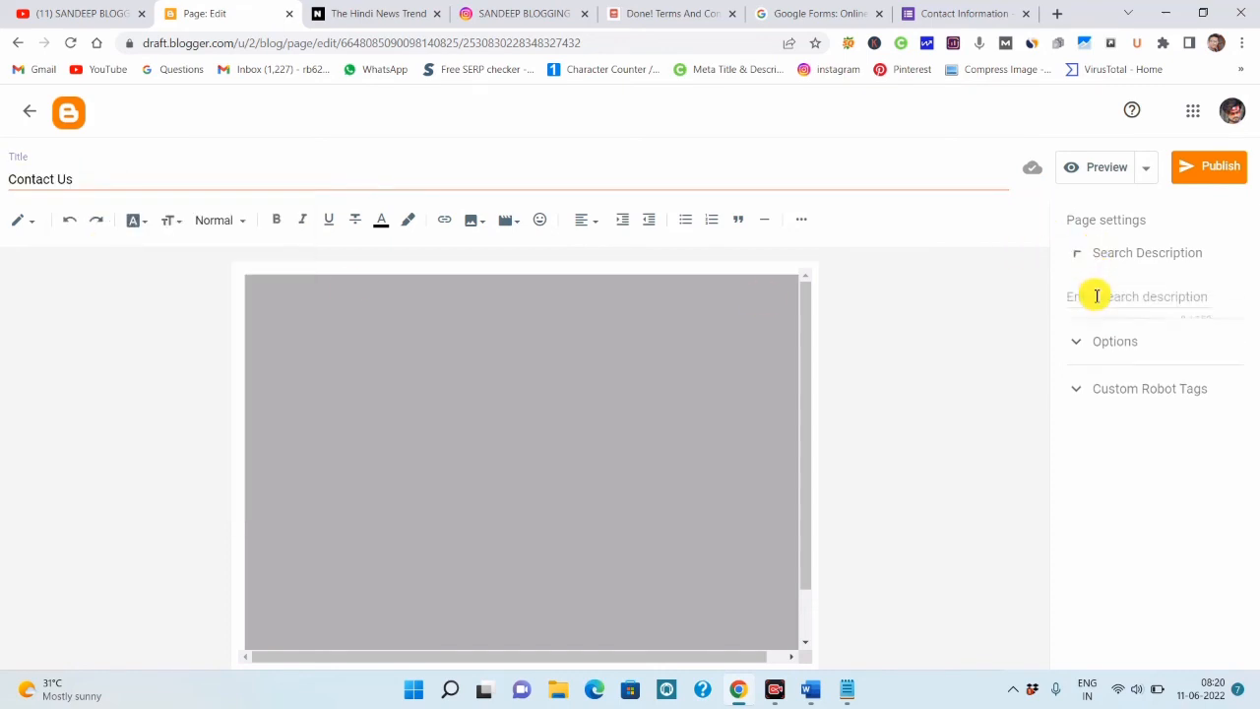
right_click(1086, 298)
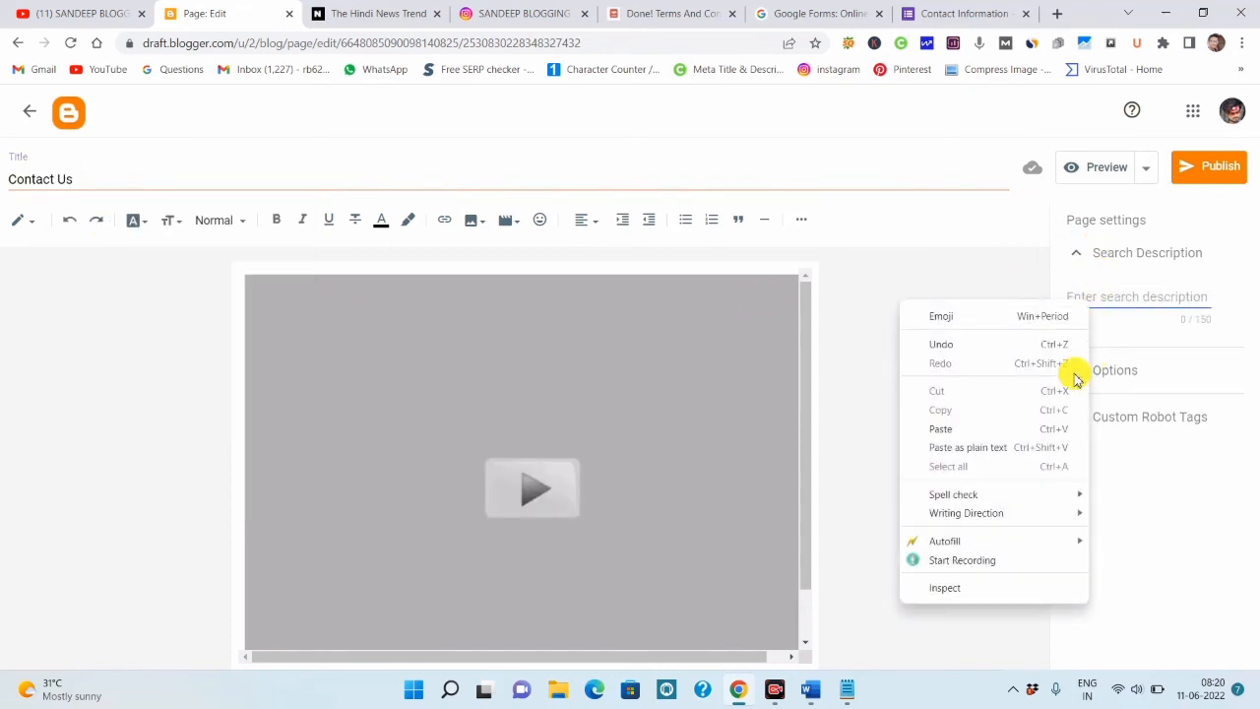
click(971, 427)
Publish the Contact Us page, confirm the publication, and view the embedded form down to its submit option on the live page
click(1199, 172)
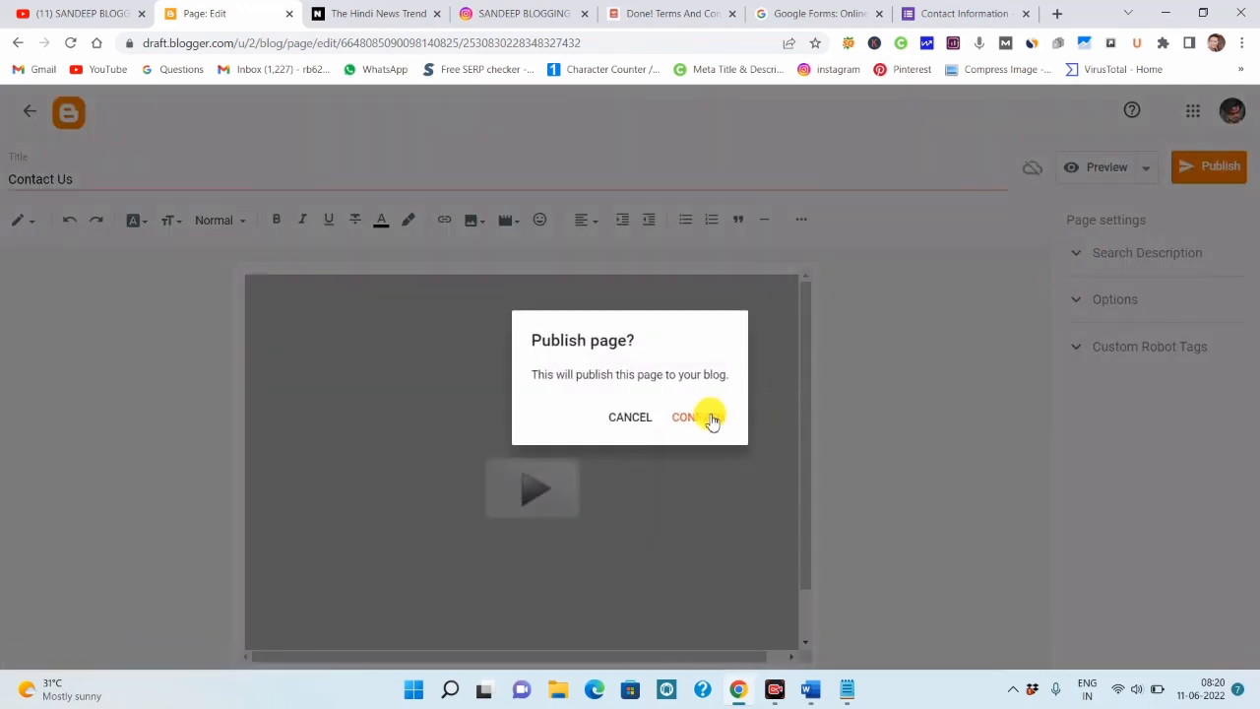
click(706, 414)
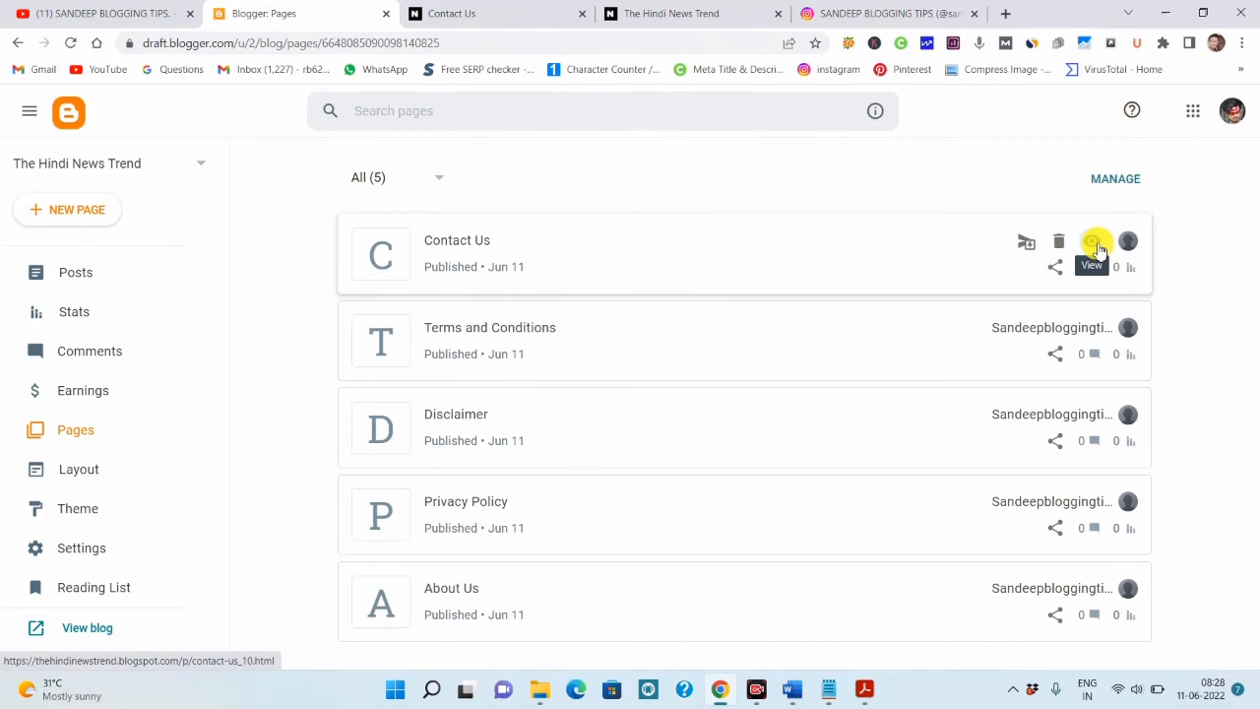
scroll(404, 487, down, 3)
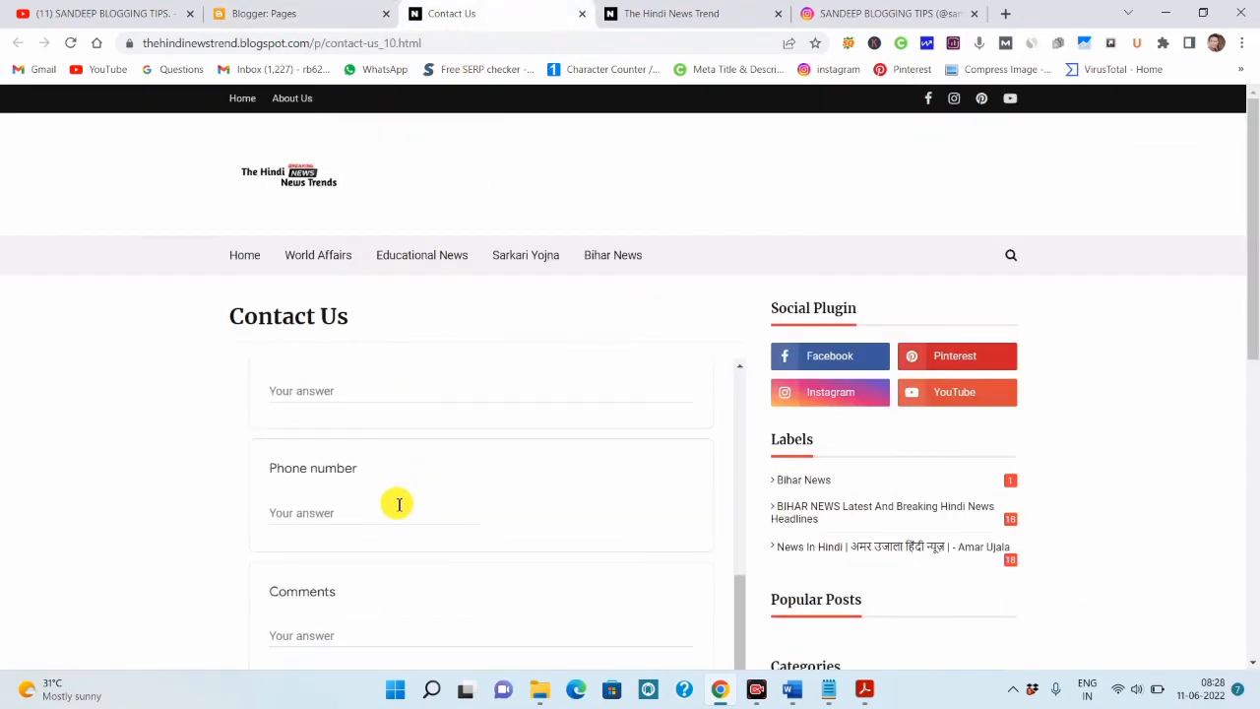
scroll(394, 512, down, 5)
scroll(405, 299, up, 1)
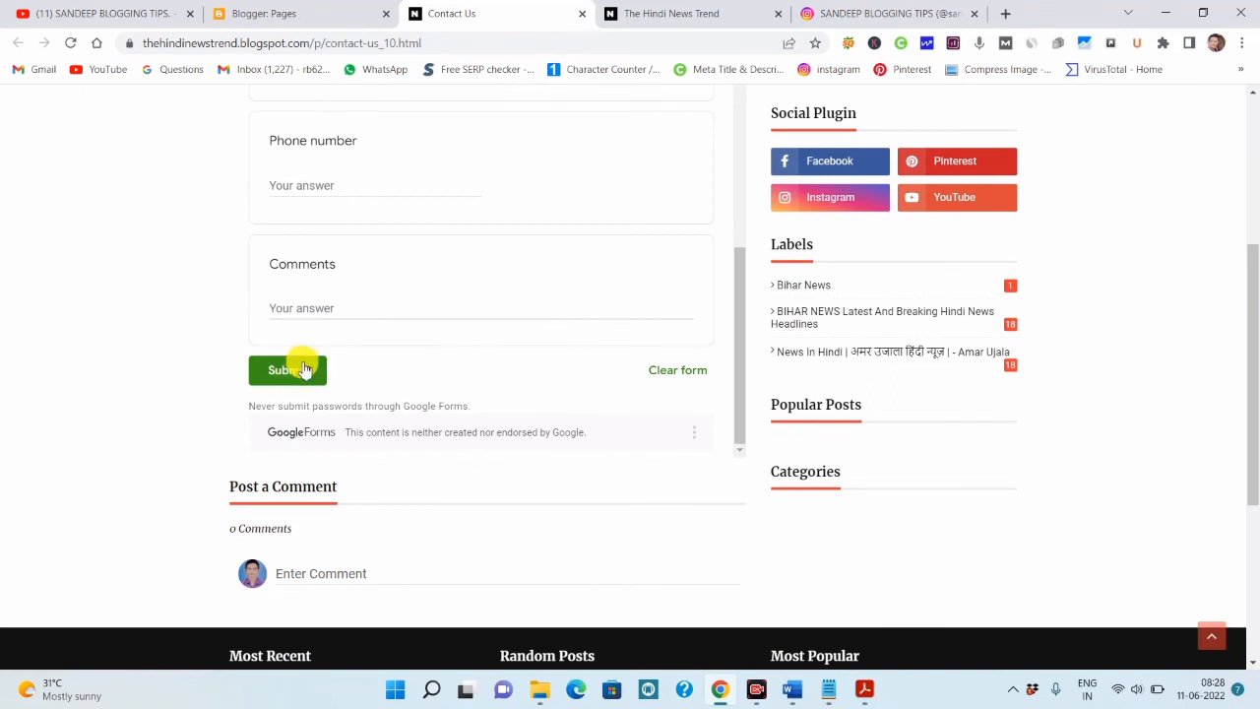
Review the blog's list of published pages and examine the header and footer menus on the blog's homepage
click(341, 7)
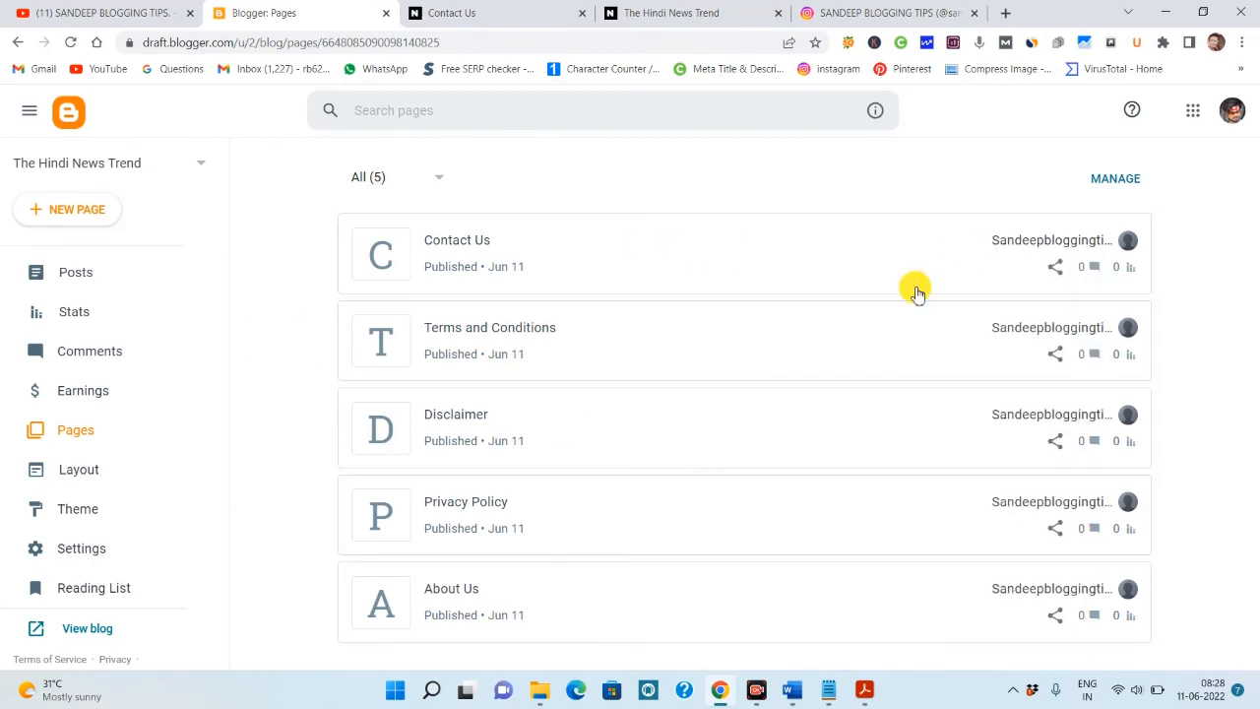
click(709, 7)
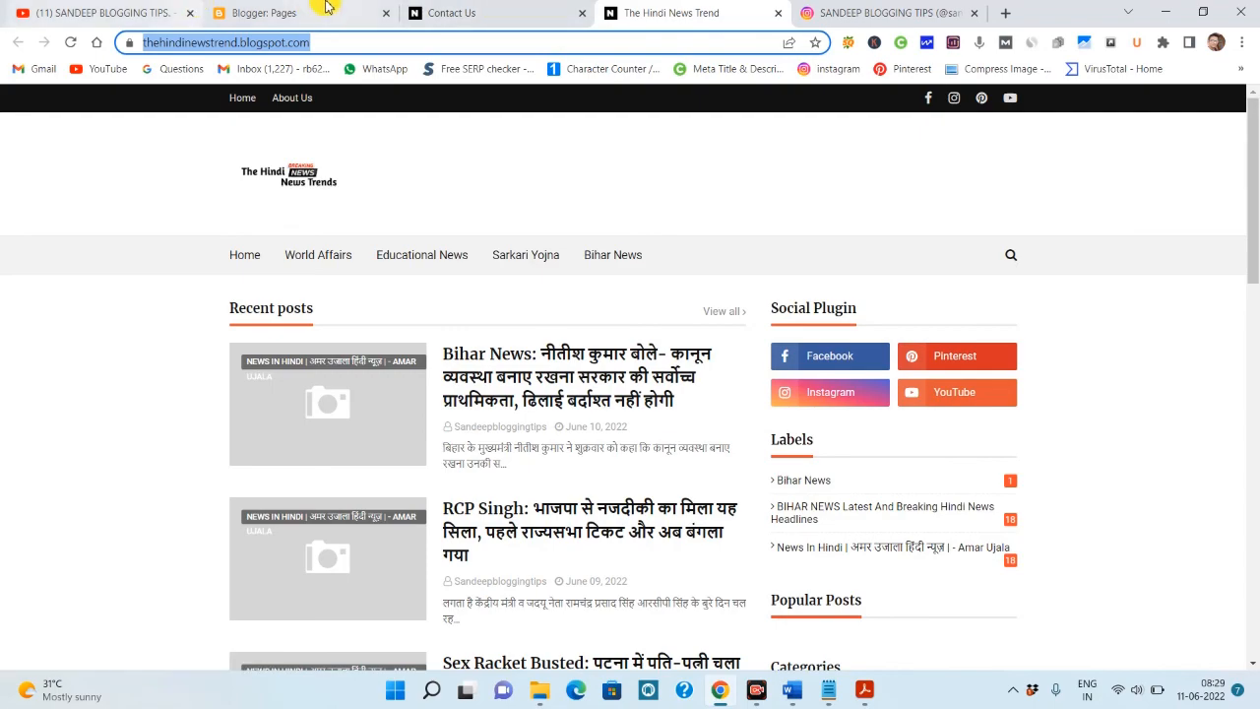
scroll(682, 499, down, 1)
scroll(683, 499, down, 3)
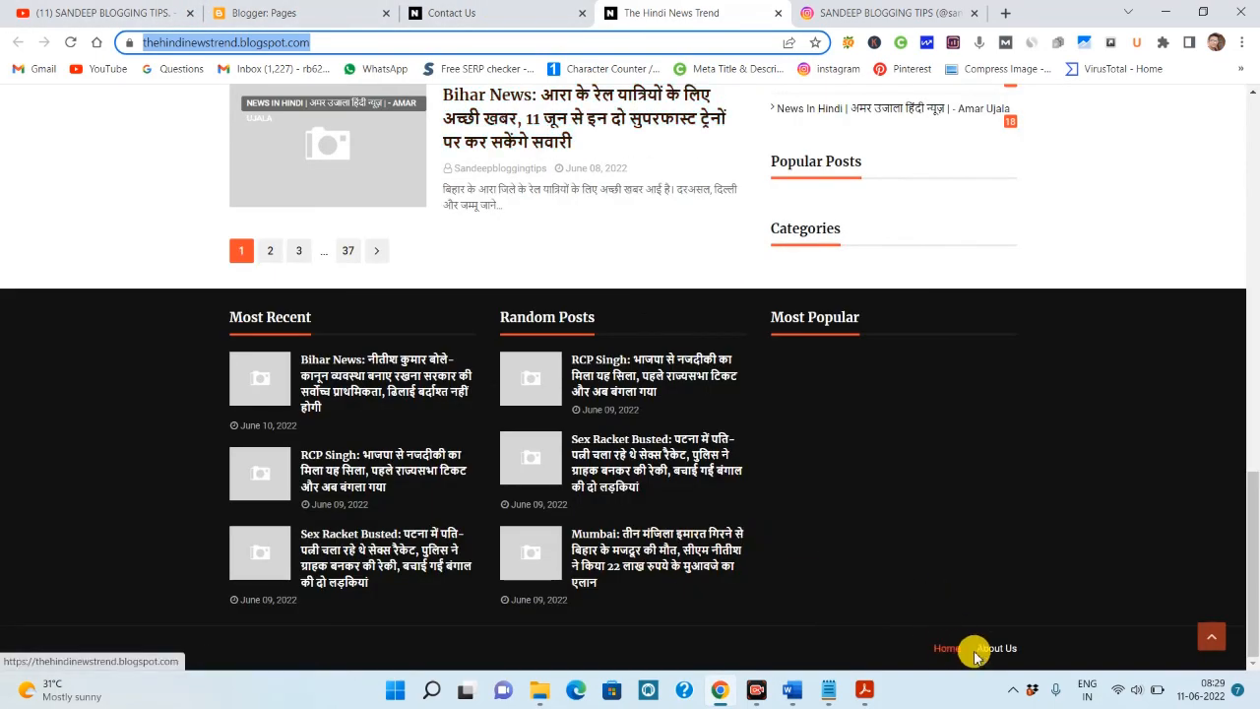
scroll(696, 581, up, 4)
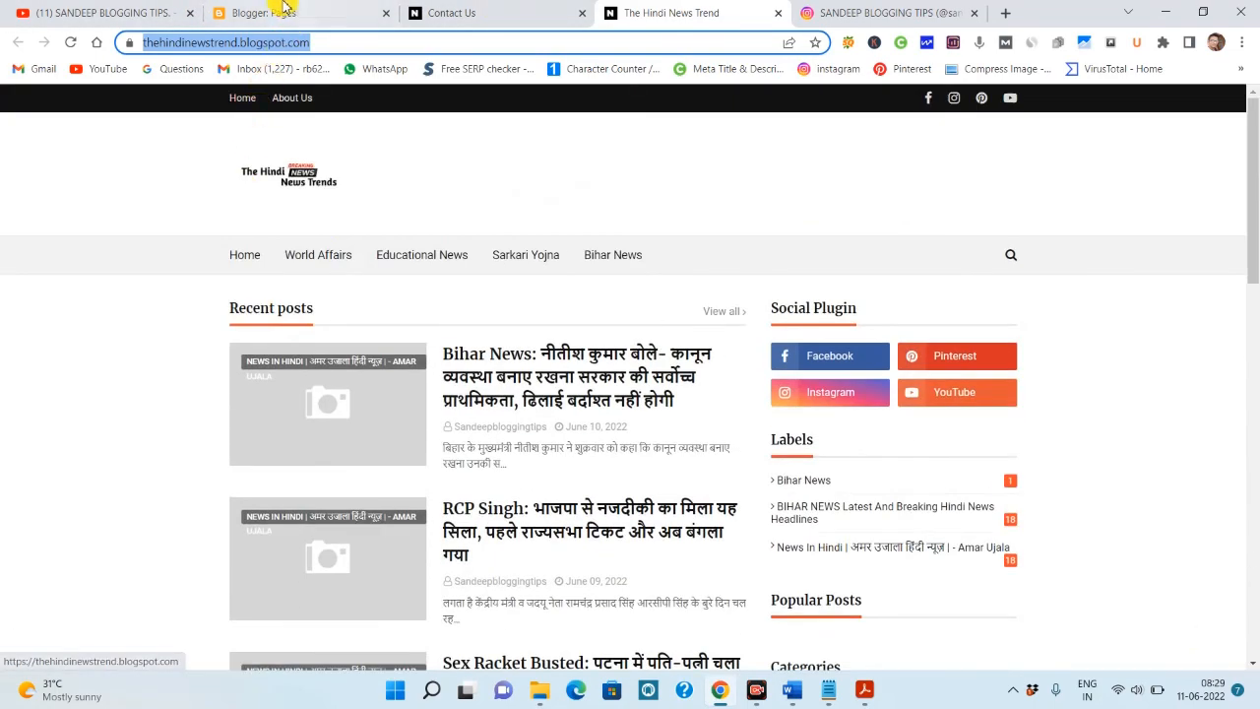
Switch to the YouTube channel's list of uploaded videos
click(110, 8)
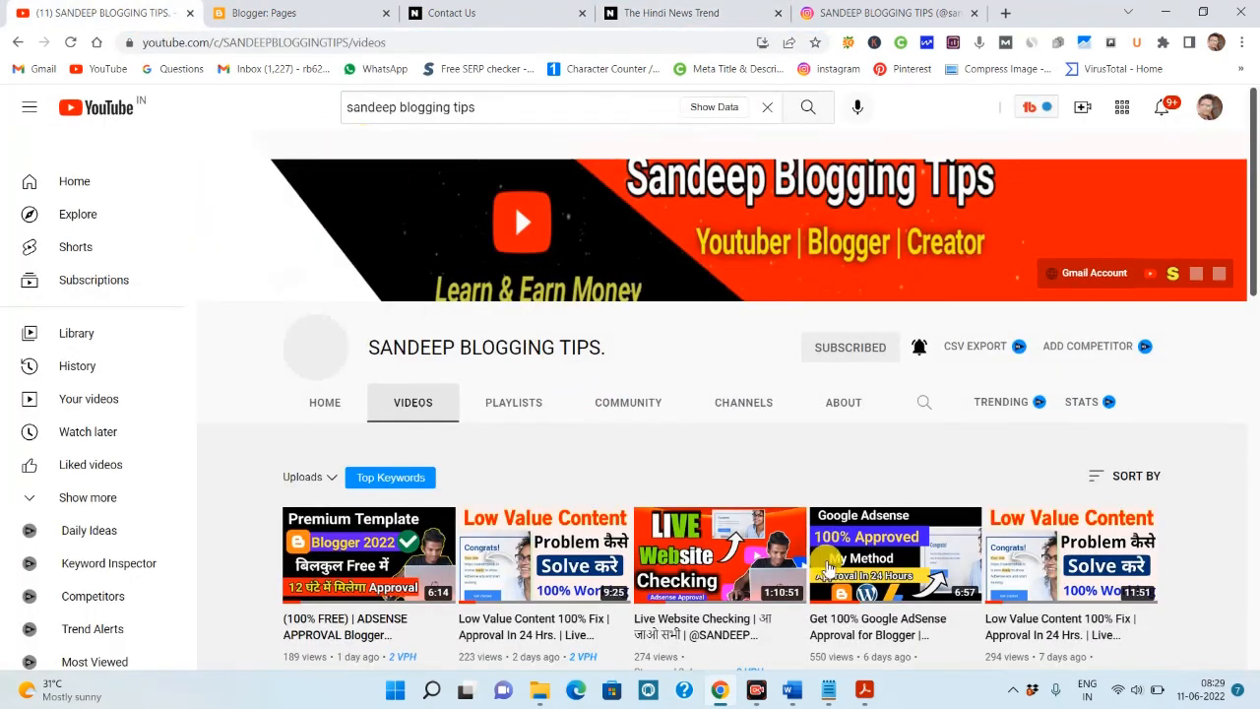